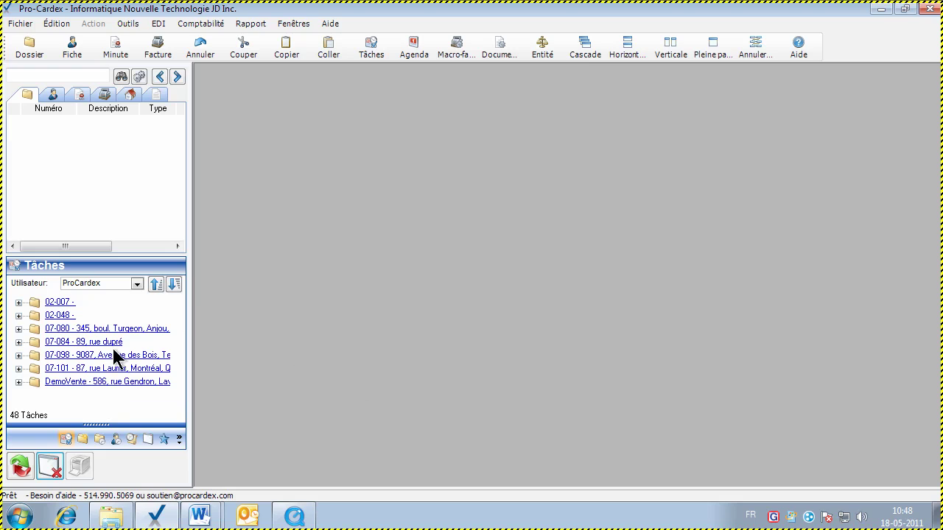
# Open dossier LD10-027 from the active files and show its Débours tab full page
pyautogui.click(84, 440)
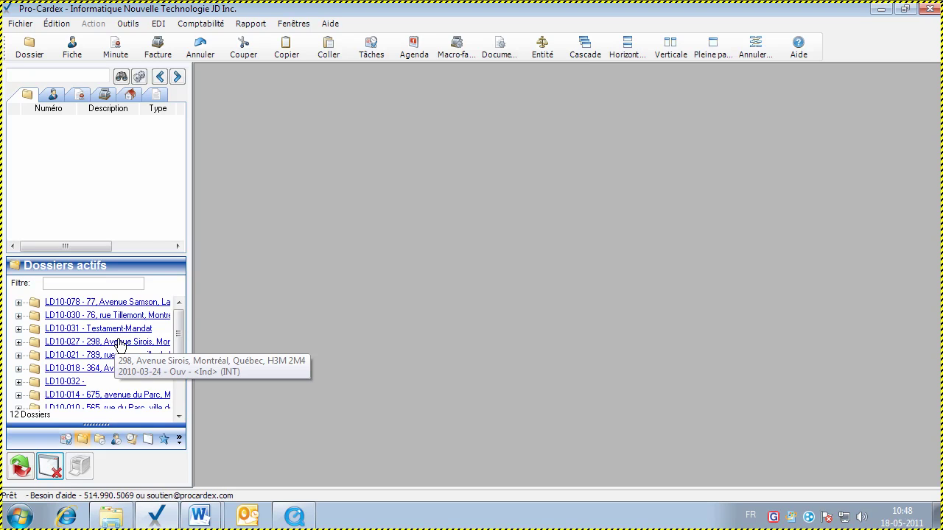
pyautogui.doubleClick(119, 342)
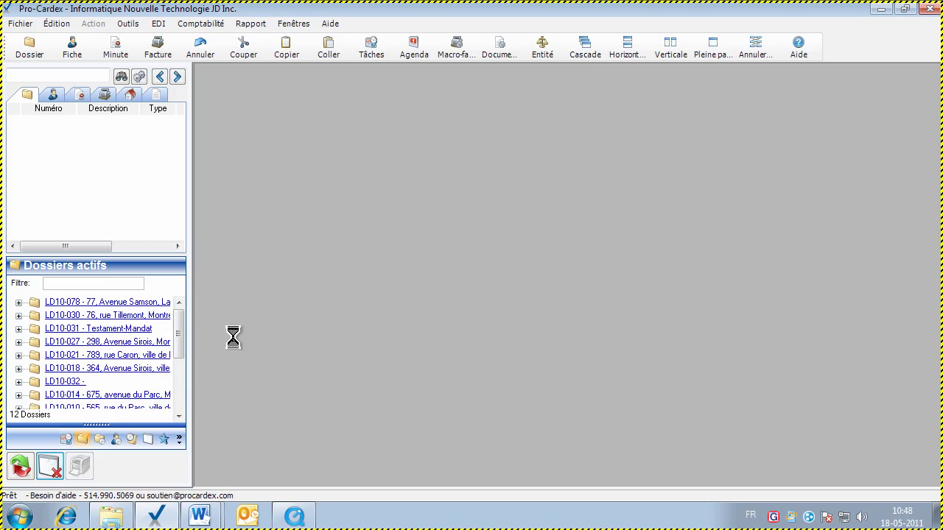
pyautogui.click(595, 140)
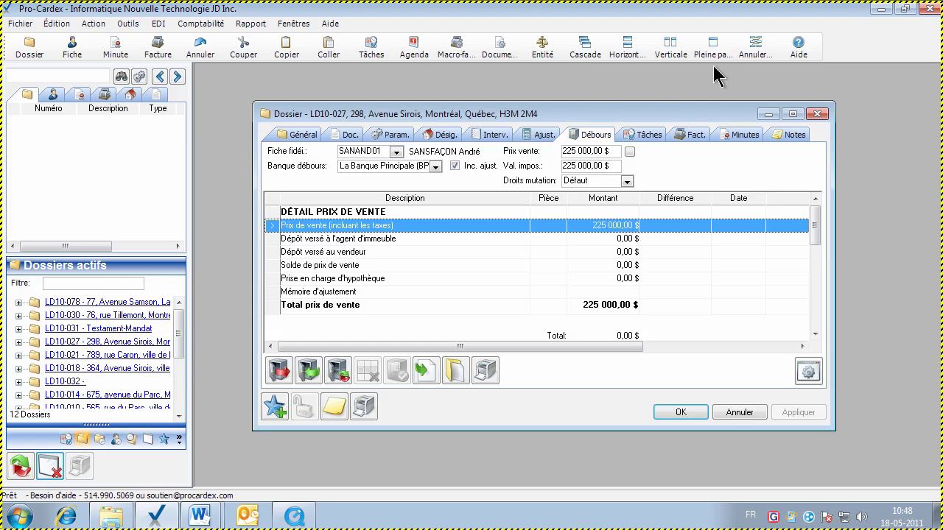
pyautogui.click(712, 45)
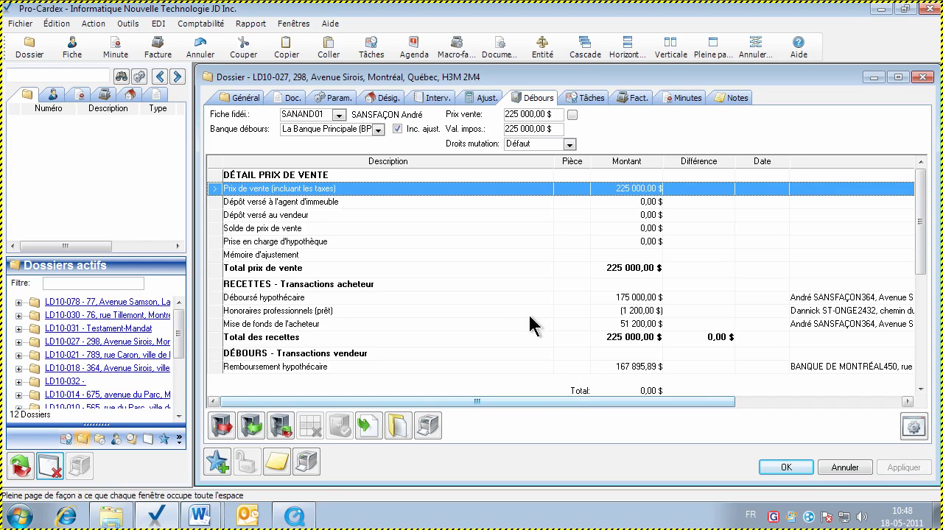
pyautogui.click(494, 299)
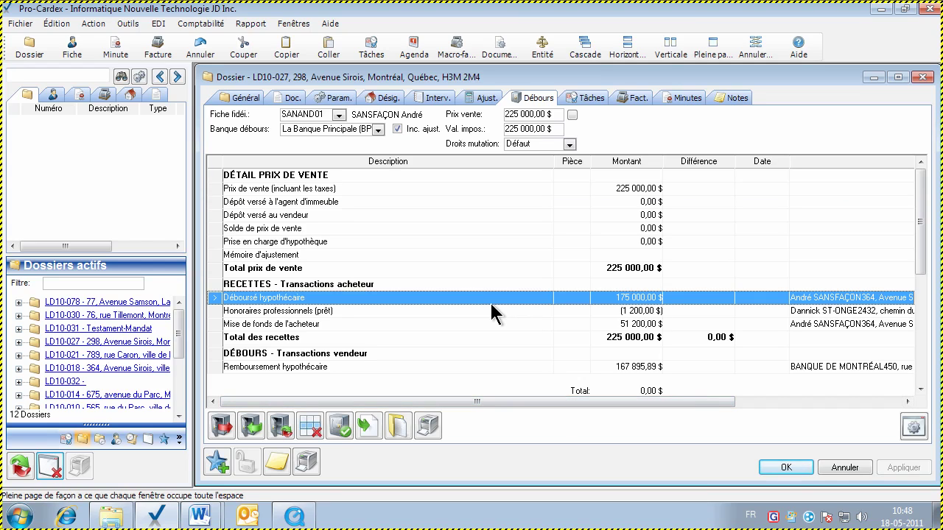
# Print all receipts for dossier LD10-027
pyautogui.click(427, 426)
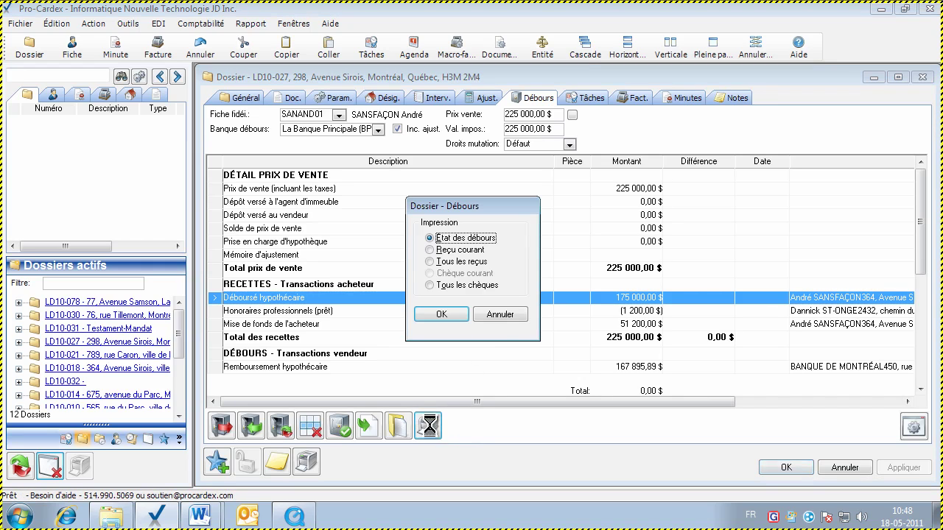
pyautogui.click(456, 263)
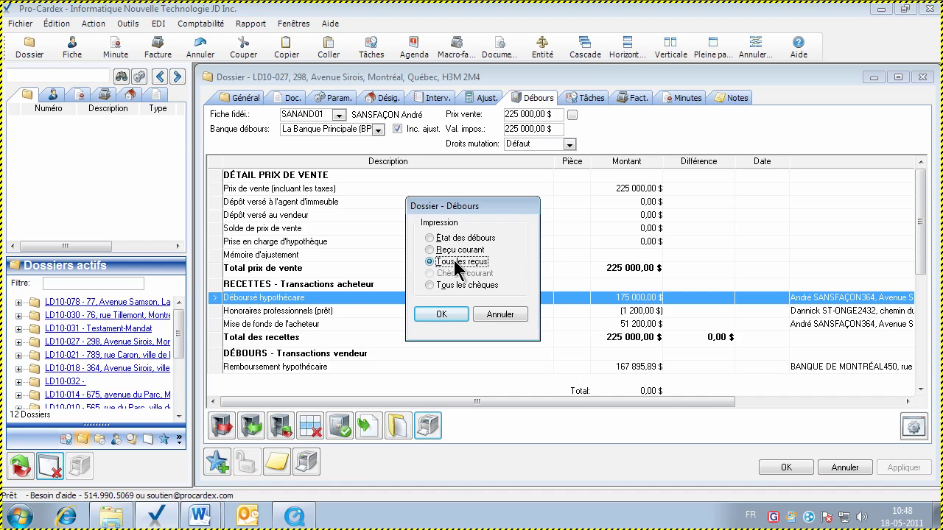
pyautogui.click(442, 314)
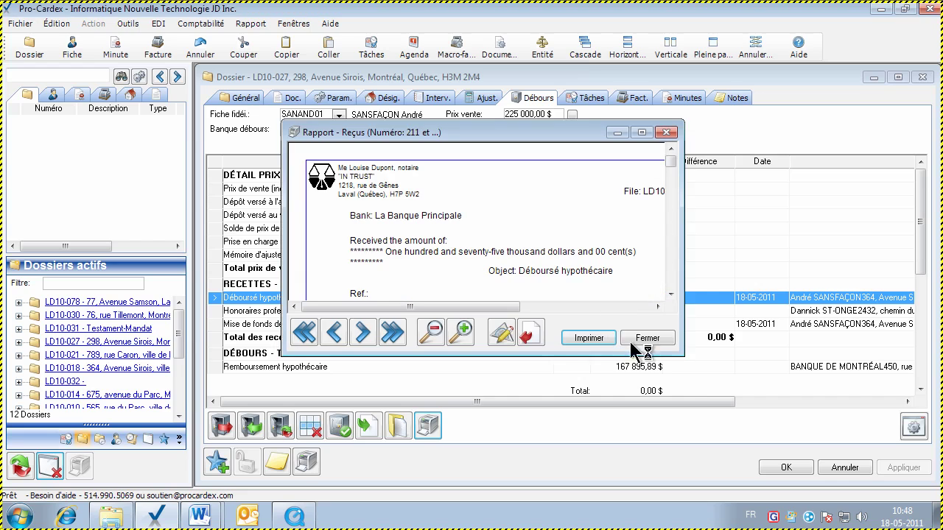
pyautogui.click(646, 342)
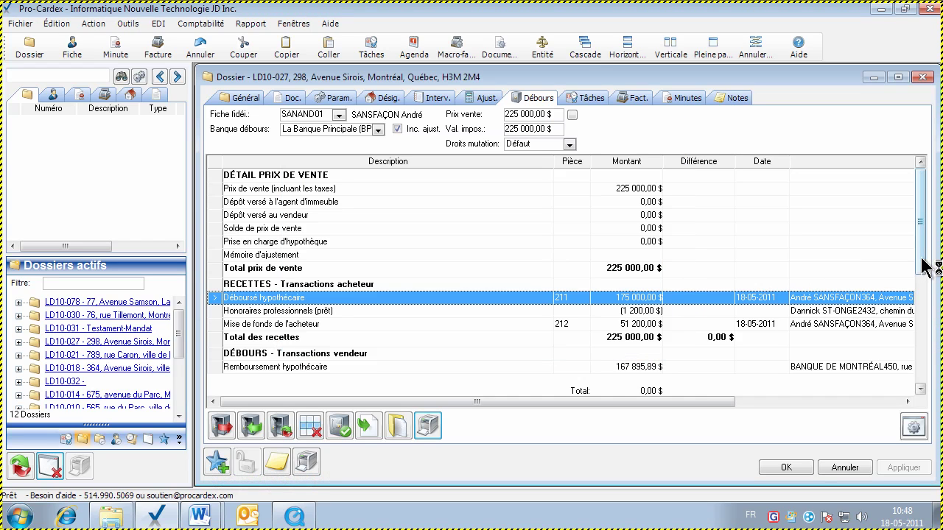
# Print all cheques for the dossier, accepting the warning, so they get numbers 351–355
pyautogui.scroll(-2, 926, 269)
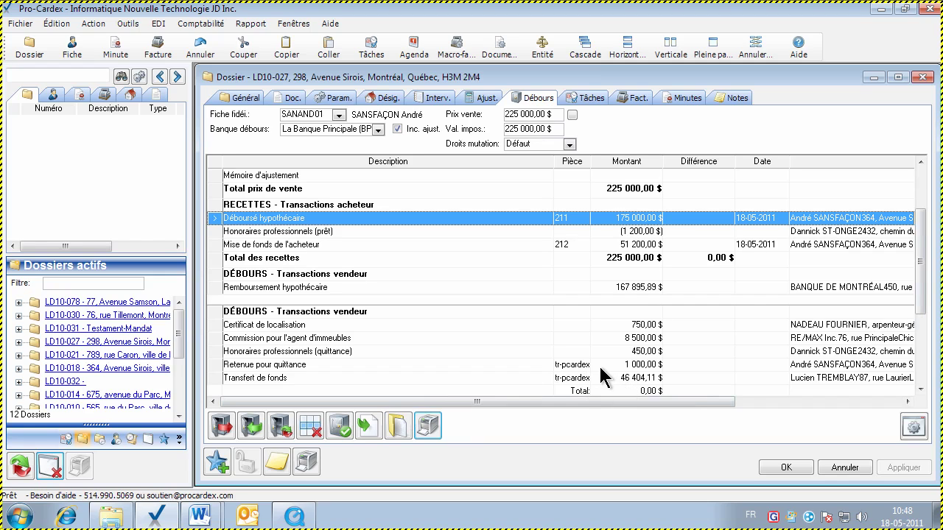
pyautogui.click(514, 363)
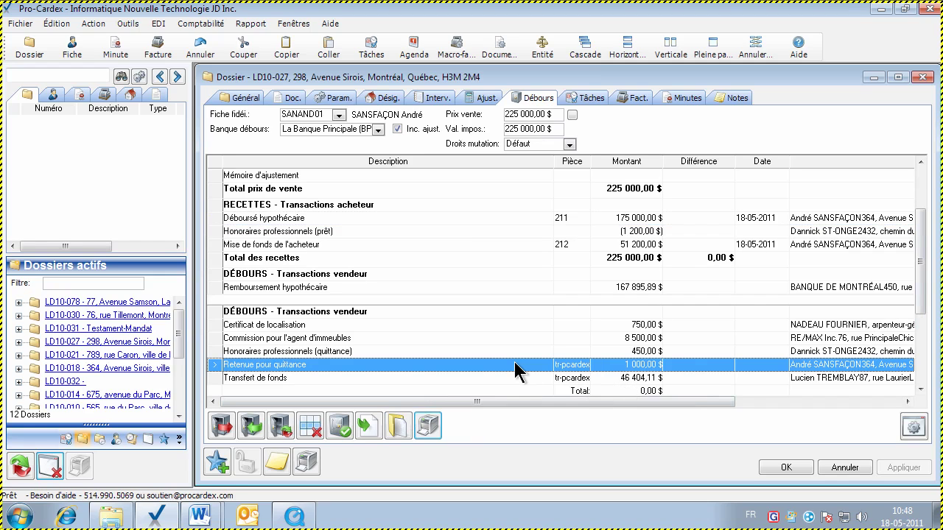
pyautogui.click(428, 425)
pyautogui.click(466, 286)
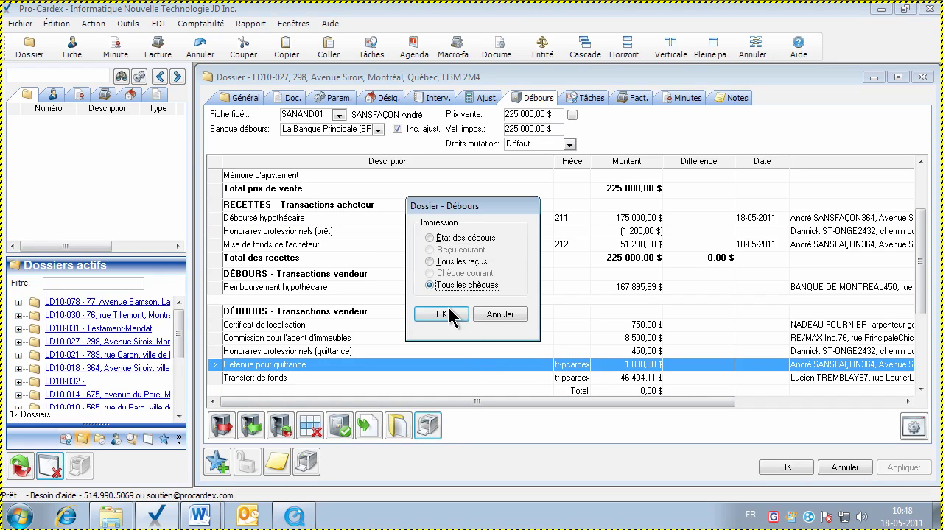
pyautogui.click(440, 314)
pyautogui.click(553, 359)
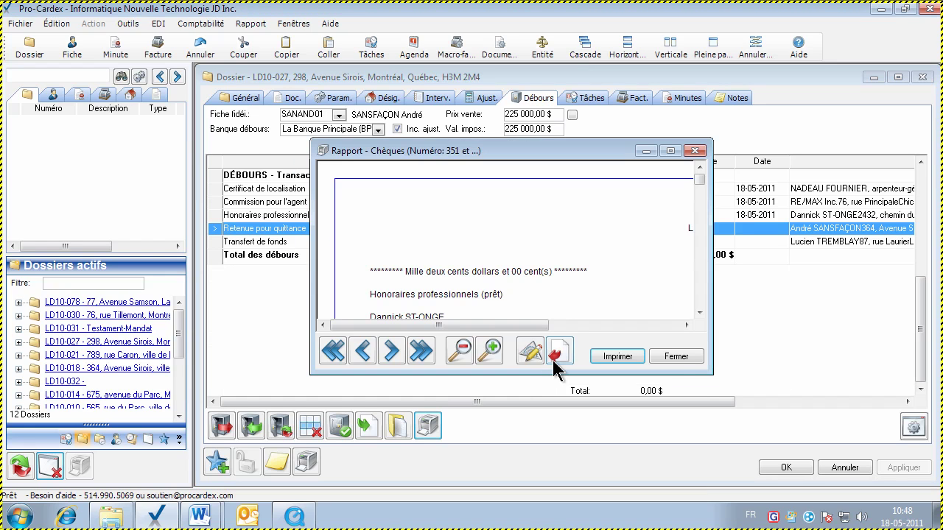
pyautogui.click(733, 356)
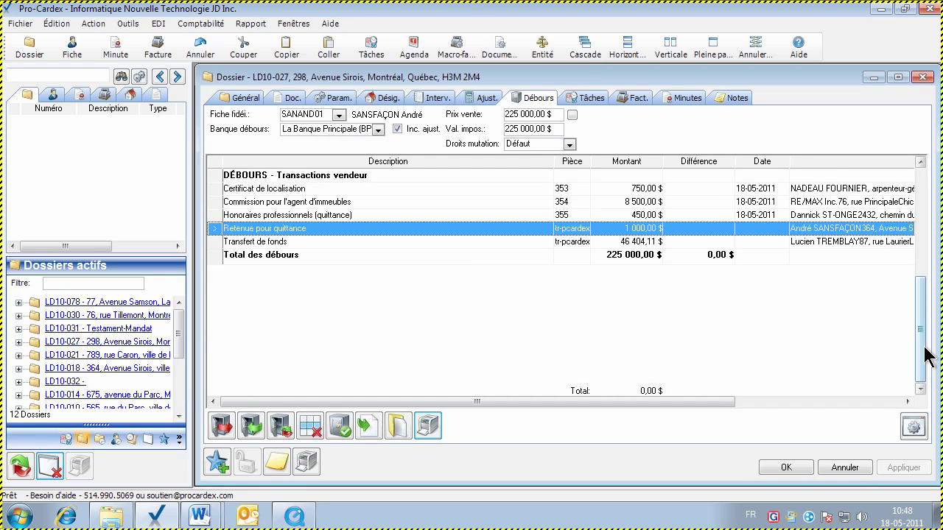
pyautogui.scroll(2, 924, 324)
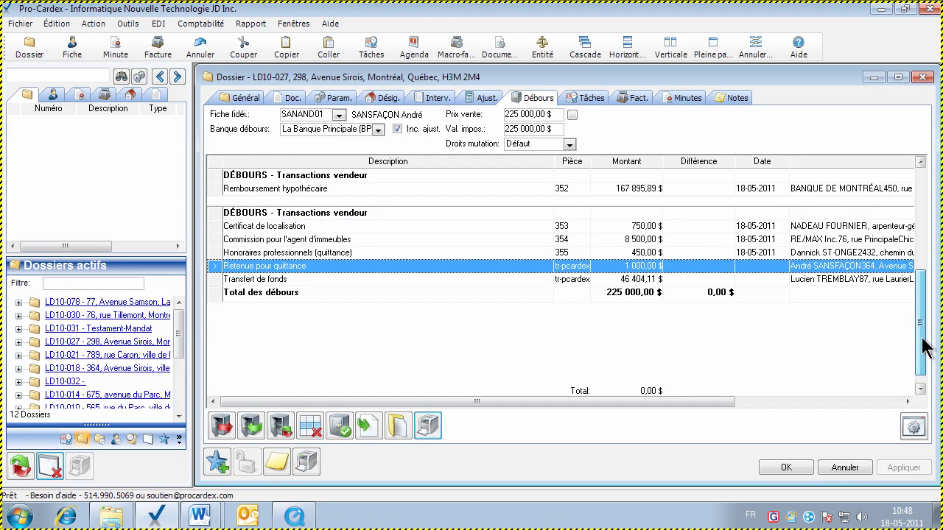
# Open the client's trust ledger card and close it without changes
pyautogui.click(311, 120)
pyautogui.doubleClick(312, 121)
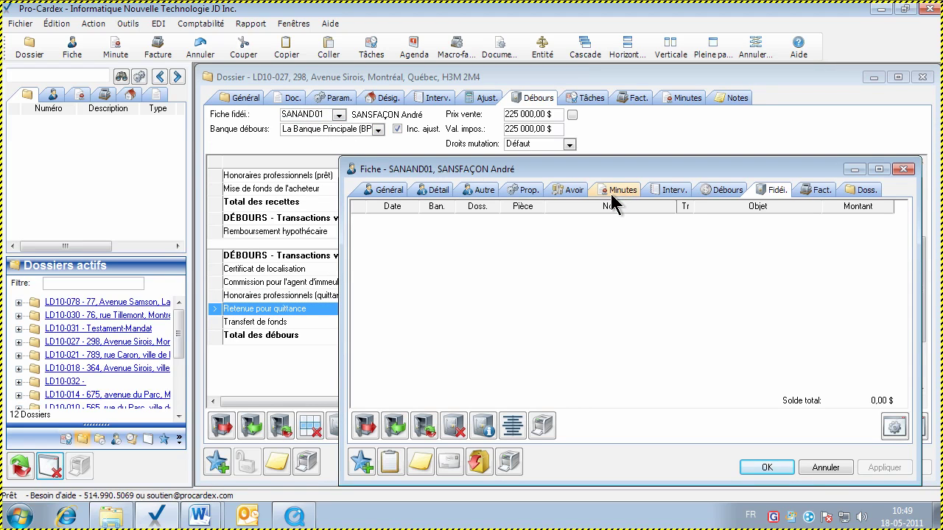
pyautogui.click(813, 466)
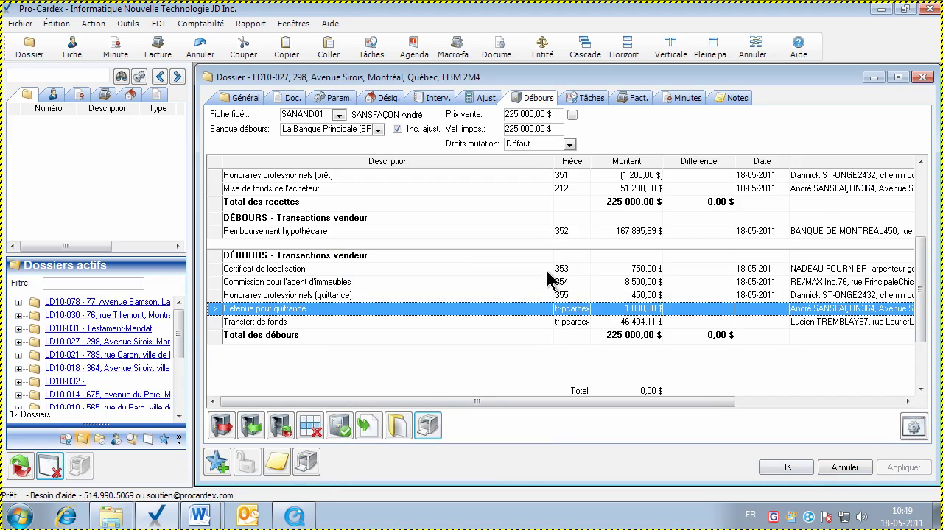
# Post all of the dossier's transactions to the trust ledger and show that ledger full page
pyautogui.click(346, 431)
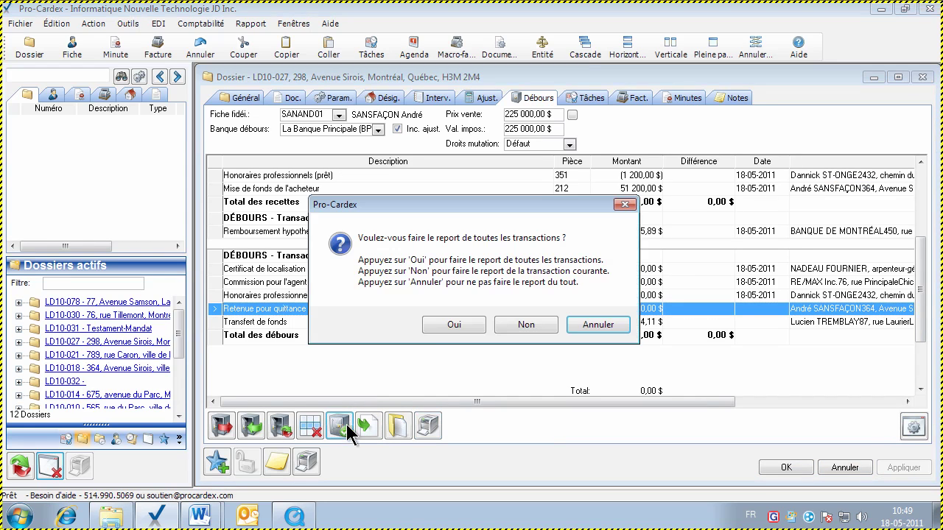
pyautogui.click(456, 327)
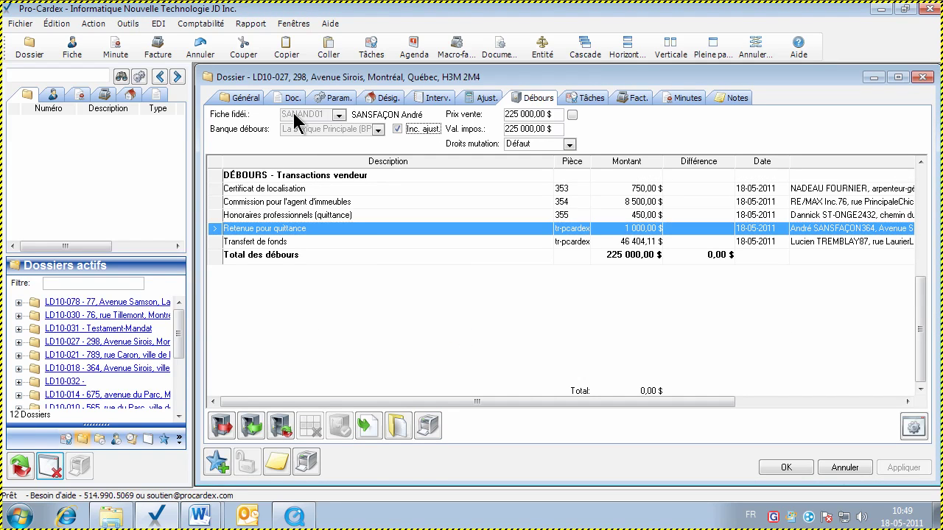
pyautogui.click(922, 77)
pyautogui.click(713, 49)
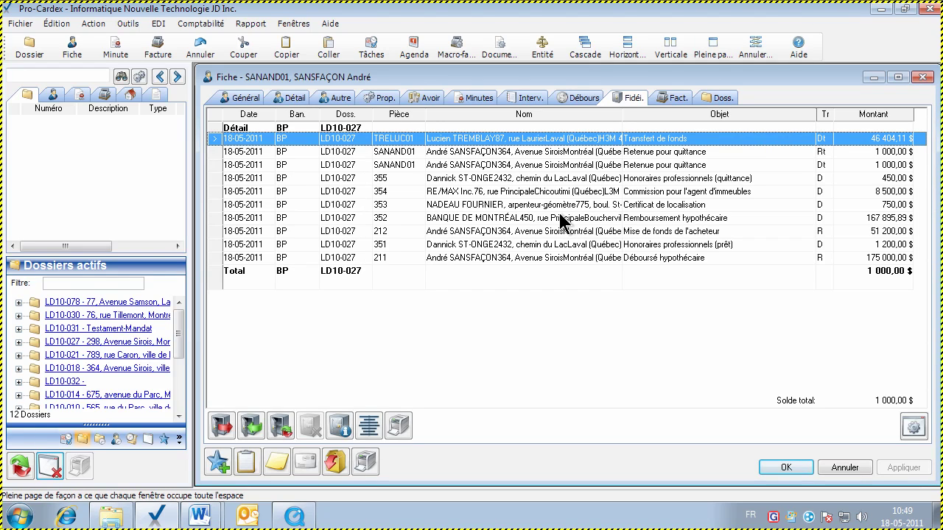
pyautogui.click(490, 209)
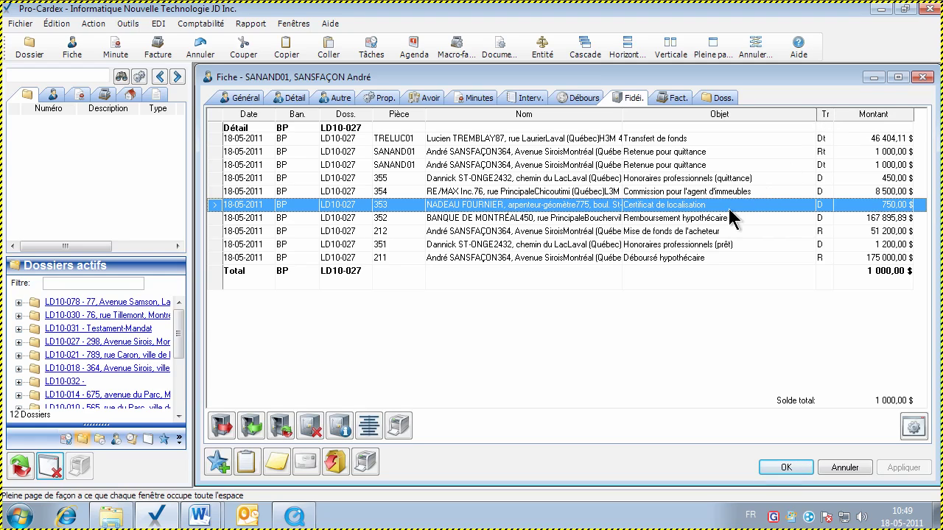
pyautogui.click(678, 257)
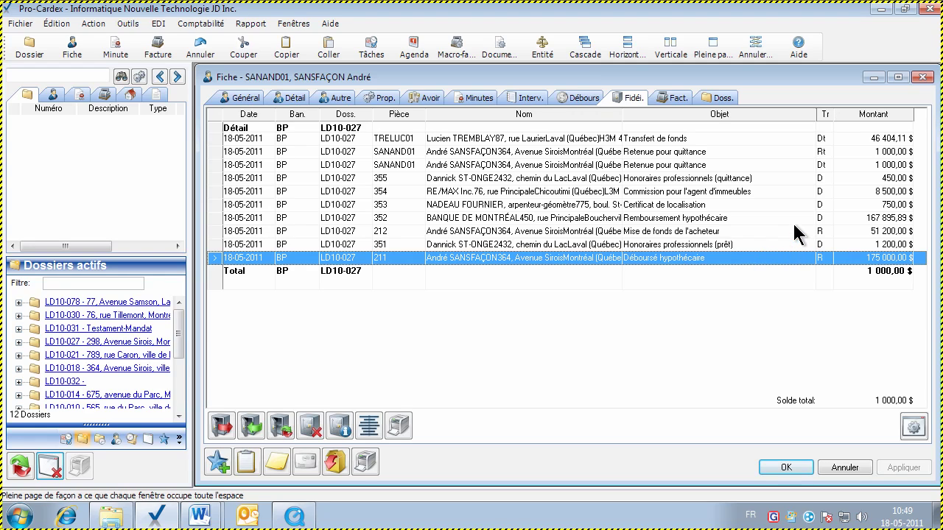
# Inspect the details of receipt 211 and cheque 351 without changing them
pyautogui.doubleClick(687, 259)
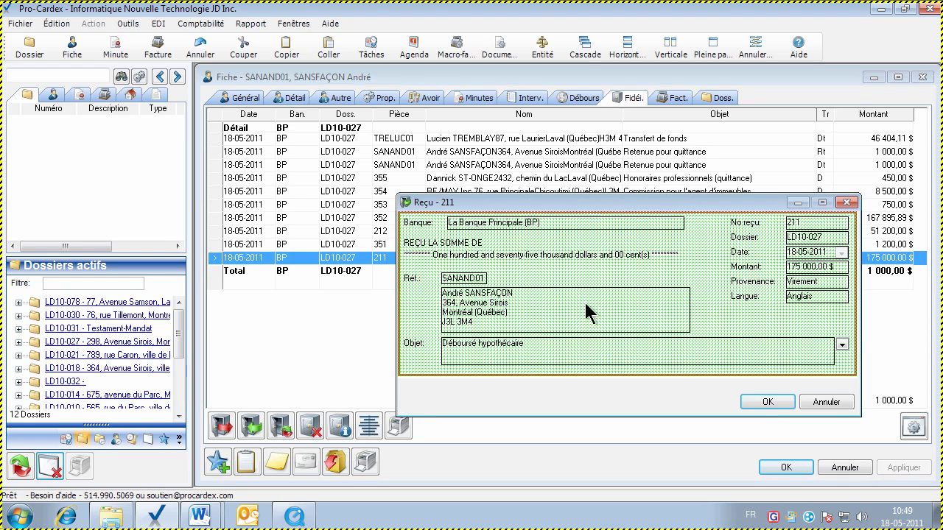
pyautogui.click(827, 403)
pyautogui.click(783, 232)
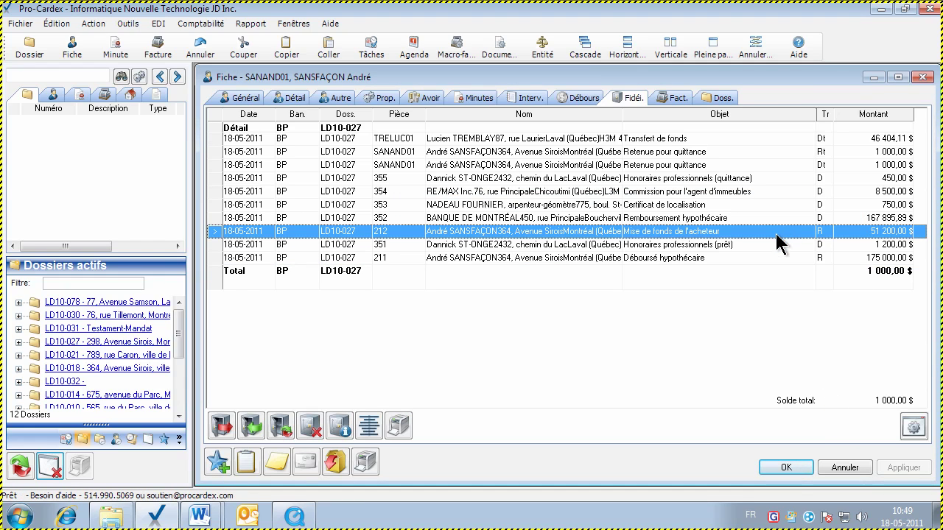
pyautogui.doubleClick(739, 244)
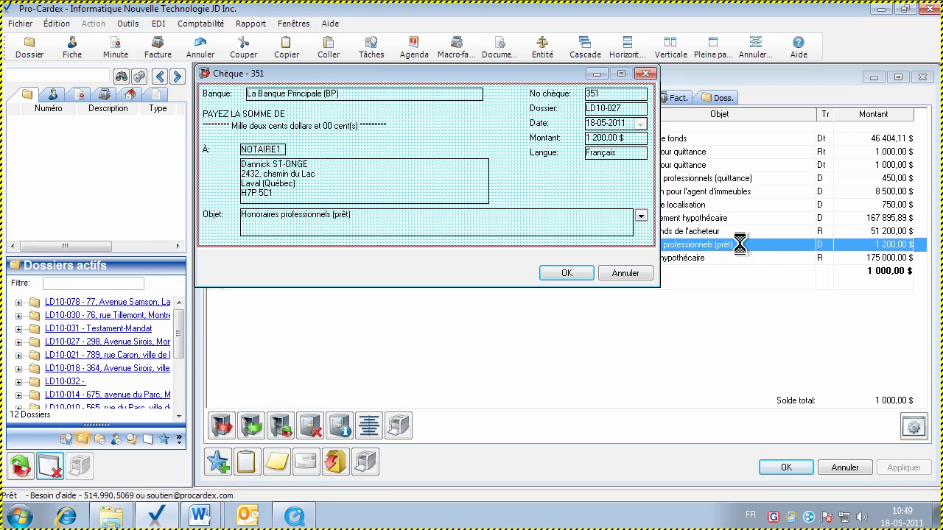
pyautogui.click(631, 273)
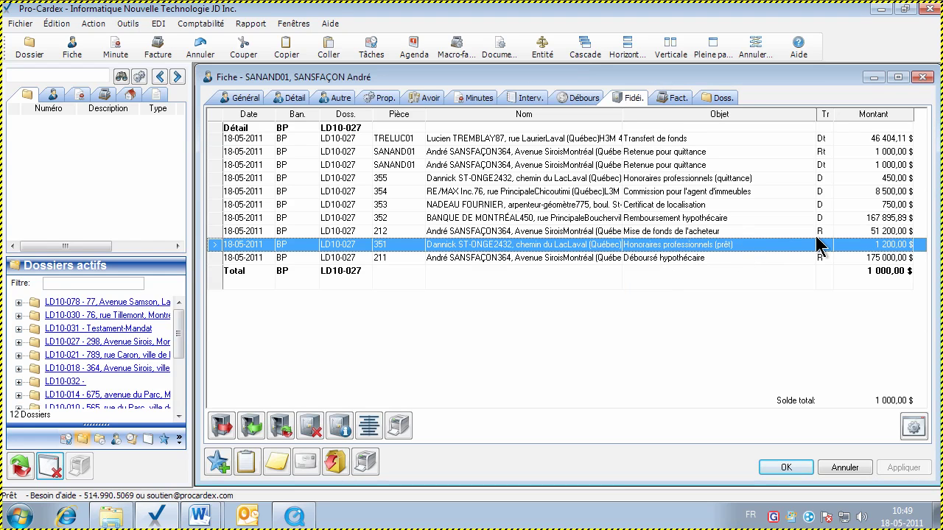
pyautogui.click(824, 231)
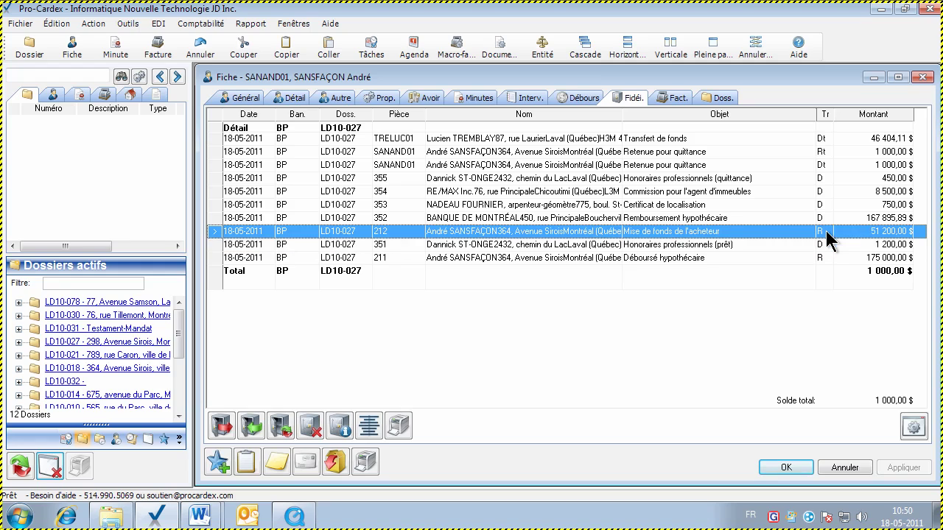
# Review the Retenue pour quittance and Transfert de fonds entries, then list the client's files
pyautogui.click(747, 166)
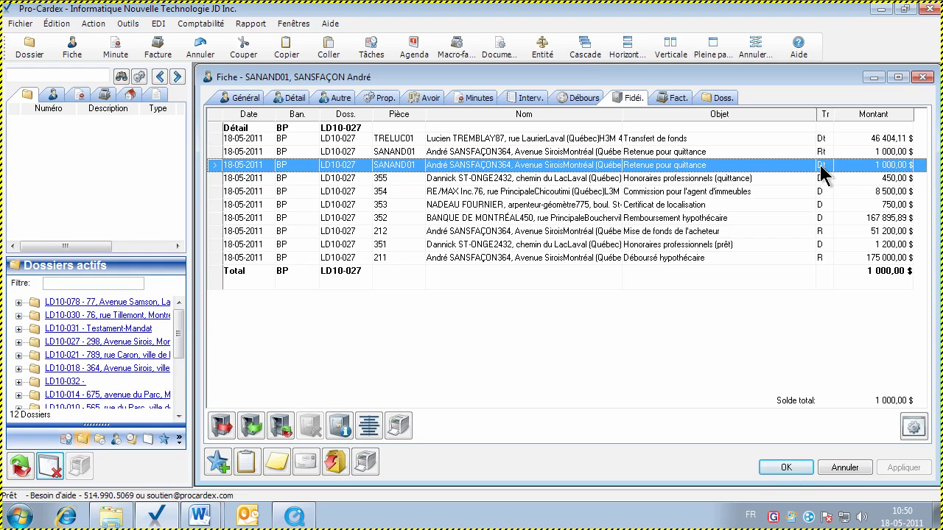
pyautogui.click(819, 152)
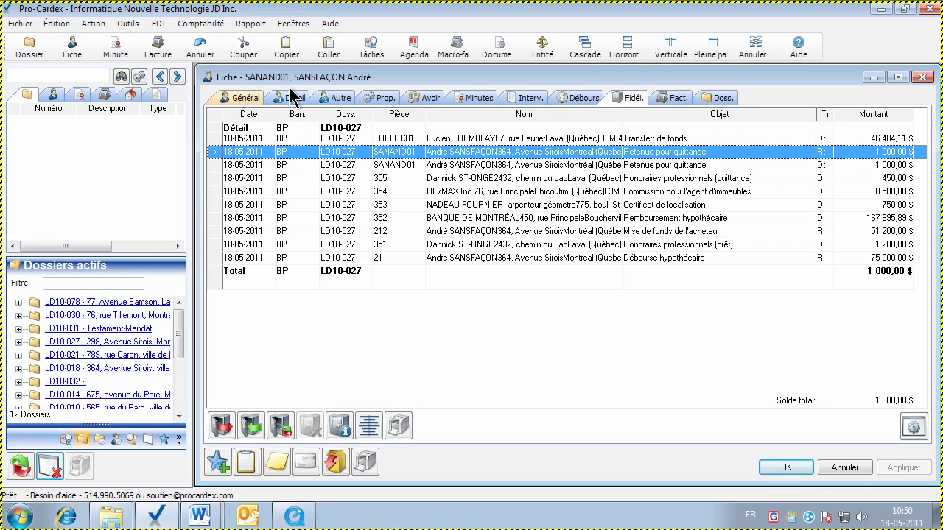
pyautogui.click(820, 167)
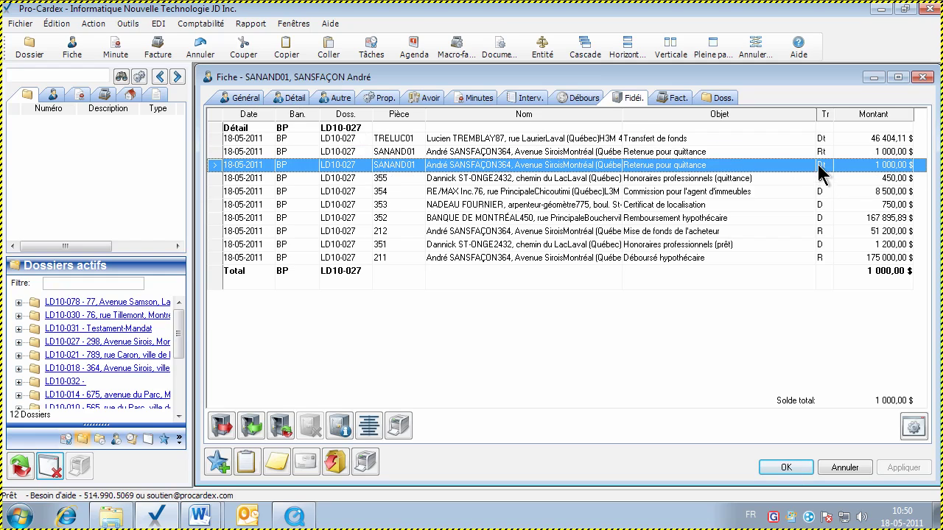
pyautogui.click(818, 153)
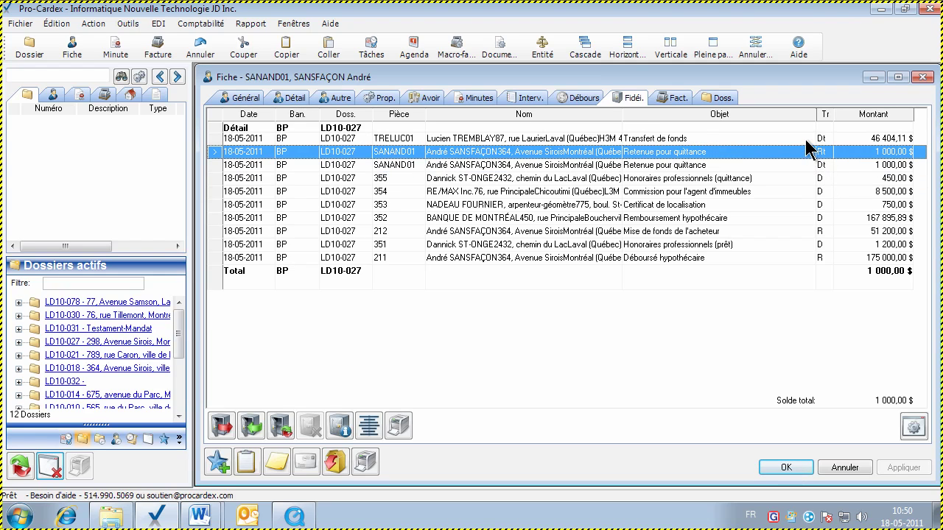
pyautogui.click(807, 143)
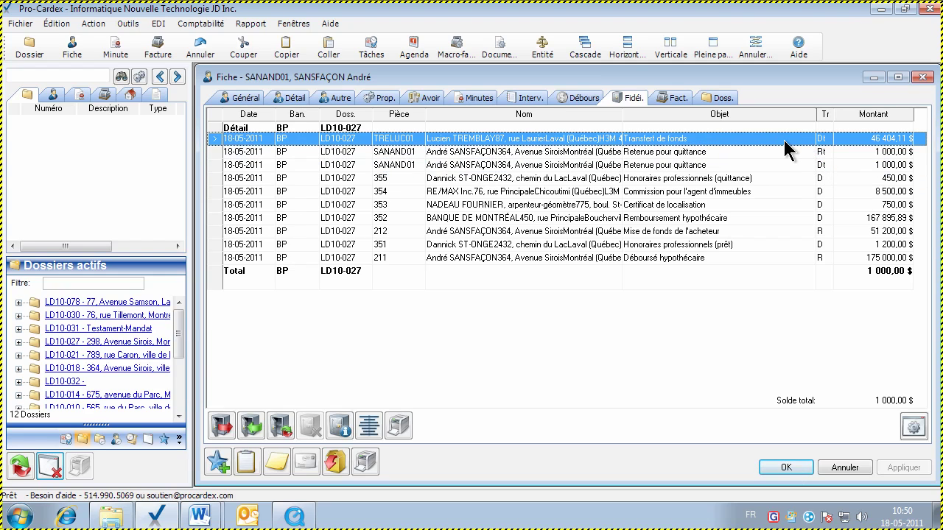
pyautogui.doubleClick(401, 147)
pyautogui.click(648, 470)
pyautogui.click(718, 99)
# Check file LD10-027's disbursements and its fund transfer details, closing without saving
pyautogui.click(293, 141)
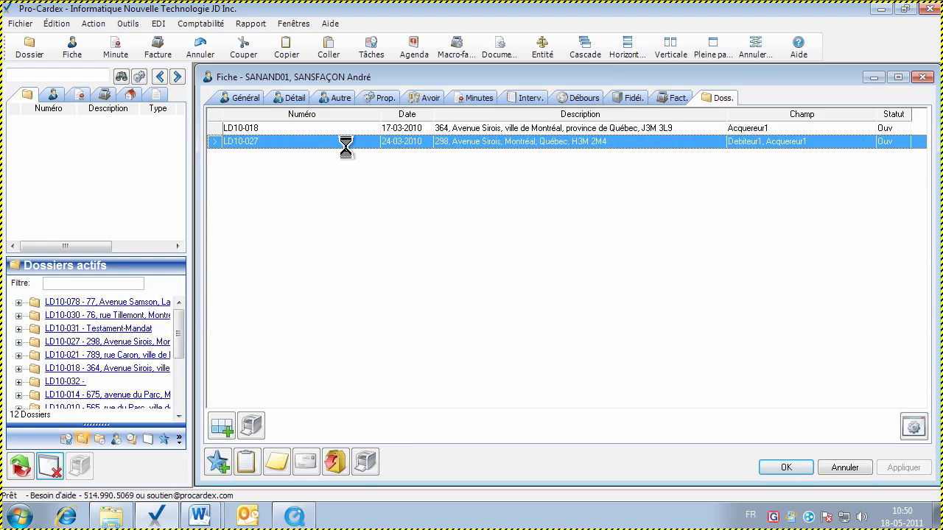
pyautogui.click(595, 134)
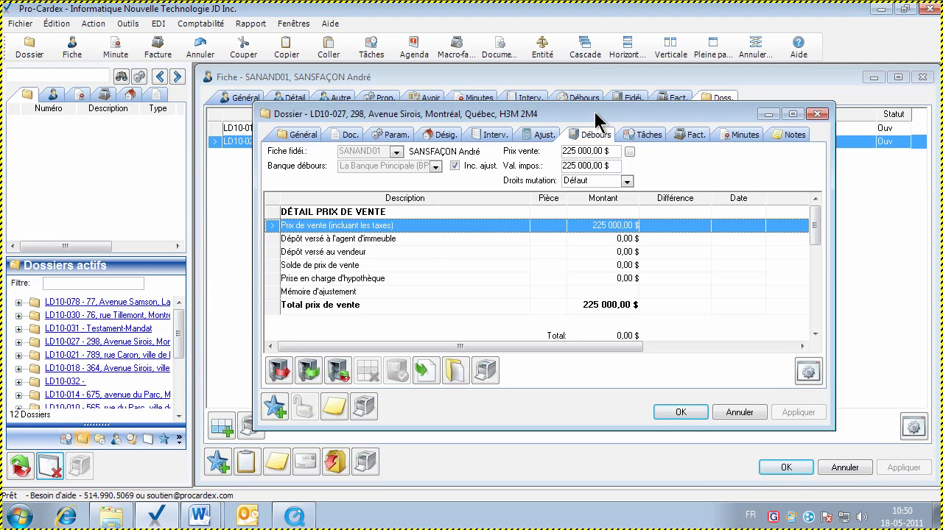
pyautogui.doubleClick(595, 114)
pyautogui.moveTo(930, 265); pyautogui.dragTo(930, 294)
pyautogui.click(572, 357)
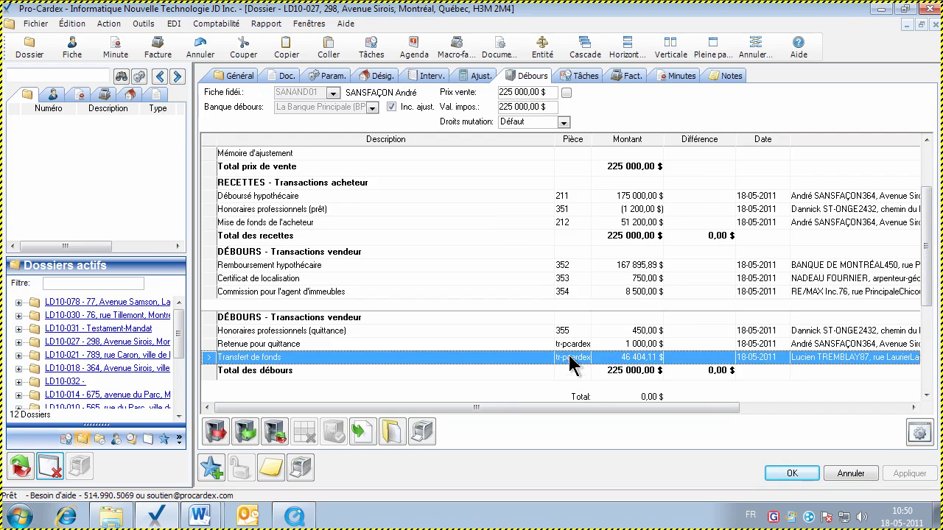
pyautogui.doubleClick(514, 358)
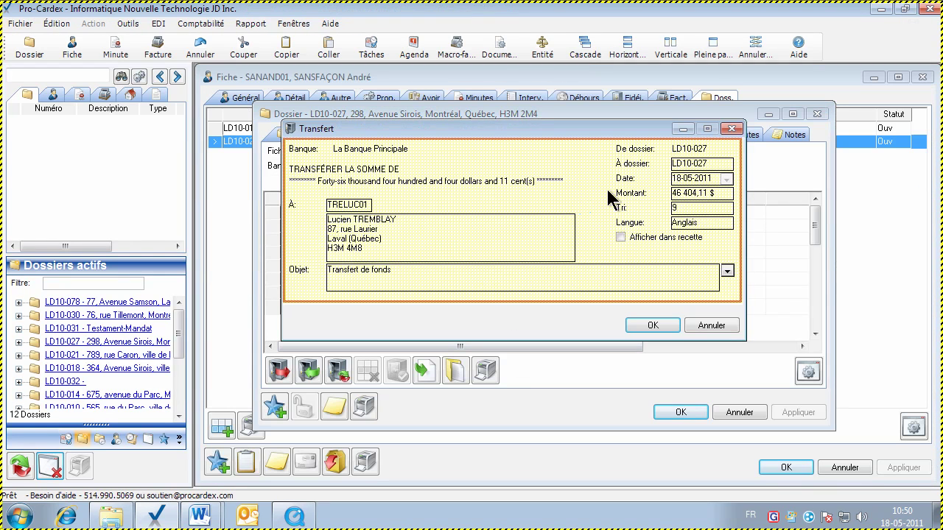
pyautogui.click(708, 326)
pyautogui.click(724, 412)
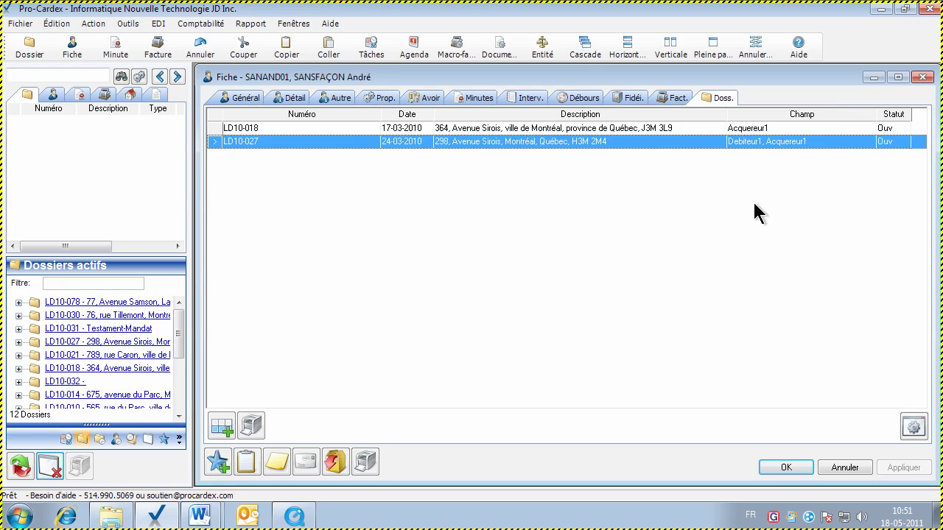
# Recheck the fund transfer in the client's trust transactions, then switch to the people search
pyautogui.click(625, 96)
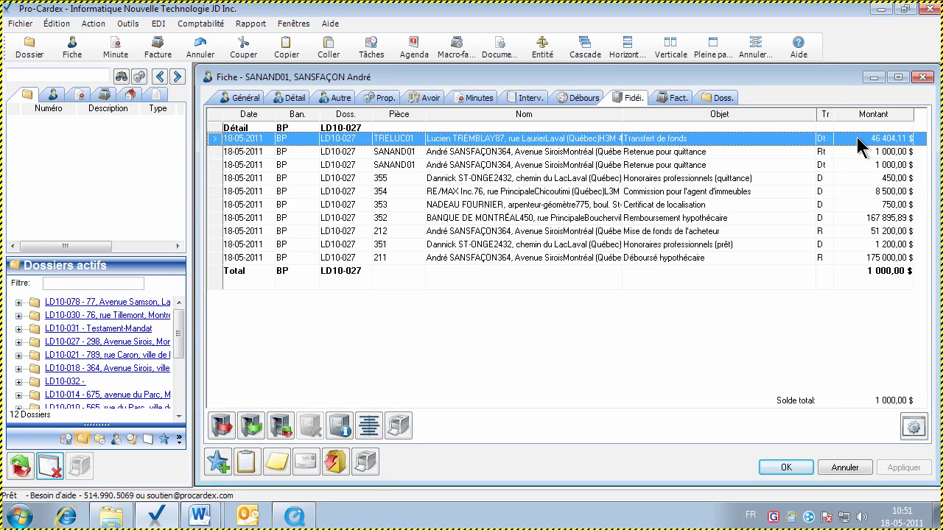
pyautogui.doubleClick(567, 139)
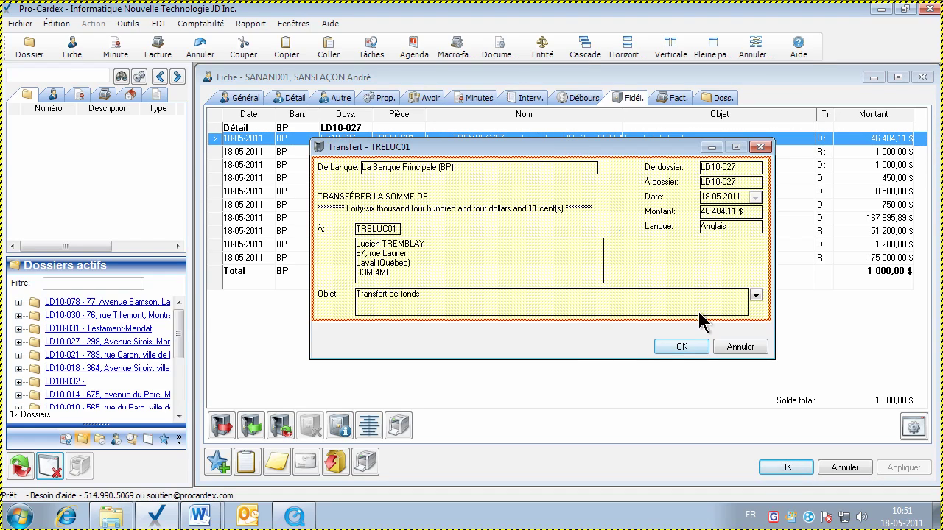
pyautogui.click(722, 347)
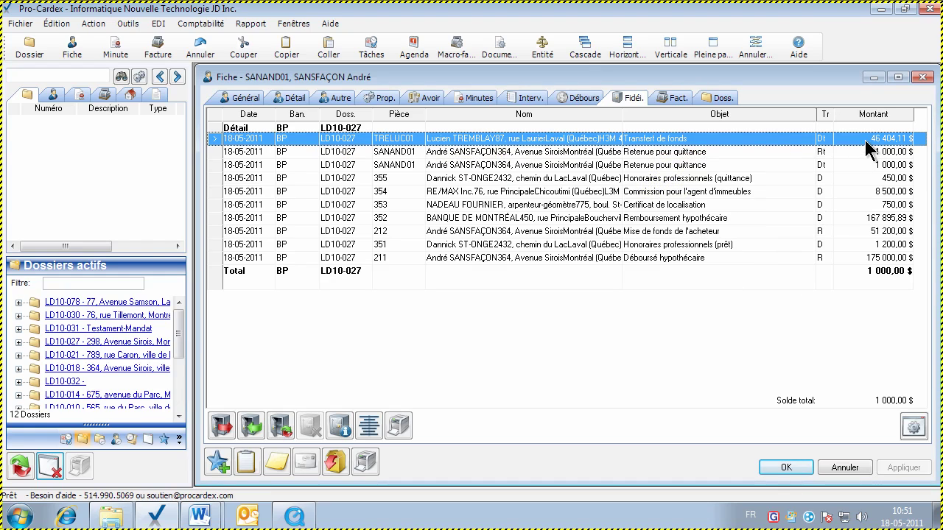
pyautogui.click(53, 94)
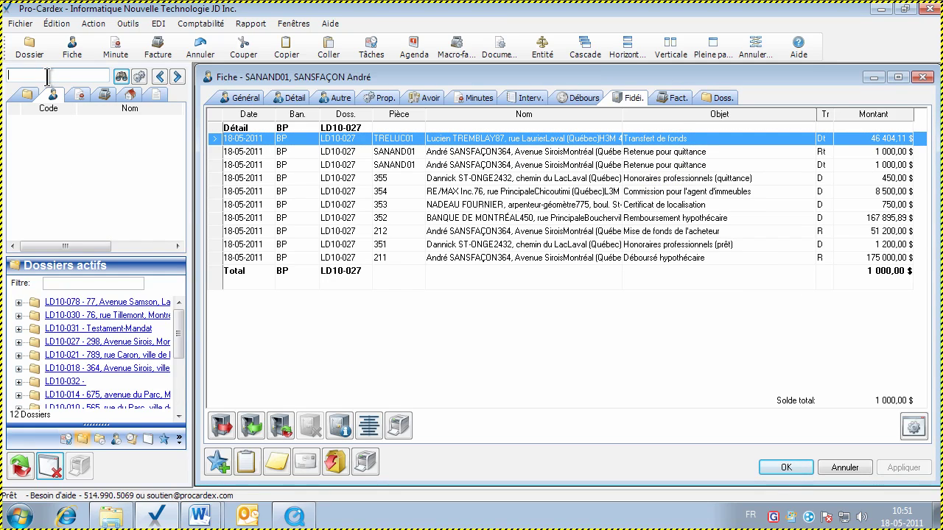
# Search contacts by the payee's surname and review the payee's 46 404,11 $ trust transfer
pyautogui.write('trembl')
pyautogui.press('Return')
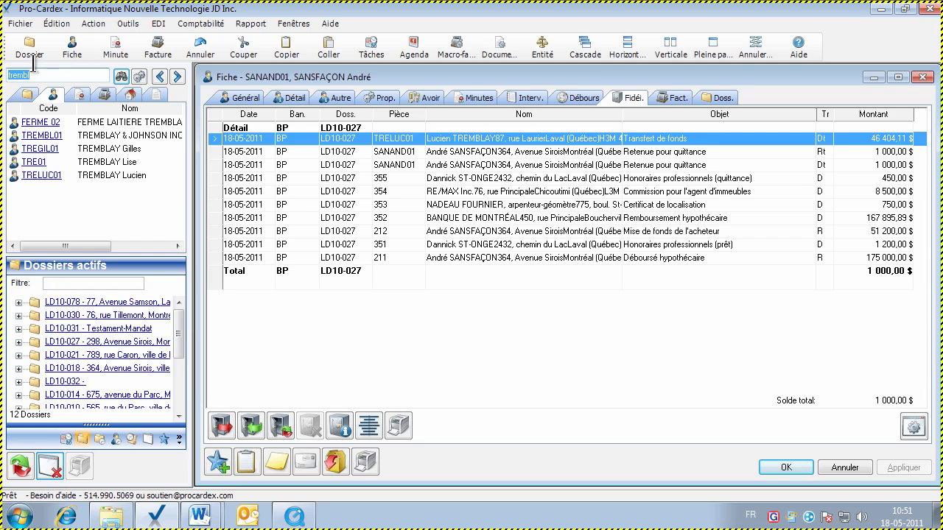
pyautogui.doubleClick(35, 175)
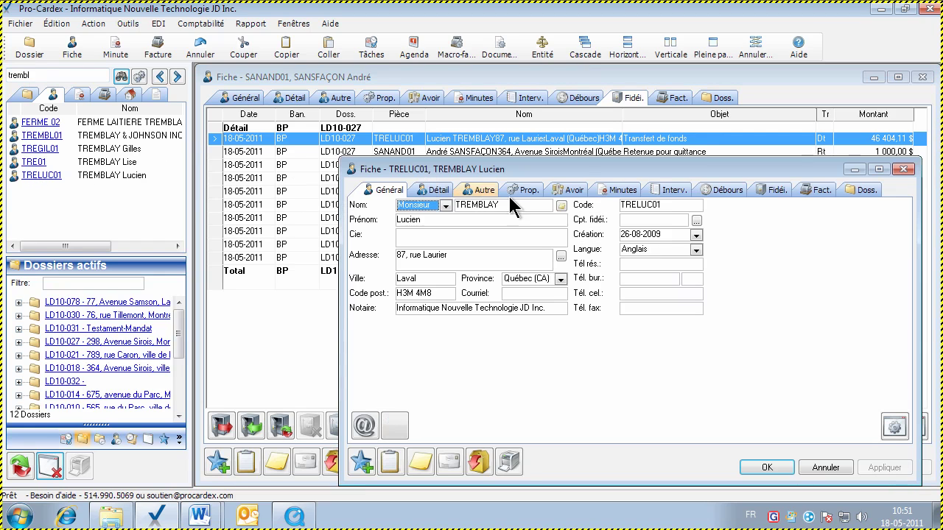
pyautogui.click(769, 190)
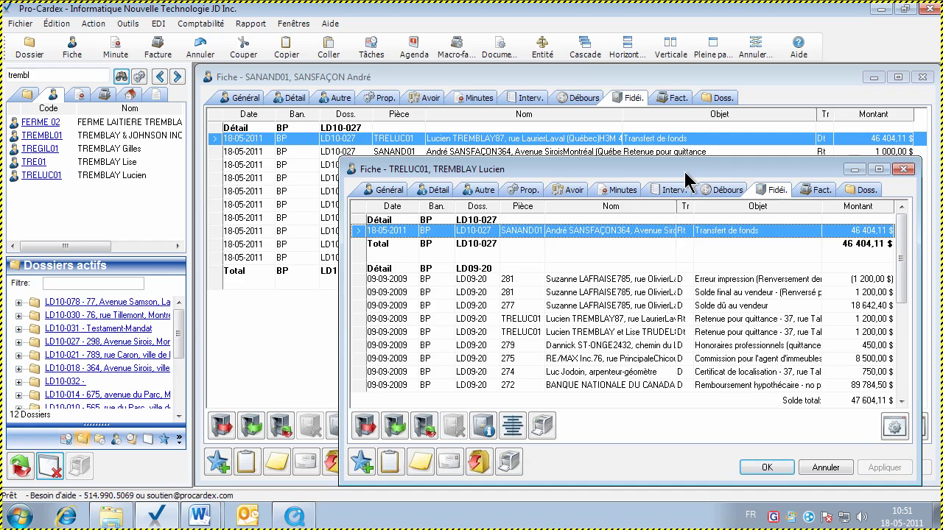
pyautogui.moveTo(655, 172); pyautogui.dragTo(528, 134)
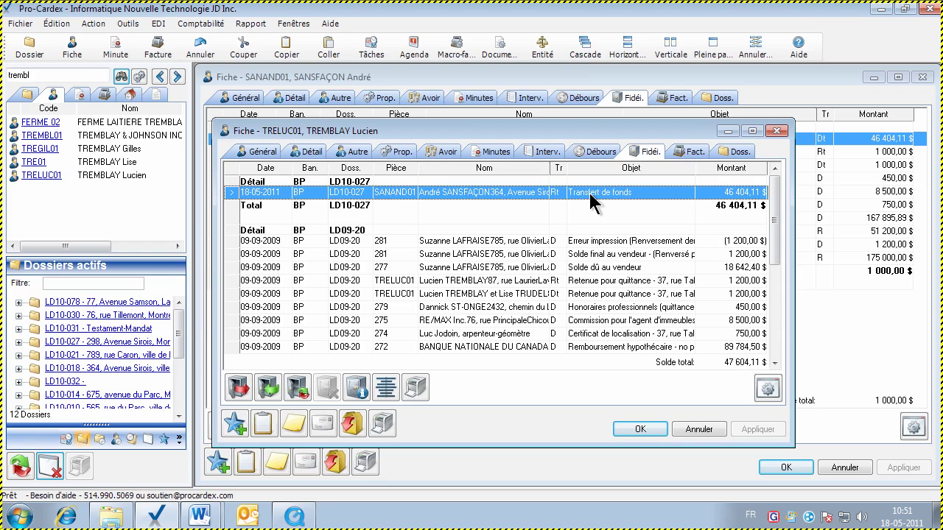
pyautogui.click(697, 429)
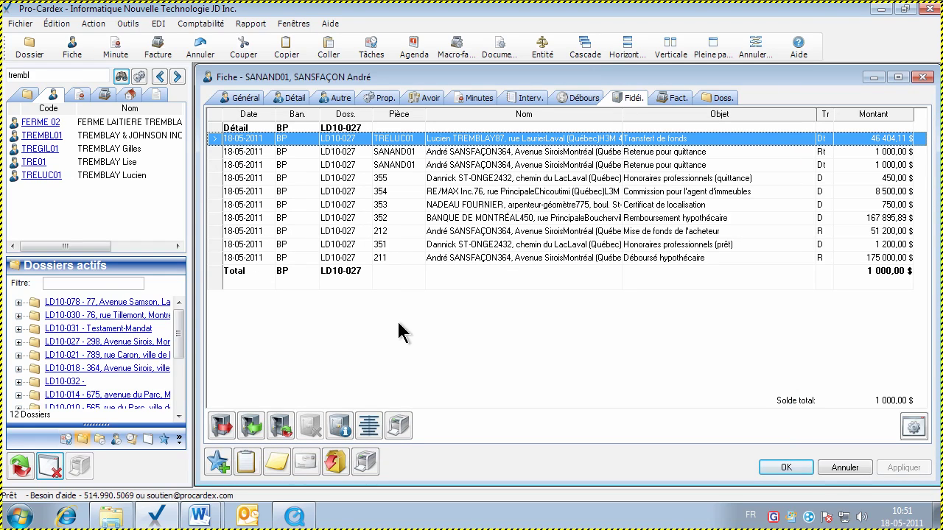
# Start a new disbursement cheque on file LD10-027 for 1 000,00 $
pyautogui.click(445, 230)
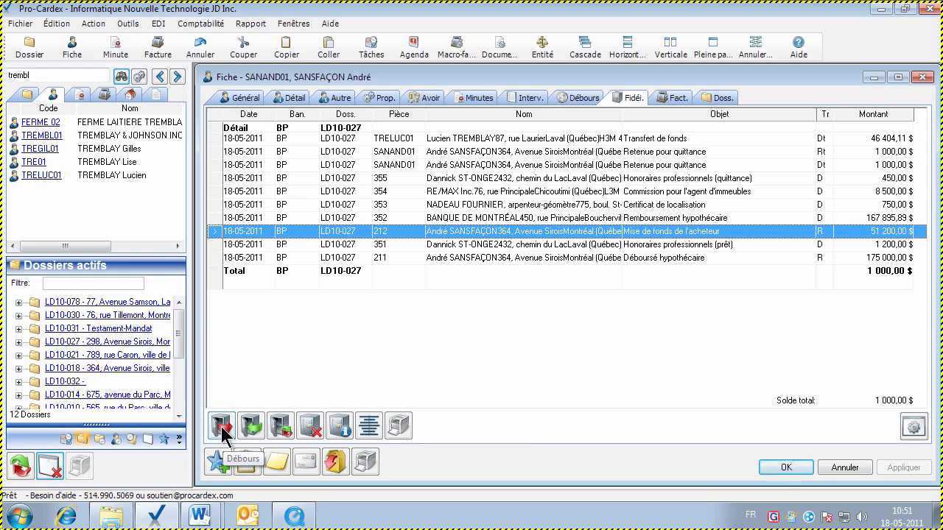
pyautogui.click(222, 427)
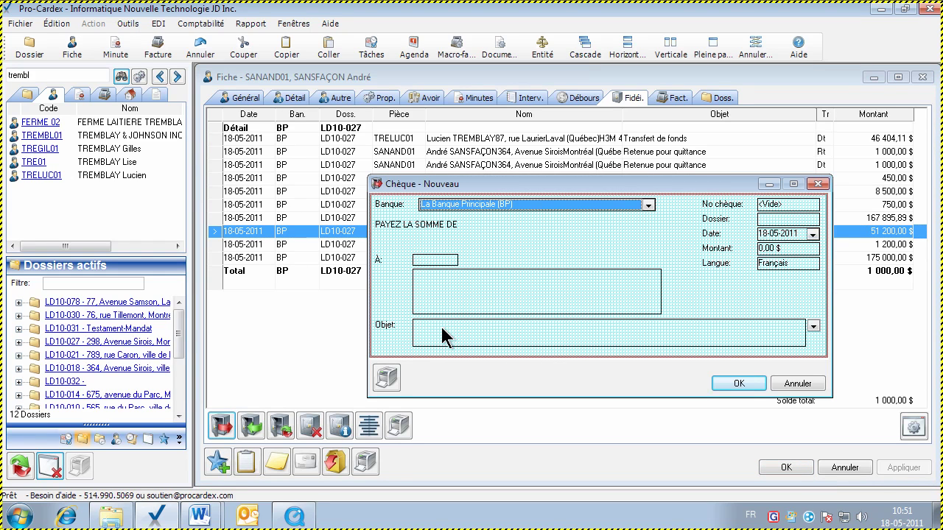
pyautogui.click(796, 384)
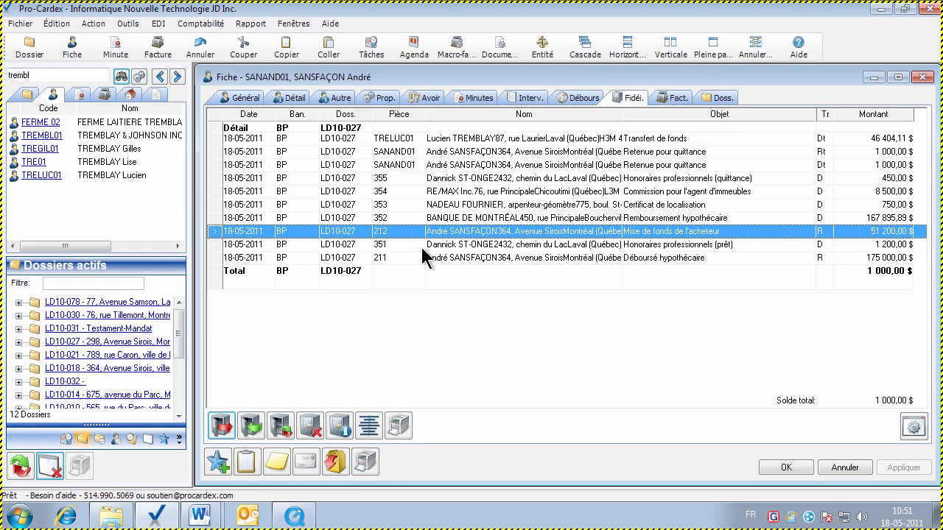
pyautogui.click(228, 428)
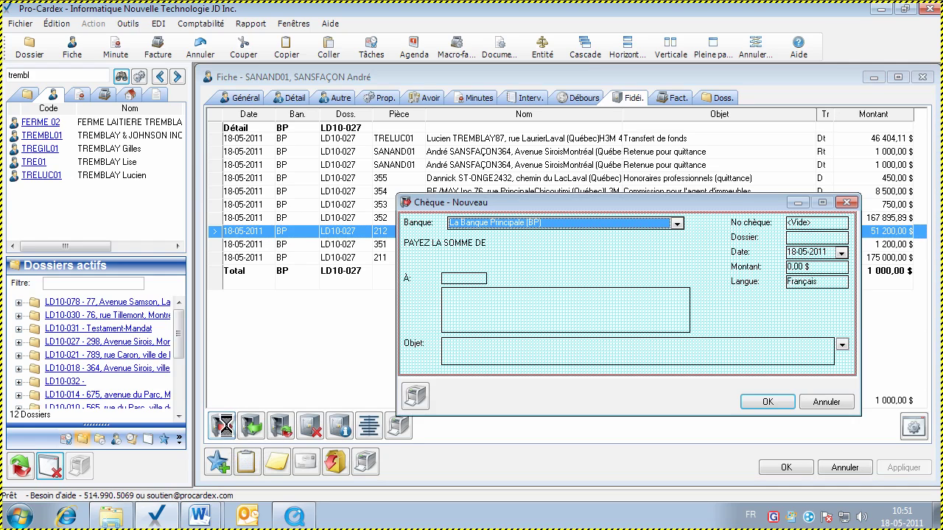
pyautogui.click(792, 237)
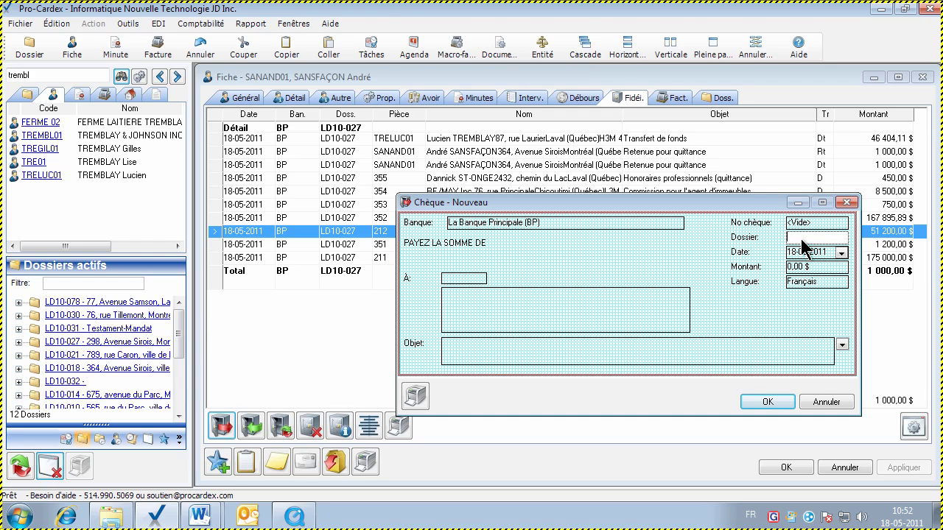
pyautogui.write('LD10-027')
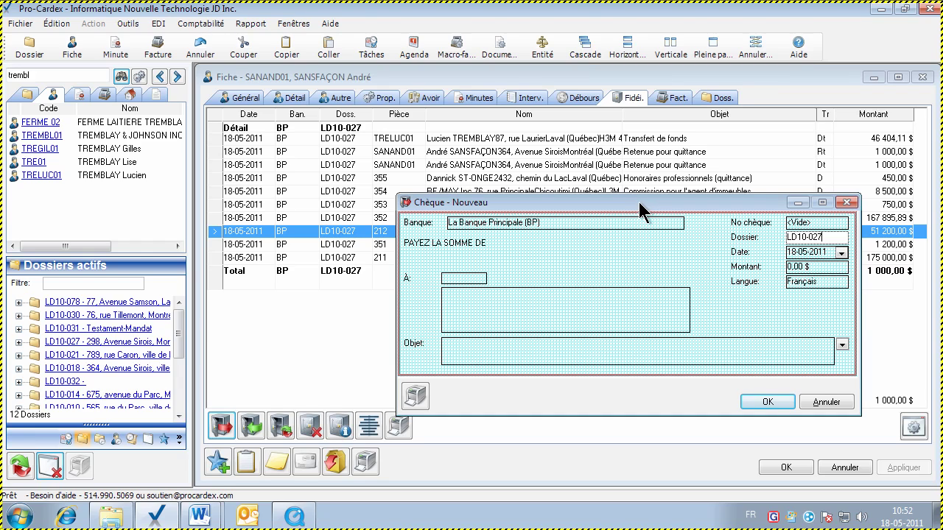
pyautogui.click(813, 265)
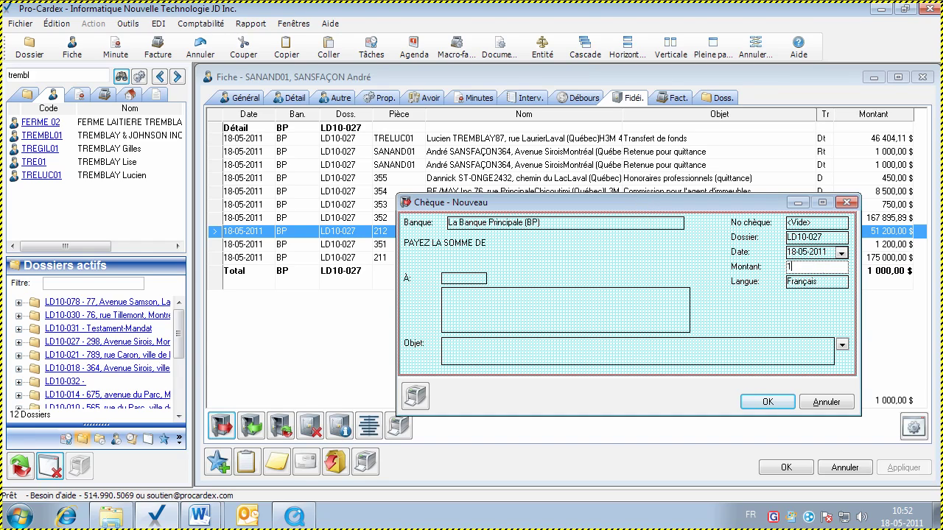
pyautogui.write('1000')
pyautogui.click(500, 318)
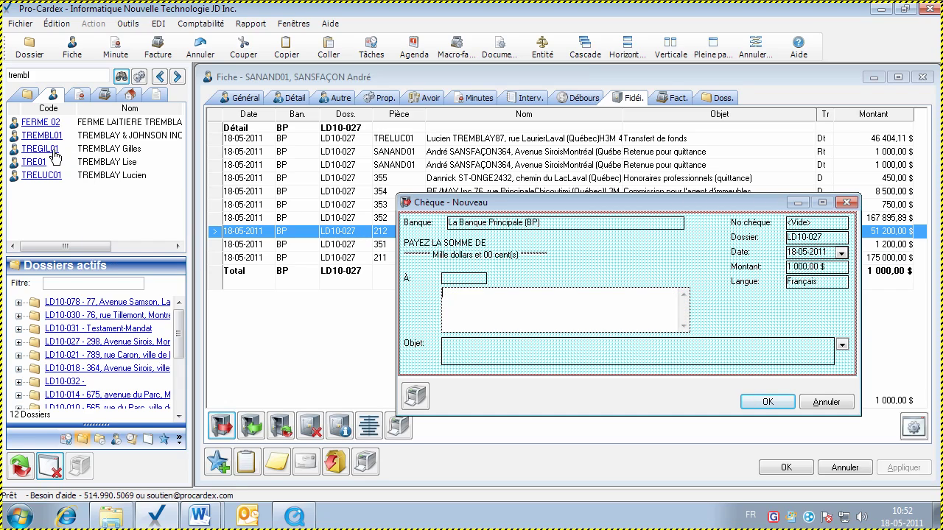
# Give the cheque the purpose 'Solde final au vendeur' and preview it for printing
pyautogui.moveTo(51, 150); pyautogui.dragTo(501, 312)
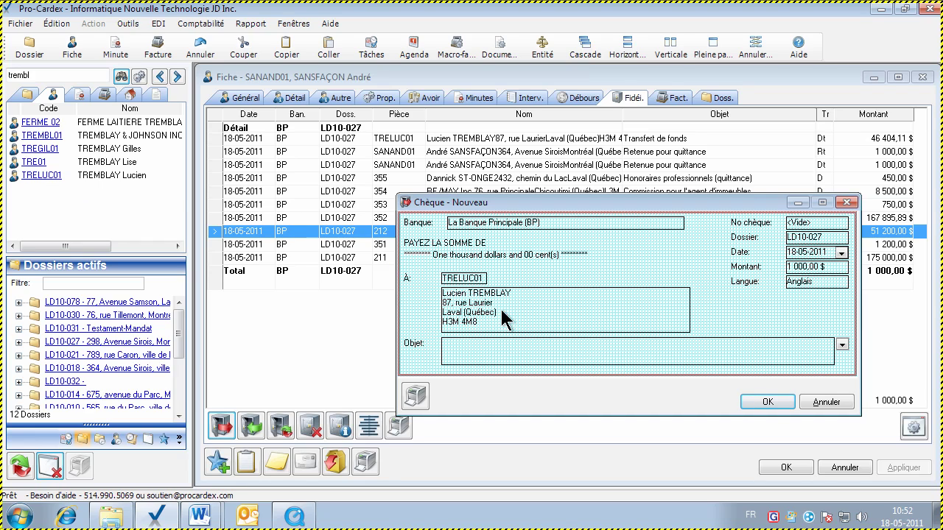
pyautogui.click(490, 361)
pyautogui.write('sOLDE')
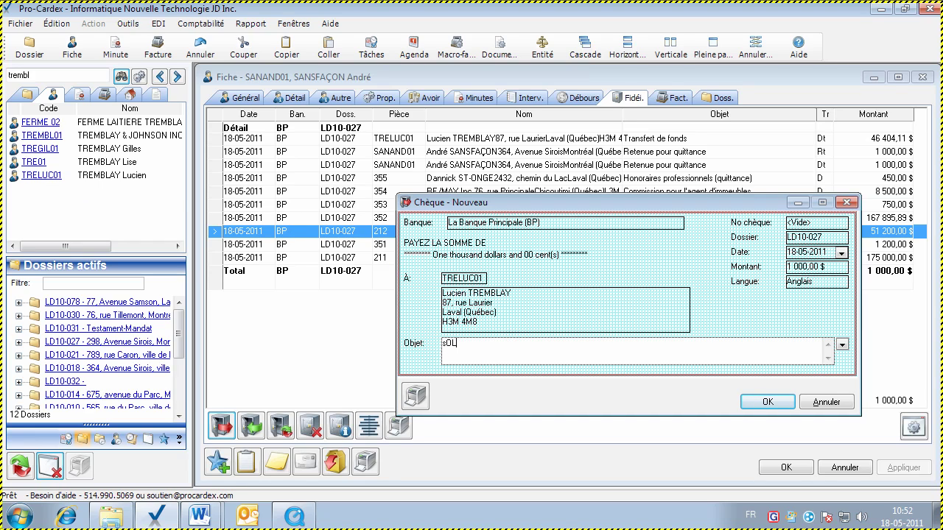
pyautogui.press('BackSpace')
pyautogui.press('BackSpace')
pyautogui.press('BackSpace')
pyautogui.press('BackSpace')
pyautogui.press('BackSpace')
pyautogui.write('Solde')
pyautogui.press('BackSpace')
pyautogui.press('BackSpace')
pyautogui.press('BackSpace')
pyautogui.press('BackSpace')
pyautogui.press('BackSpace')
pyautogui.write('Solde final au vendeur')
pyautogui.moveTo(491, 198); pyautogui.dragTo(477, 165)
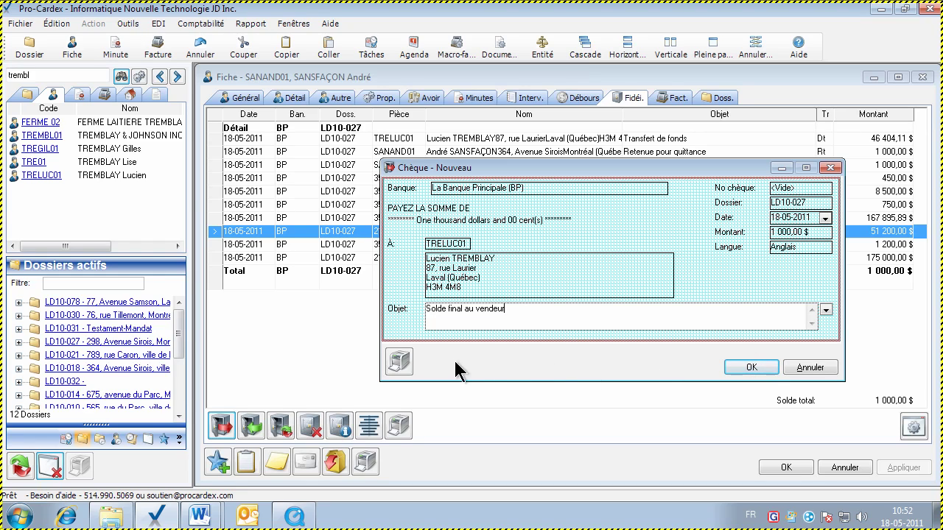
pyautogui.click(398, 363)
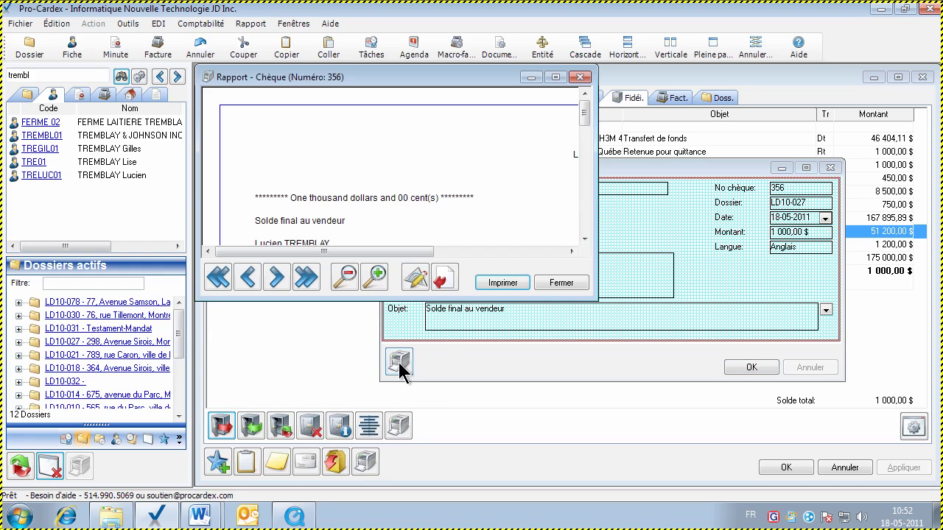
# Renumber the 1 000,00 $ cheque to 357, preview it again, and save it to the trust ledger
pyautogui.click(492, 283)
pyautogui.click(624, 366)
pyautogui.click(565, 286)
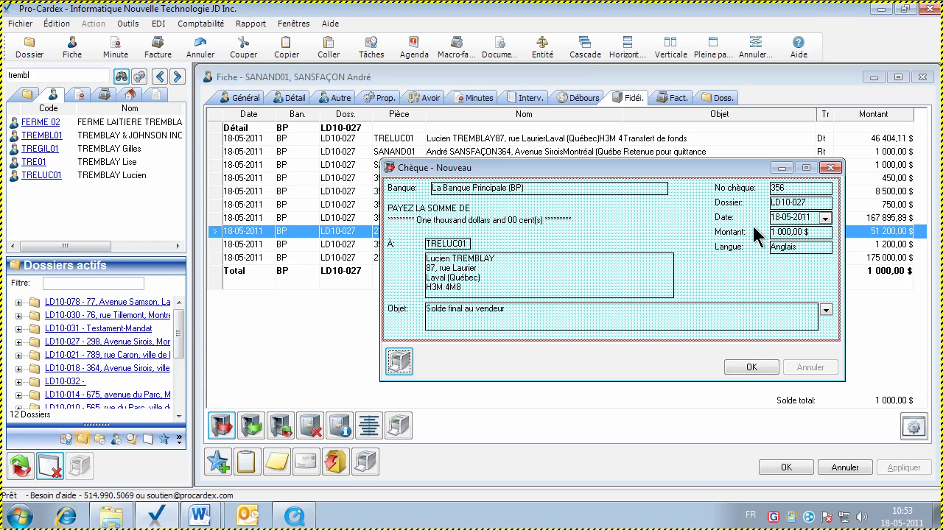
pyautogui.click(777, 188)
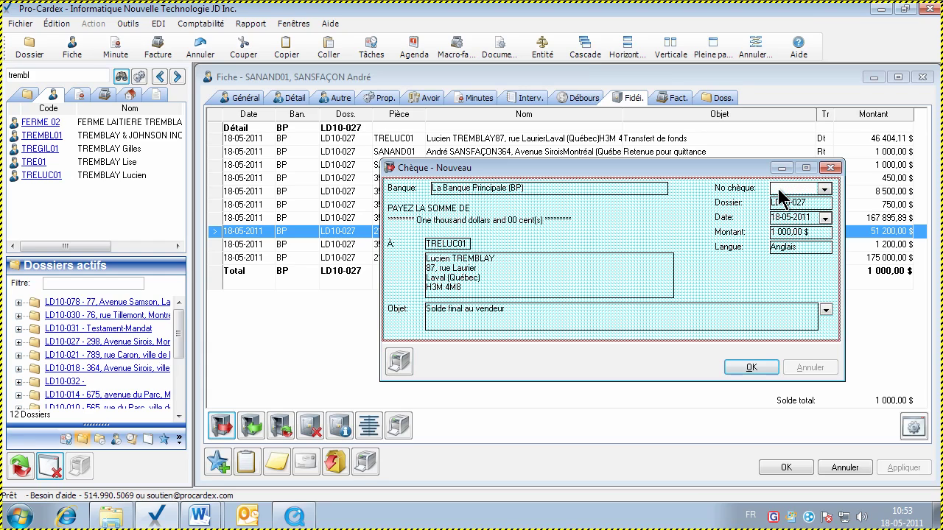
pyautogui.click(398, 361)
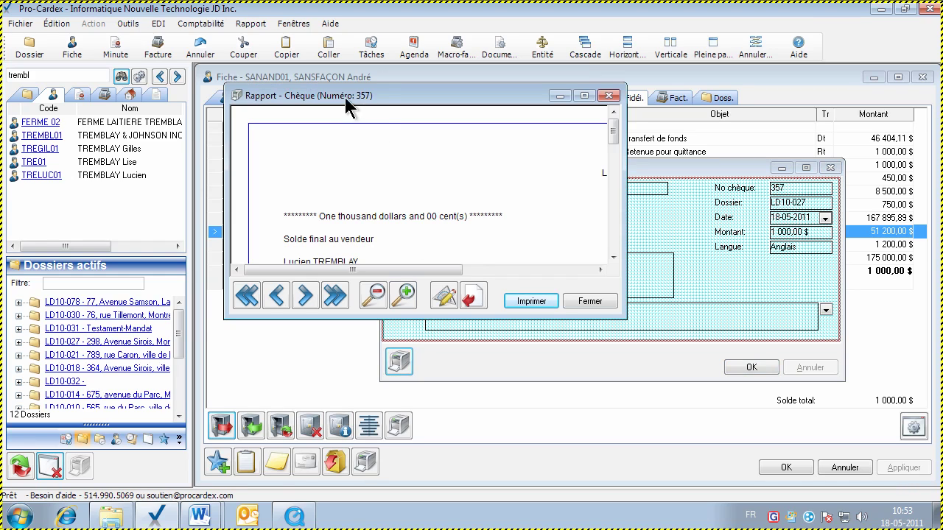
pyautogui.click(576, 301)
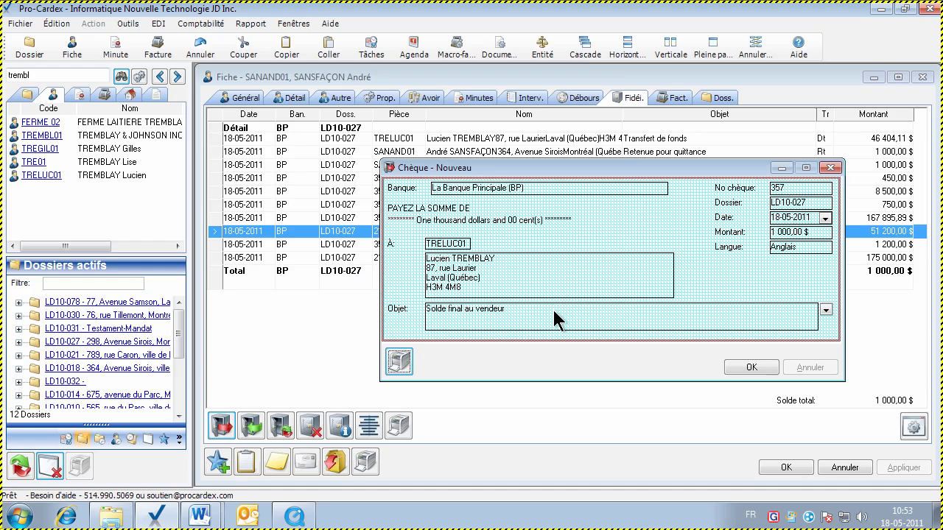
pyautogui.click(750, 367)
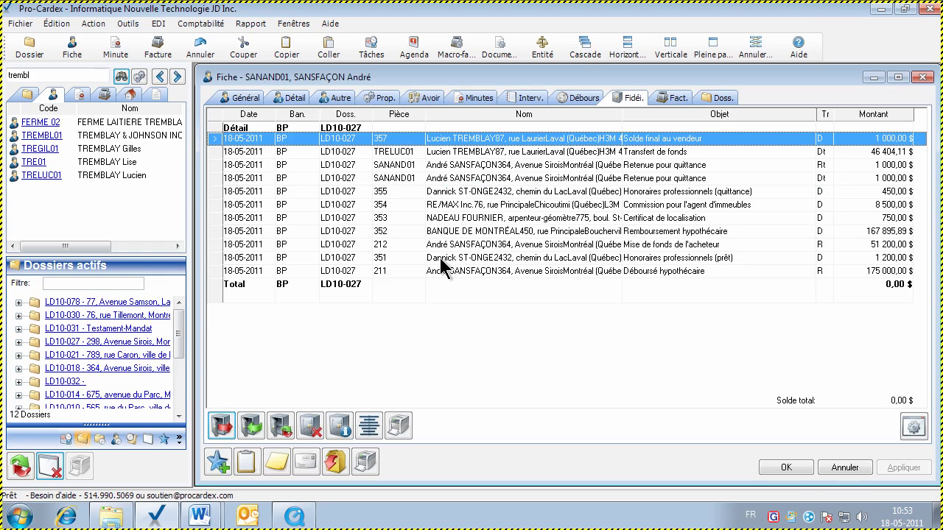
pyautogui.doubleClick(525, 145)
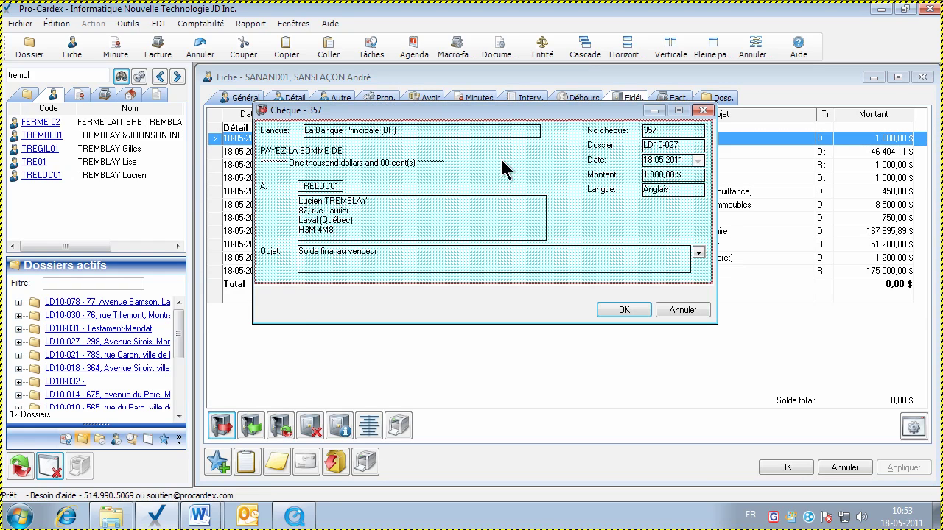
pyautogui.click(672, 312)
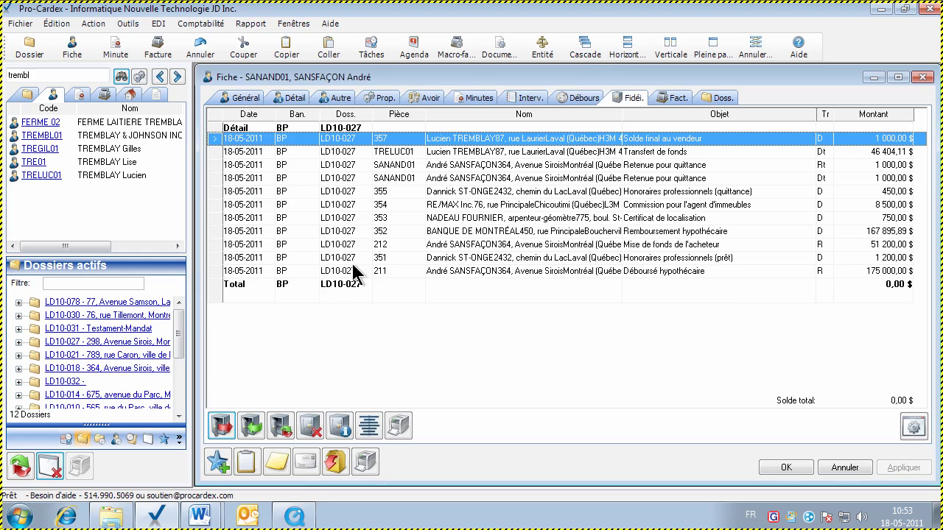
pyautogui.click(250, 425)
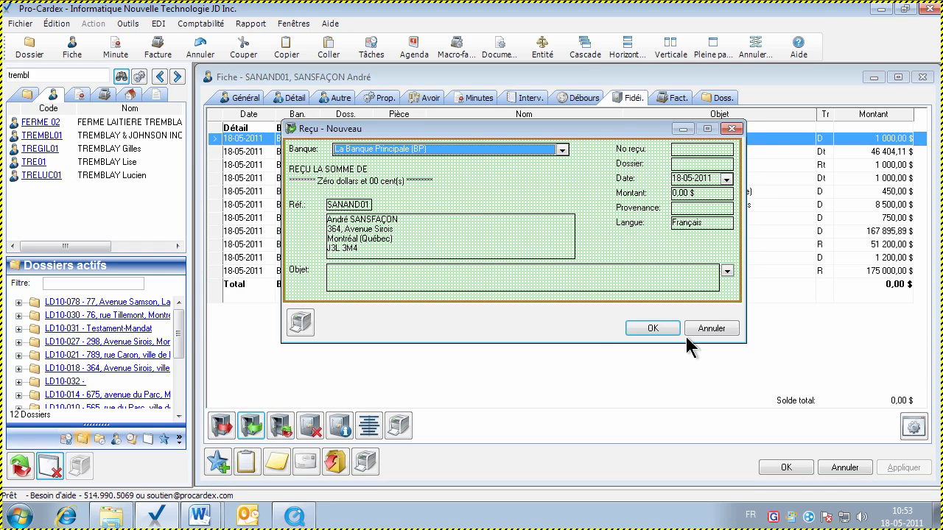
pyautogui.click(693, 331)
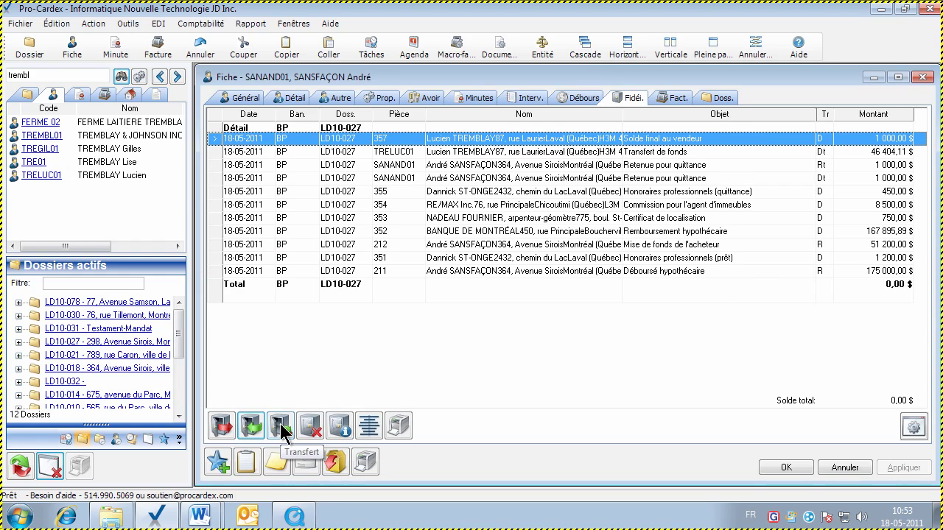
pyautogui.click(280, 426)
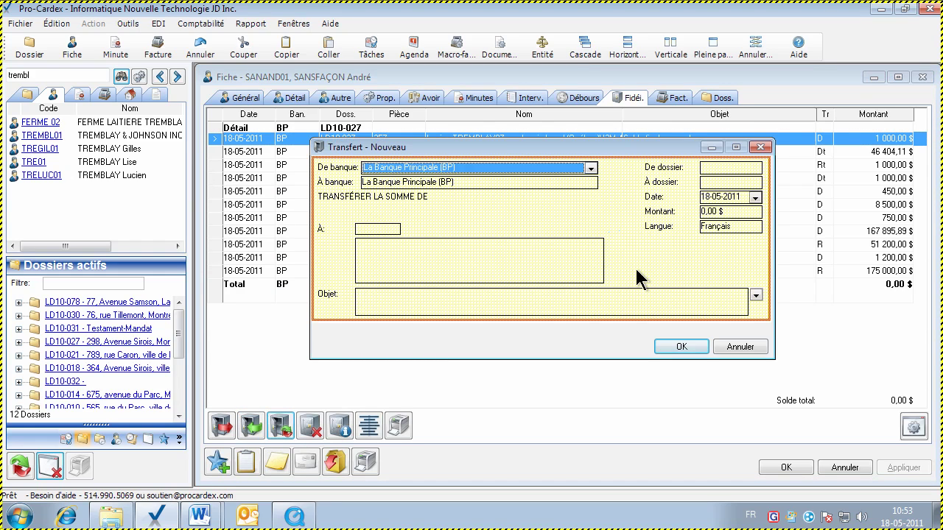
pyautogui.click(740, 346)
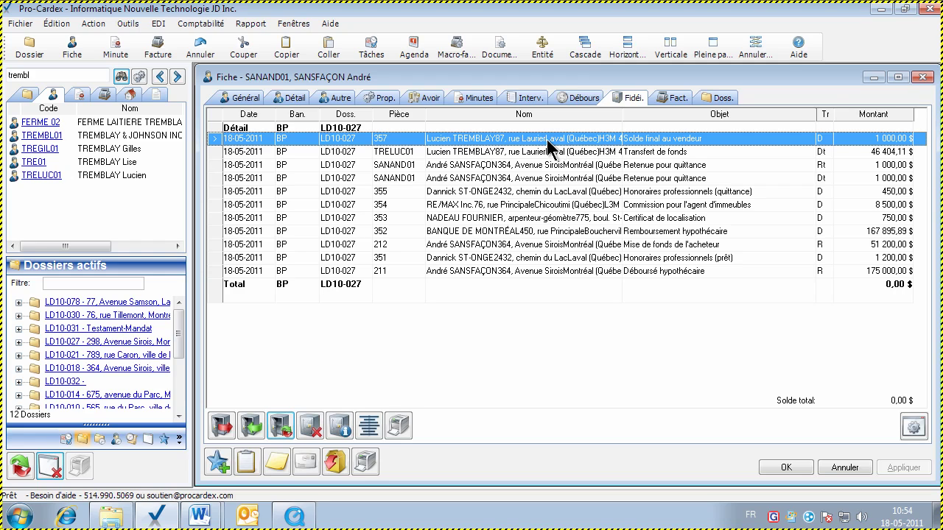
# Reverse cheque 357, giving 'Erreur impression' as the reason
pyautogui.click(310, 426)
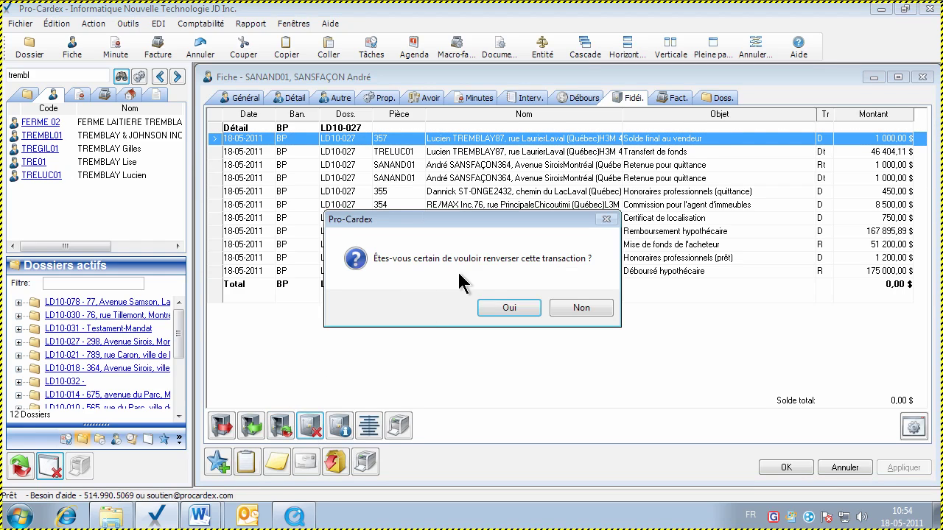
pyautogui.click(506, 309)
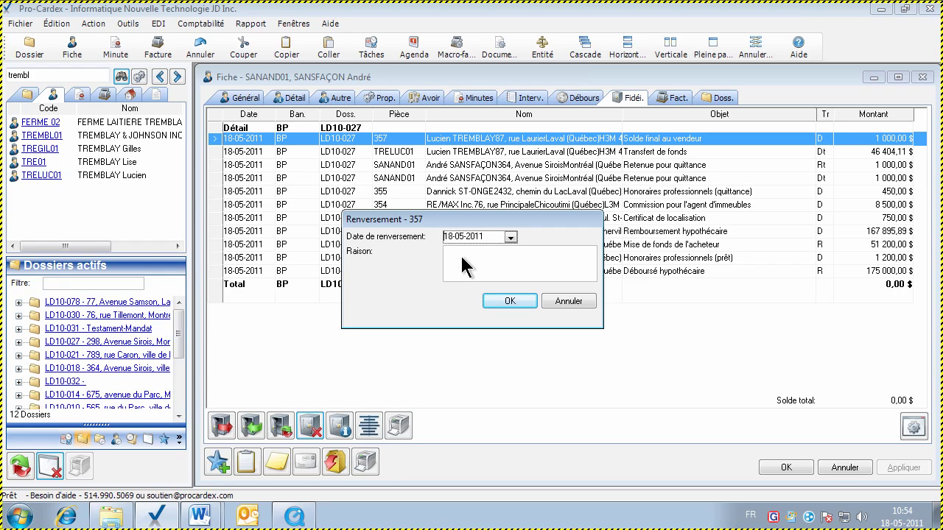
pyautogui.click(463, 266)
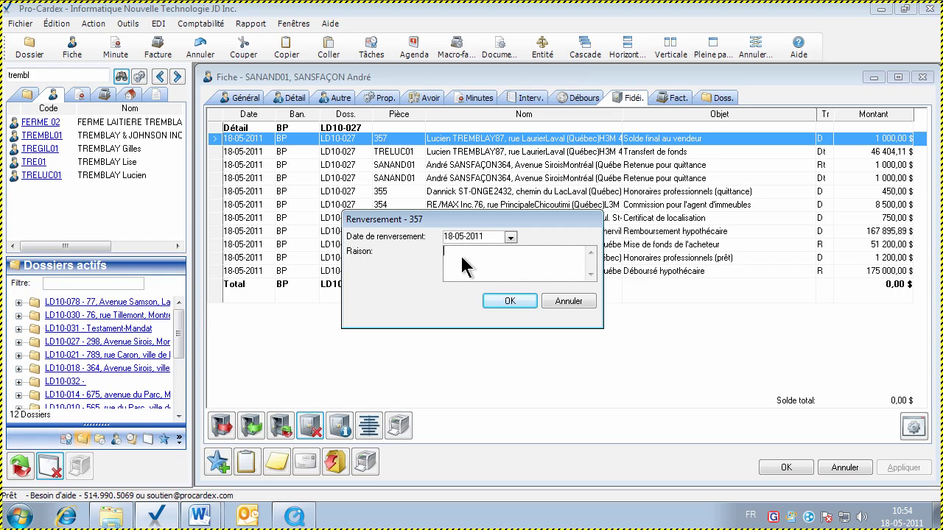
pyautogui.write('Erreur impression')
pyautogui.click(520, 308)
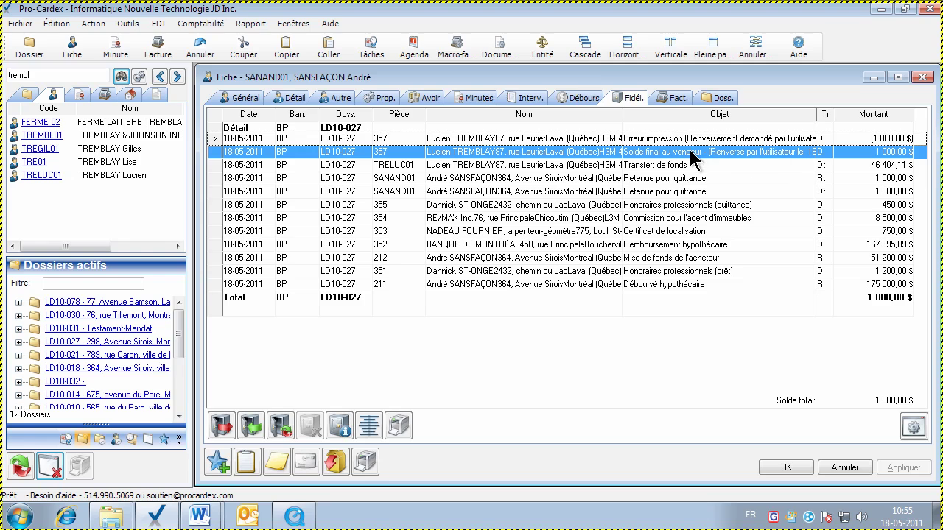
pyautogui.doubleClick(645, 151)
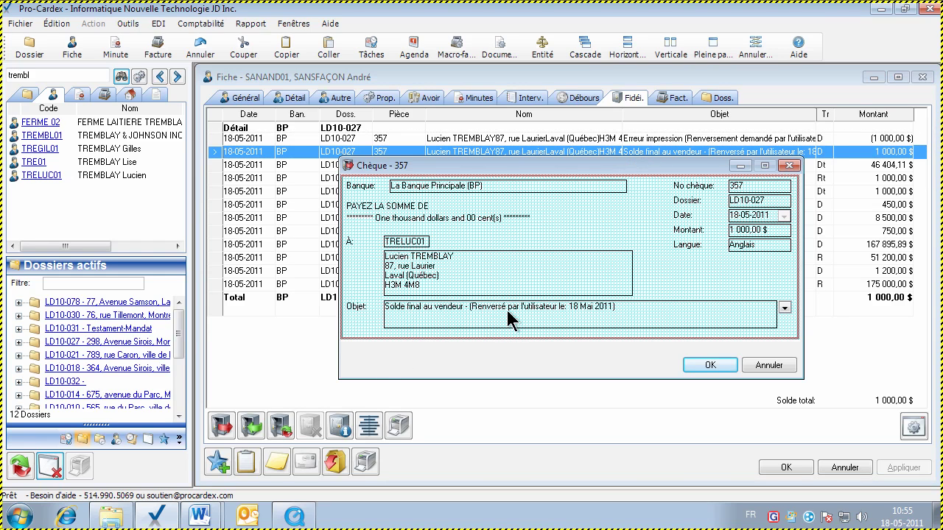
pyautogui.click(763, 366)
pyautogui.click(740, 137)
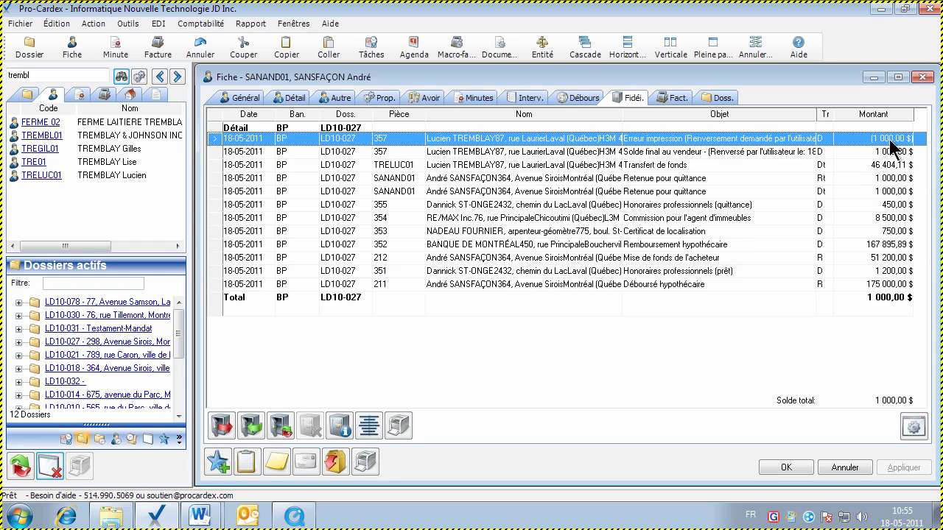
pyautogui.doubleClick(734, 142)
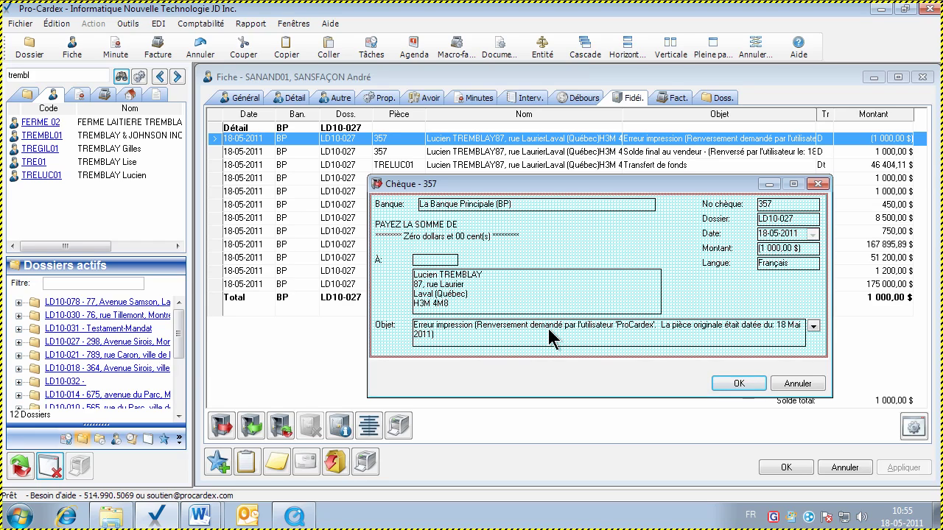
pyautogui.click(795, 384)
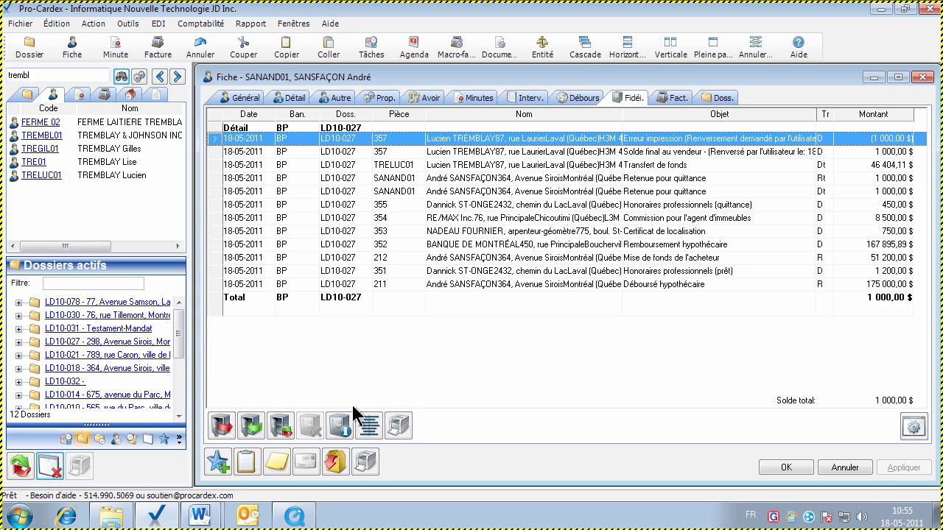
pyautogui.click(486, 246)
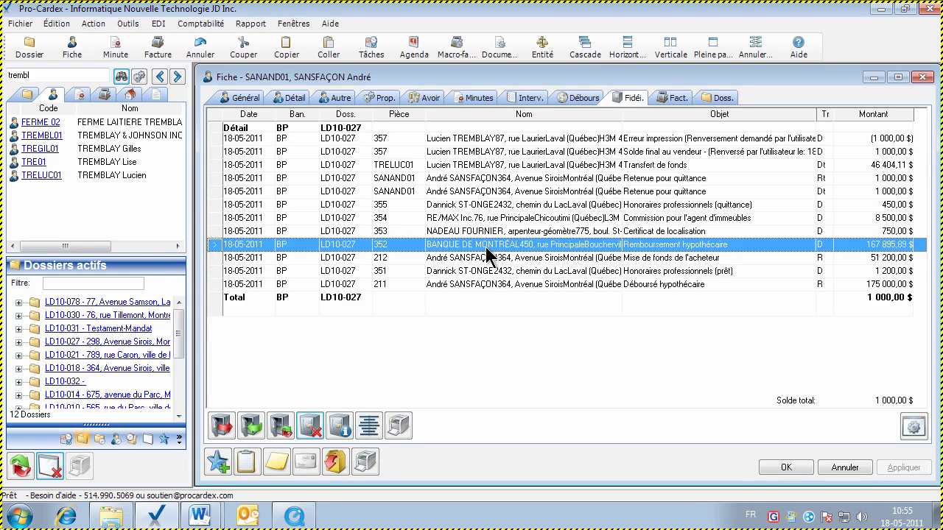
# Check the detailed 1 000,00 $ trust balance, then search clients for 'al' and open the first match
pyautogui.click(340, 427)
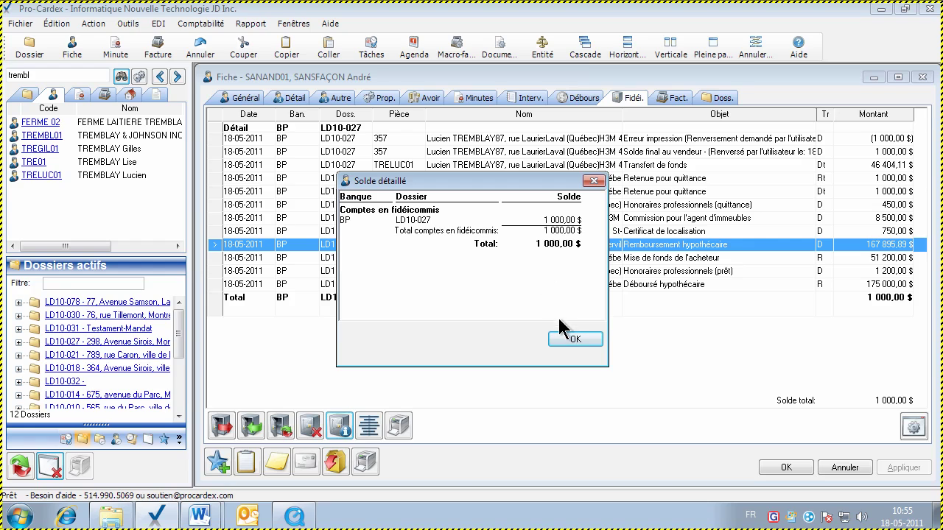
pyautogui.click(575, 341)
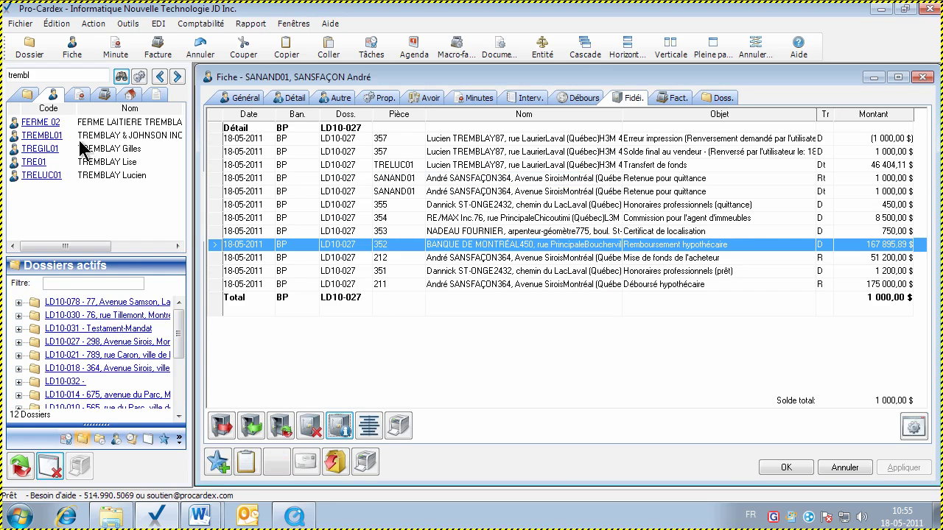
pyautogui.doubleClick(35, 74)
pyautogui.write('all')
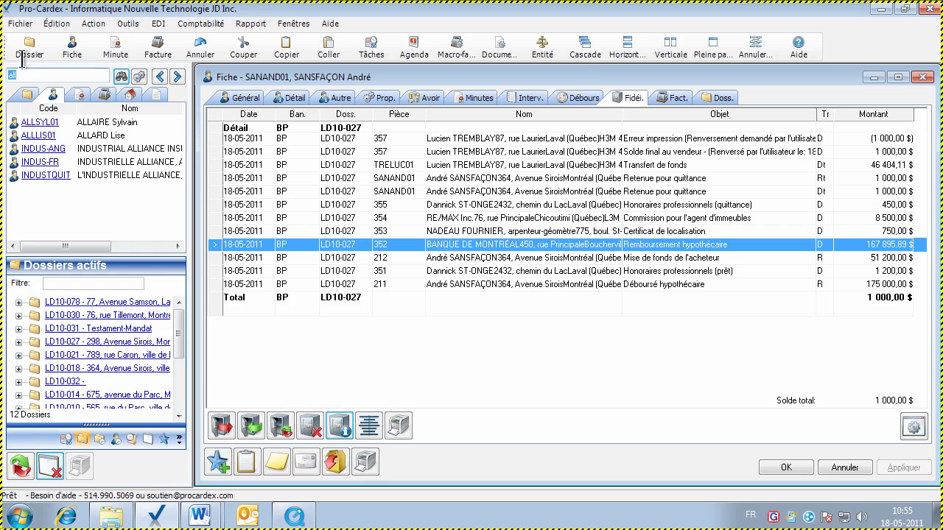
pyautogui.doubleClick(42, 122)
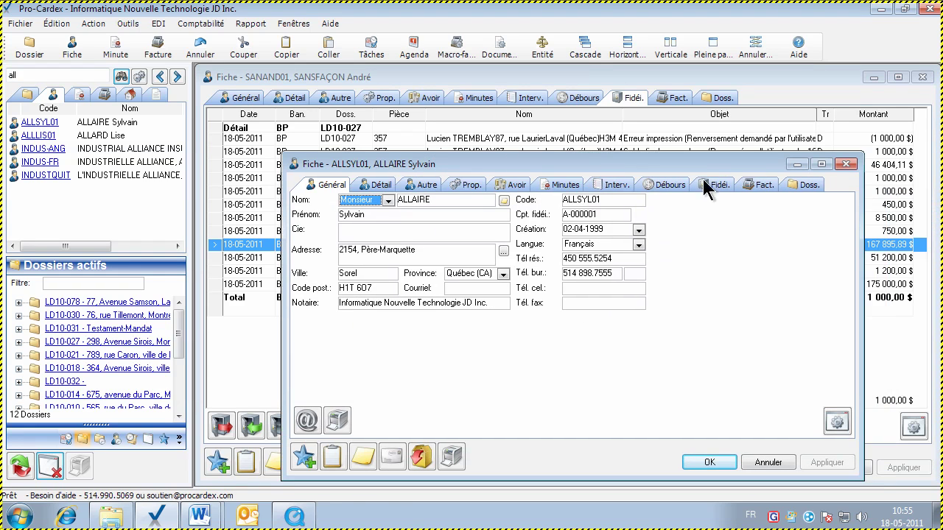
# Show the client's trust transactions full-page and select the 22-12-2007 transfer entry
pyautogui.click(724, 185)
pyautogui.click(732, 47)
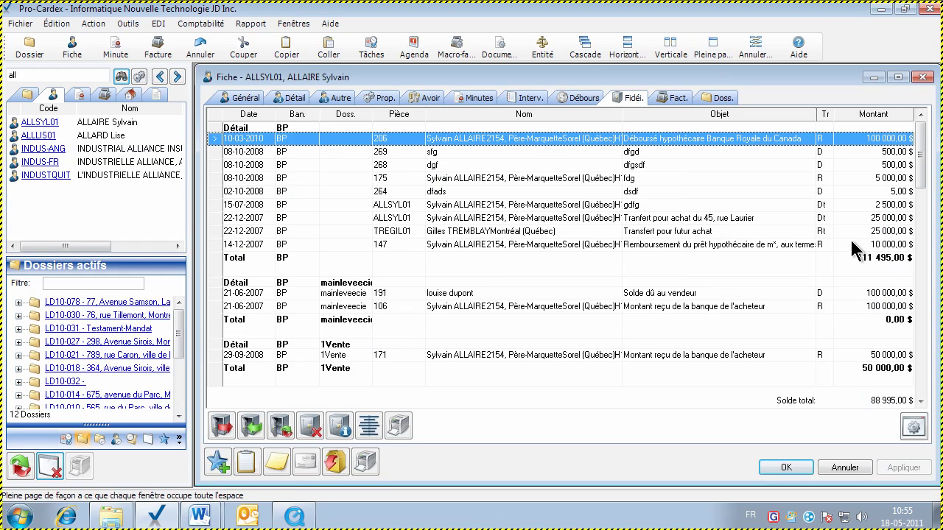
pyautogui.click(762, 219)
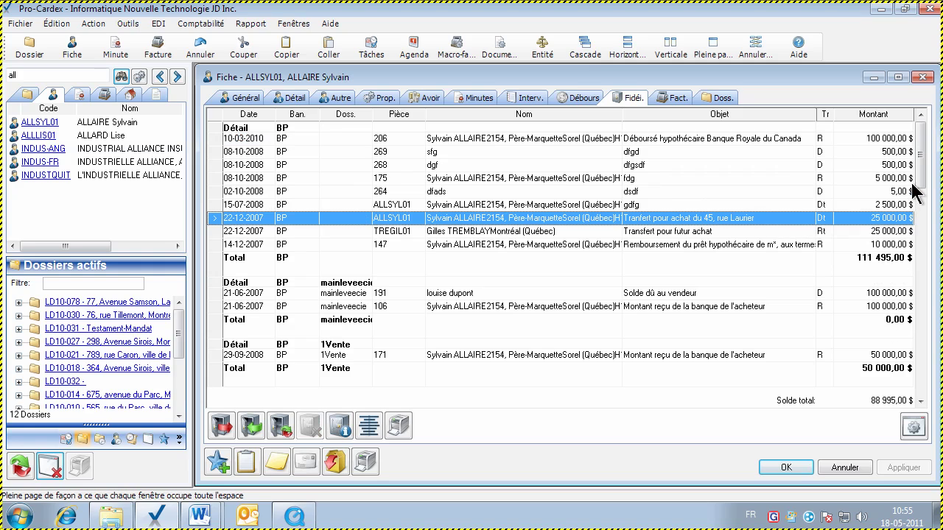
pyautogui.moveTo(920, 179)
pyautogui.mouseDown()
pyautogui.moveTo(924, 257)
pyautogui.moveTo(922, 184)
pyautogui.mouseUp()
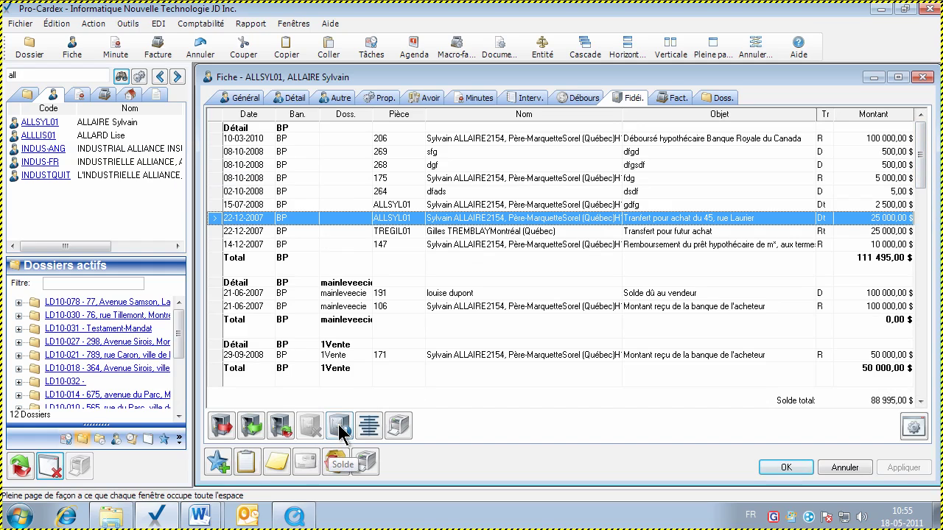
pyautogui.click(338, 424)
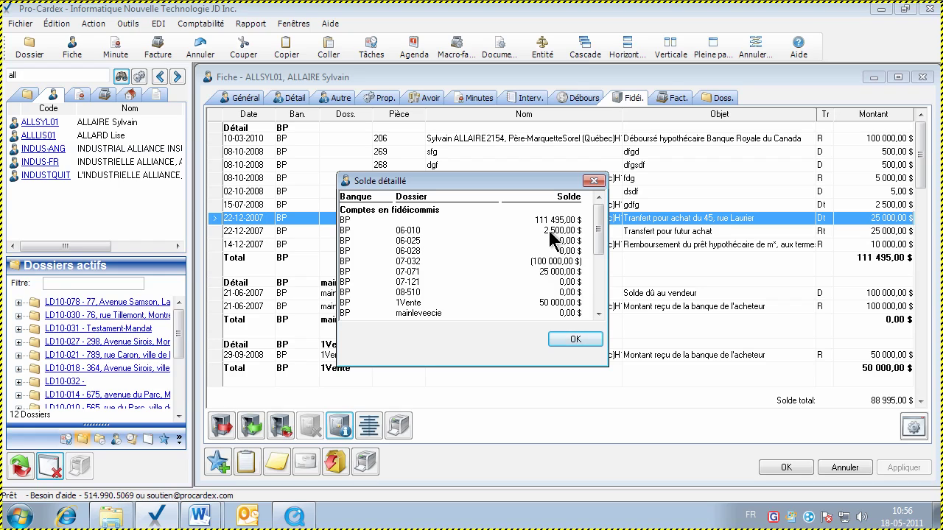
pyautogui.moveTo(598, 254); pyautogui.dragTo(596, 278)
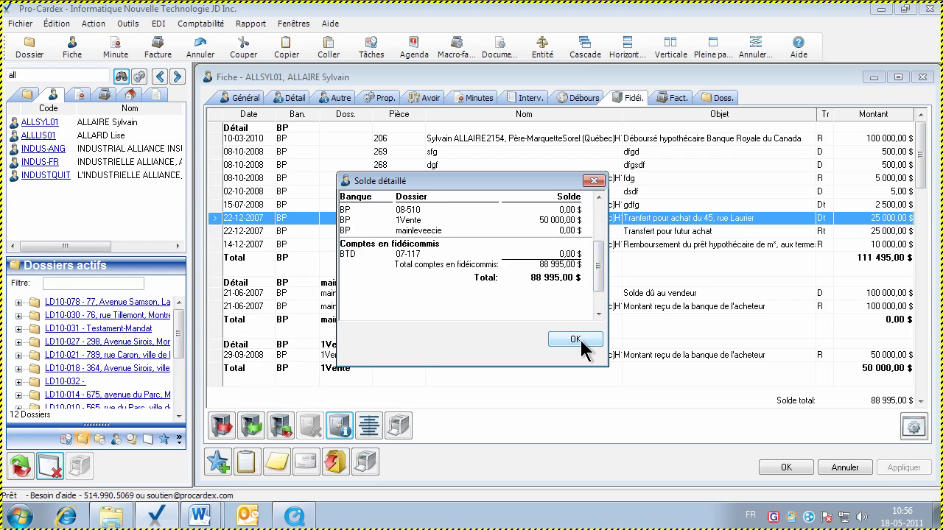
pyautogui.click(575, 340)
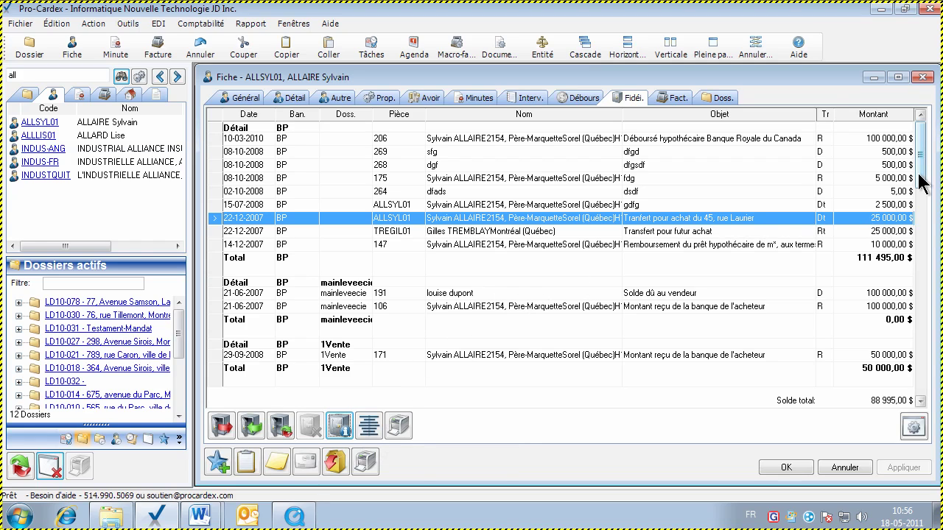
# Check the 08-10-2008, 22-12-2007 and 21-06-2007 entries, then list transactions flat by date
pyautogui.click(677, 182)
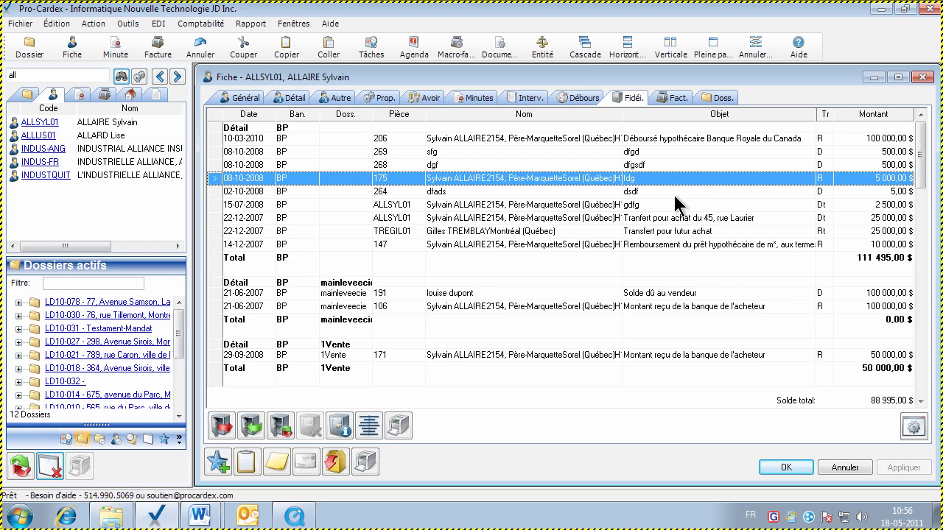
pyautogui.click(656, 218)
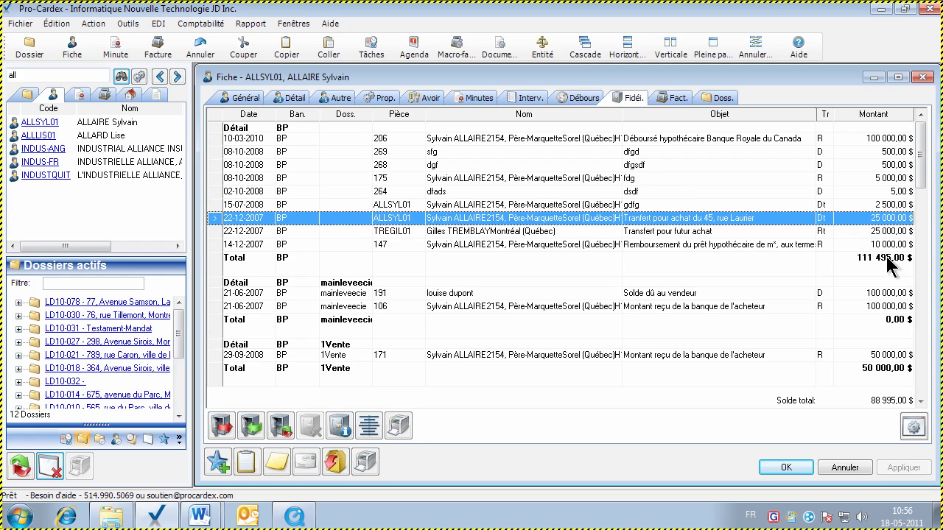
pyautogui.click(366, 306)
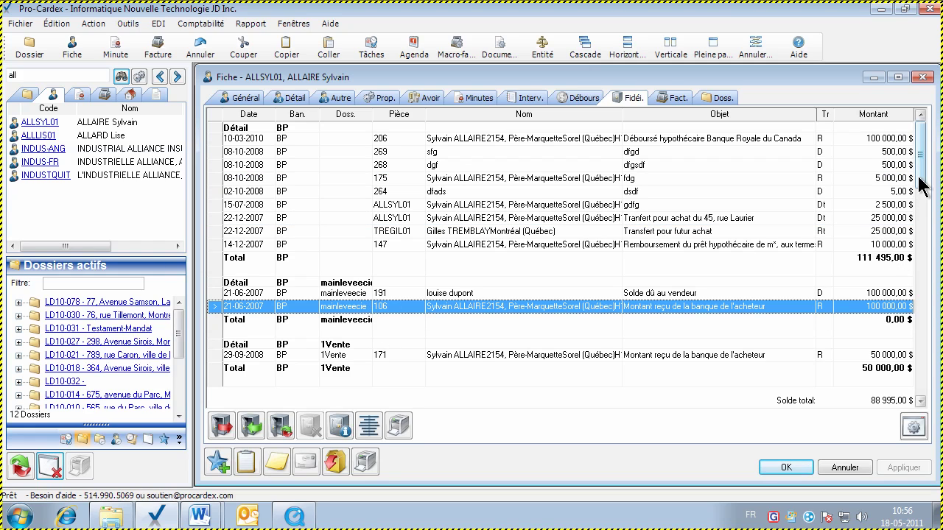
pyautogui.moveTo(918, 177); pyautogui.dragTo(919, 223)
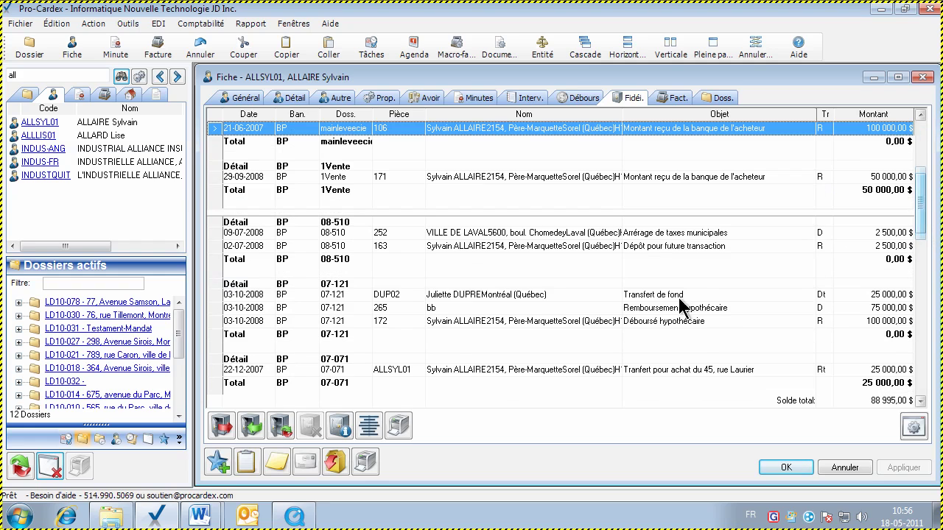
pyautogui.click(369, 426)
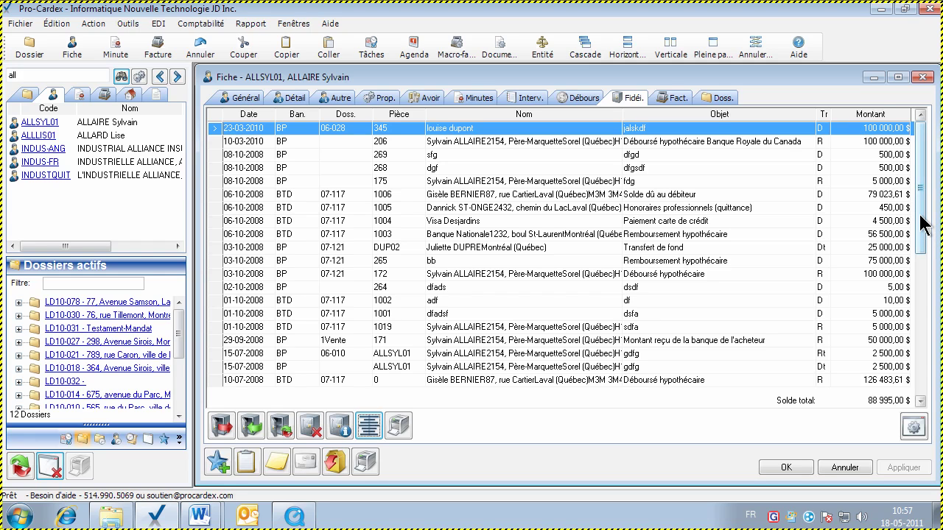
# Sort transactions by amount, date, piece and dossier, then regroup by bank and dossier with totals
pyautogui.moveTo(924, 226); pyautogui.dragTo(921, 168)
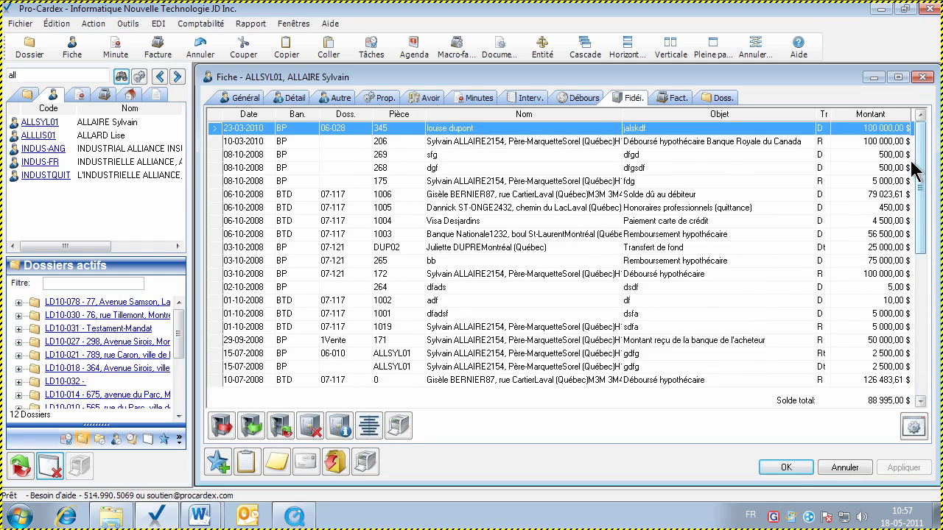
pyautogui.click(856, 115)
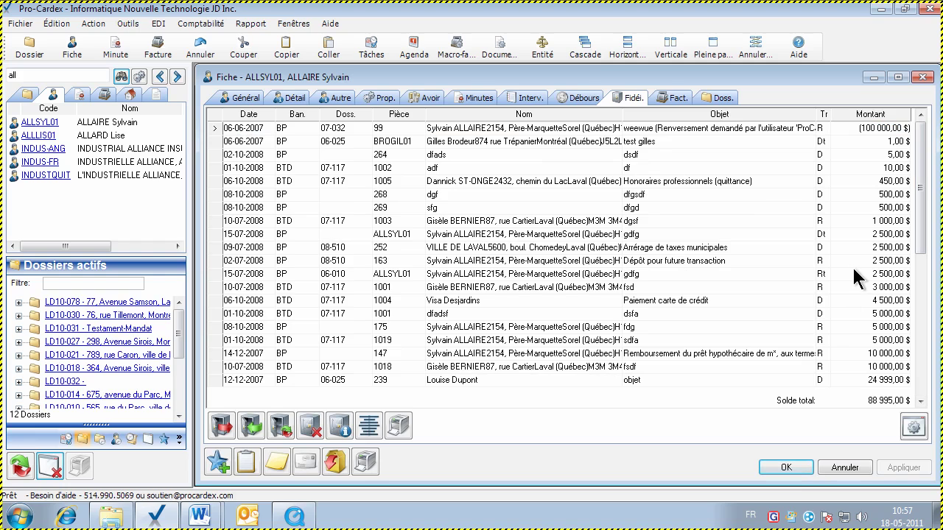
pyautogui.click(854, 113)
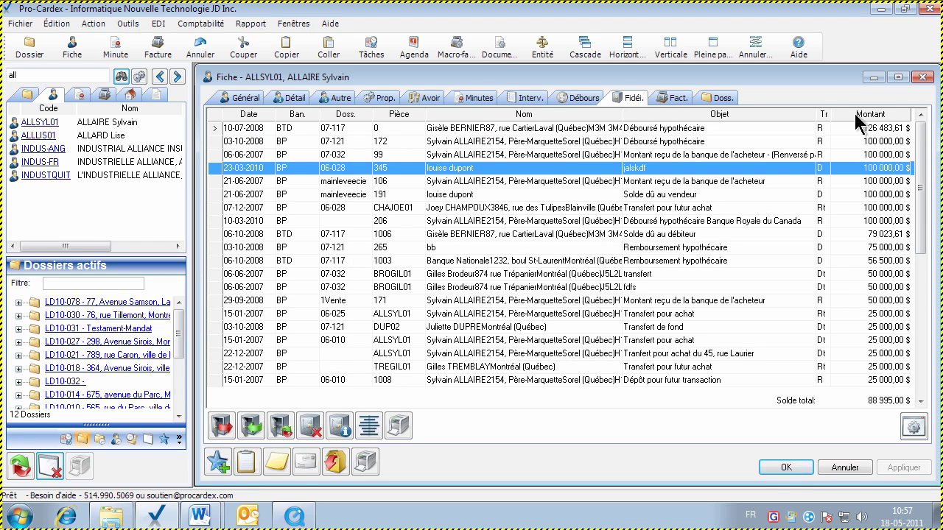
pyautogui.click(248, 115)
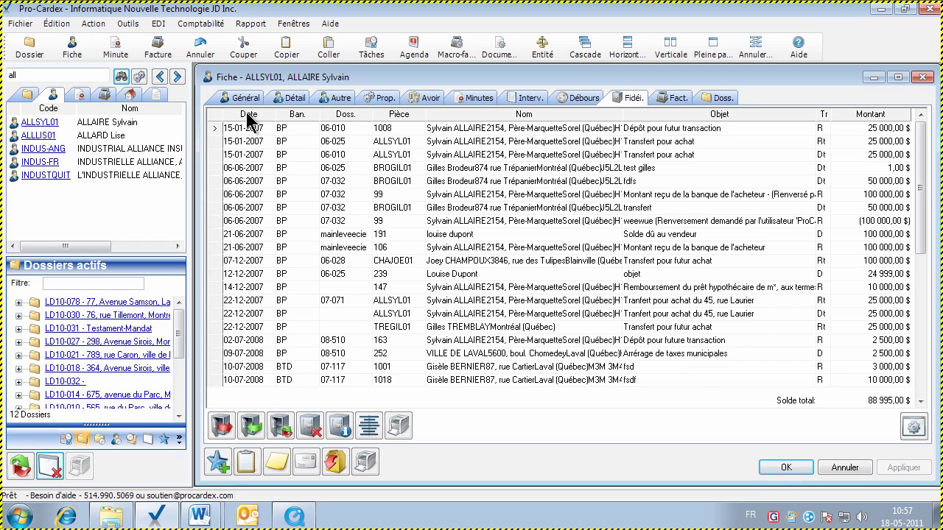
pyautogui.click(246, 116)
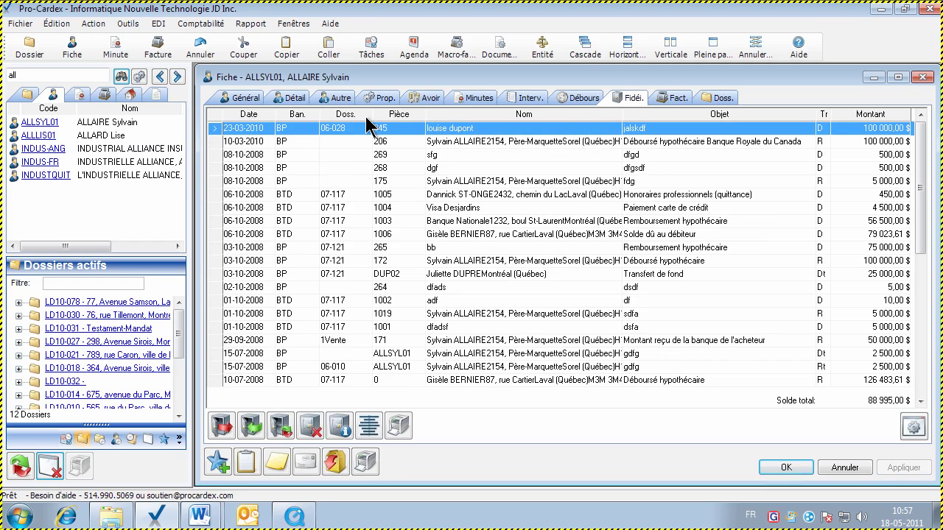
pyautogui.click(398, 116)
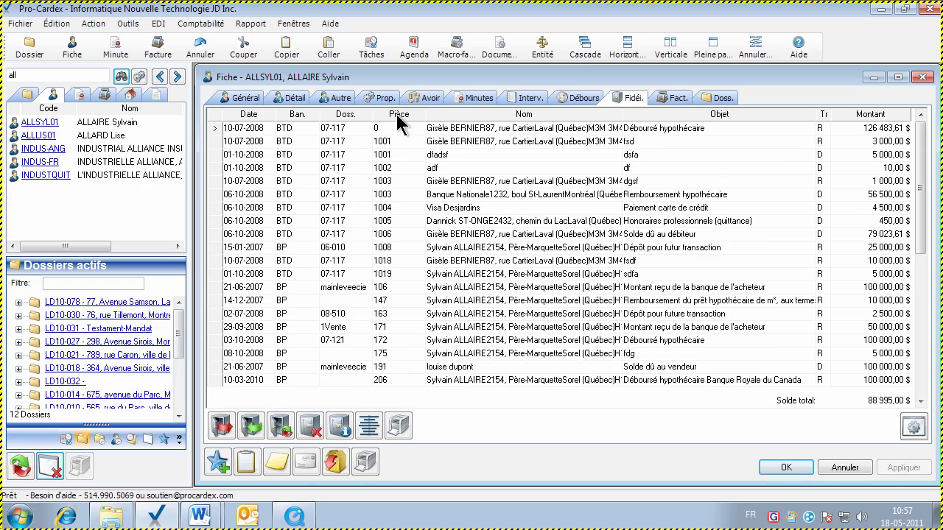
pyautogui.click(350, 112)
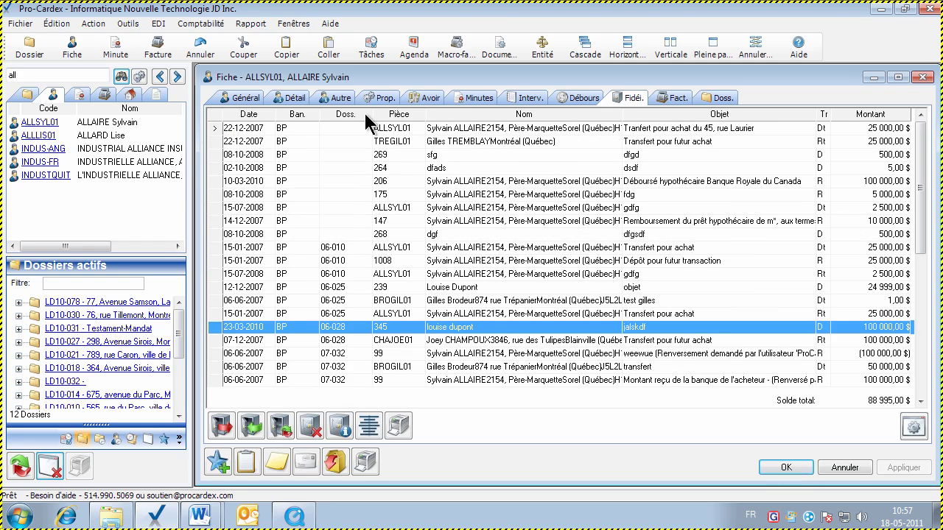
pyautogui.click(370, 425)
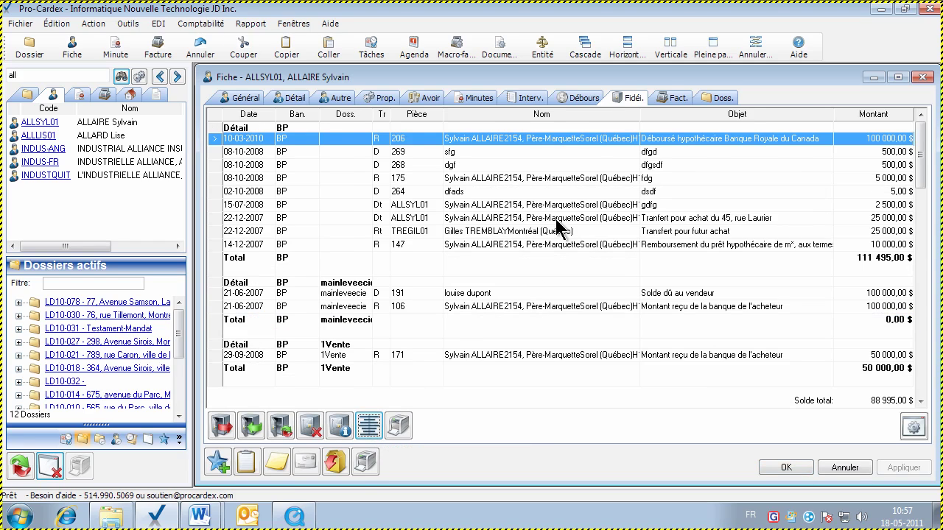
pyautogui.click(556, 220)
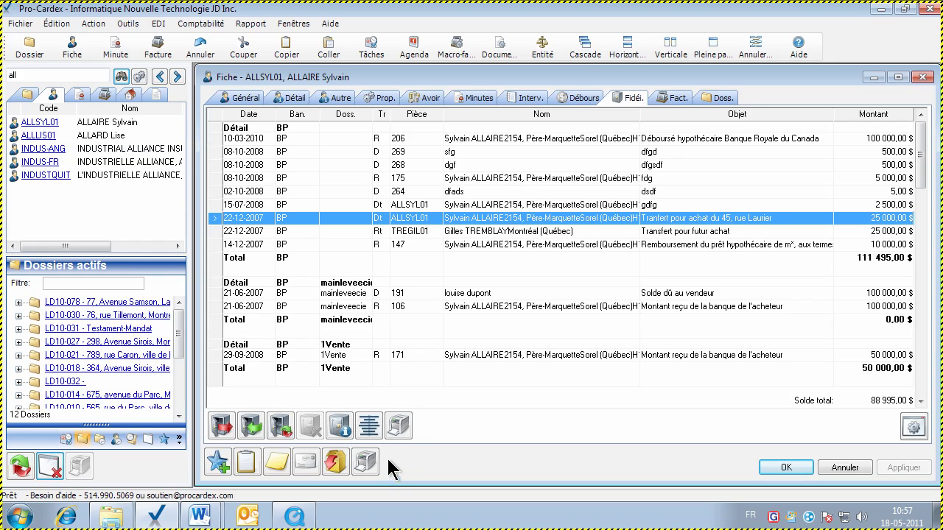
pyautogui.click(401, 425)
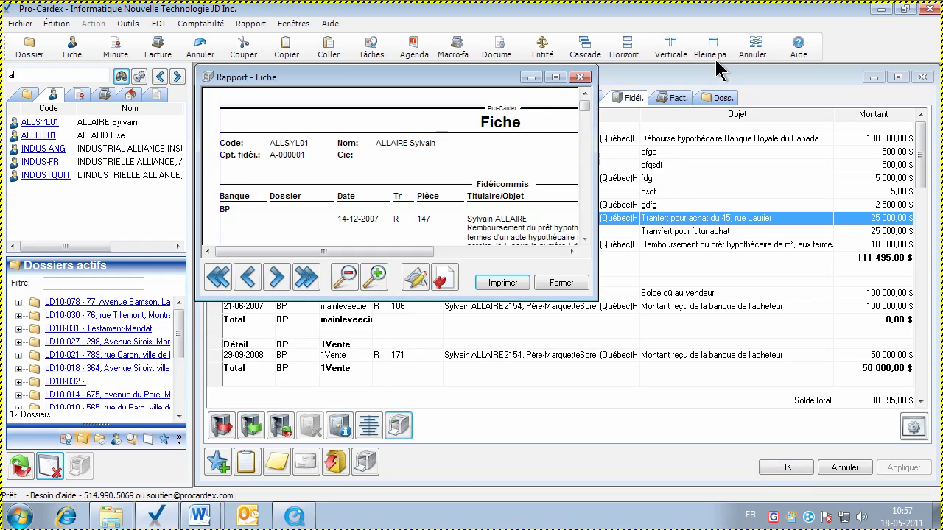
pyautogui.click(712, 53)
pyautogui.click(926, 436)
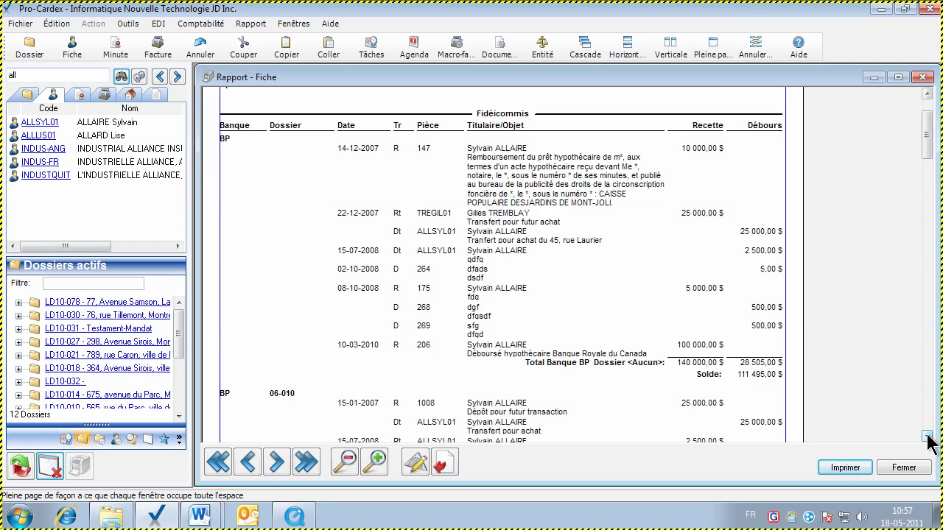
pyautogui.click(926, 435)
pyautogui.click(927, 436)
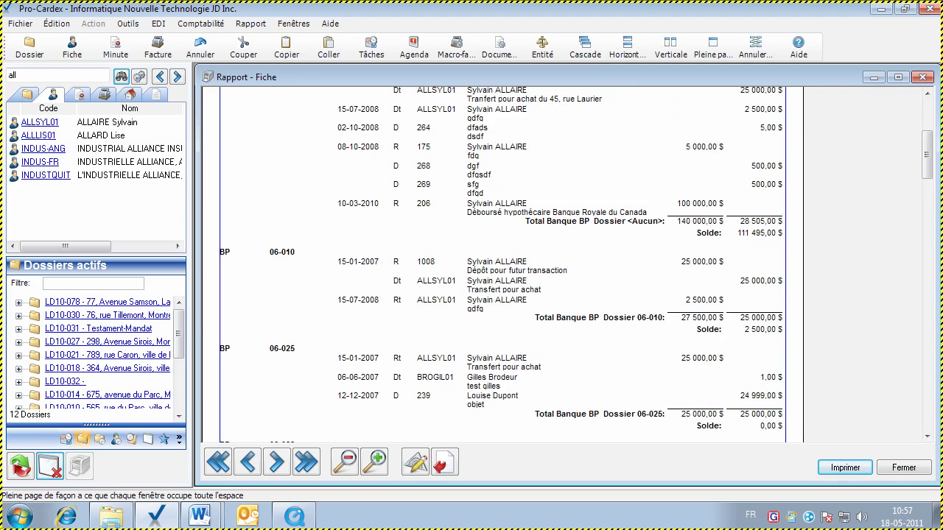
pyautogui.click(926, 436)
pyautogui.click(927, 436)
pyautogui.click(926, 436)
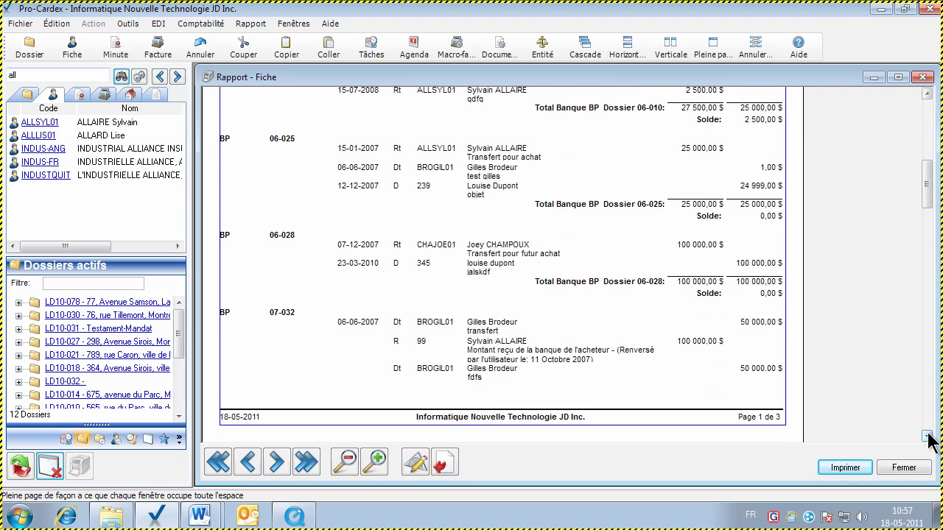
pyautogui.click(904, 468)
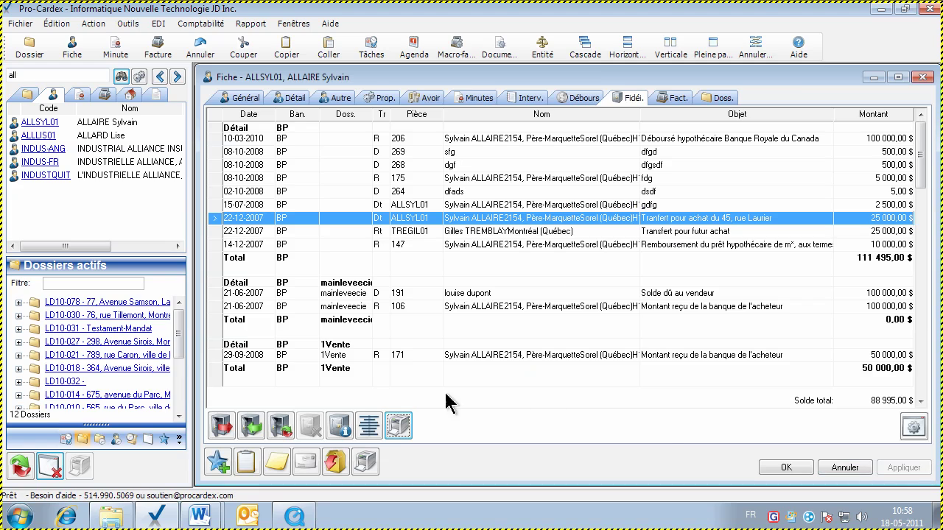
pyautogui.click(371, 427)
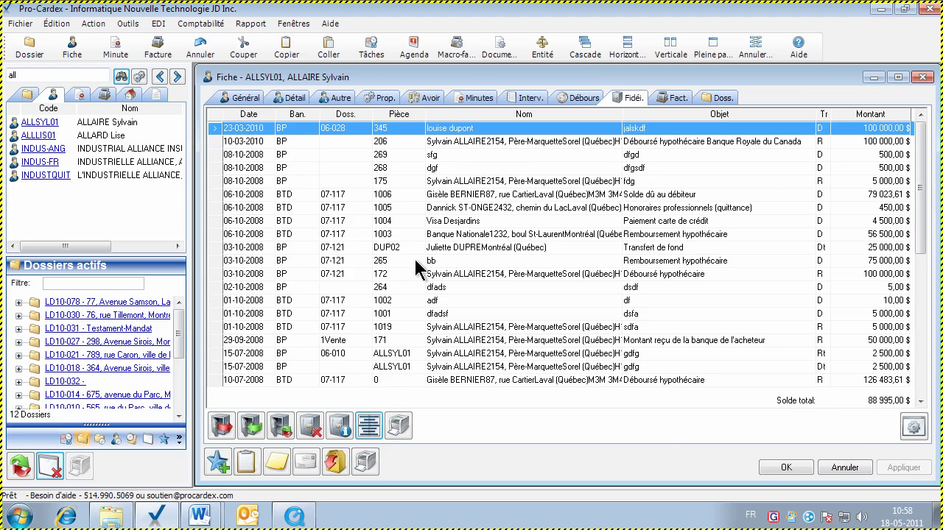
pyautogui.click(414, 260)
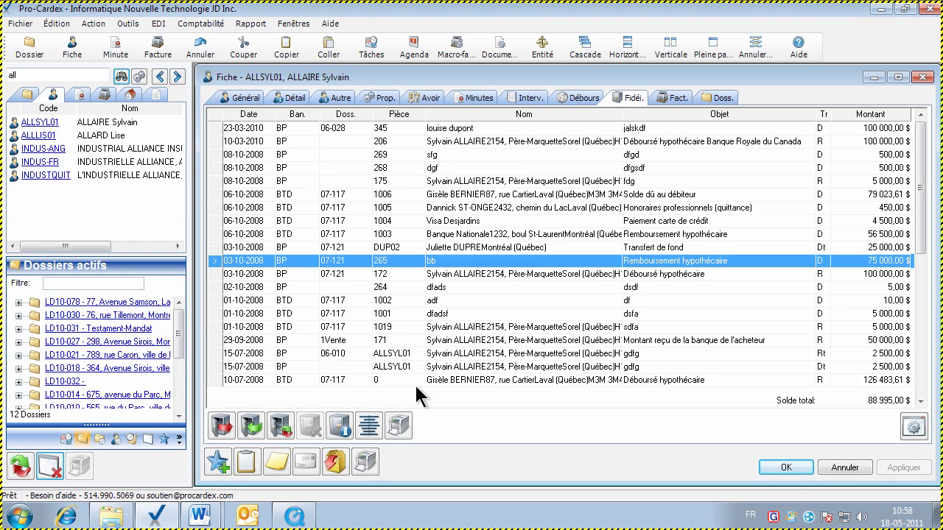
pyautogui.click(398, 425)
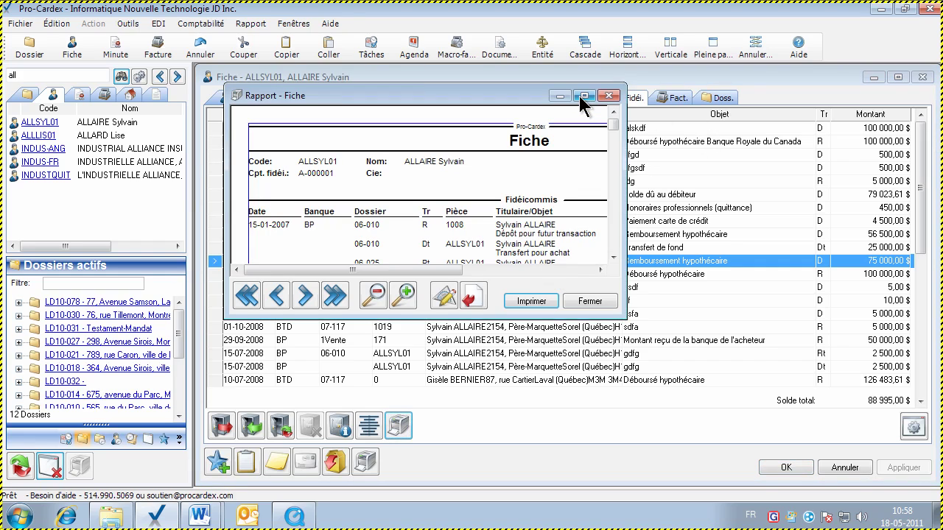
pyautogui.click(581, 96)
pyautogui.moveTo(936, 159); pyautogui.dragTo(305, 270)
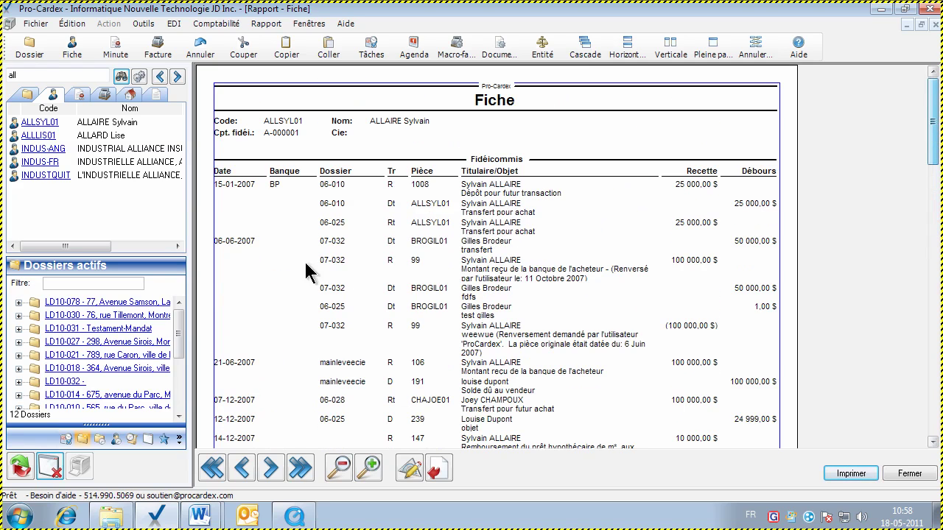
pyautogui.click(909, 475)
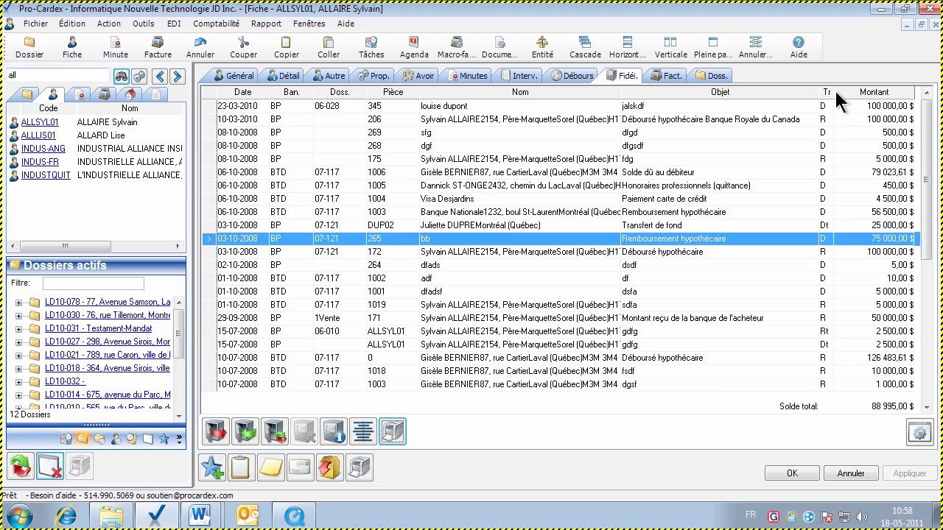
pyautogui.click(847, 90)
pyautogui.click(392, 432)
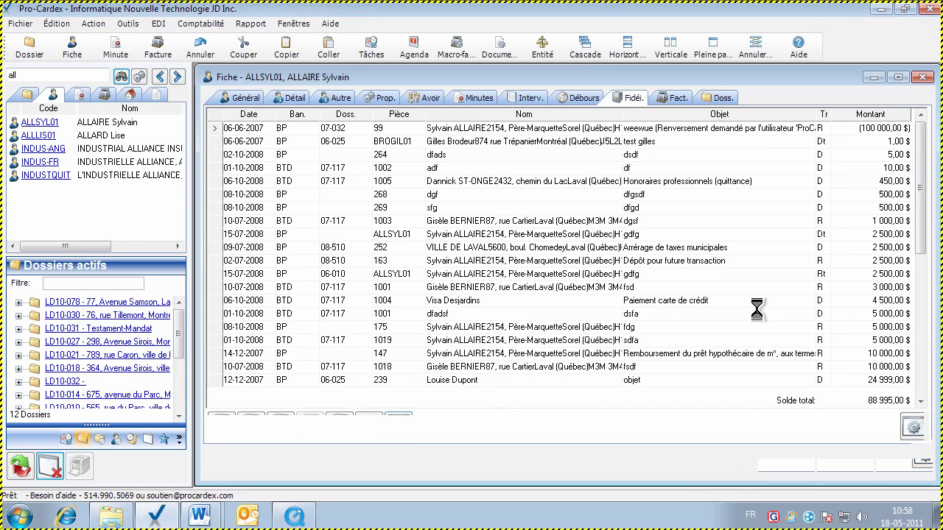
pyautogui.click(725, 54)
pyautogui.click(880, 466)
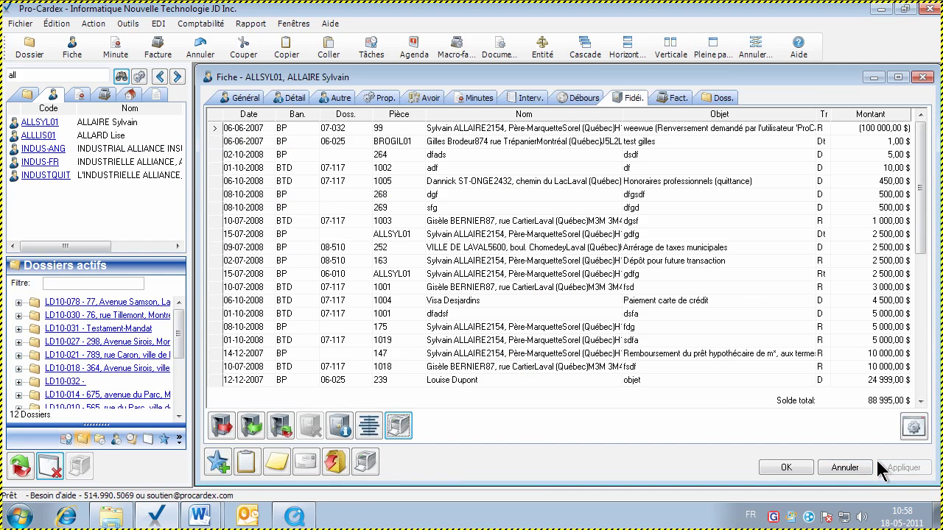
pyautogui.click(366, 426)
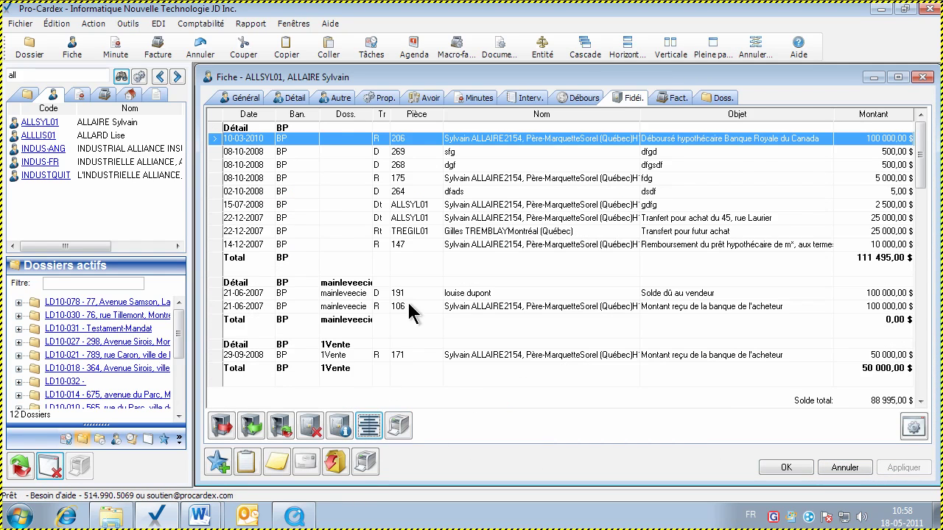
# Preview the client's trust account report full-page and scroll through dossiers 06-028 and 07-032
pyautogui.click(496, 245)
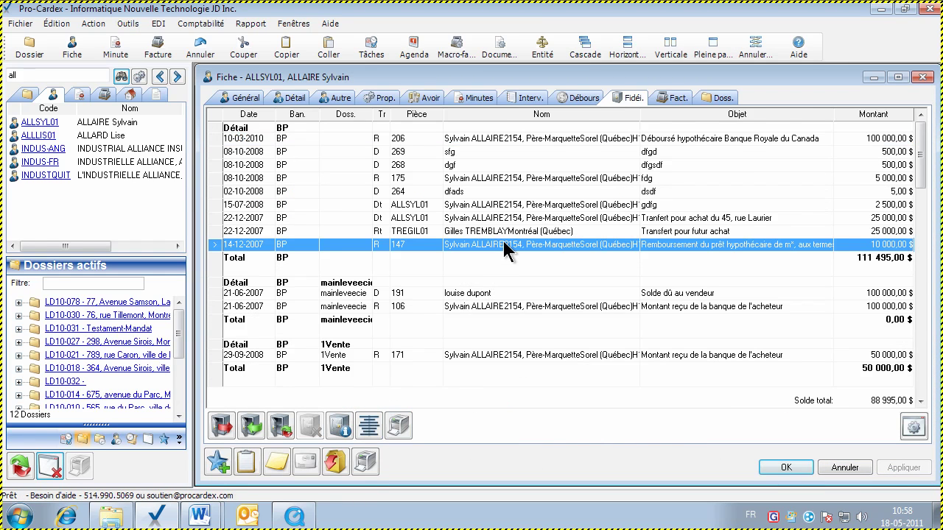
pyautogui.click(396, 426)
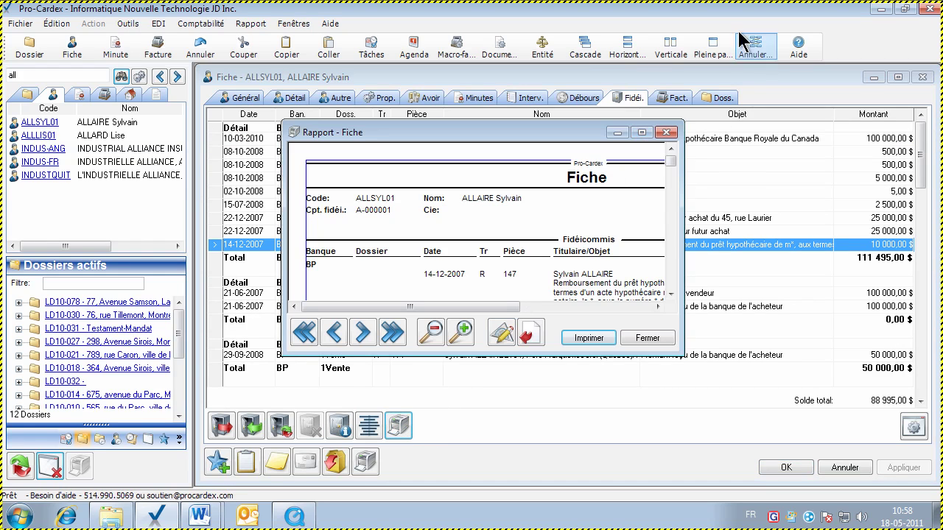
pyautogui.click(712, 51)
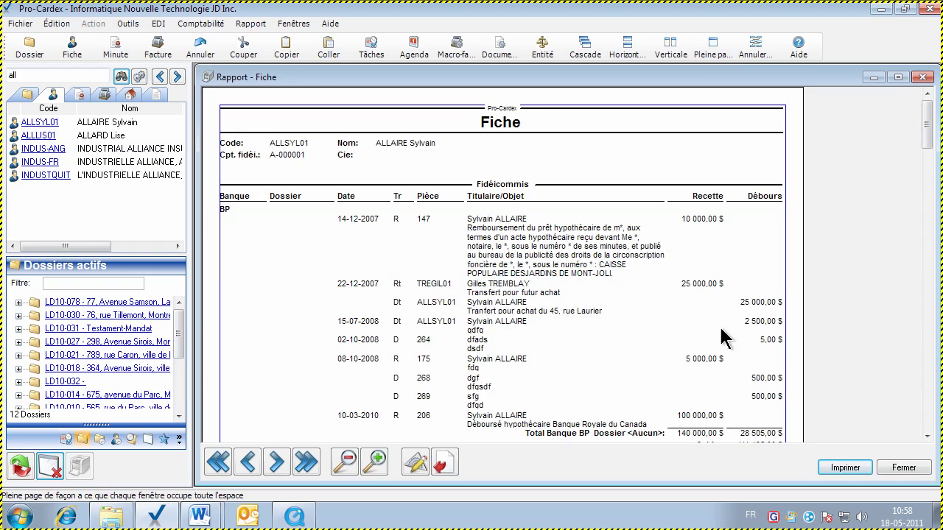
pyautogui.scroll(-3, 926, 436)
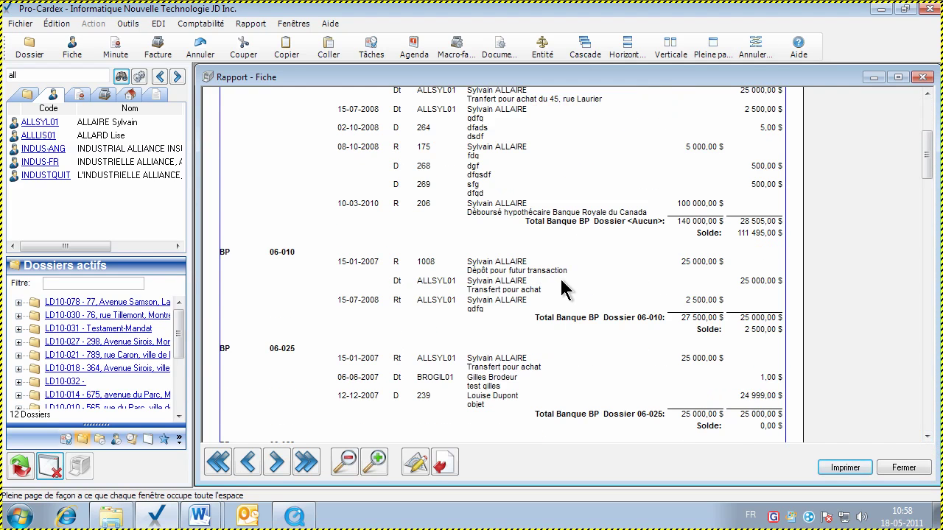
pyautogui.click(926, 437)
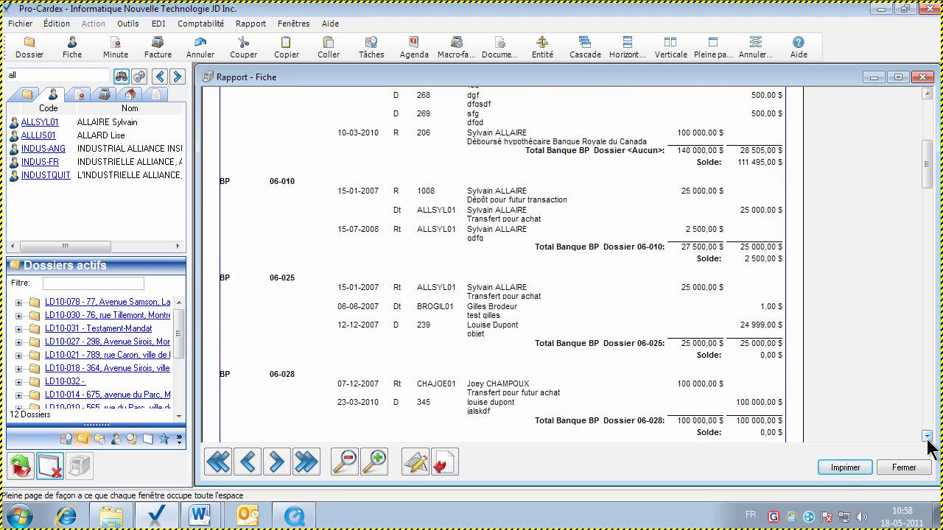
pyautogui.click(926, 437)
pyautogui.click(927, 437)
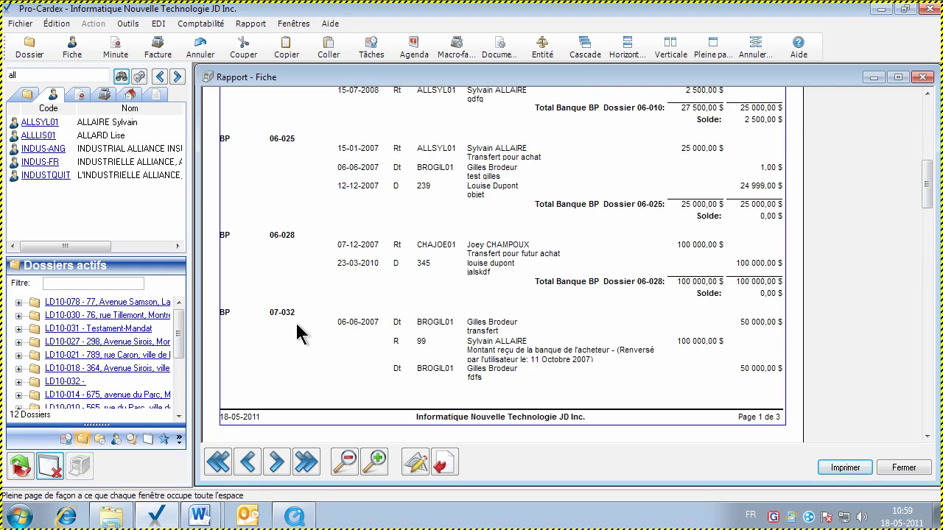
# Open the Rapport > Fidéicommis > Détail compte-client report parameters
pyautogui.click(251, 23)
pyautogui.moveTo(294, 119)
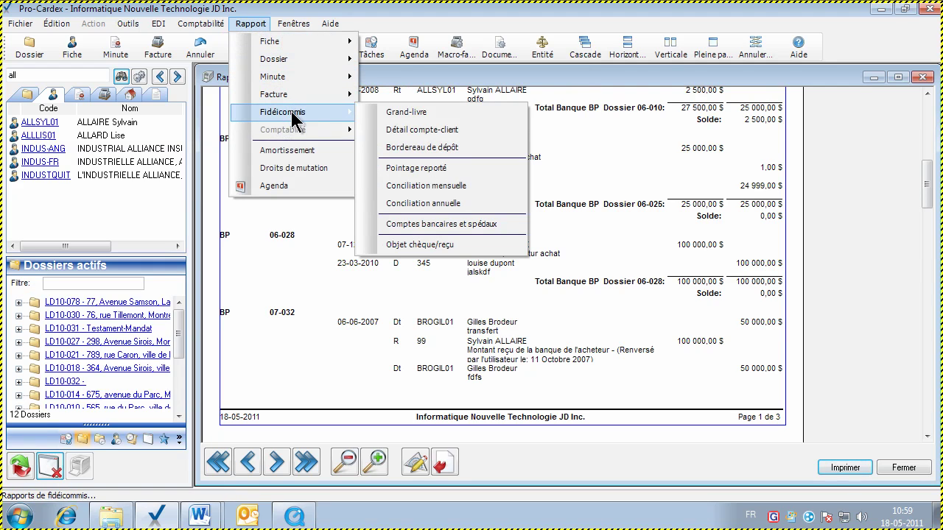
pyautogui.click(495, 139)
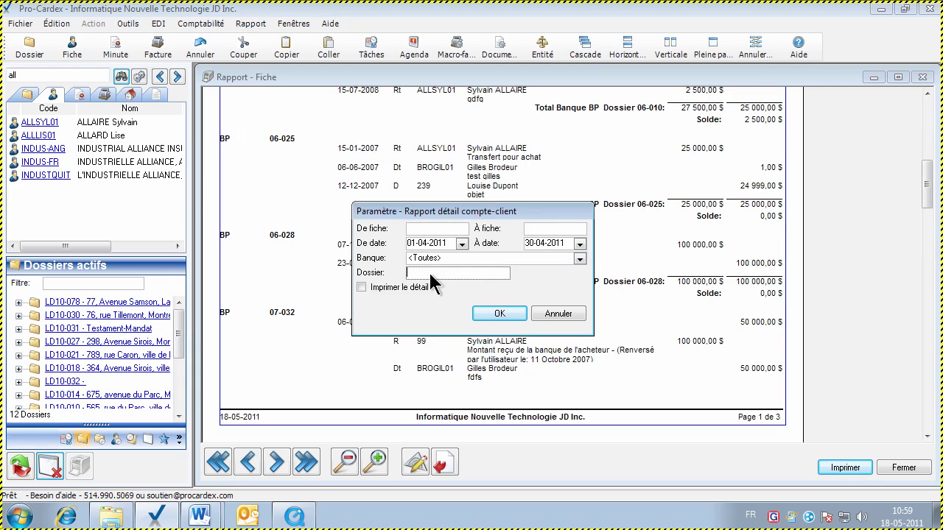
# Generate the client account detail report for dossier 07-032, all banks, with dates cleared
pyautogui.write('07-032')
pyautogui.click(407, 244)
pyautogui.write('00000000')
pyautogui.press('Tab')
pyautogui.write('00-00-0000')
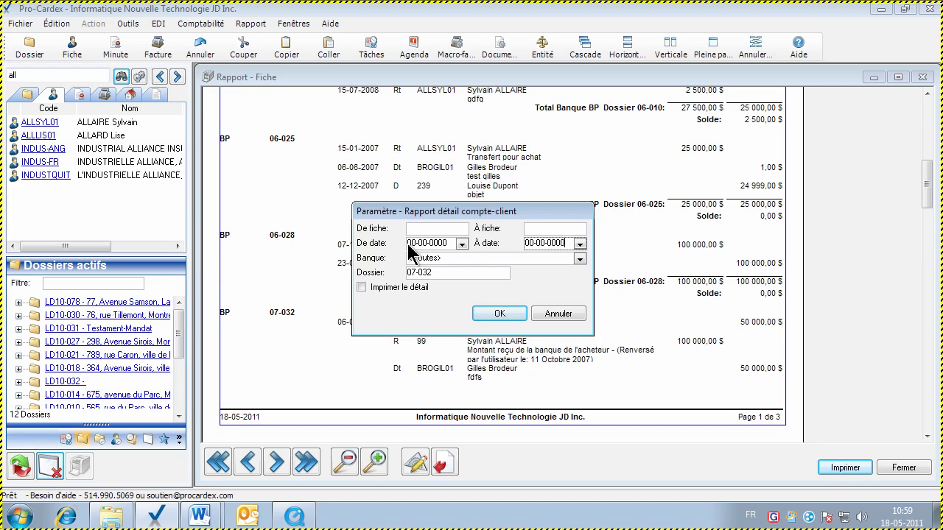
pyautogui.click(464, 271)
pyautogui.click(499, 314)
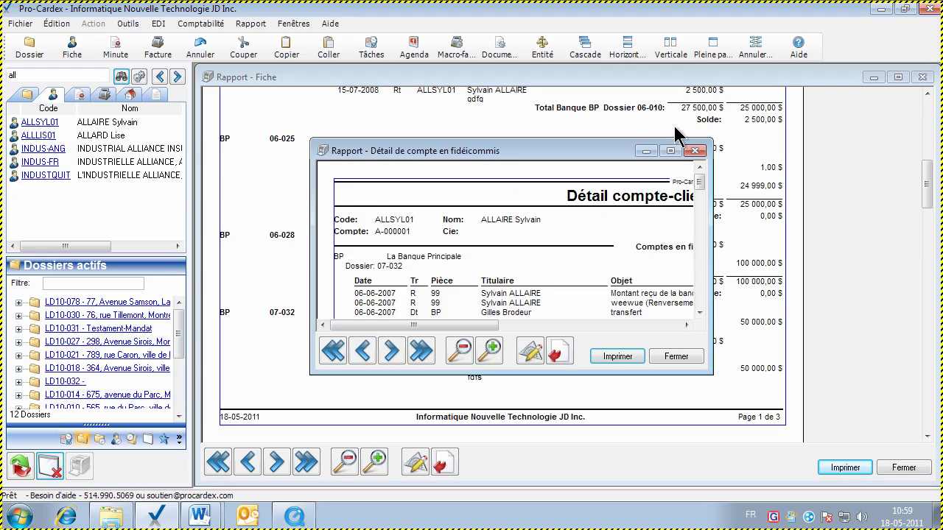
# Maximize the detail report, compare it with the Rapport - Fiche window, then close it
pyautogui.click(712, 46)
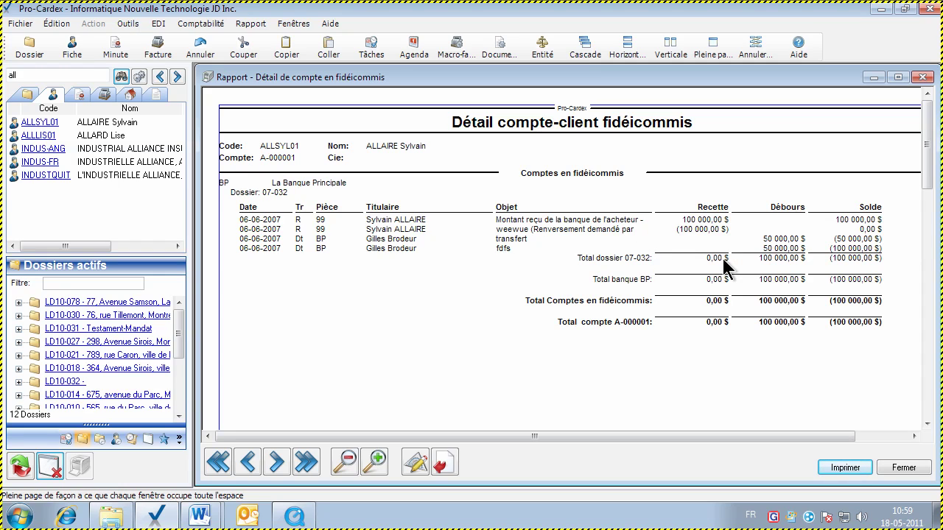
pyautogui.click(148, 440)
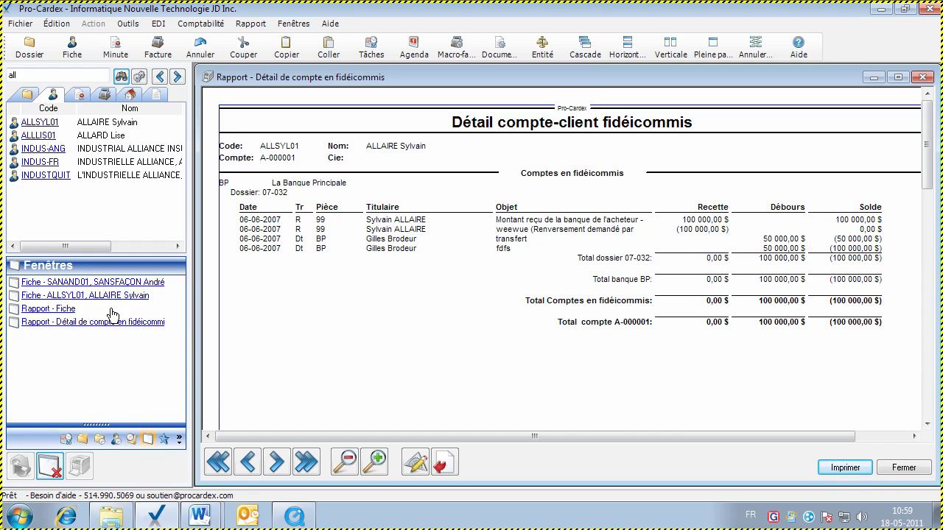
pyautogui.click(66, 310)
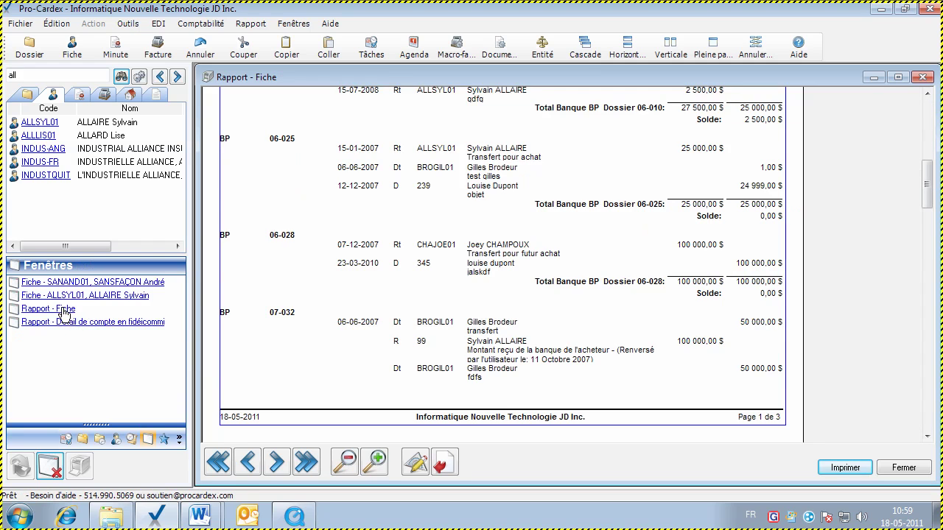
pyautogui.moveTo(926, 190); pyautogui.dragTo(926, 127)
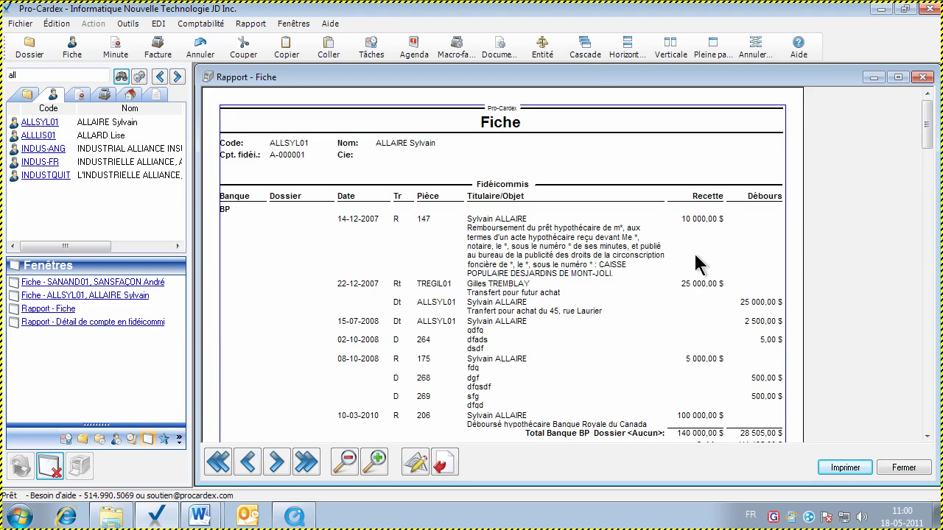
pyautogui.click(75, 322)
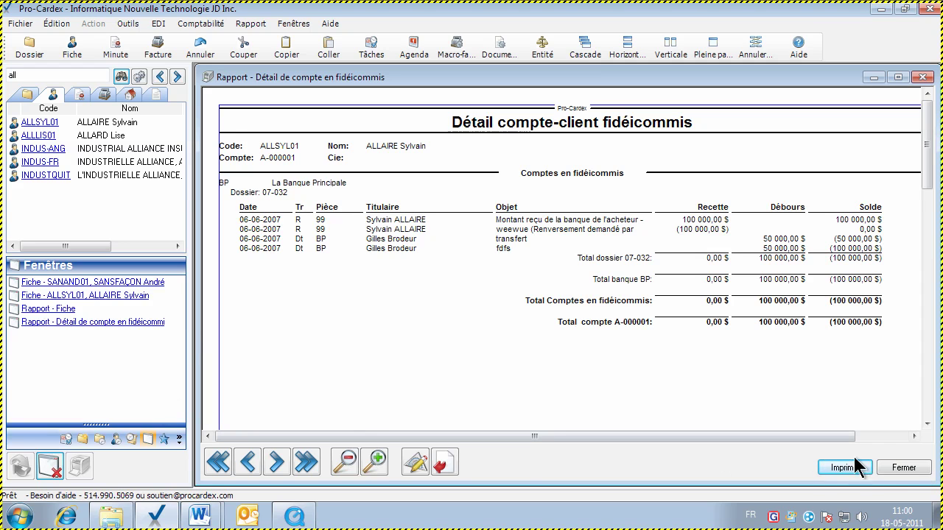
pyautogui.click(904, 468)
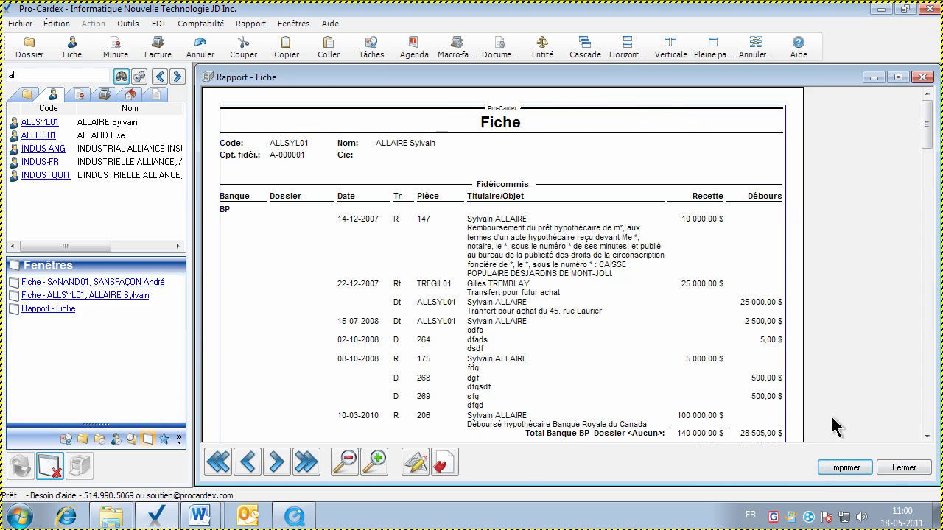
# Close the Rapport - Fiche preview and both open client Fiche windows
pyautogui.click(909, 469)
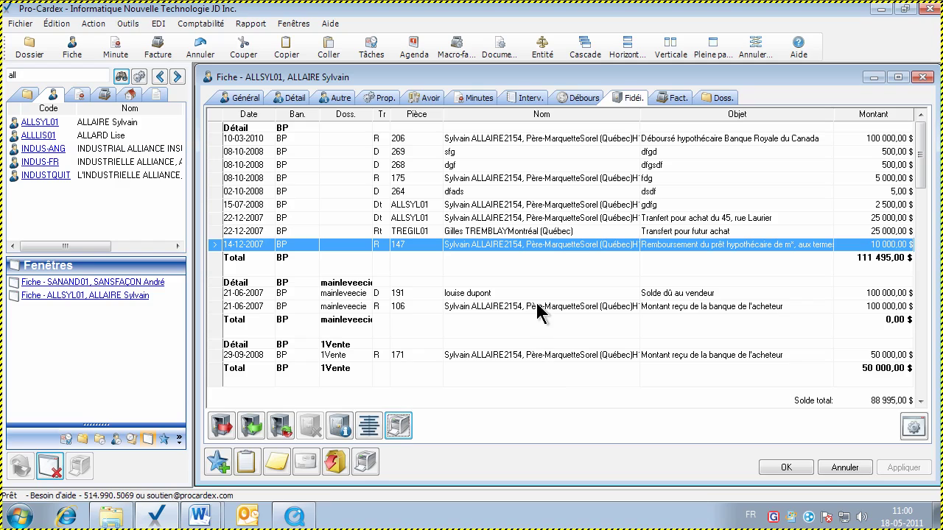
pyautogui.click(492, 232)
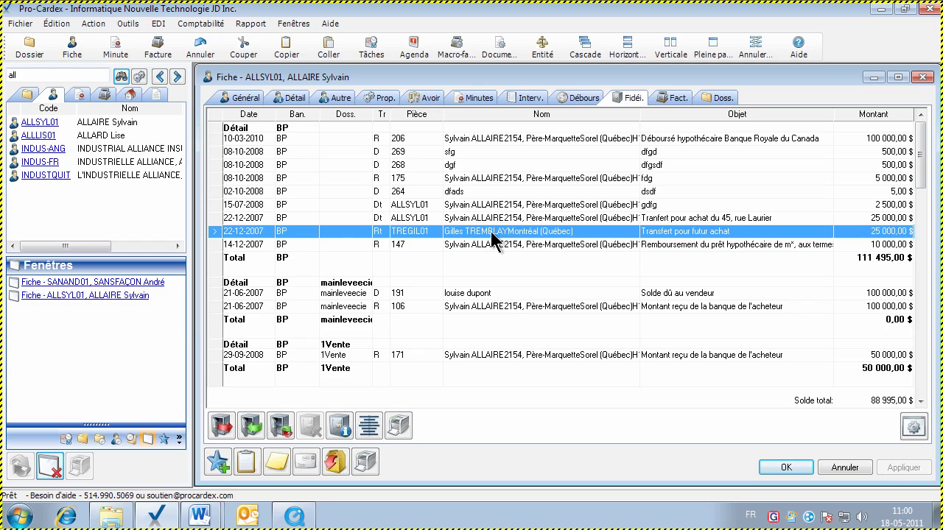
pyautogui.click(49, 466)
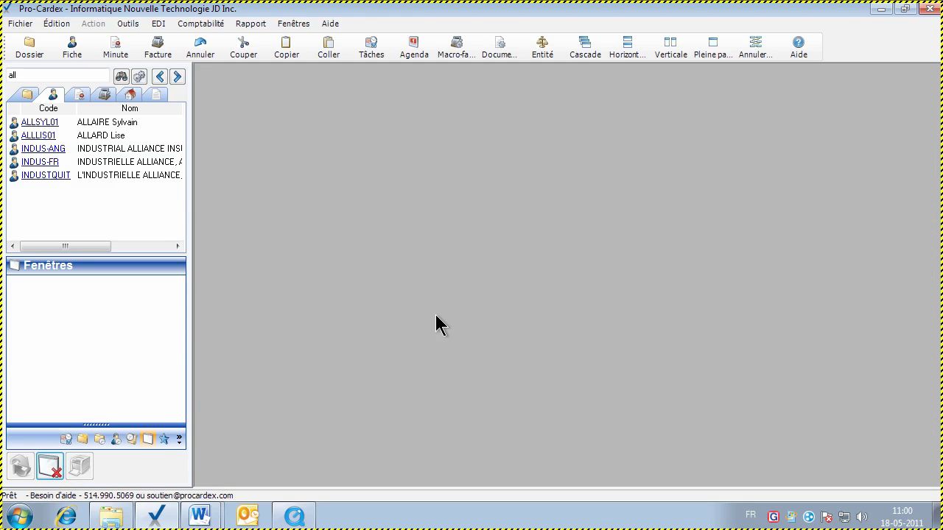
pyautogui.click(133, 23)
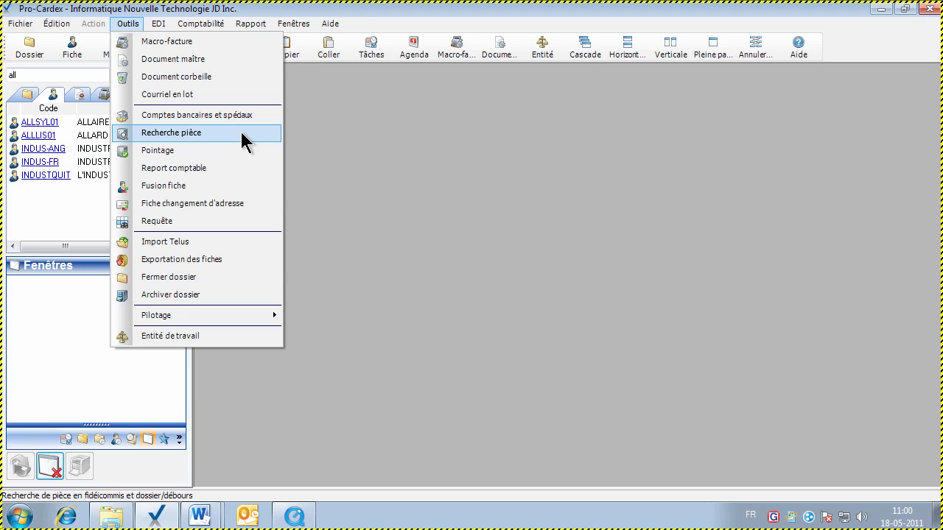
# Open the trust pièce search and keep La Banque Principale (BP) as the bank
pyautogui.click(242, 134)
pyautogui.moveTo(438, 170); pyautogui.dragTo(424, 149)
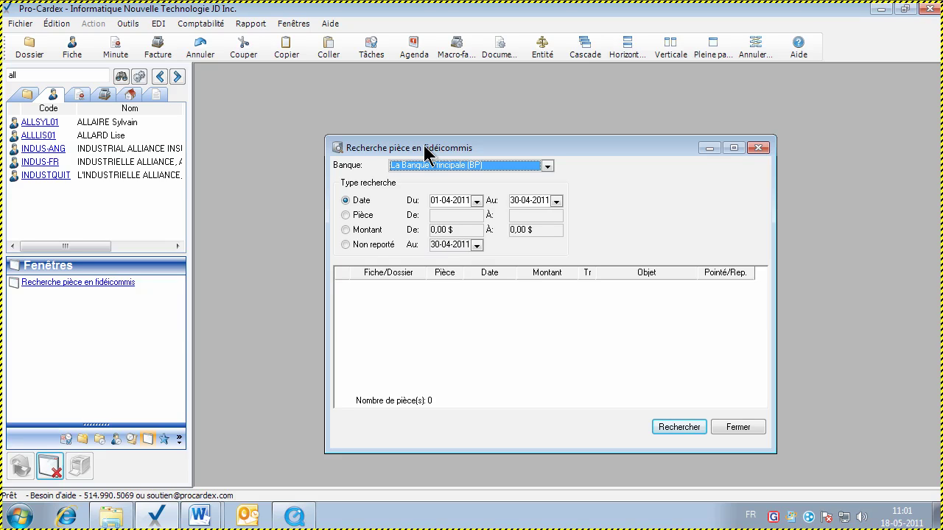
pyautogui.moveTo(424, 148); pyautogui.dragTo(422, 133)
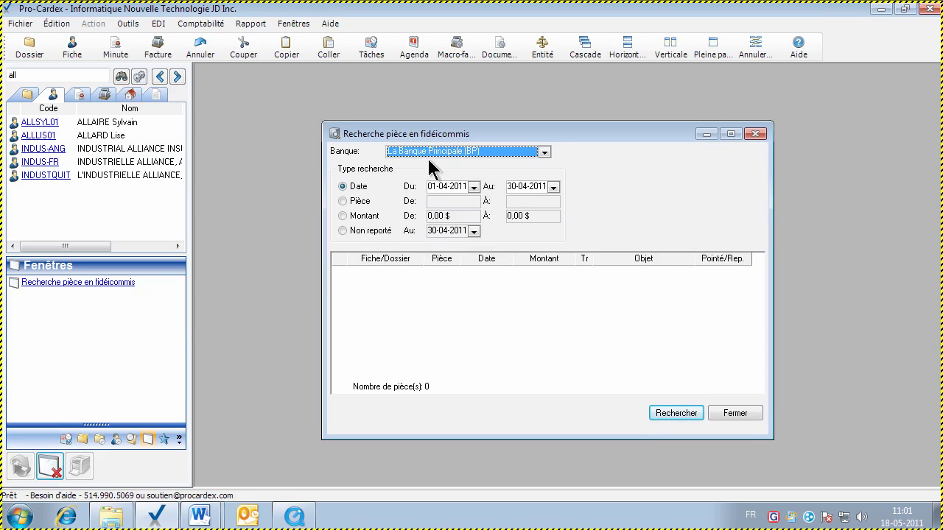
pyautogui.click(547, 151)
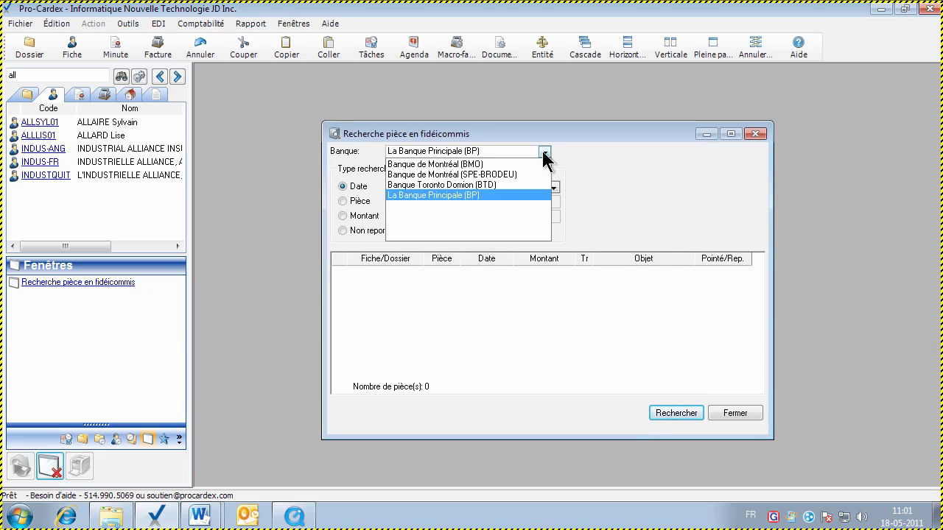
pyautogui.click(492, 192)
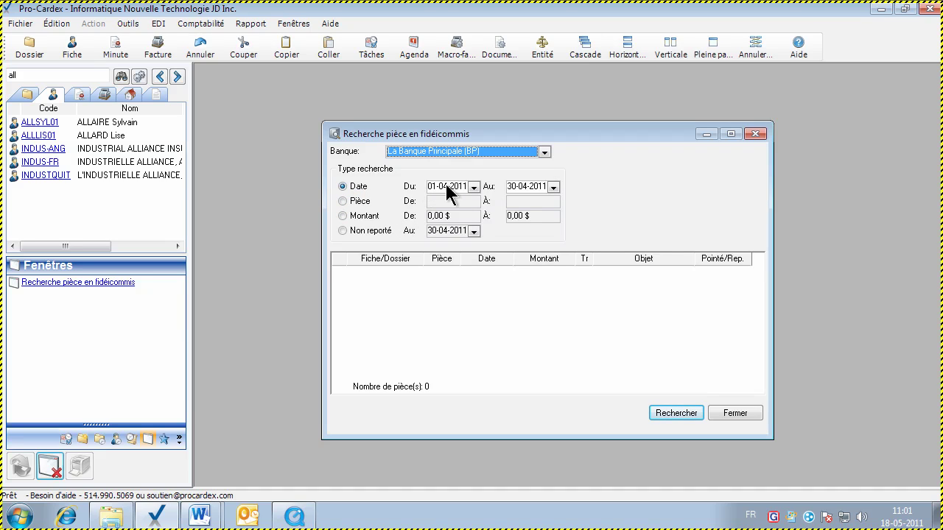
pyautogui.click(670, 412)
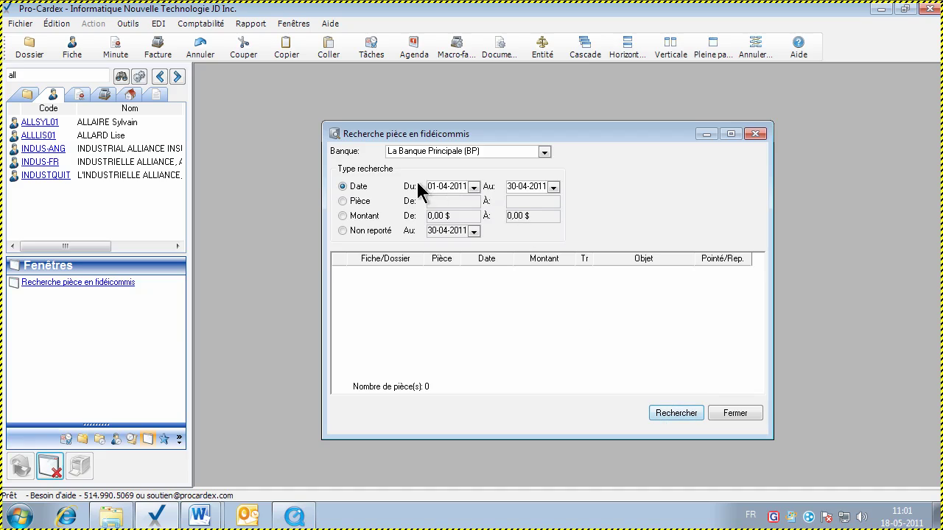
# Search pièces dated 01-05-2011 to 30-05-2011, returning 22 entries
pyautogui.click(440, 187)
pyautogui.write('52011')
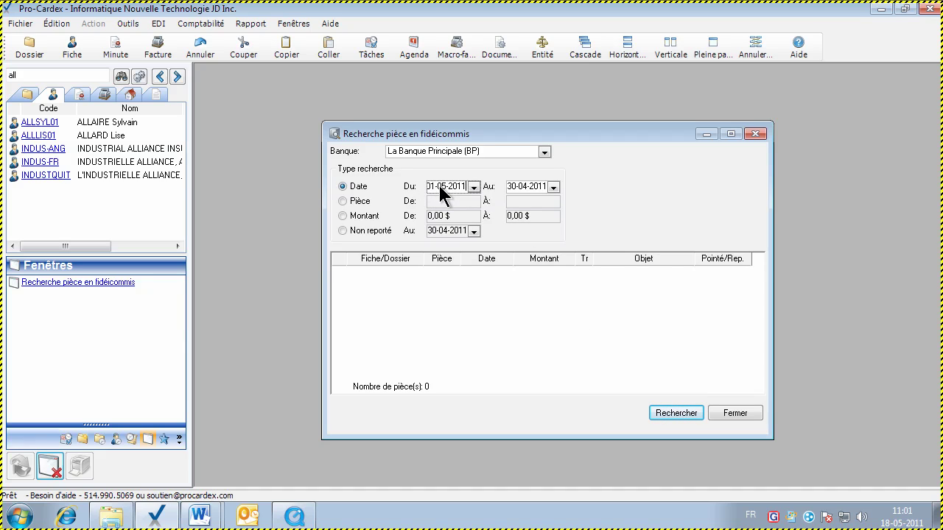
pyautogui.press('Tab')
pyautogui.write('30052001')
pyautogui.write('1')
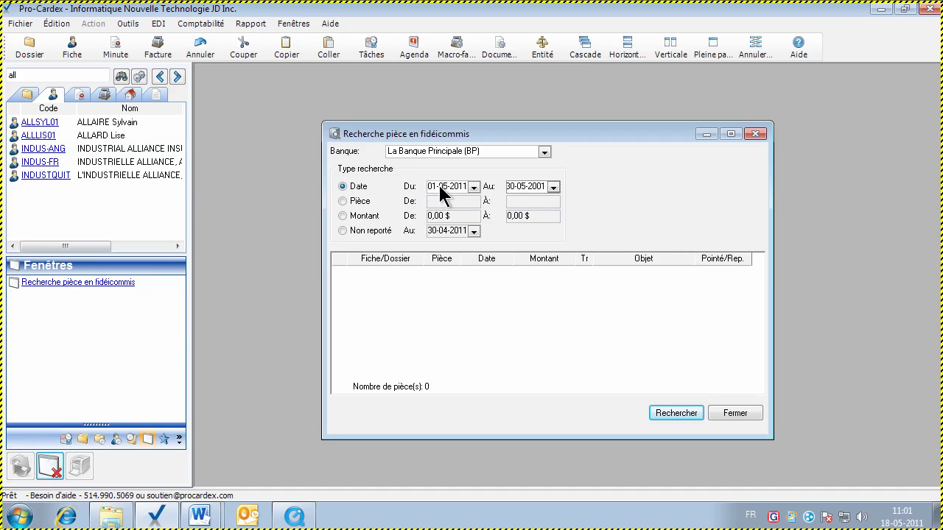
pyautogui.press('BackSpace')
pyautogui.press('BackSpace')
pyautogui.write('11')
pyautogui.click(661, 414)
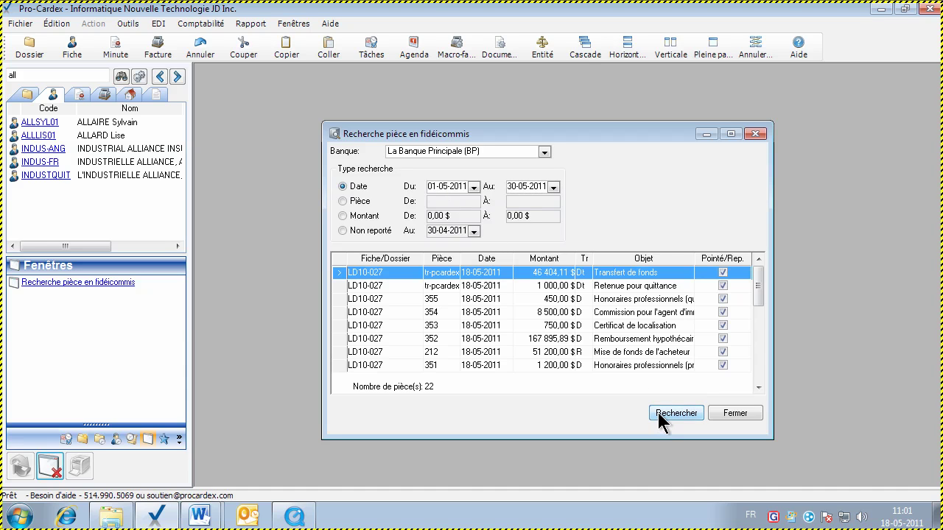
# Search the maximized trust search for pièce numbers 212 to 212
pyautogui.click(711, 51)
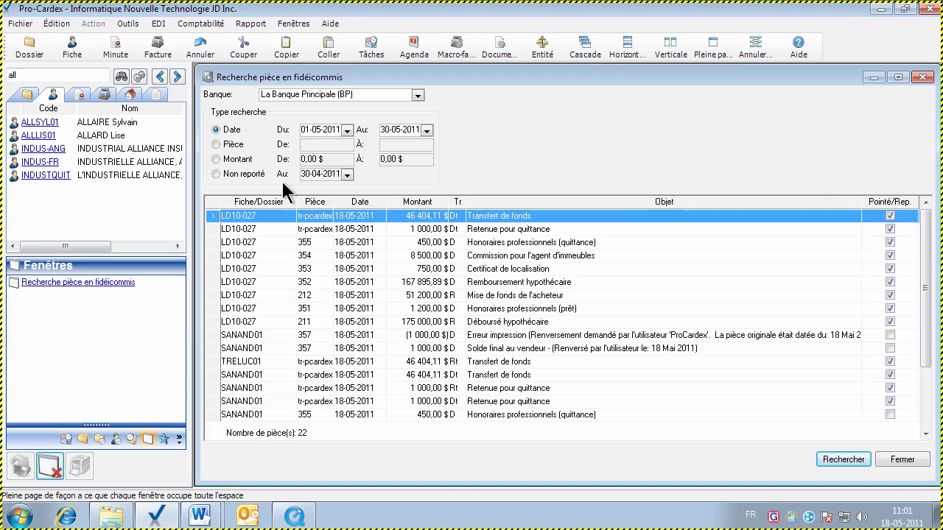
pyautogui.click(217, 145)
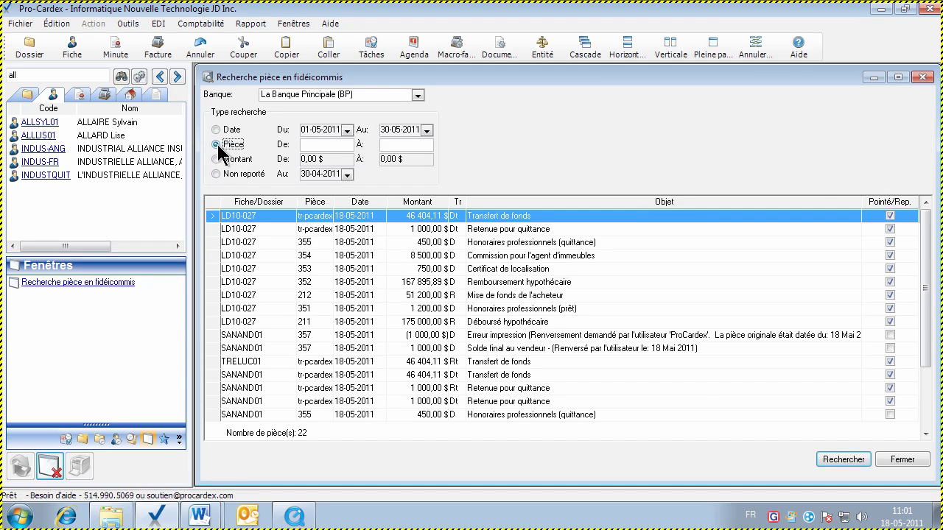
pyautogui.click(326, 145)
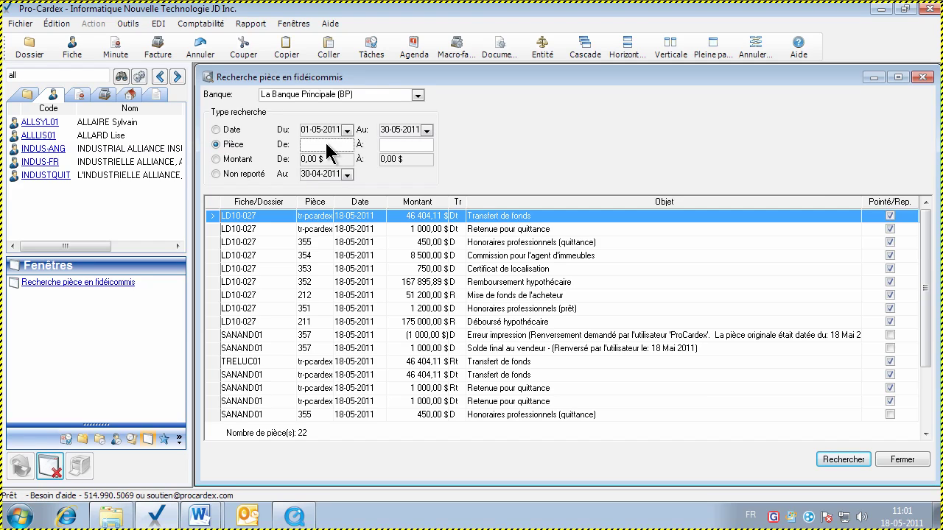
pyautogui.write('212')
pyautogui.press('Tab')
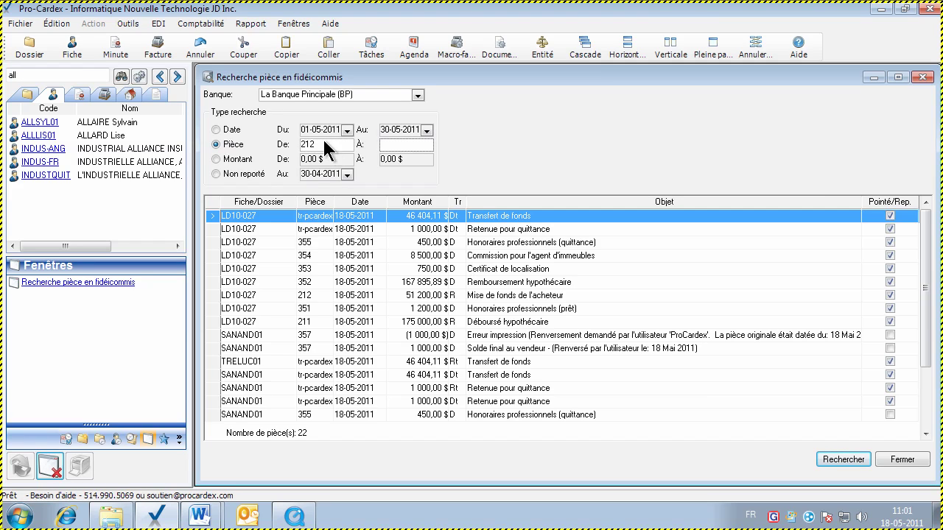
pyautogui.write('212')
pyautogui.click(855, 460)
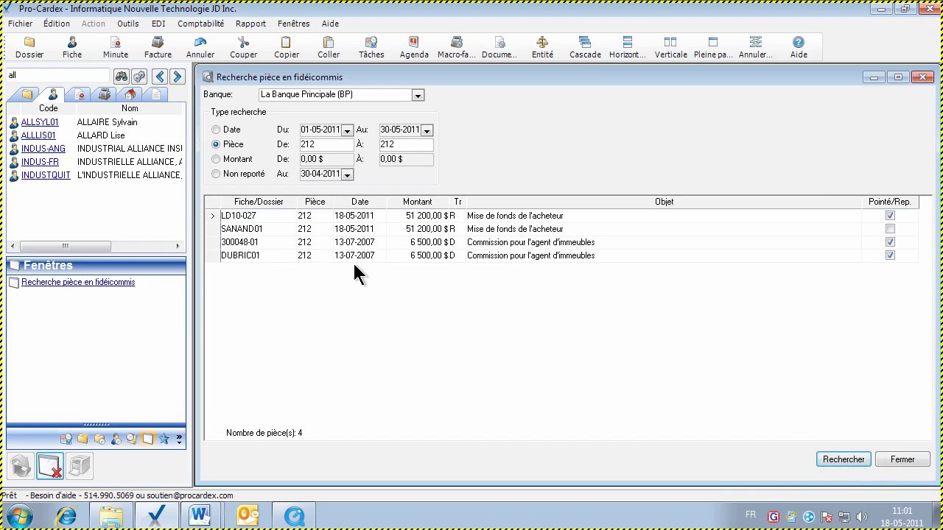
# Review the four pièce 212 results and their reconciled status, ending on the LD10-027 entry
pyautogui.click(310, 241)
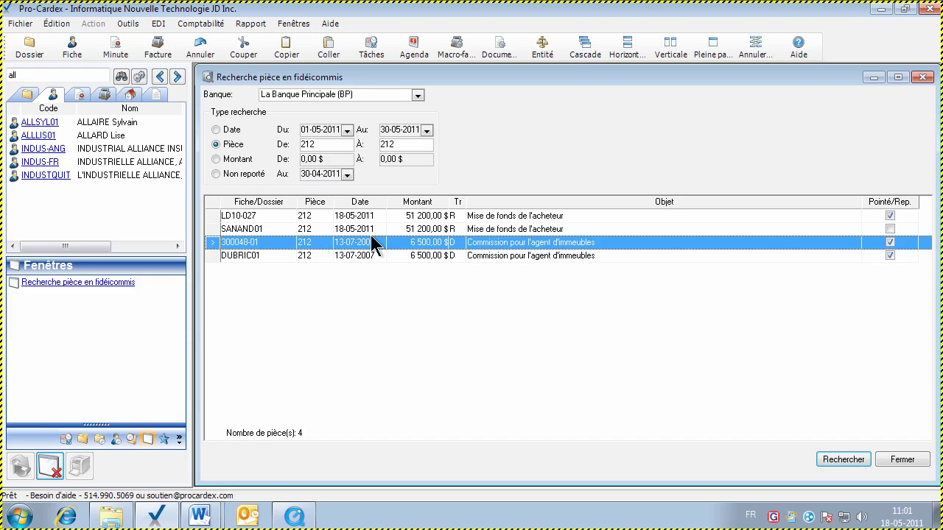
pyautogui.click(444, 216)
pyautogui.click(445, 230)
pyautogui.click(445, 242)
pyautogui.click(445, 256)
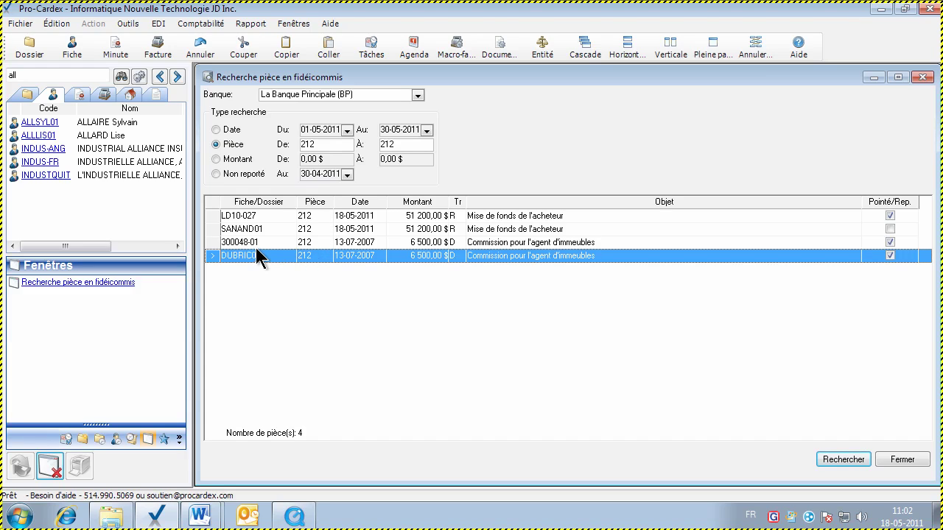
pyautogui.click(284, 243)
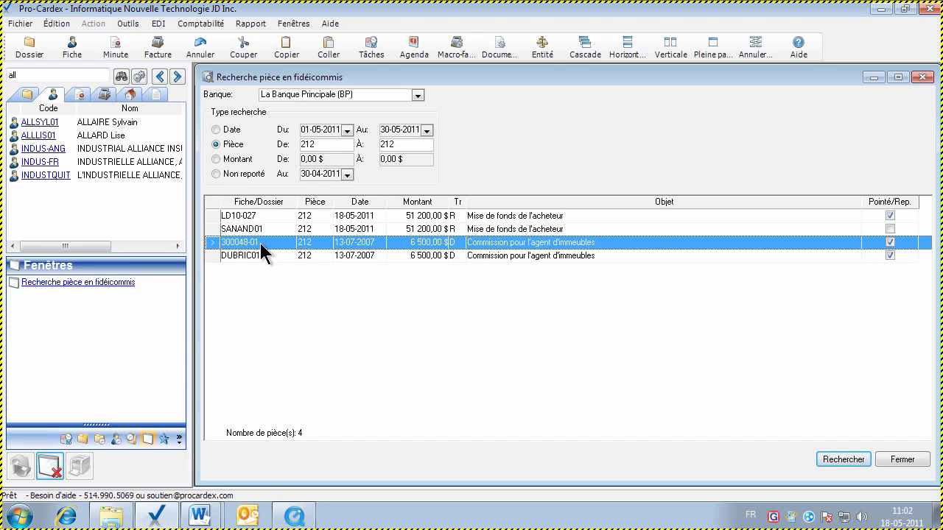
pyautogui.click(306, 216)
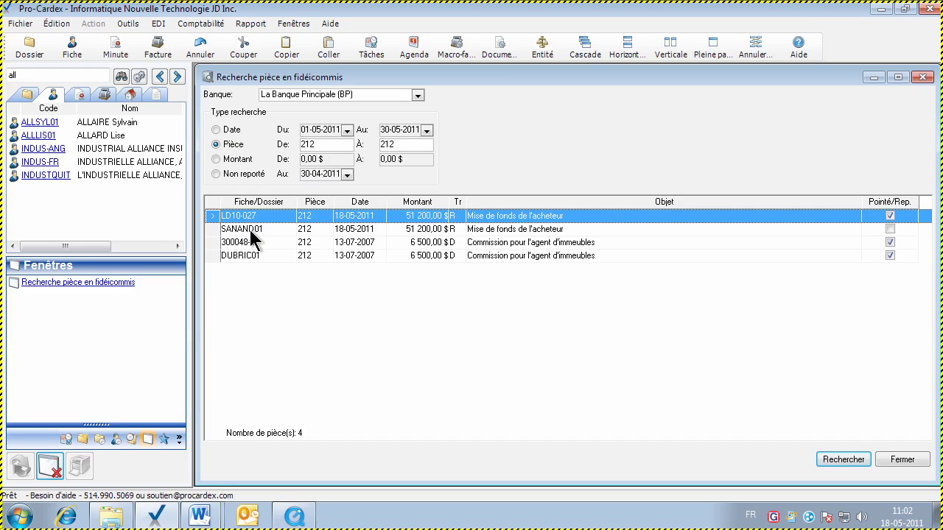
pyautogui.click(253, 230)
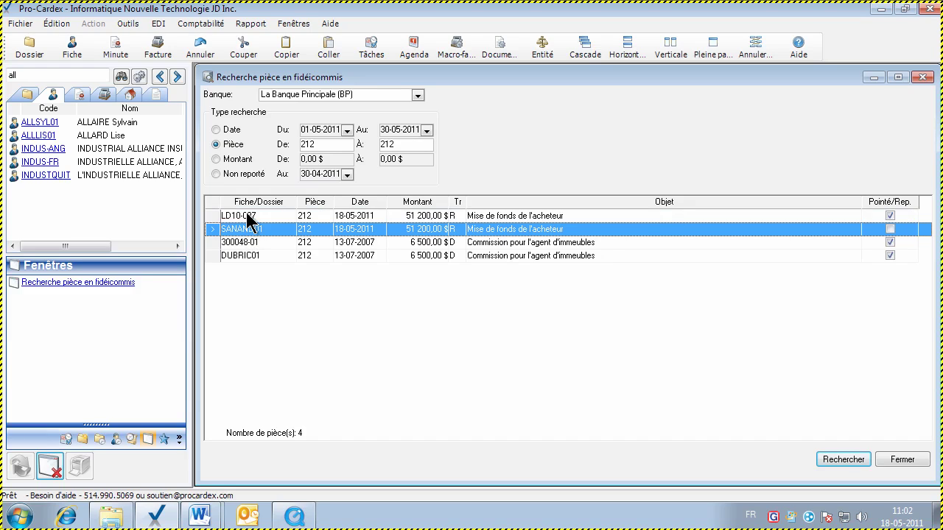
pyautogui.click(247, 215)
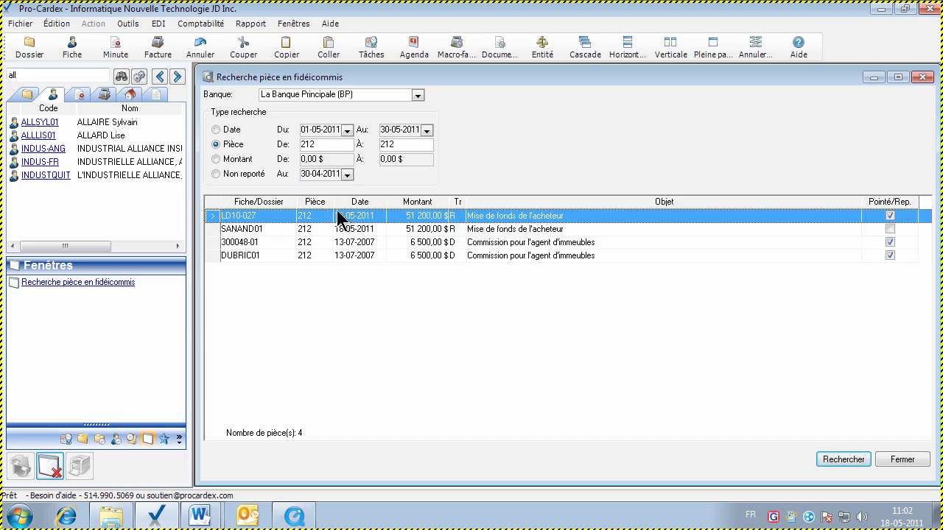
pyautogui.click(889, 229)
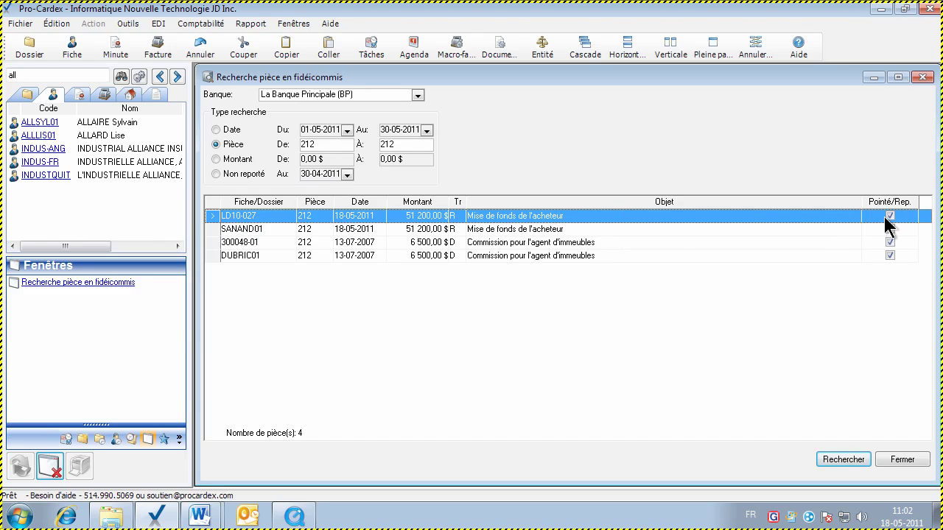
pyautogui.click(274, 228)
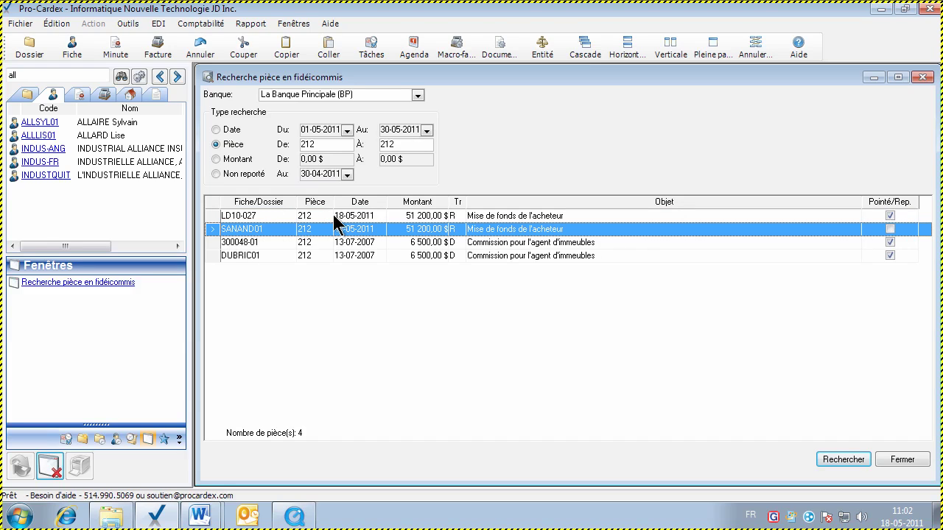
pyautogui.click(246, 216)
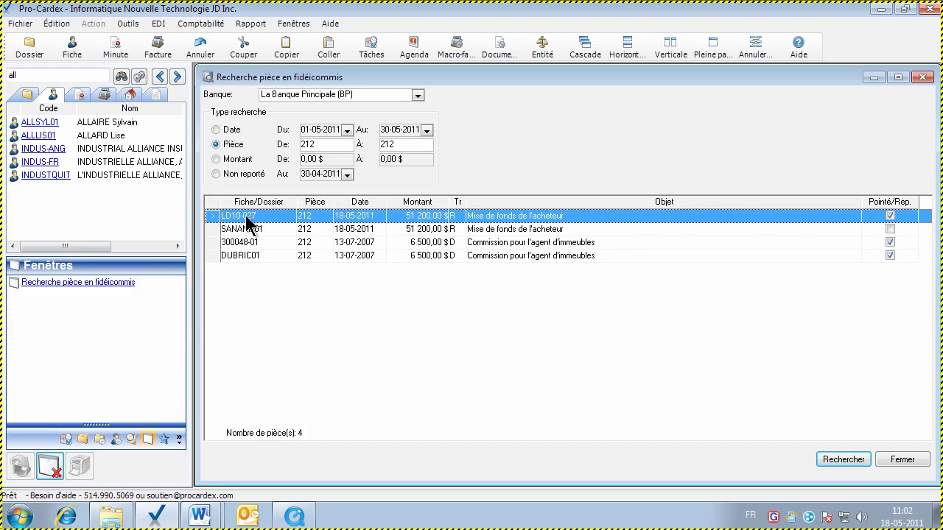
# View the LD10-027 file behind item 212 full-page, then close it without saving
pyautogui.doubleClick(246, 217)
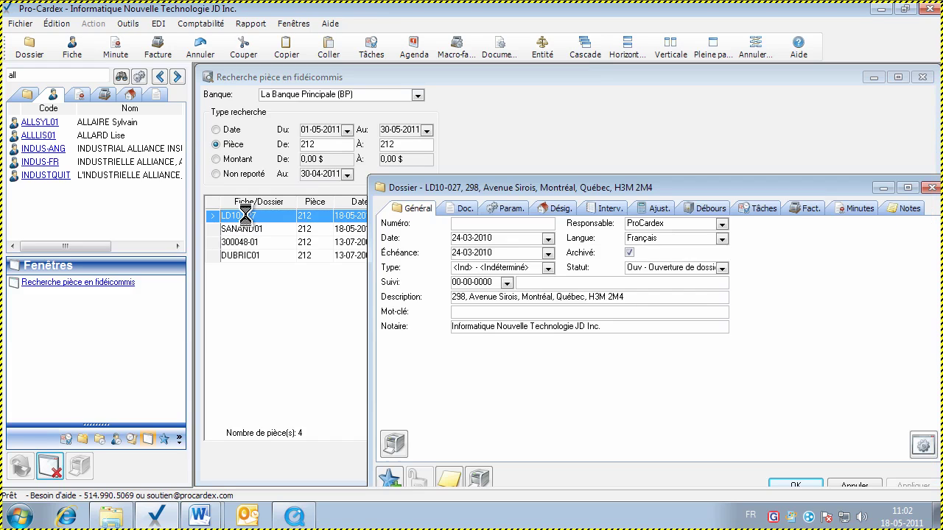
pyautogui.click(712, 46)
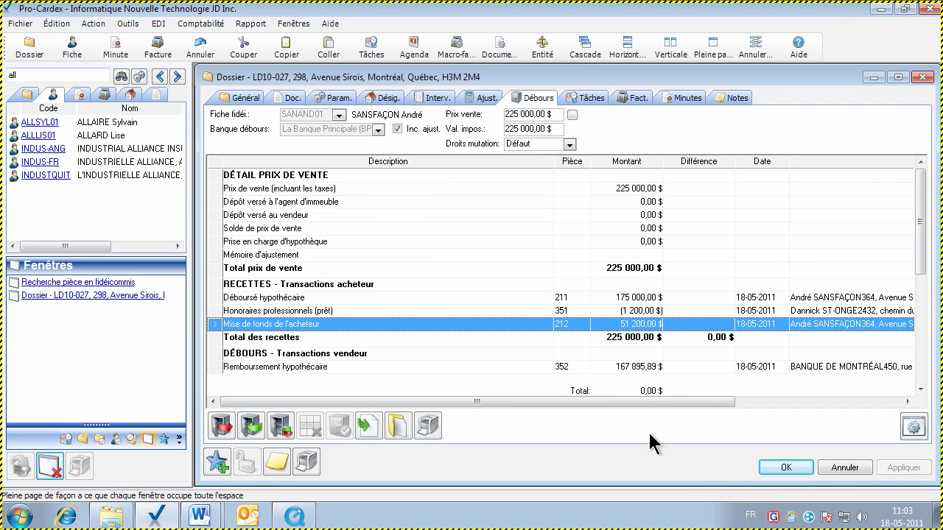
pyautogui.click(828, 468)
pyautogui.click(245, 229)
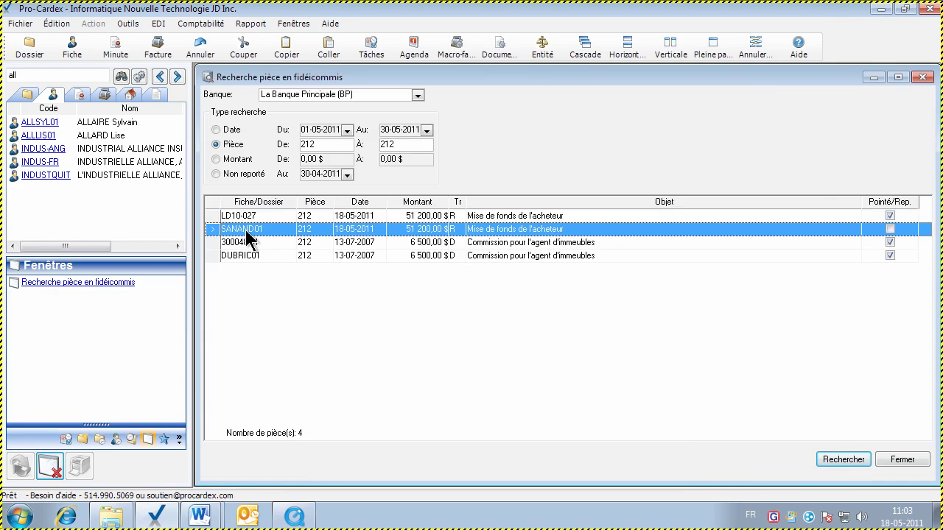
pyautogui.doubleClick(237, 230)
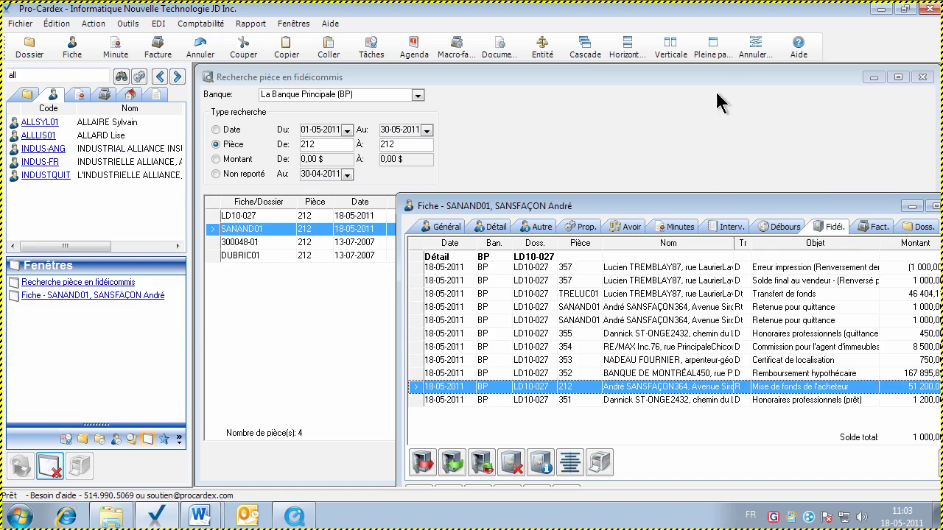
pyautogui.click(711, 48)
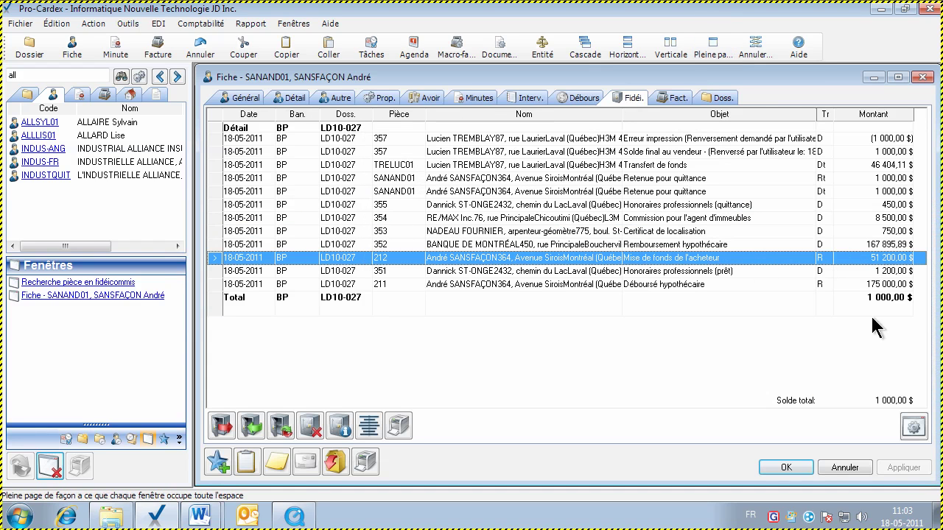
pyautogui.click(842, 471)
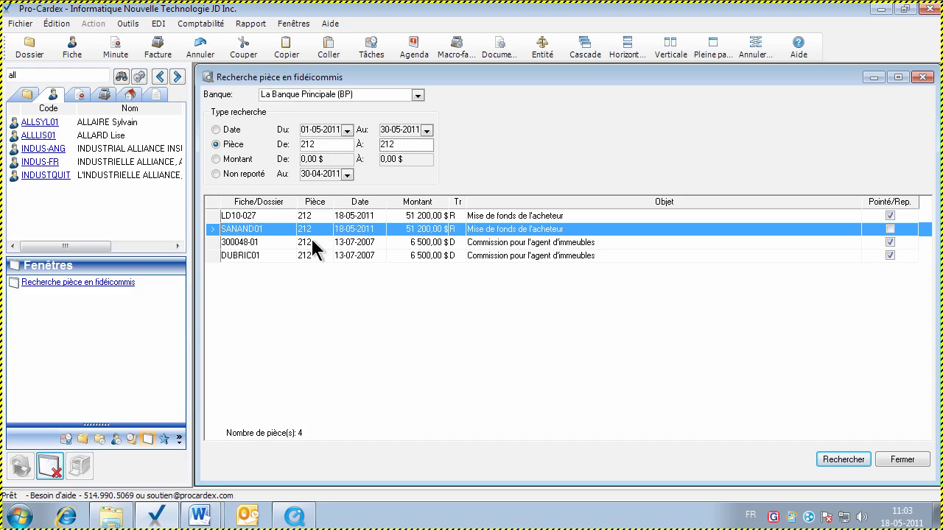
pyautogui.click(215, 159)
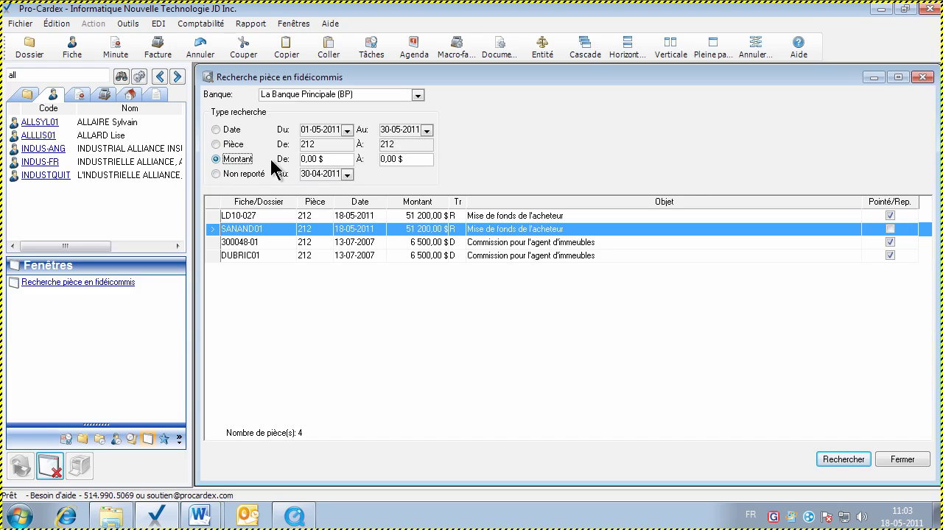
pyautogui.click(335, 156)
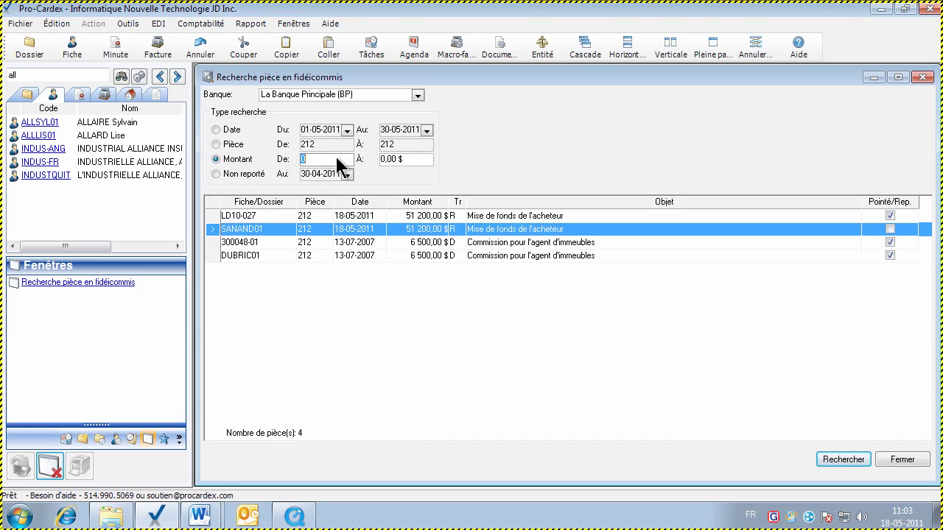
# Search for trust items of exactly 5 500,00 $ and select the LD09-062 credit card payment
pyautogui.write('5500')
pyautogui.press('Tab')
pyautogui.write('5500')
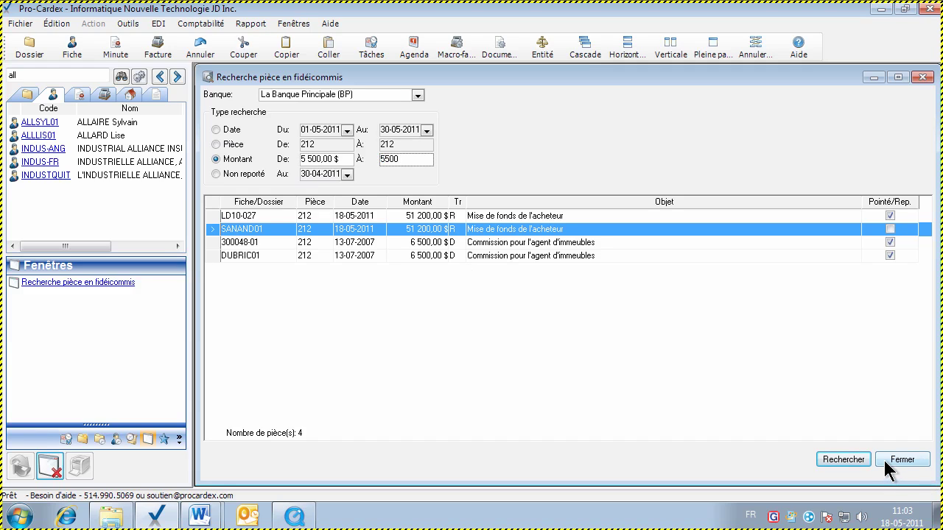
pyautogui.click(855, 461)
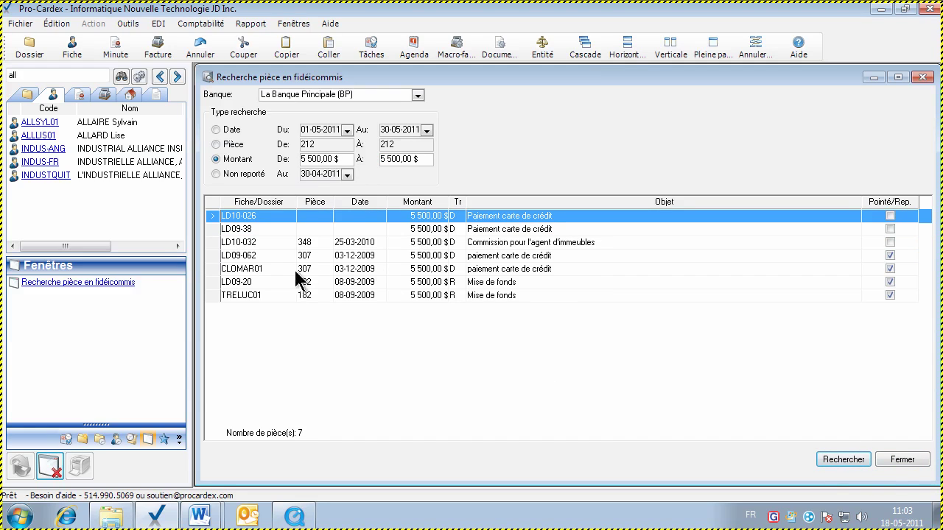
pyautogui.click(339, 257)
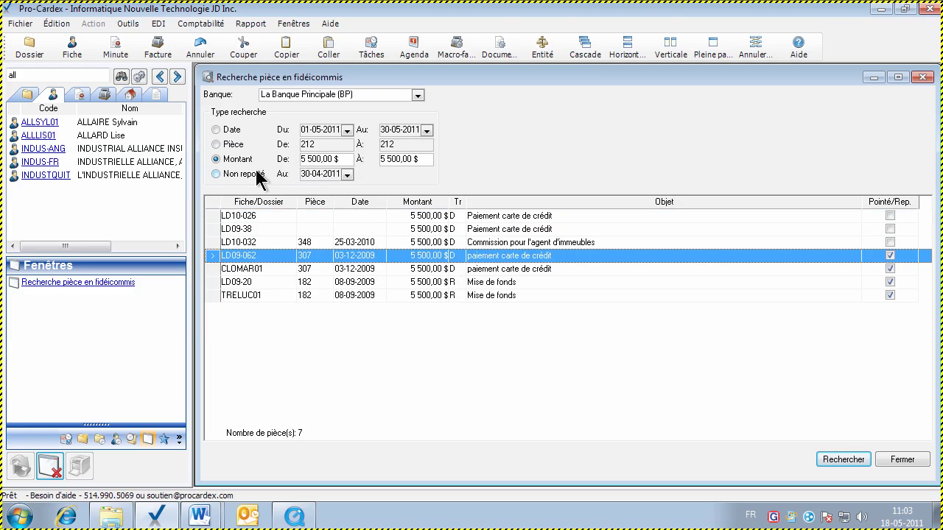
# Find the items unreported as of 31-05-2011, then close the trust item search
pyautogui.click(216, 175)
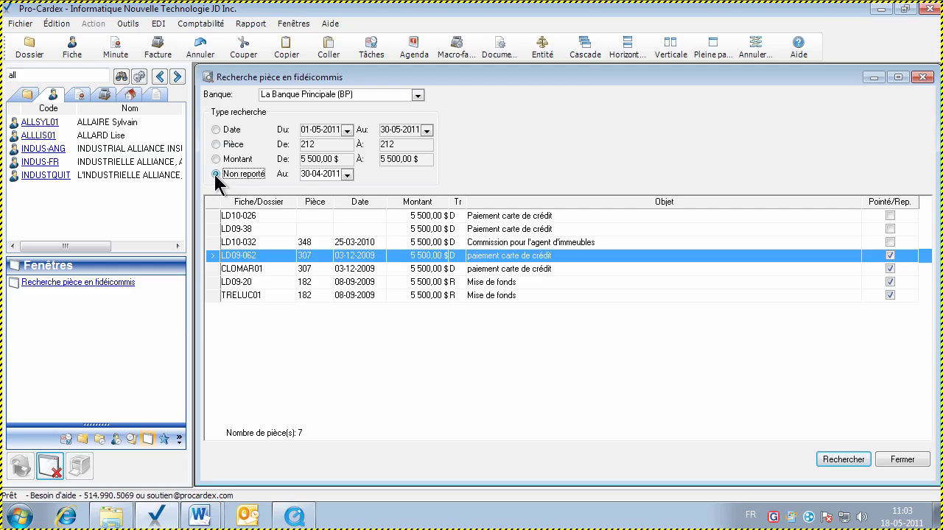
pyautogui.click(302, 175)
pyautogui.click(347, 174)
pyautogui.click(458, 193)
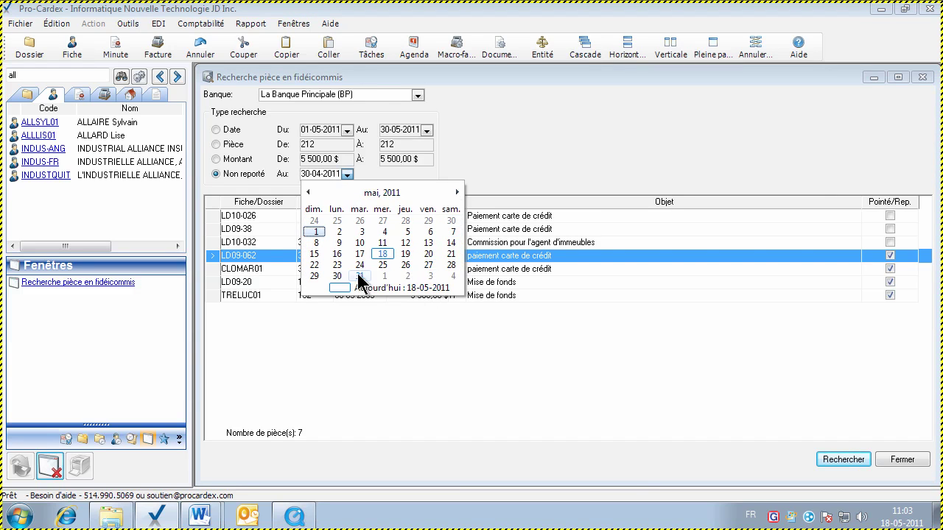
pyautogui.click(359, 275)
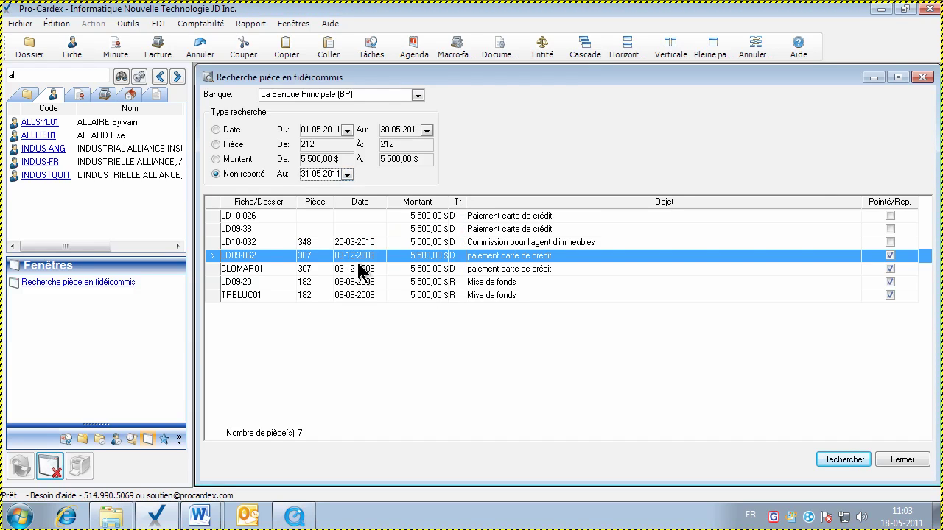
pyautogui.click(836, 458)
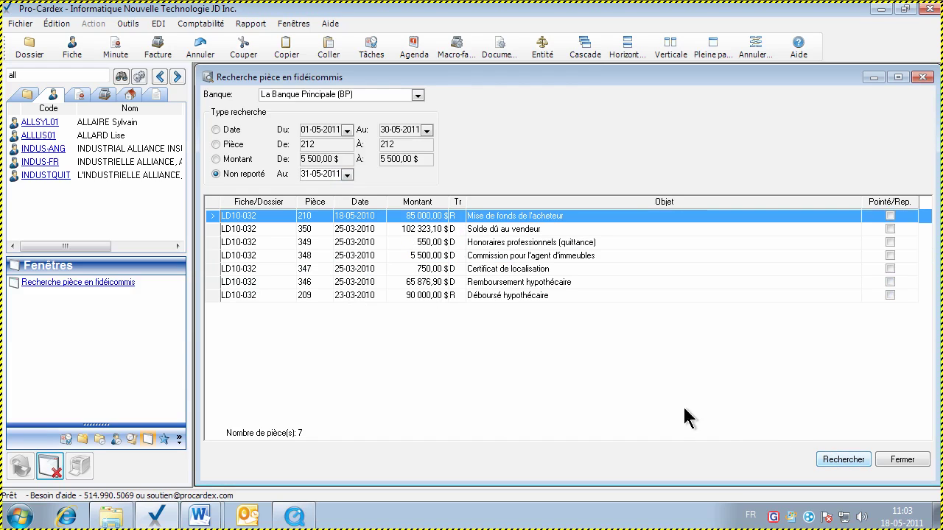
pyautogui.click(336, 245)
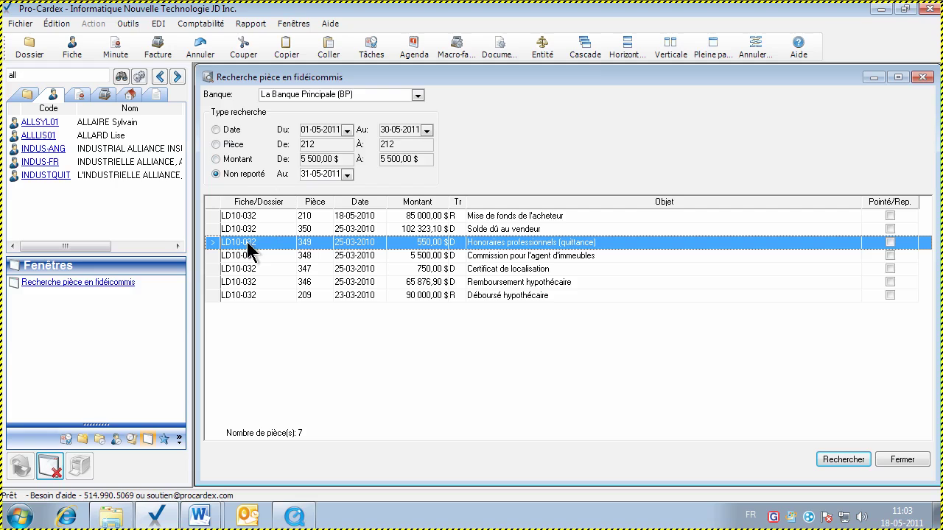
pyautogui.click(897, 457)
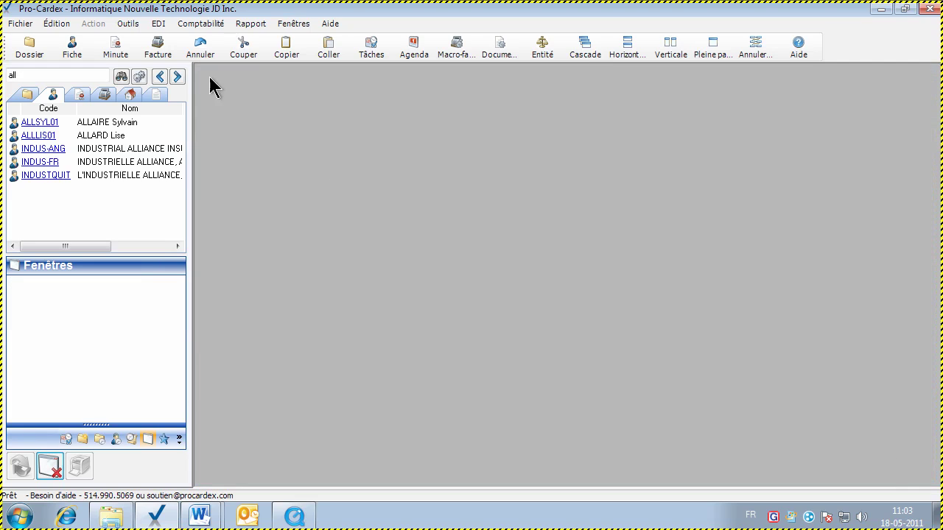
# Start a Pointage bank reconciliation from the Outils menu
pyautogui.click(120, 25)
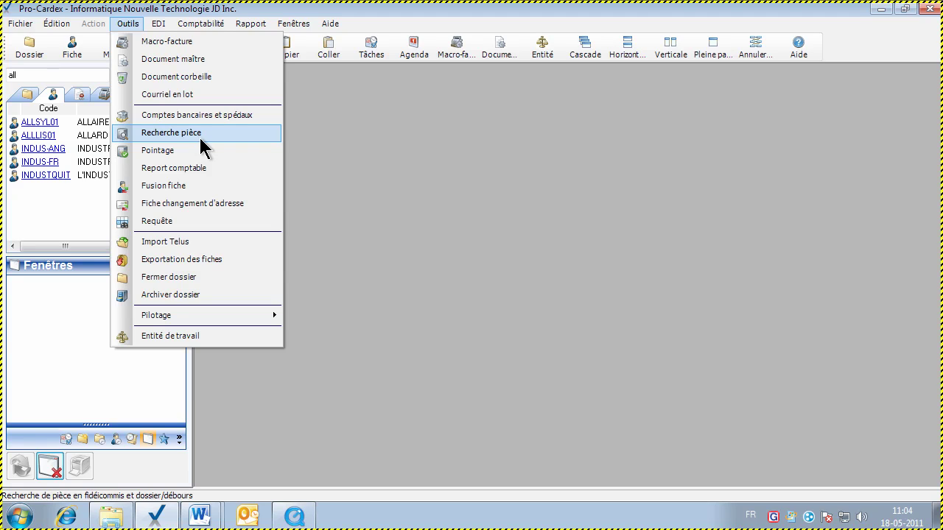
pyautogui.click(200, 137)
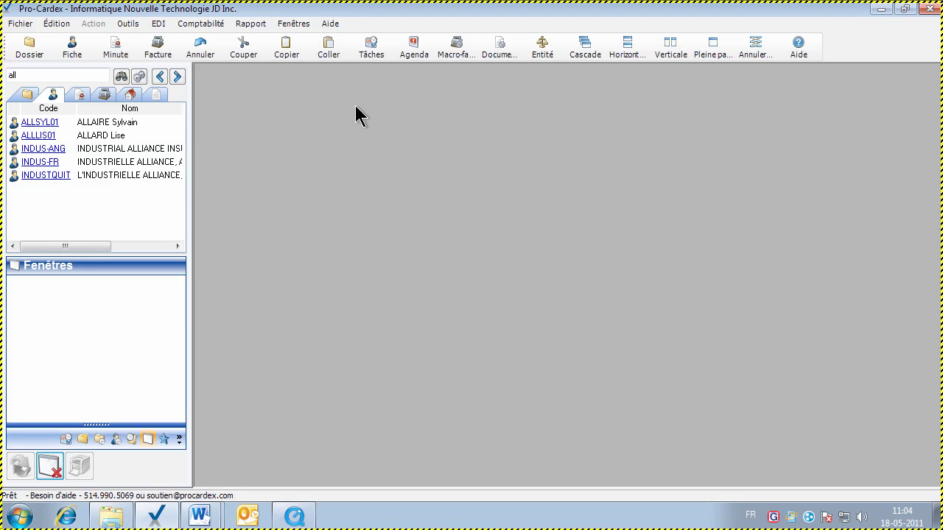
pyautogui.click(128, 25)
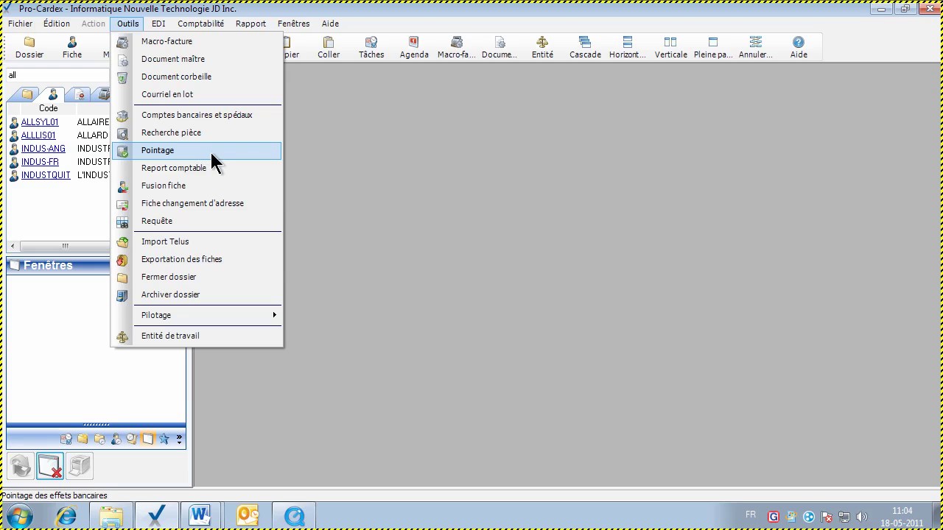
pyautogui.click(210, 150)
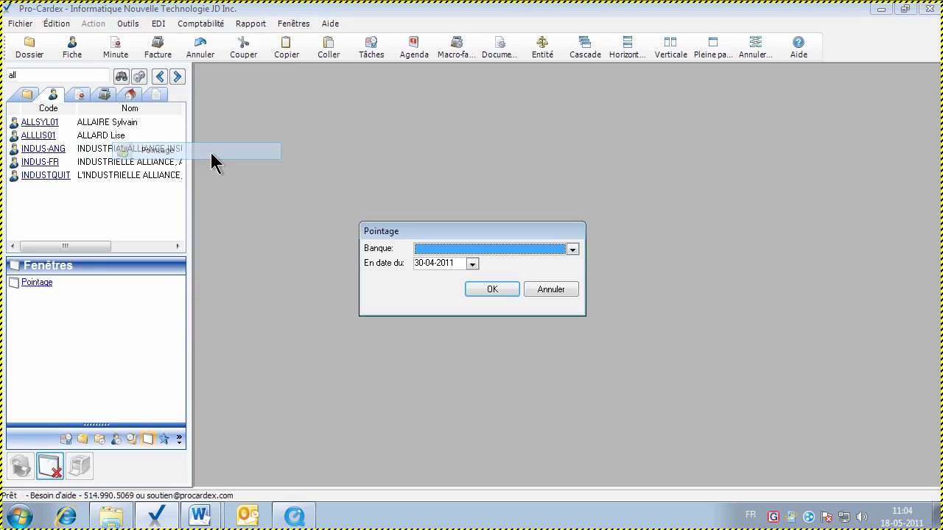
# Pick La Banque Principale (BP) for the Pointage and list its six unreported items
pyautogui.click(572, 250)
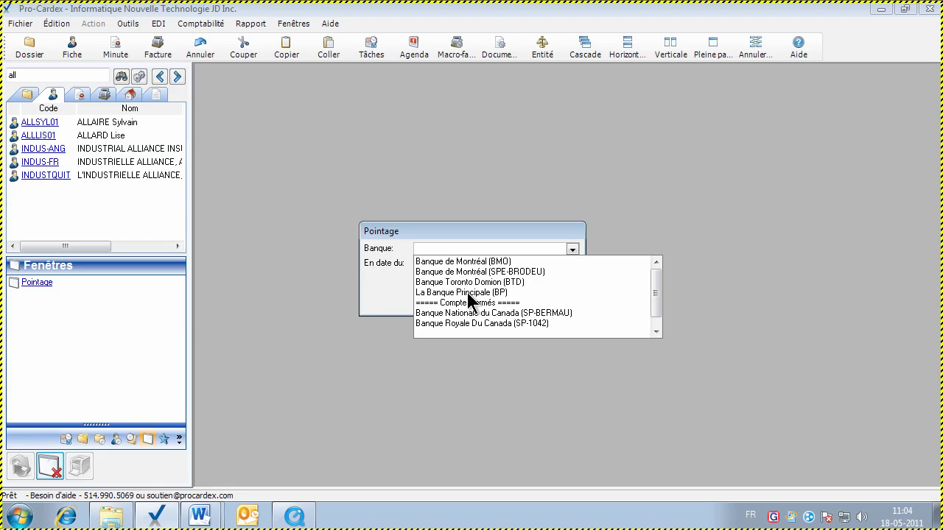
pyautogui.click(468, 293)
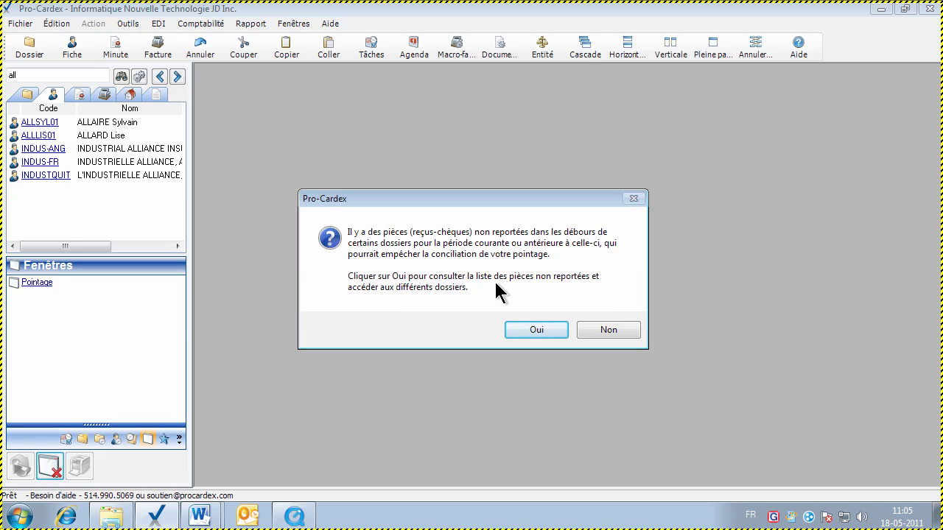
pyautogui.click(535, 330)
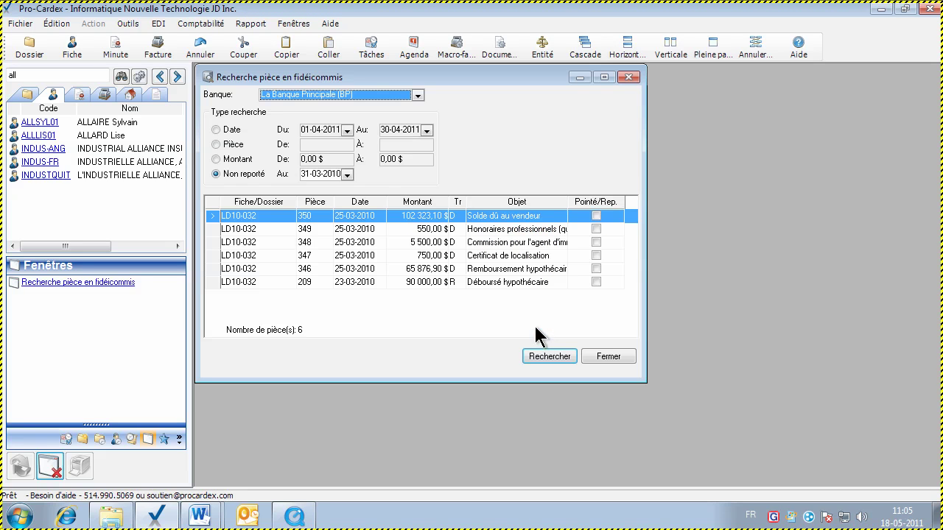
# Show the unreported items full-page and open file LD10-032 from item 348
pyautogui.click(712, 47)
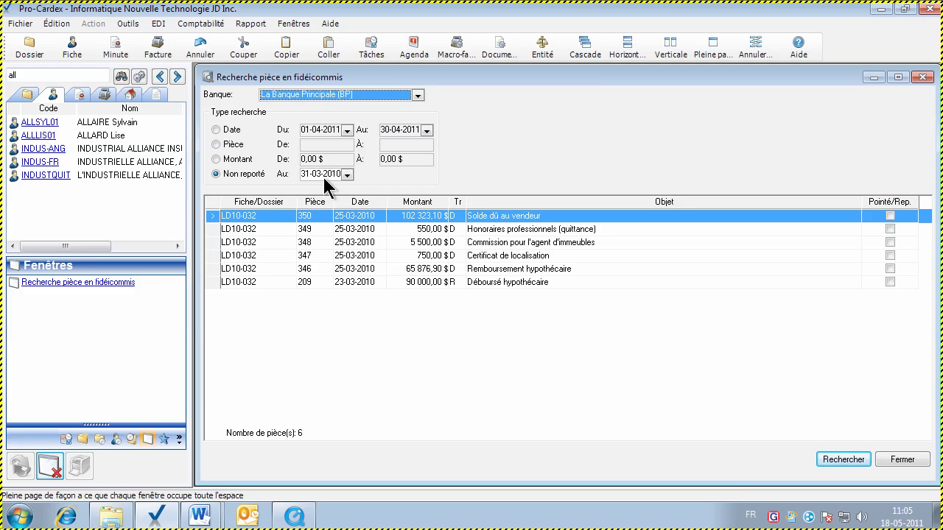
pyautogui.click(269, 243)
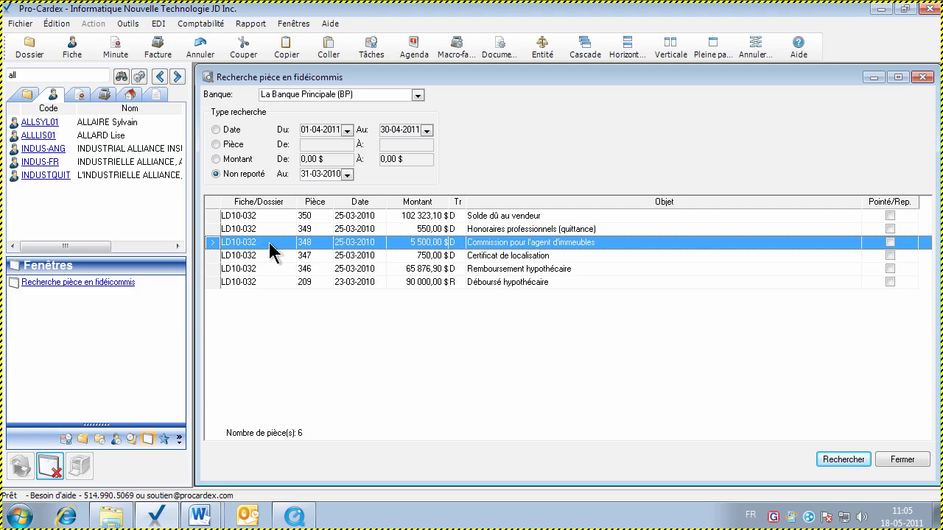
pyautogui.doubleClick(264, 243)
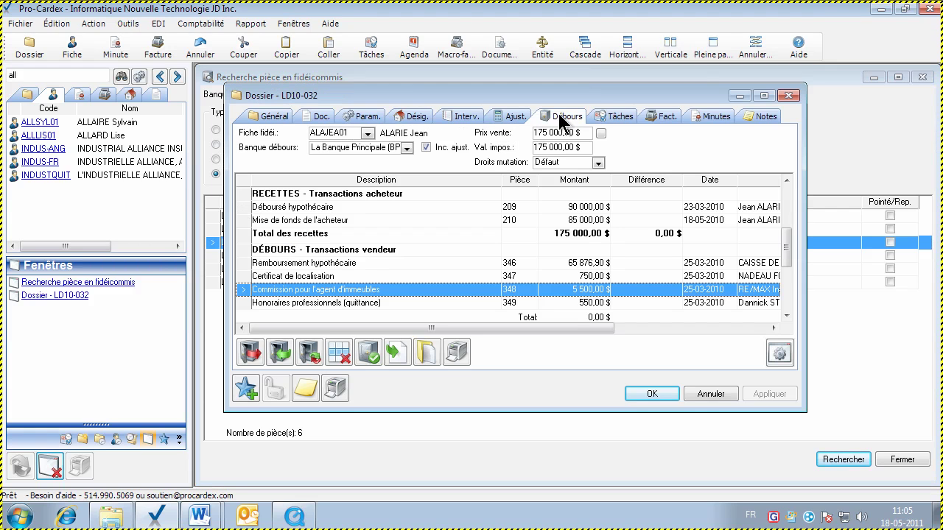
# Post the LD10-032 disbursement transactions, confirm, and close the file
pyautogui.click(712, 46)
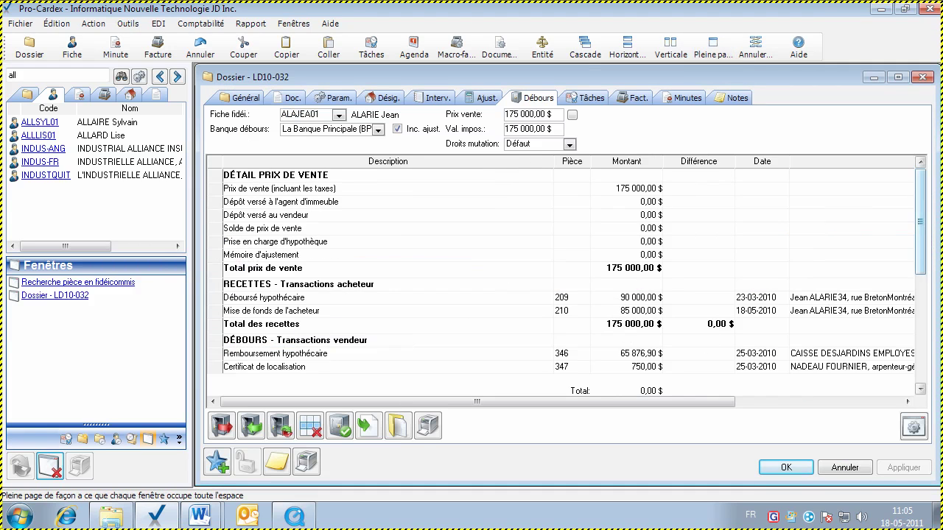
pyautogui.moveTo(920, 252); pyautogui.dragTo(920, 318)
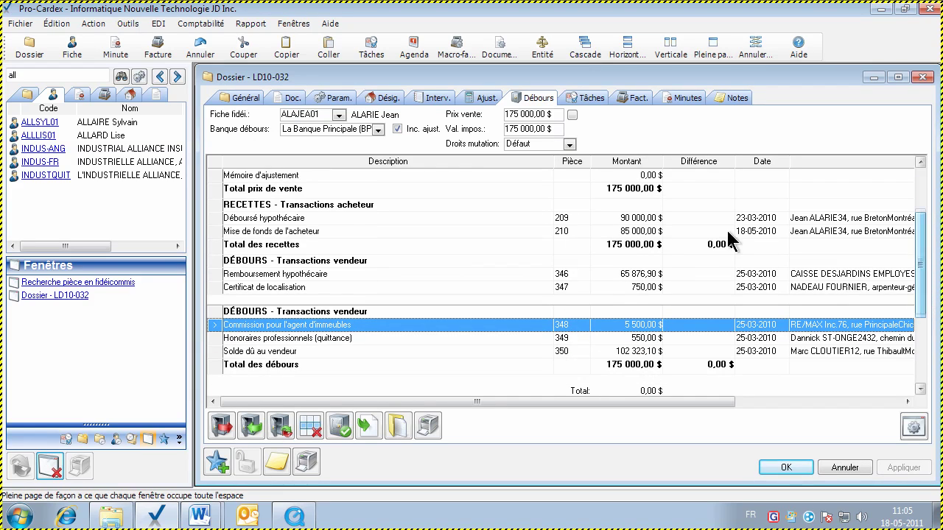
pyautogui.click(568, 231)
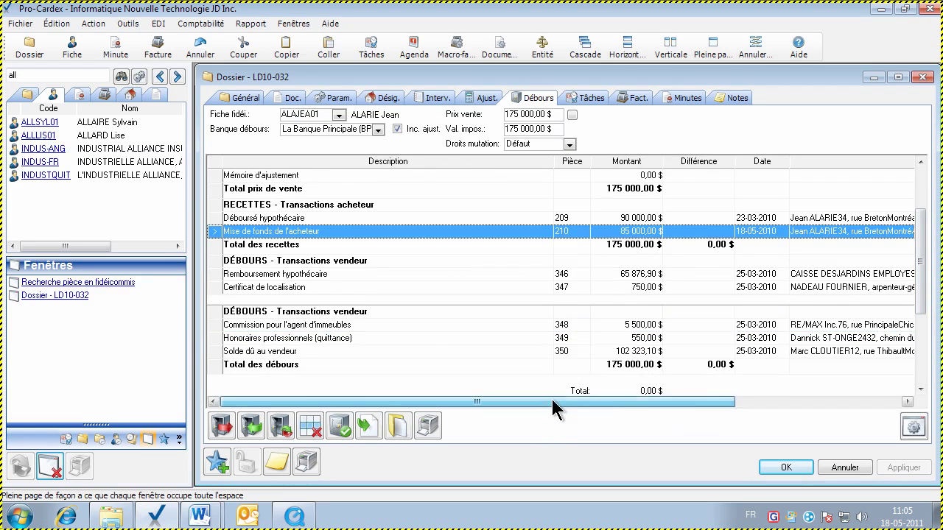
pyautogui.moveTo(552, 402); pyautogui.dragTo(833, 409)
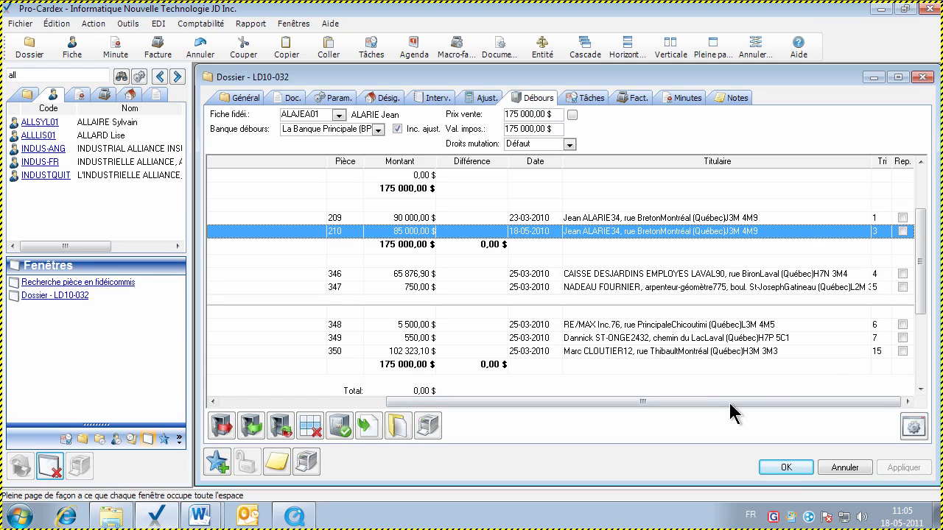
pyautogui.moveTo(726, 410); pyautogui.dragTo(503, 412)
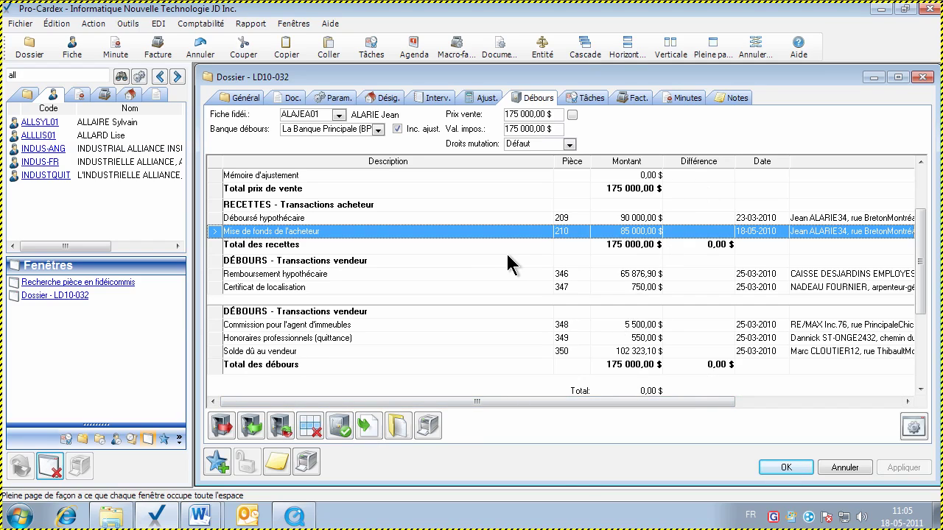
pyautogui.click(343, 427)
pyautogui.press('Return')
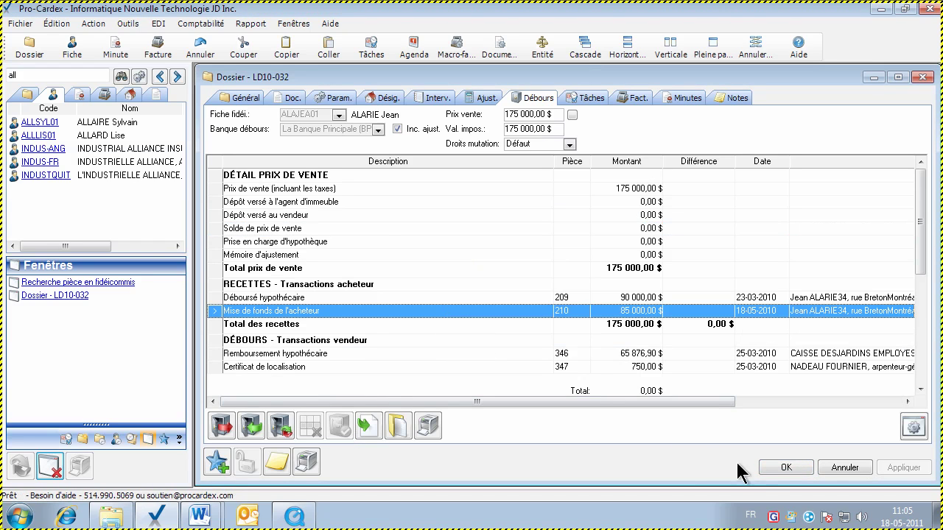
pyautogui.click(781, 467)
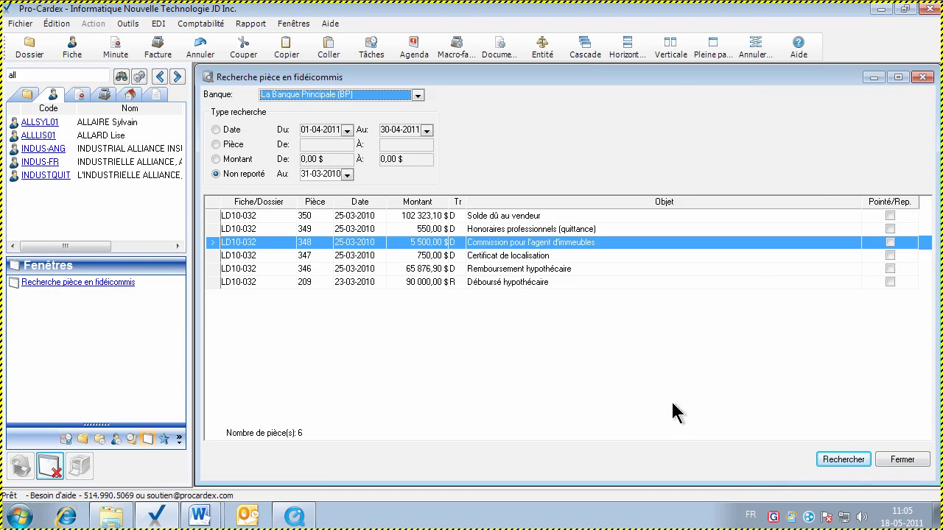
# Rerun and close the unposted-item search, then open Pointage for La Banque Principale (BP) full-page
pyautogui.click(834, 461)
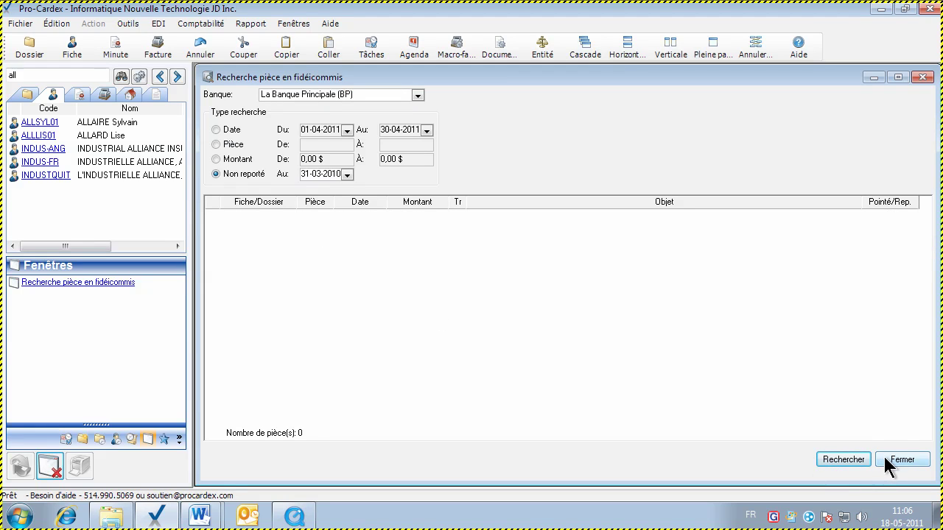
pyautogui.click(883, 457)
pyautogui.click(127, 23)
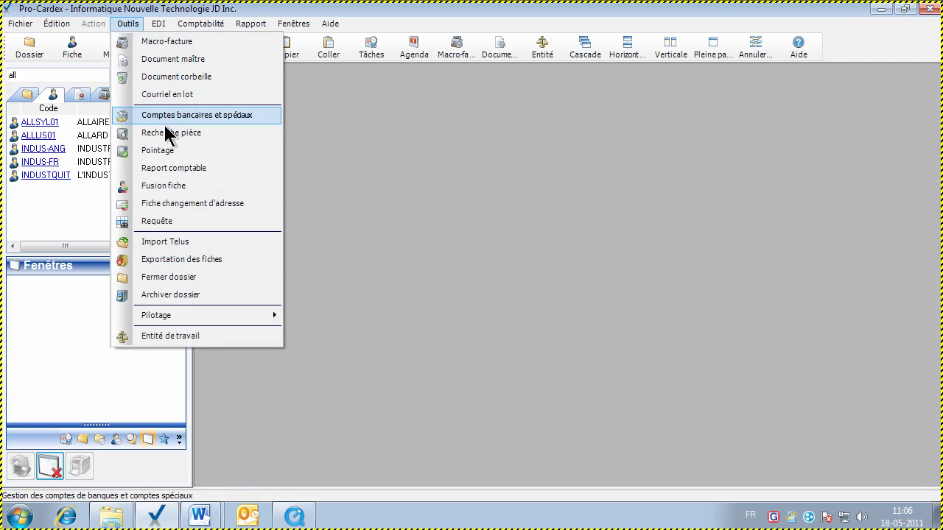
pyautogui.click(156, 150)
pyautogui.click(572, 250)
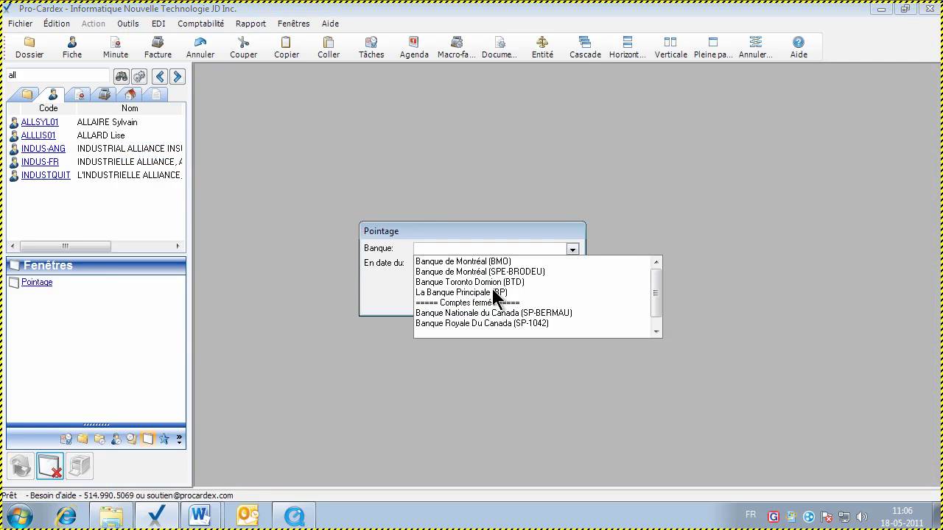
pyautogui.click(492, 288)
pyautogui.click(492, 289)
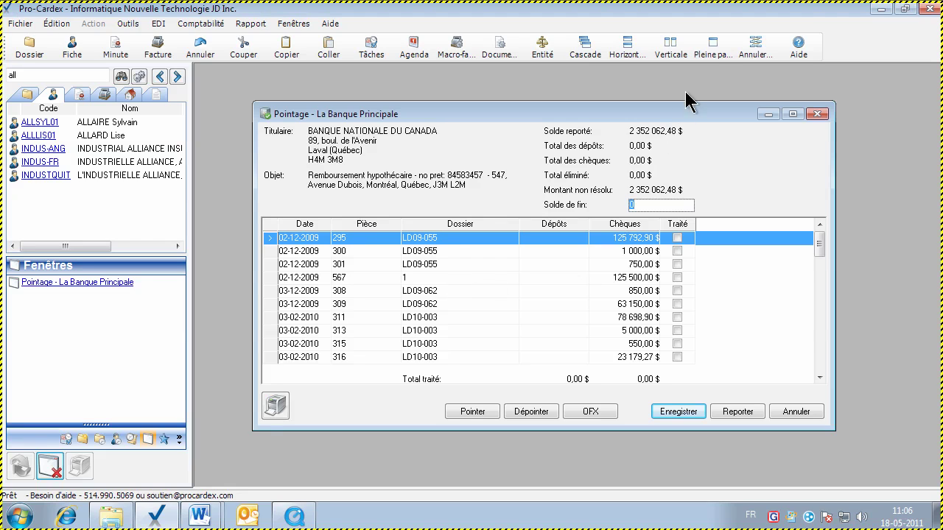
pyautogui.click(711, 52)
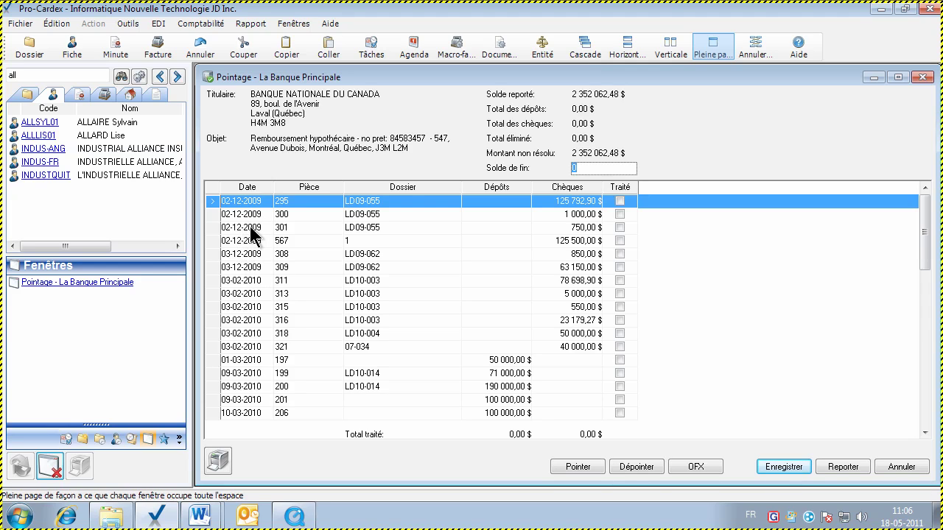
# Review the details of items 567, 313 and 311 and deposits 199 and 197
pyautogui.click(248, 240)
pyautogui.click(248, 294)
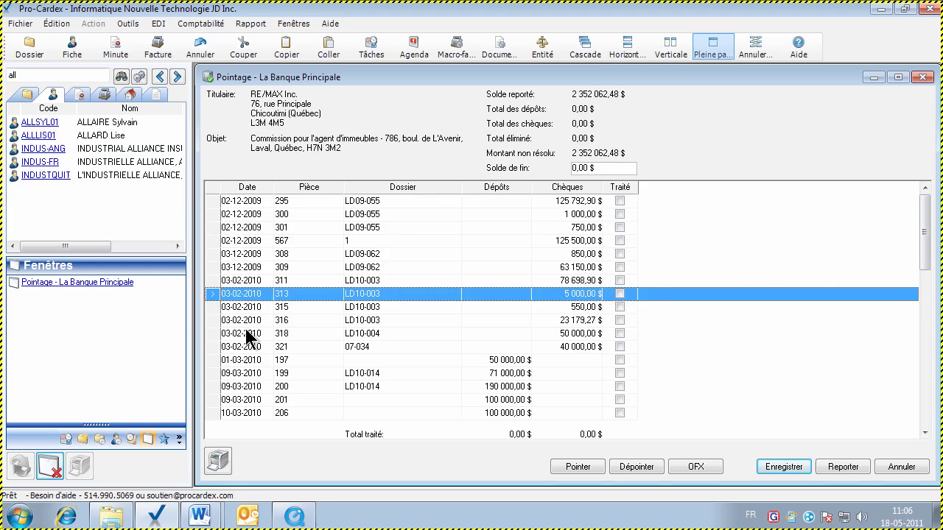
pyautogui.click(246, 373)
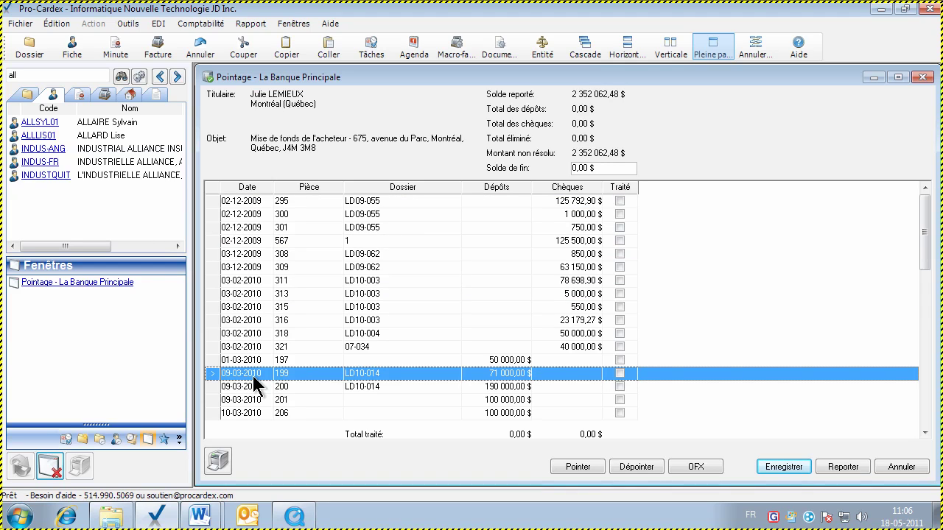
pyautogui.click(247, 298)
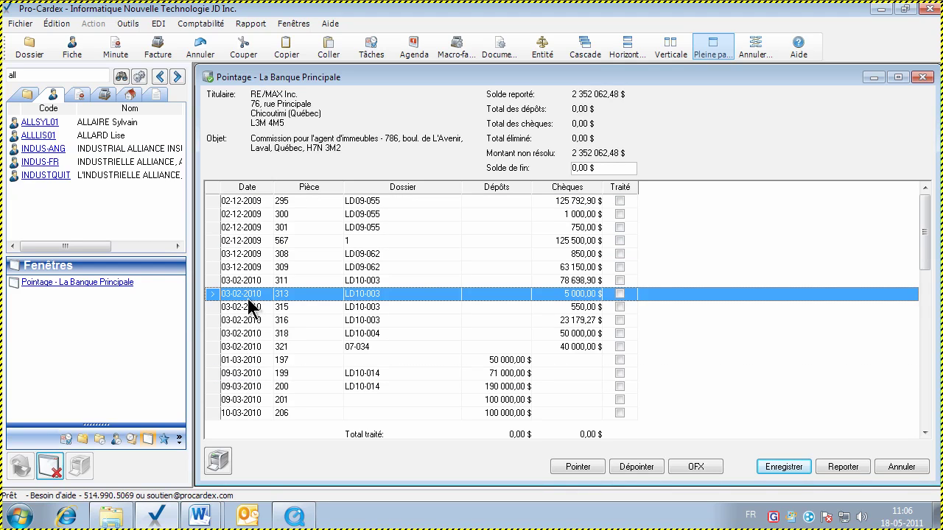
pyautogui.scroll(-1, 247, 298)
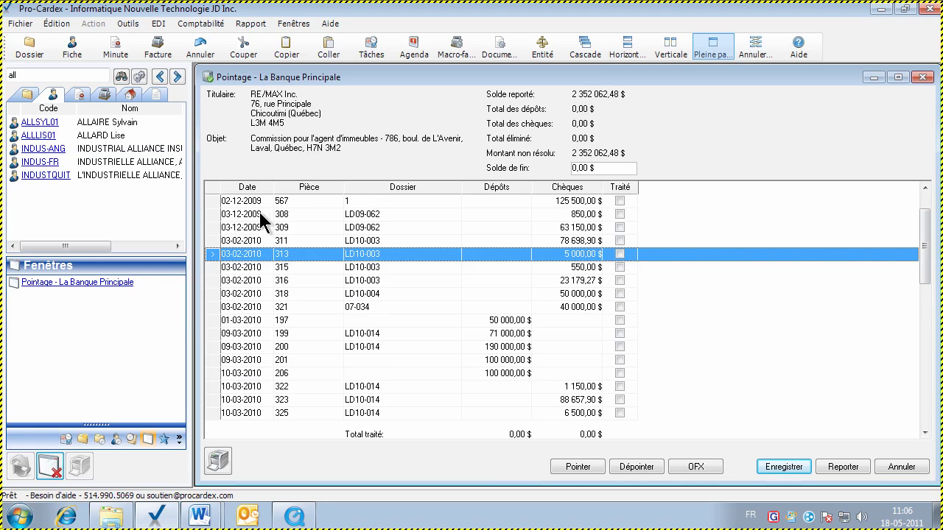
pyautogui.click(254, 202)
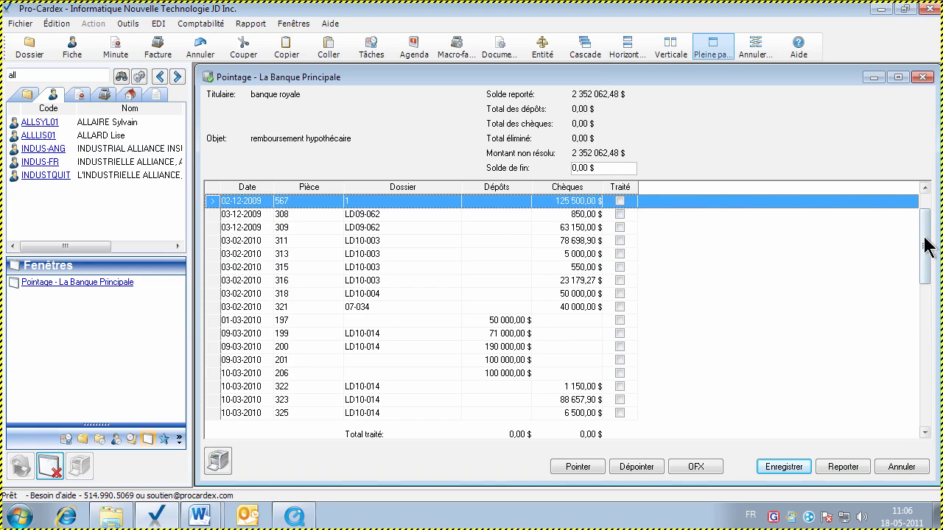
pyautogui.moveTo(928, 242); pyautogui.dragTo(926, 213)
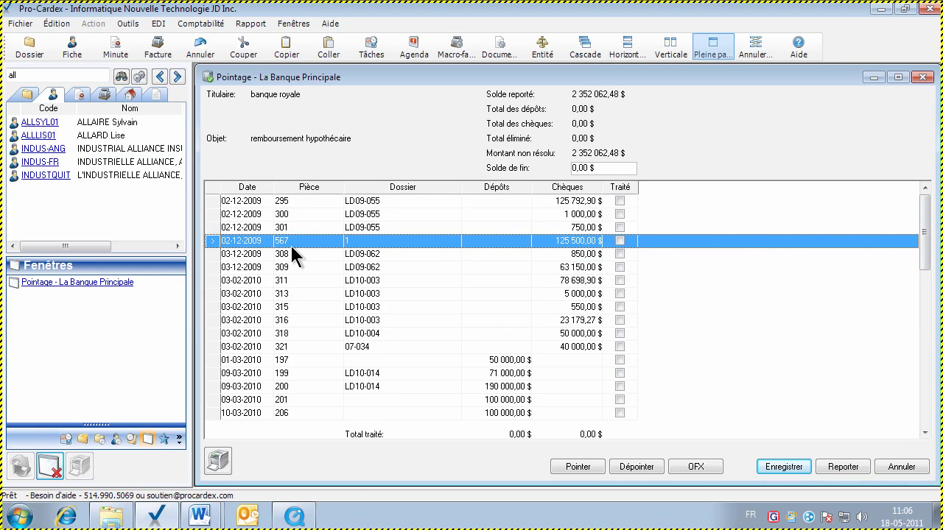
pyautogui.click(514, 359)
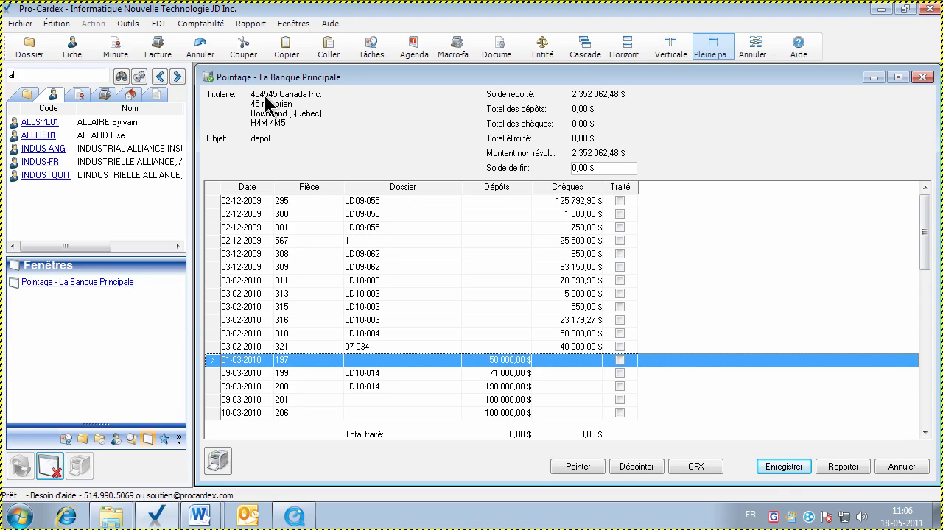
pyautogui.click(577, 281)
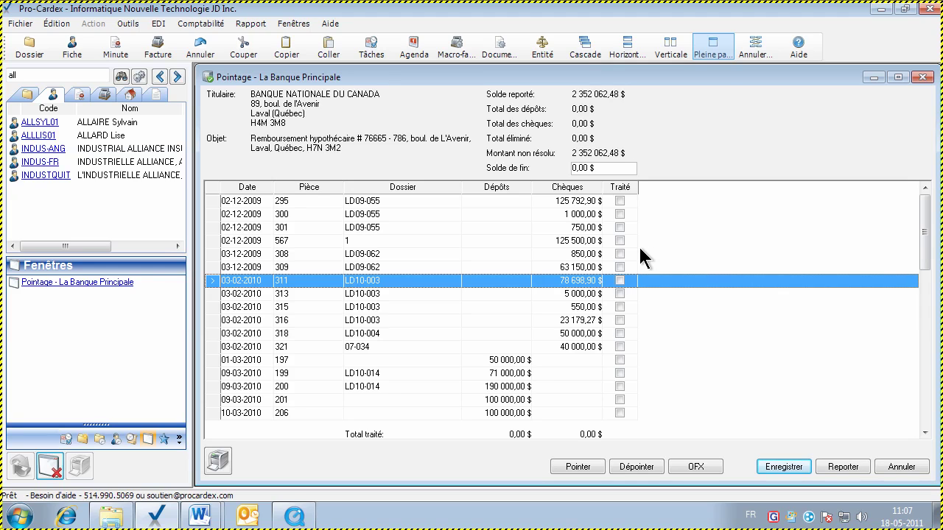
# Tick Traité for items 567, 313 and deposit 199, eliminating 201 500,00 $
pyautogui.click(619, 241)
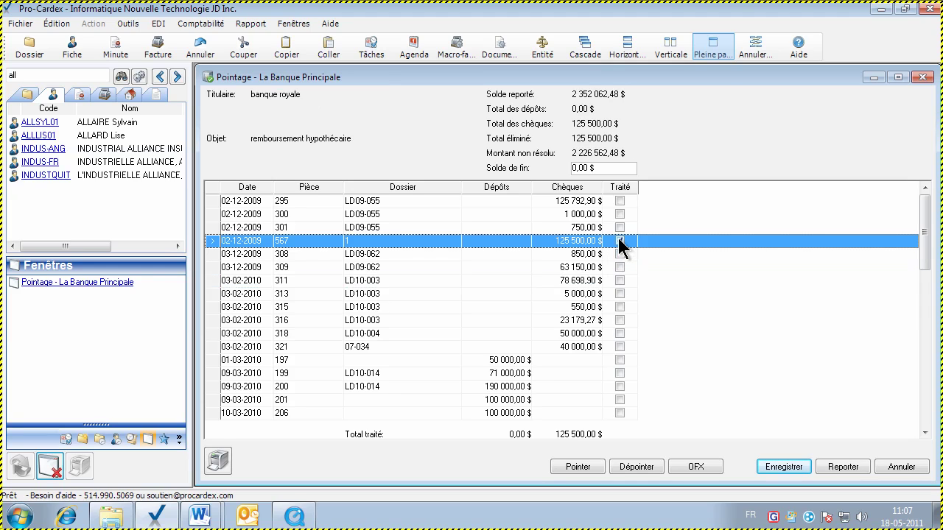
pyautogui.click(620, 294)
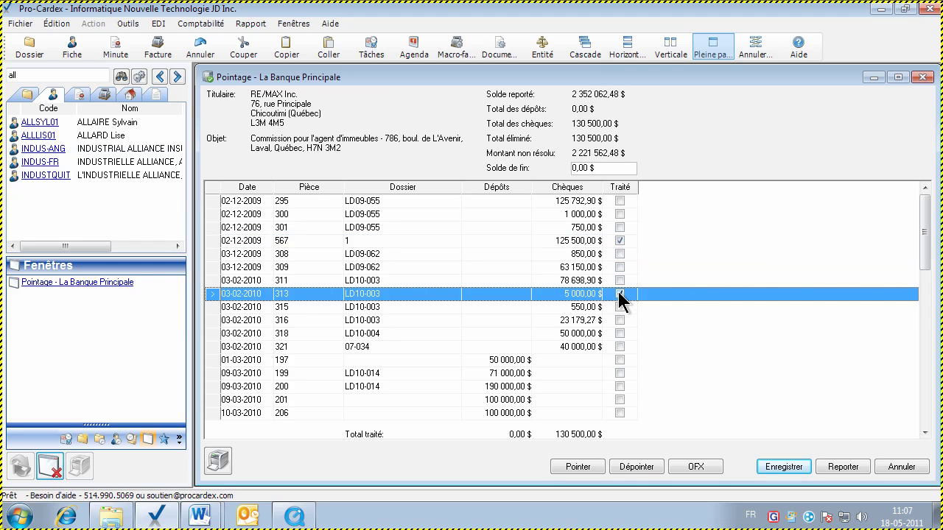
pyautogui.click(522, 375)
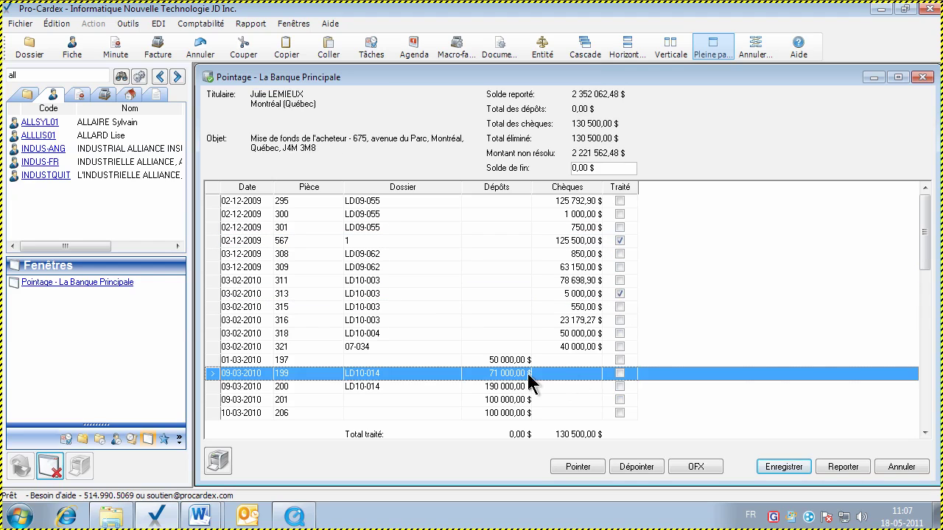
pyautogui.click(619, 373)
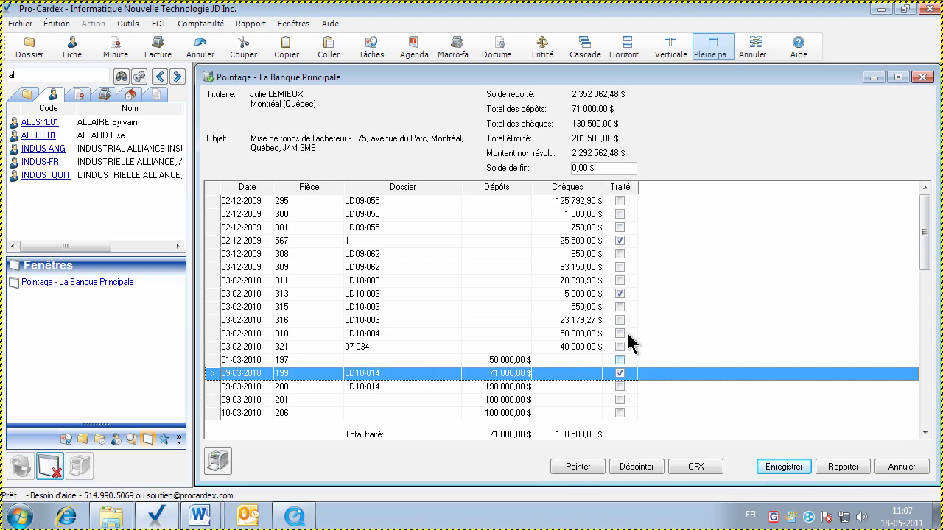
pyautogui.click(598, 166)
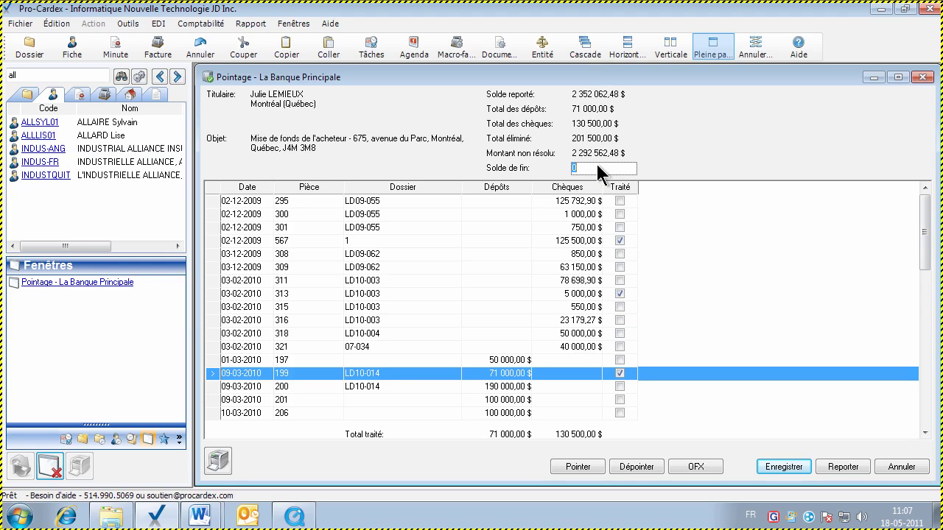
# Save a 3 143 750,20 $ ending balance and tick Traité for items 301 and 300
pyautogui.write('3143')
pyautogui.write('750')
pyautogui.write(',25')
pyautogui.click(783, 467)
pyautogui.click(620, 241)
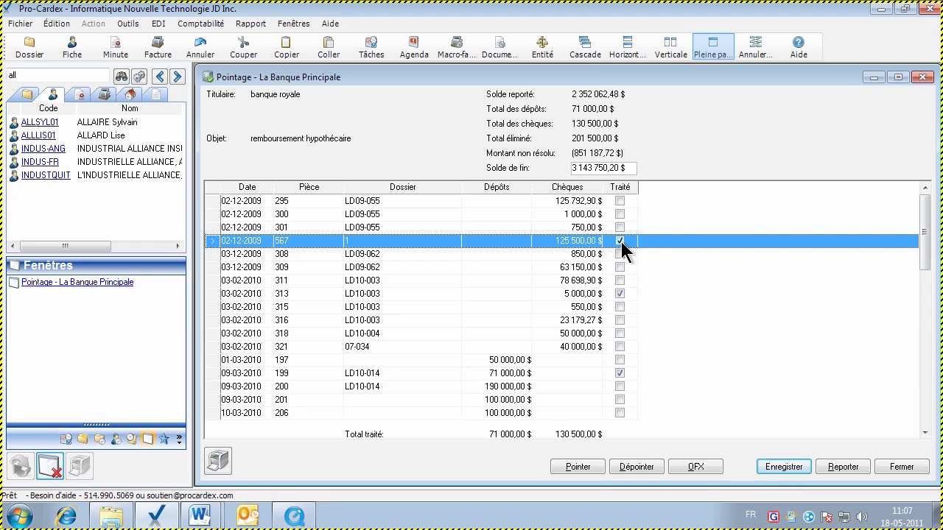
pyautogui.click(620, 228)
pyautogui.click(619, 214)
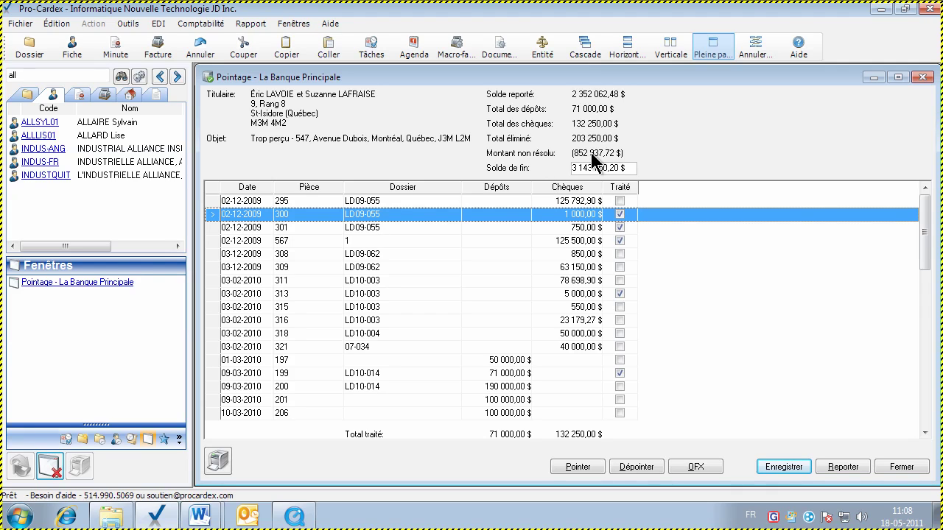
# Untick Traité on items 301, 567, 313 and deposit 199, then save the reconciliation
pyautogui.click(618, 227)
pyautogui.click(619, 241)
pyautogui.click(619, 293)
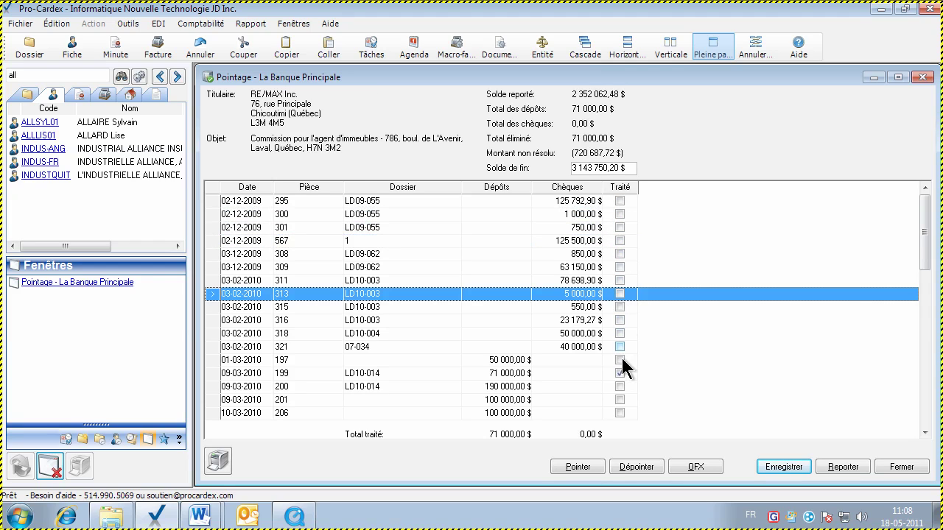
pyautogui.click(619, 373)
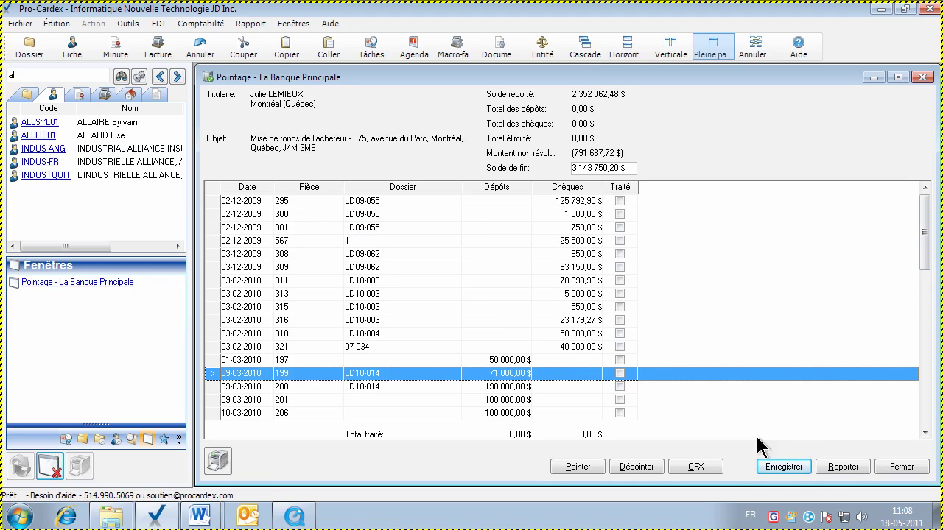
pyautogui.click(783, 467)
pyautogui.click(585, 241)
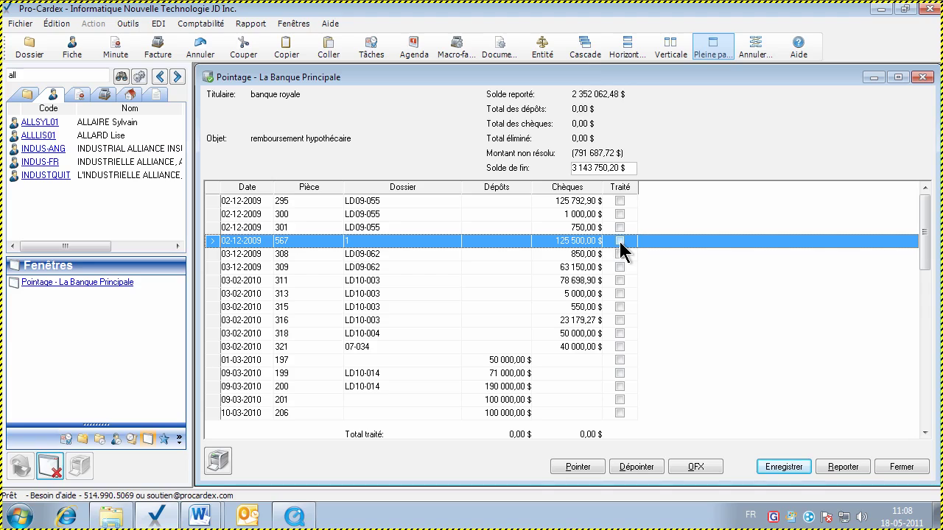
# Tick and then clear the Traité marks on items 567 and 308, leaving both unticked
pyautogui.click(619, 242)
pyautogui.click(619, 254)
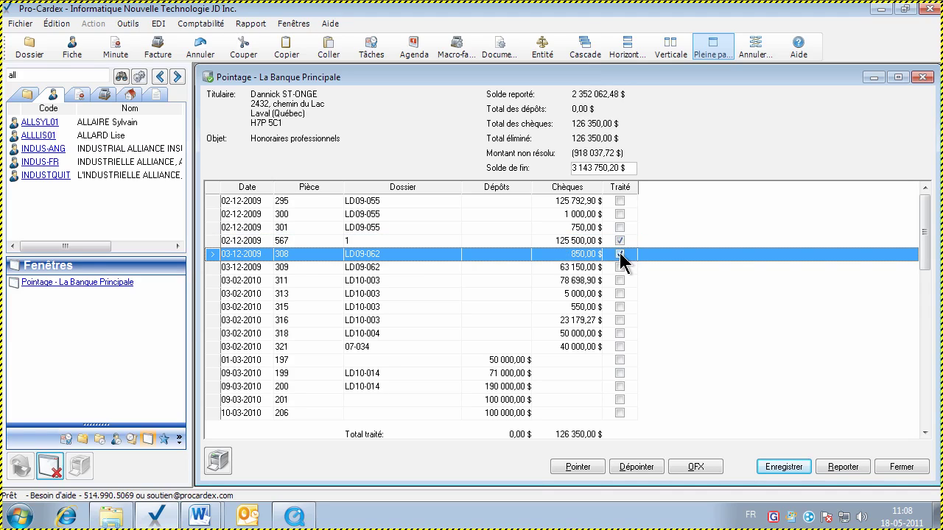
pyautogui.click(619, 254)
pyautogui.click(619, 241)
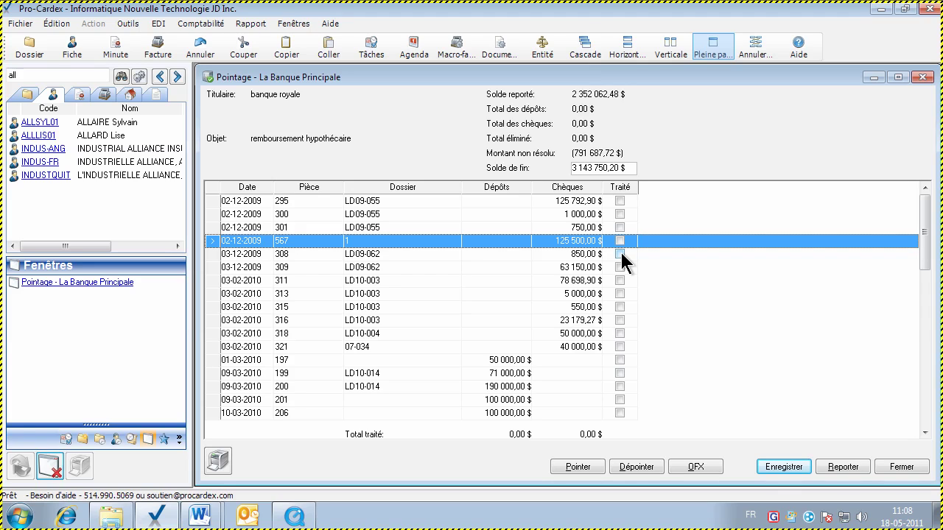
pyautogui.click(621, 252)
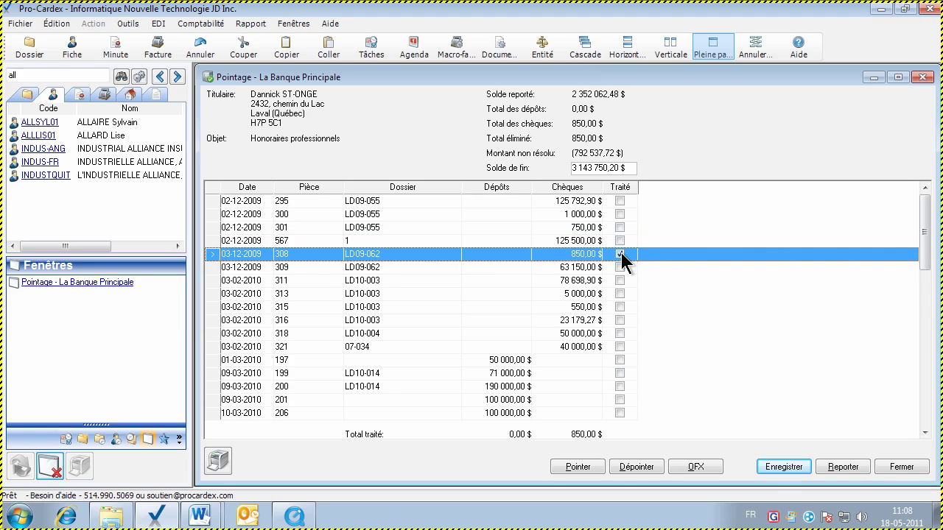
pyautogui.click(620, 242)
pyautogui.click(619, 242)
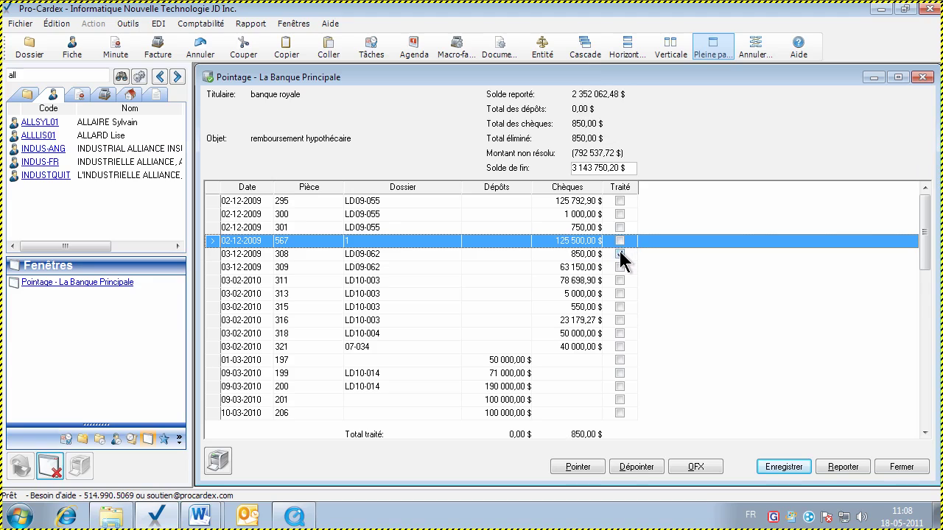
pyautogui.click(619, 252)
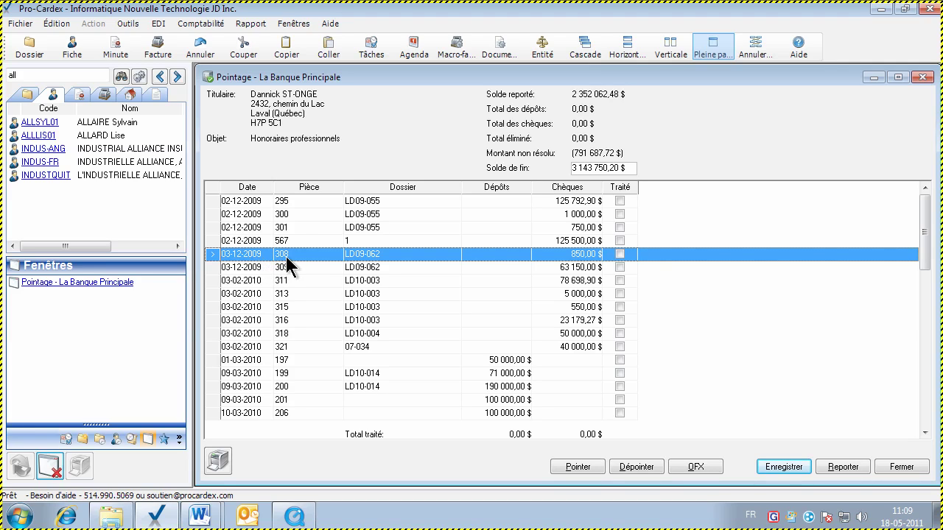
# Toggle cheque 308's Traité mark on and off again, and view cheque 316's details
pyautogui.click(619, 254)
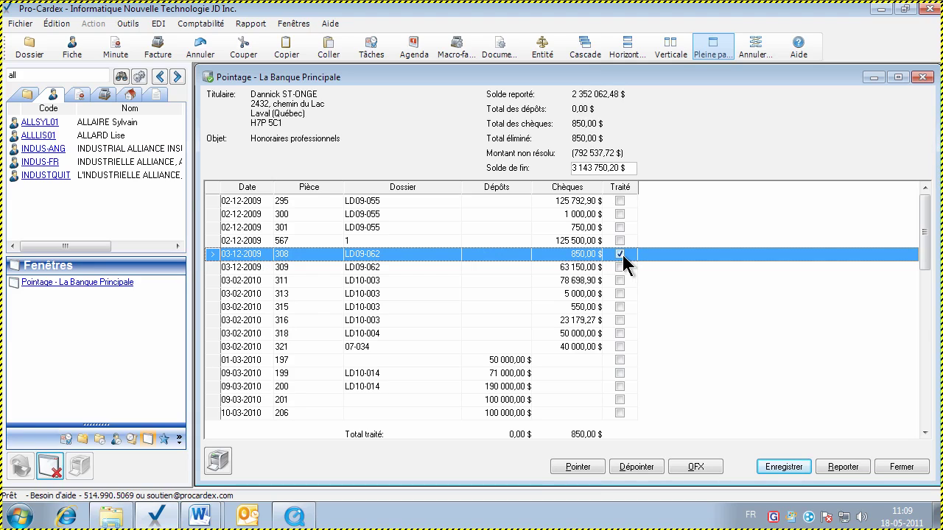
pyautogui.click(619, 255)
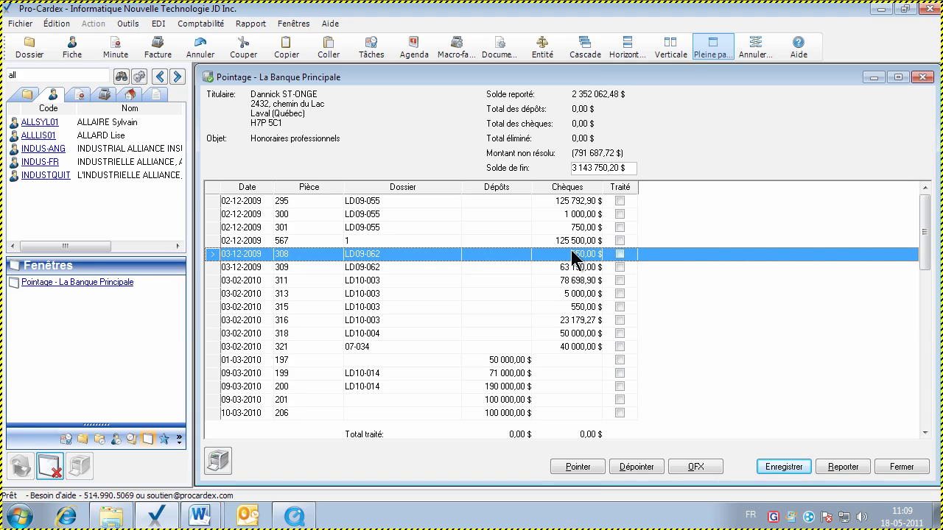
pyautogui.click(568, 321)
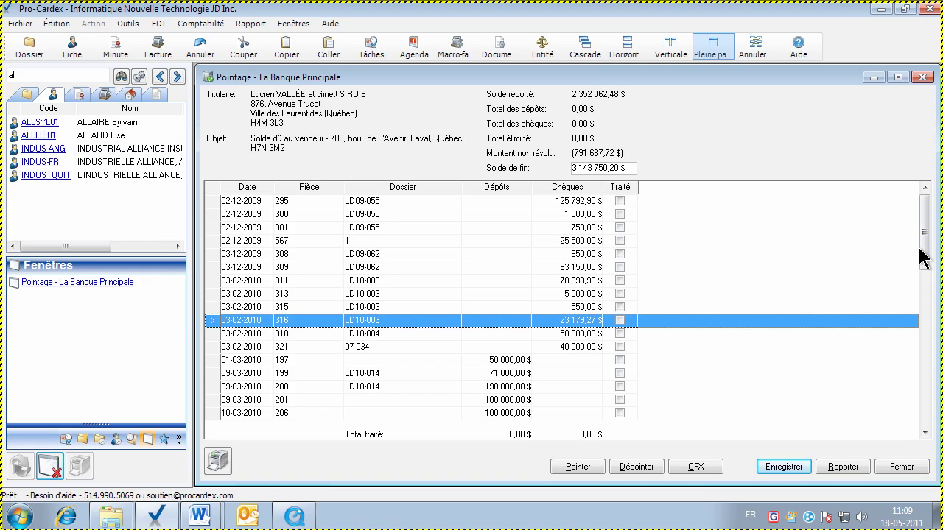
pyautogui.moveTo(925, 256); pyautogui.dragTo(925, 308)
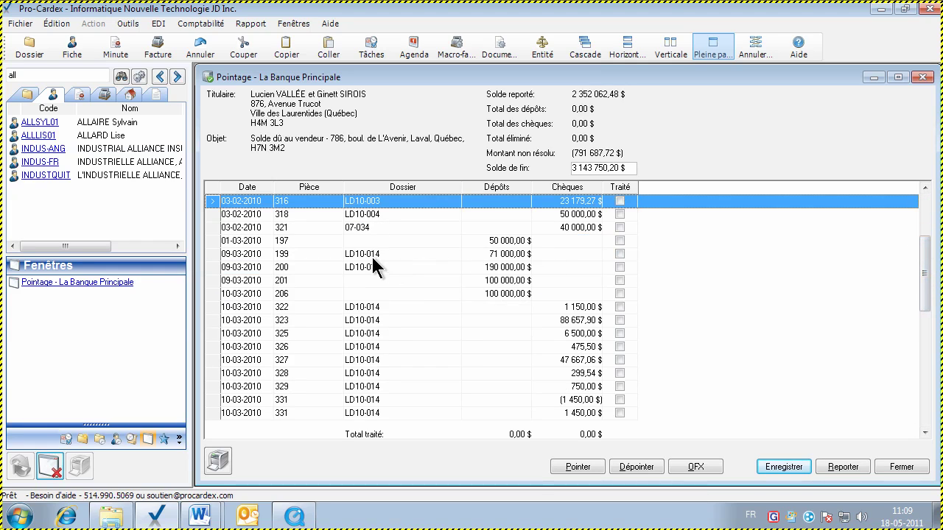
pyautogui.click(399, 245)
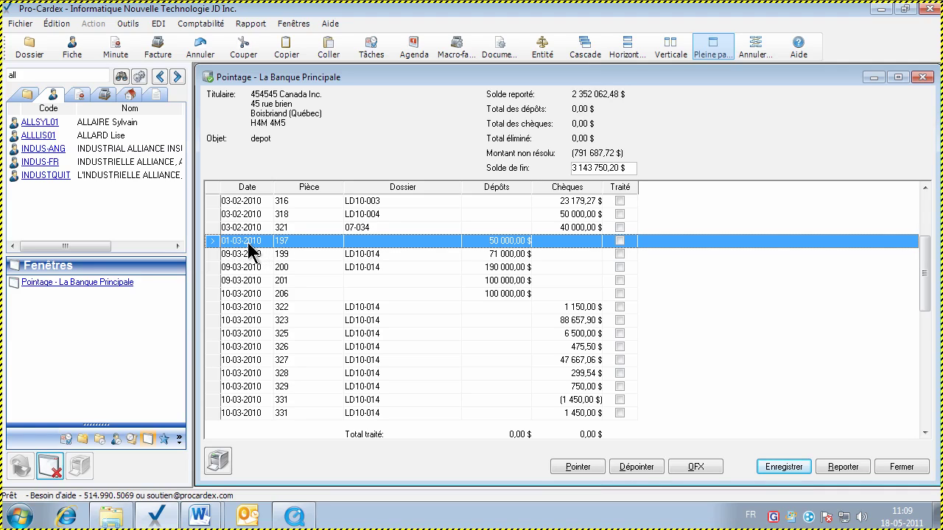
pyautogui.click(618, 241)
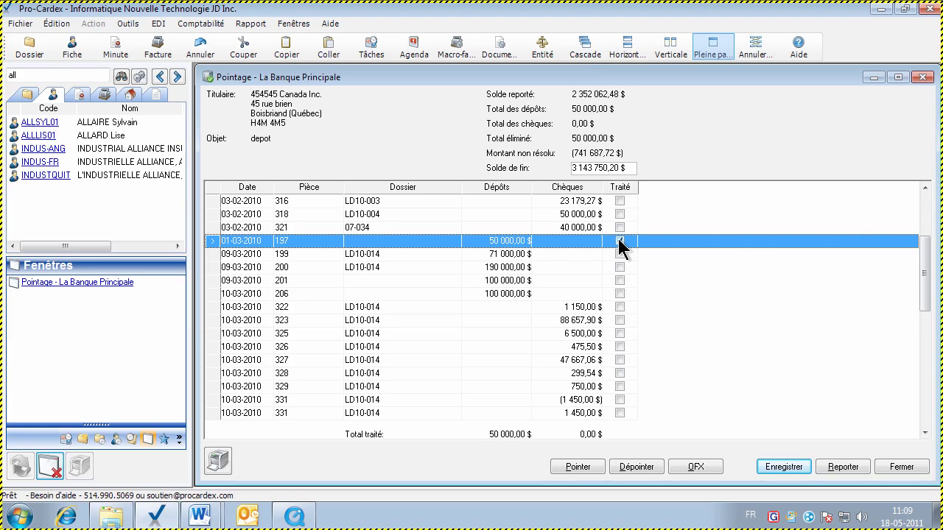
pyautogui.click(618, 240)
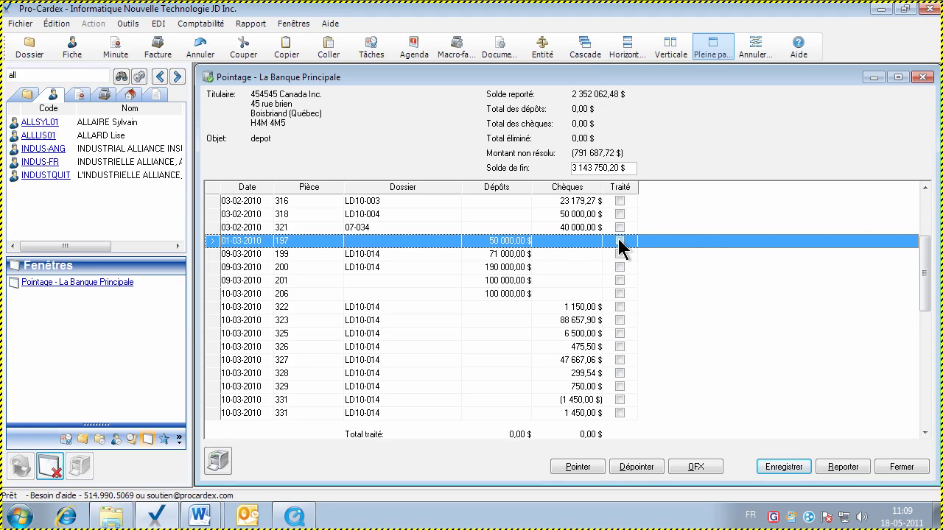
pyautogui.click(621, 280)
pyautogui.click(619, 293)
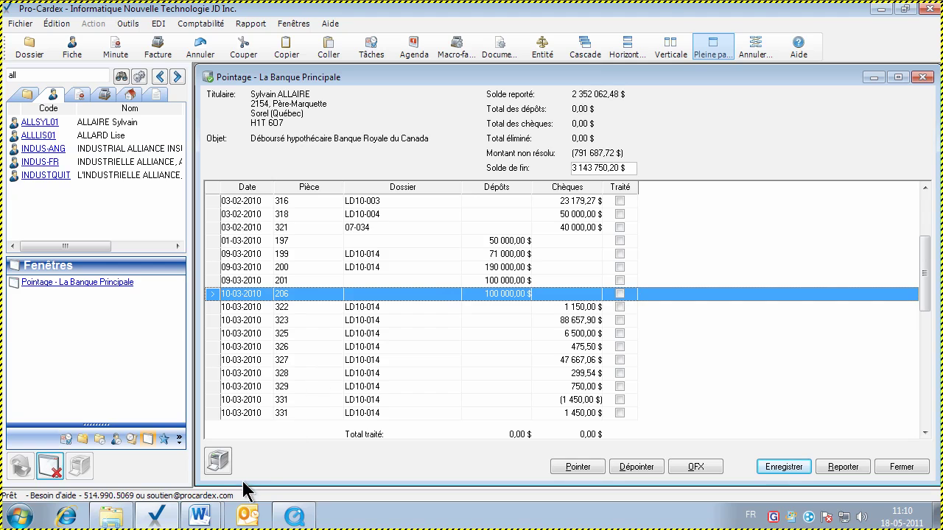
# Bring the Ecran banques Word guide forward and shrink the page view to 160%
pyautogui.moveTo(198, 512)
pyautogui.click(200, 458)
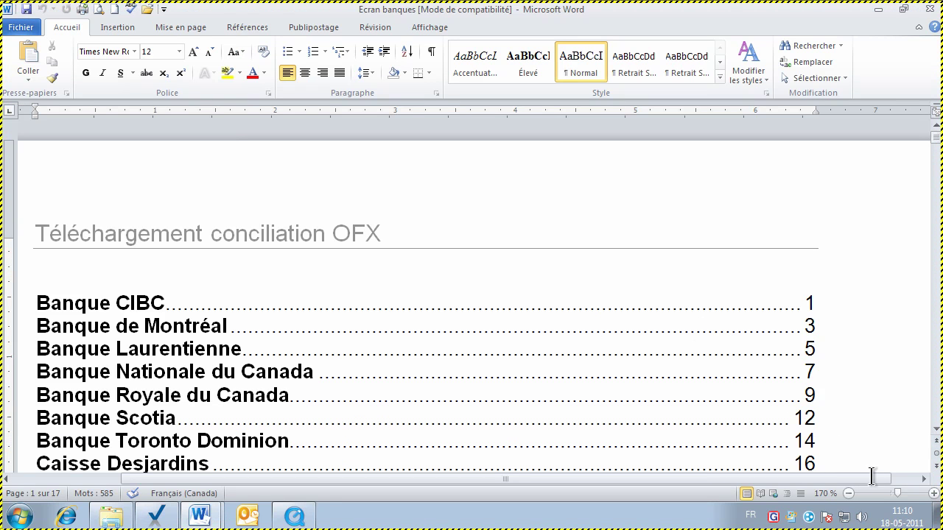
pyautogui.click(848, 493)
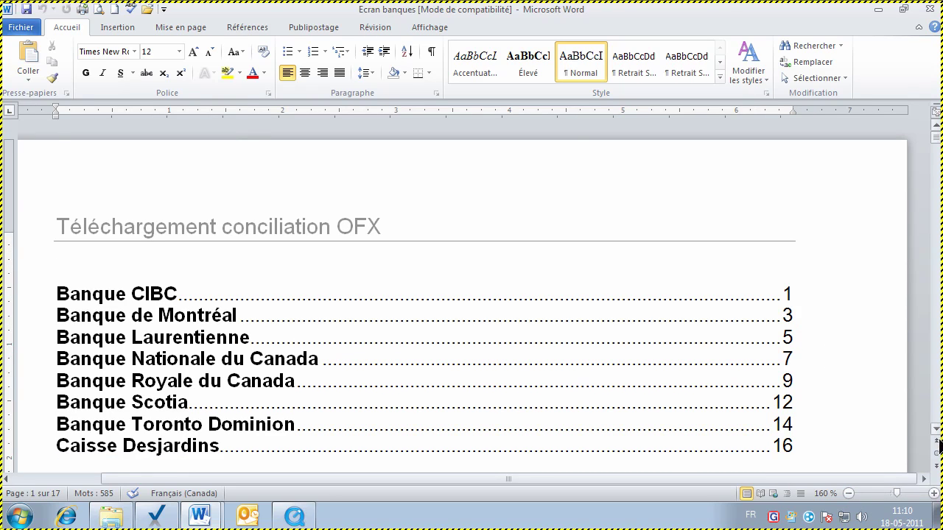
pyautogui.click(936, 430)
pyautogui.click(936, 430)
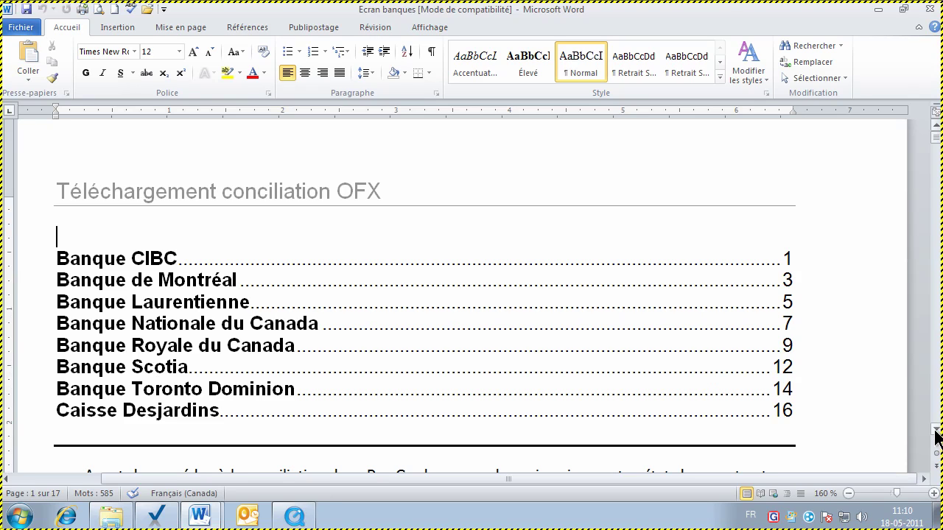
pyautogui.click(936, 430)
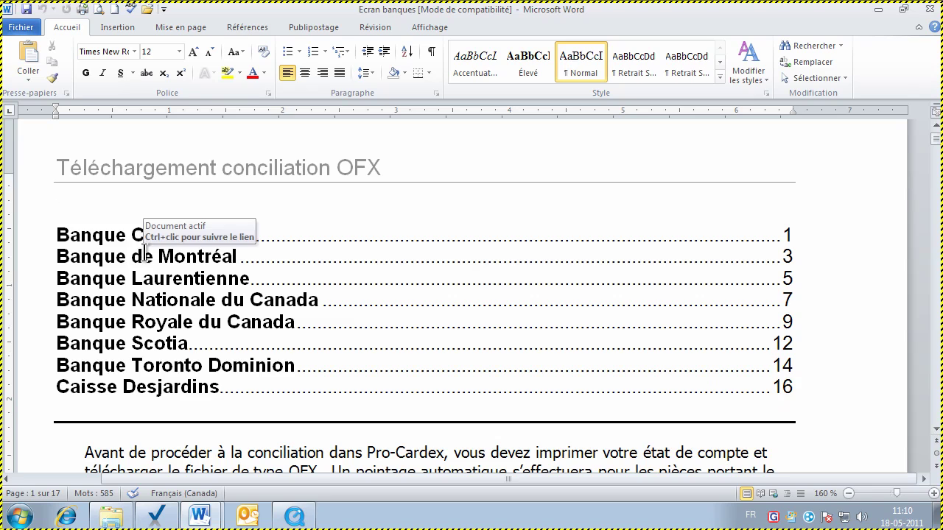
# Check the Banque de Montréal, Banque Nationale and Banque Toronto Dominion sections from the table of contents
pyautogui.click(145, 254)
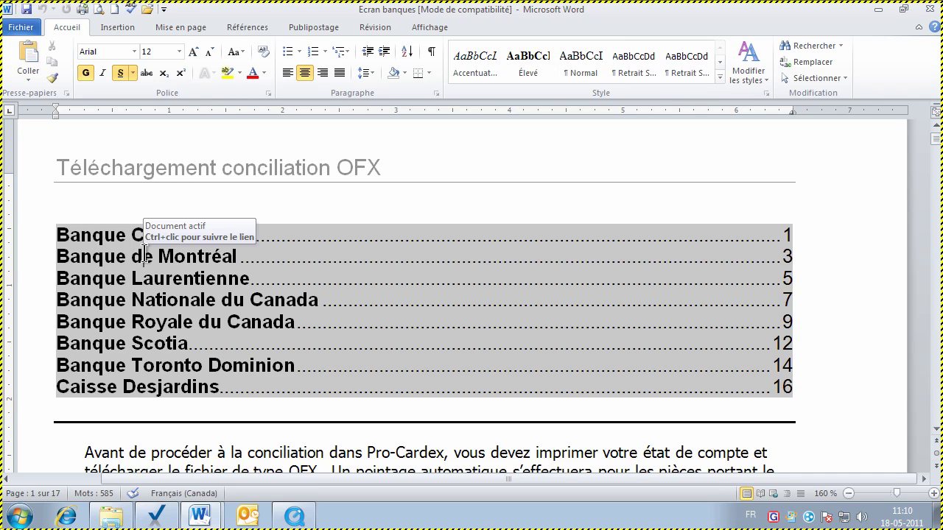
pyautogui.keyDown('ctrl'); pyautogui.click(145, 254); pyautogui.keyUp('ctrl')
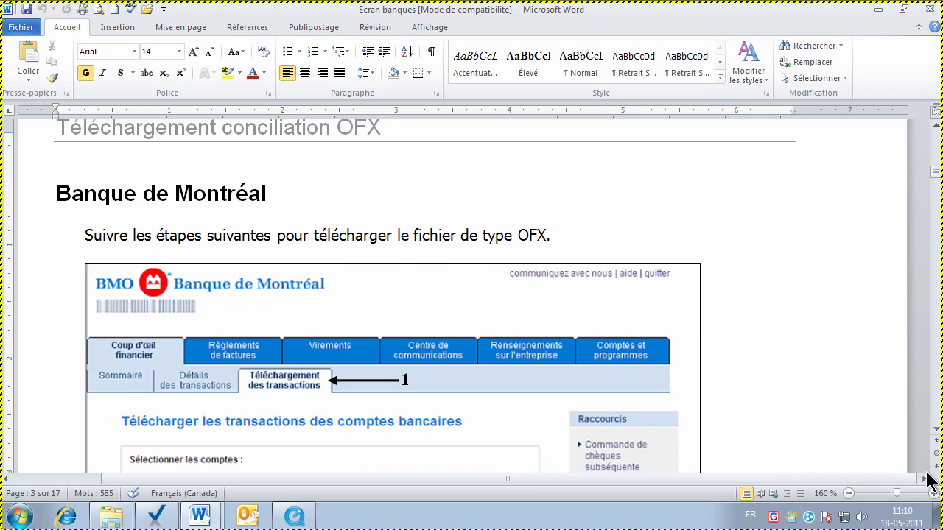
pyautogui.hotkey('ctrl', 'Home')
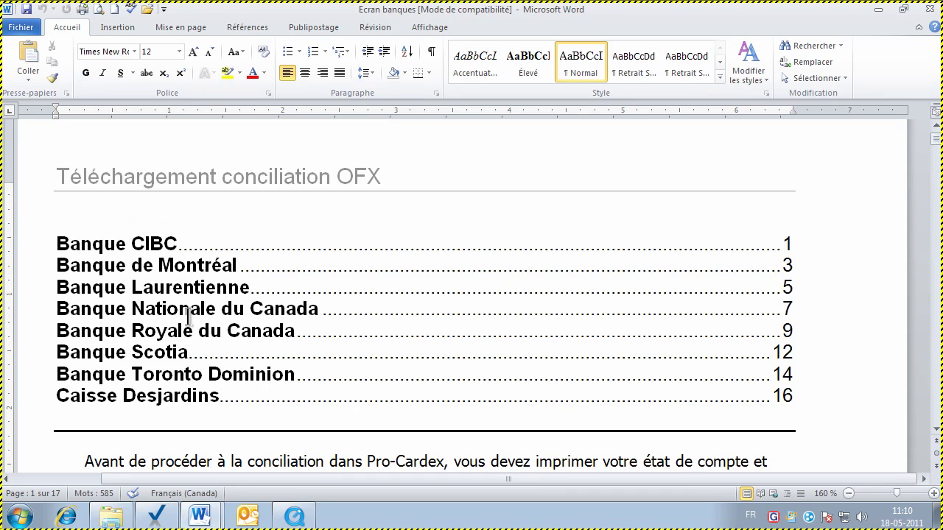
pyautogui.keyDown('ctrl'); pyautogui.click(187, 315); pyautogui.keyUp('ctrl')
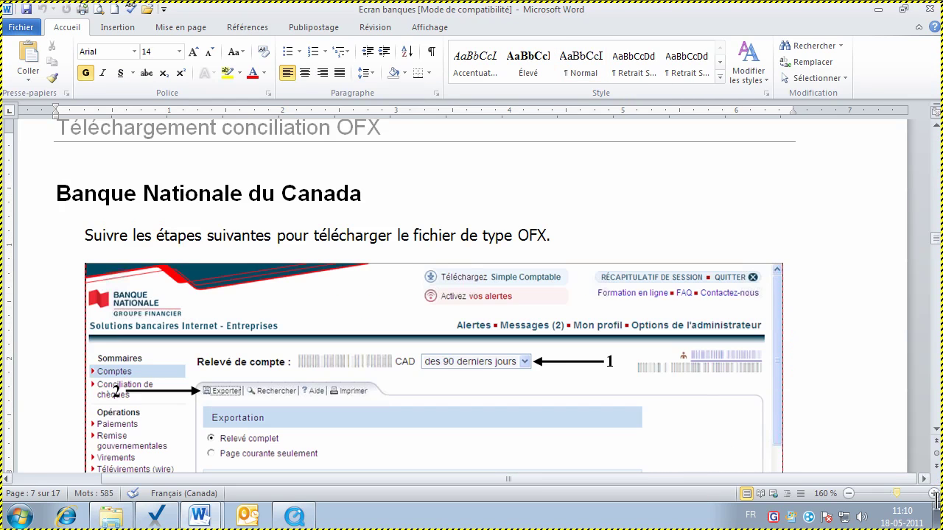
pyautogui.hotkey('ctrl', 'Home')
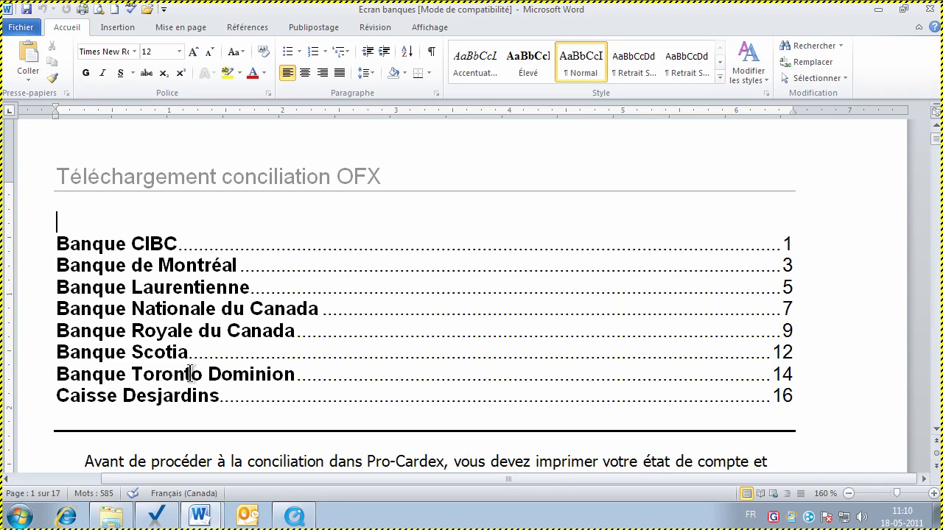
pyautogui.keyDown('ctrl'); pyautogui.click(176, 374); pyautogui.keyUp('ctrl')
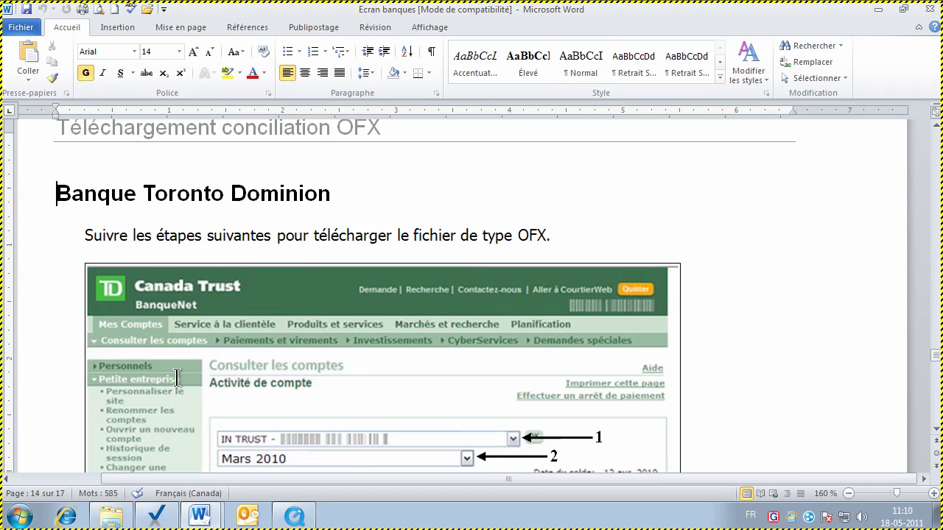
pyautogui.hotkey('ctrl', 'Home')
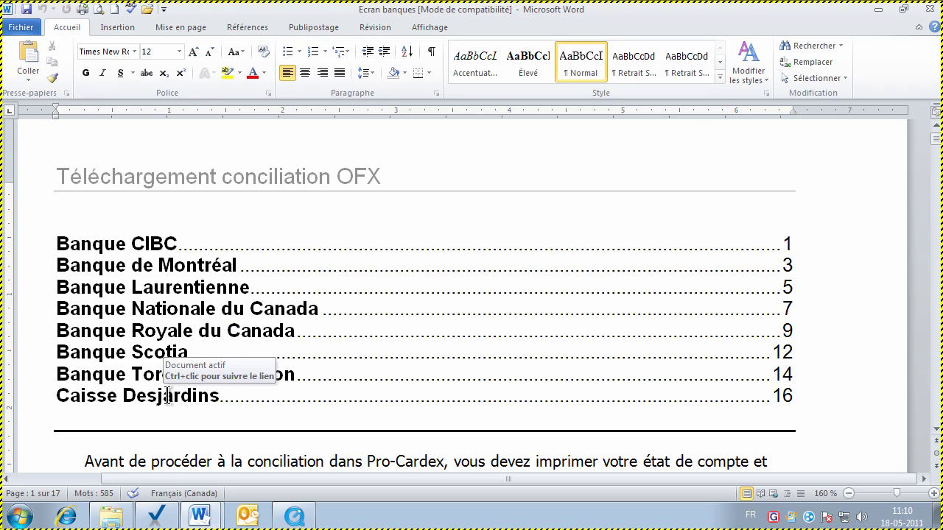
# Jump to the Caisse Desjardins section and read its download confirmation instructions
pyautogui.keyDown('ctrl'); pyautogui.click(168, 395); pyautogui.keyUp('ctrl')
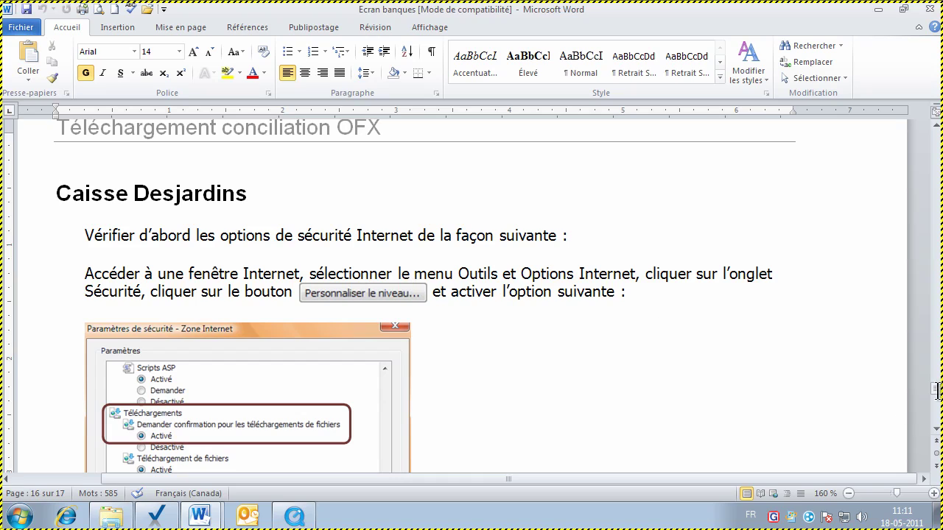
pyautogui.scroll(-3, 939, 433)
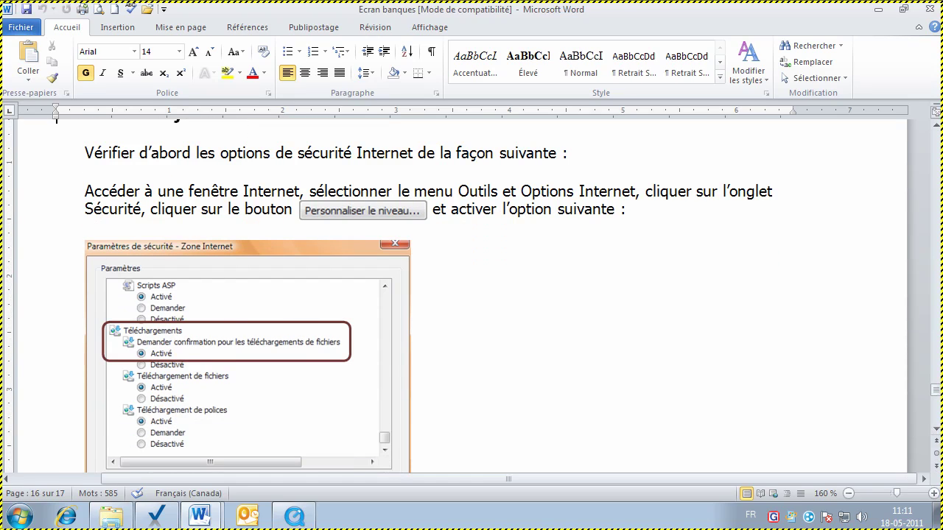
pyautogui.click(936, 430)
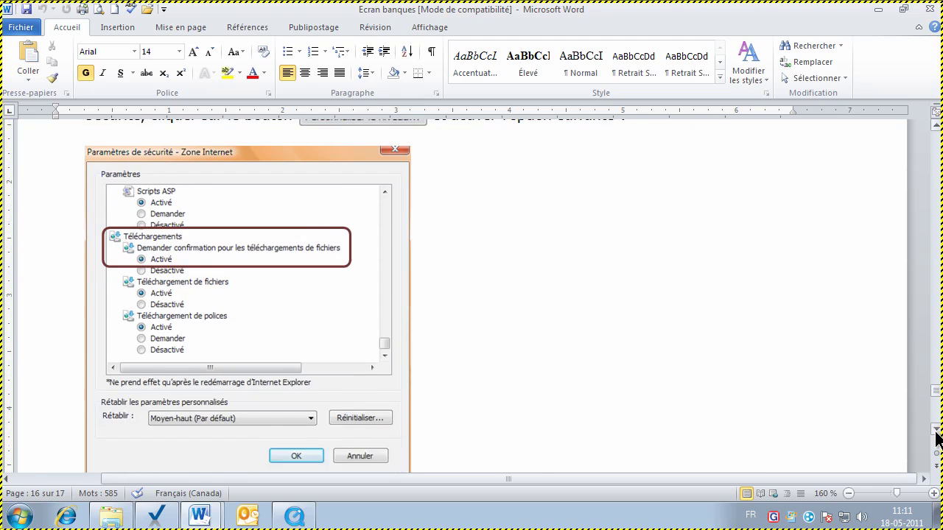
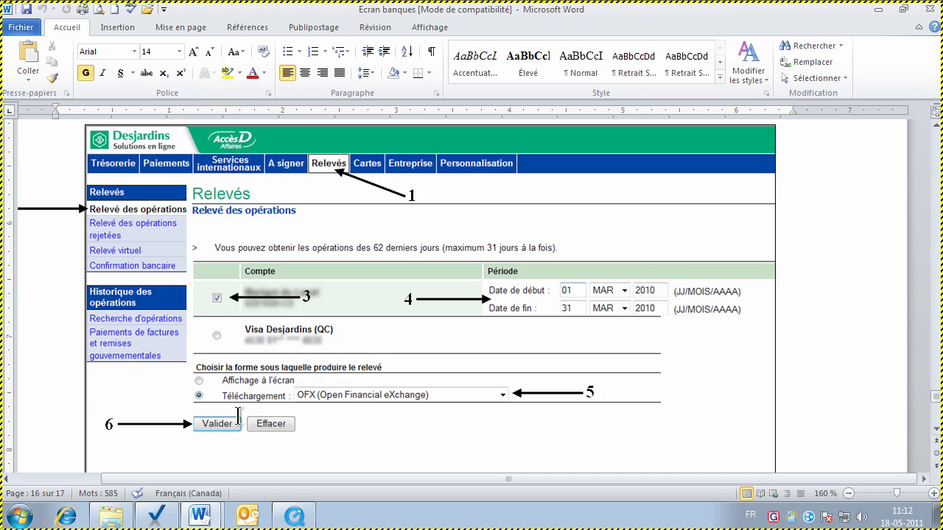
# Read through the Desjardins OFX download and save instructions on pages 16–17 of the guide
pyautogui.scroll(-3, 938, 433)
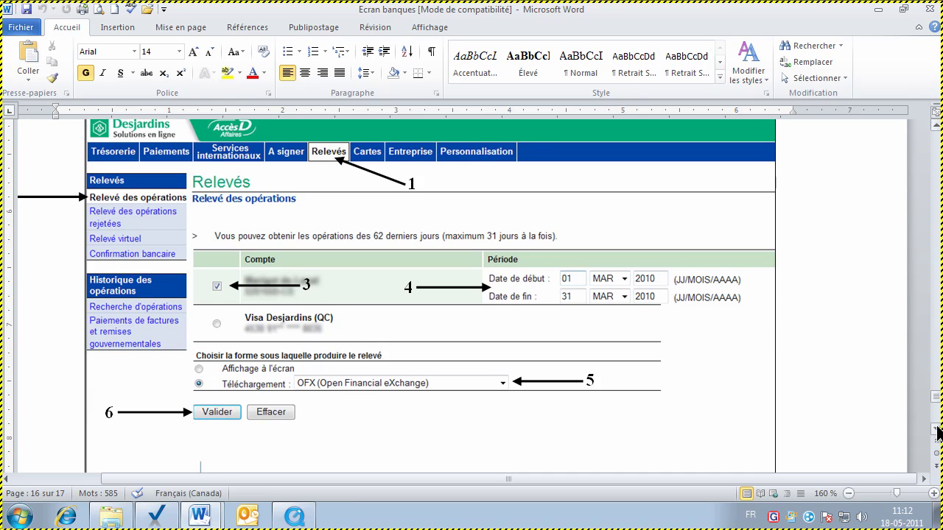
pyautogui.scroll(-12, 938, 433)
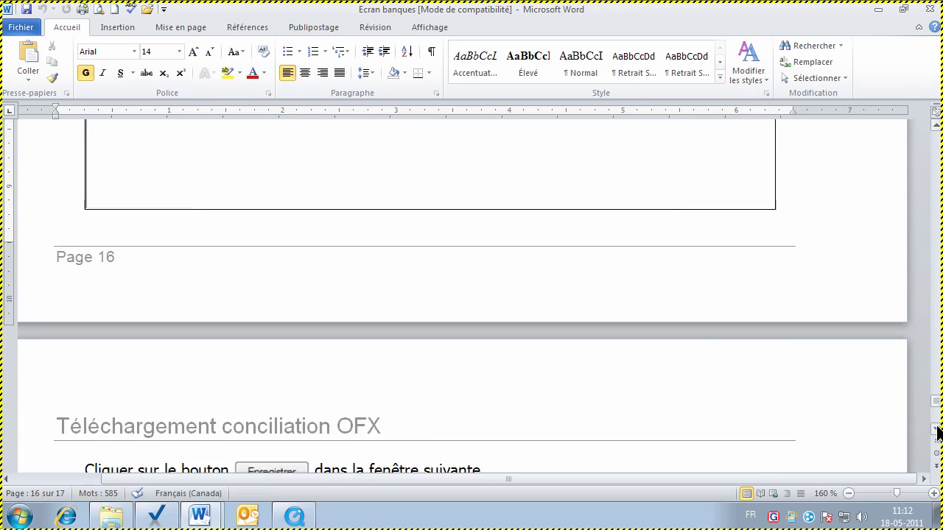
pyautogui.scroll(-6, 938, 433)
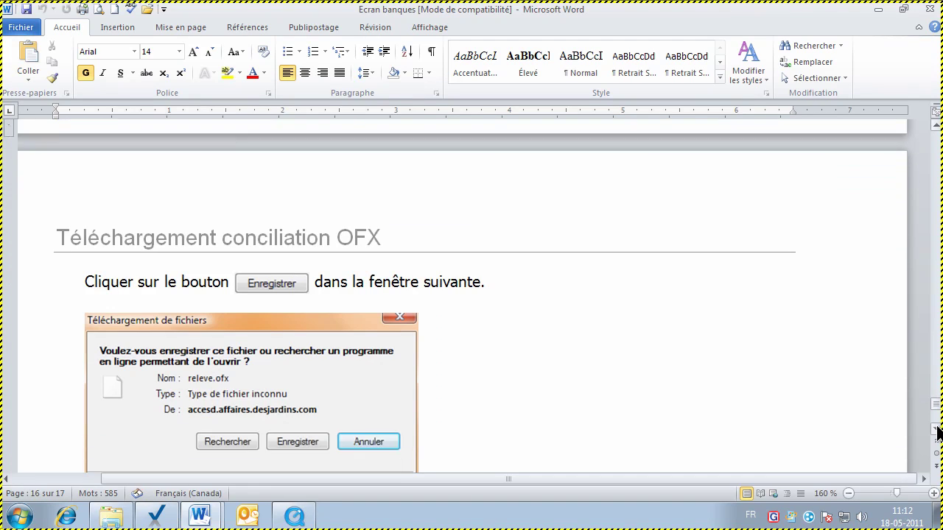
pyautogui.scroll(-1, 938, 433)
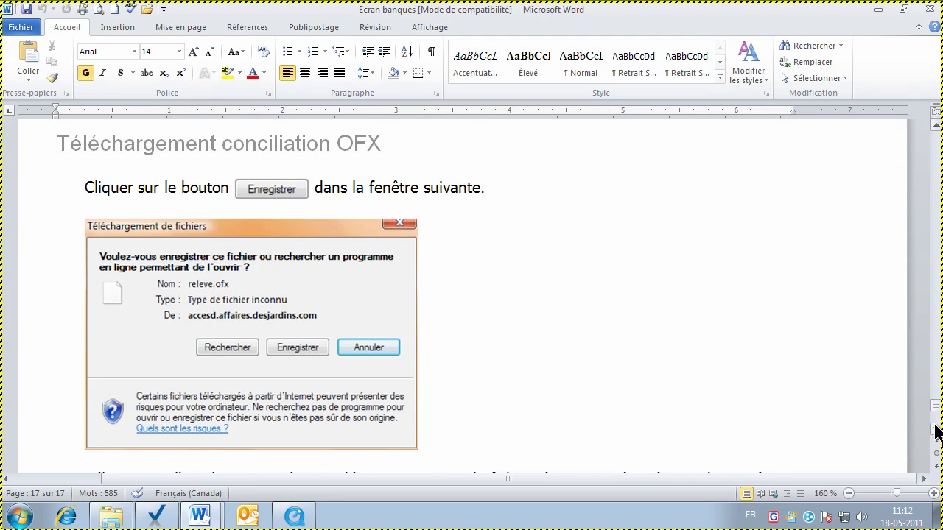
pyautogui.scroll(-8, 937, 433)
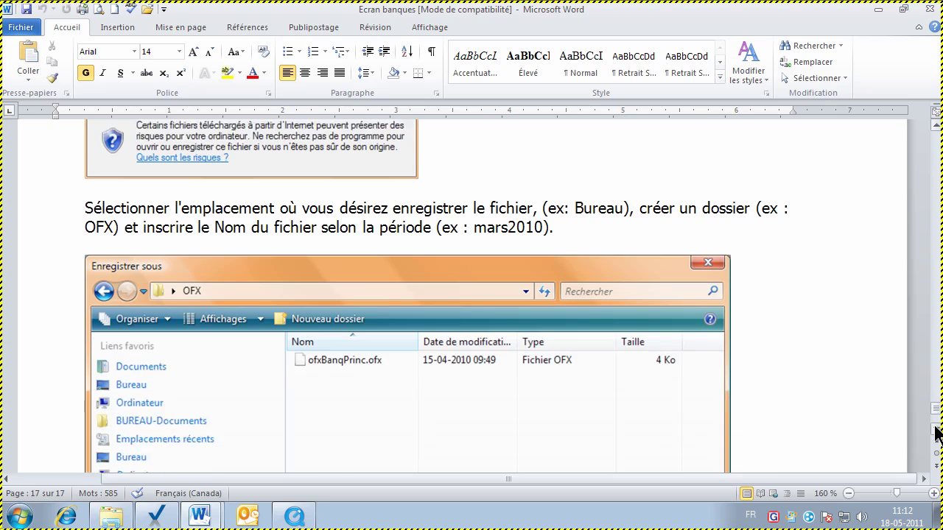
pyautogui.scroll(-3, 937, 433)
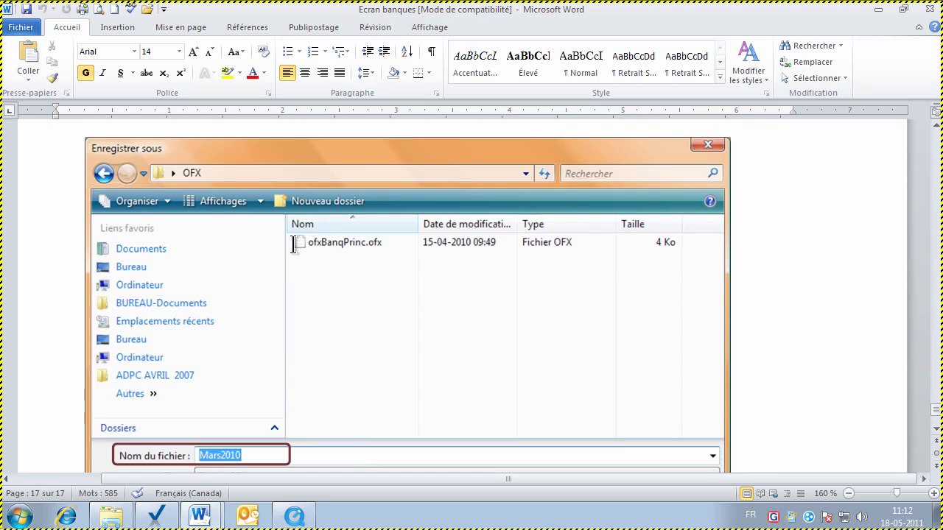
pyautogui.scroll(-1, 935, 434)
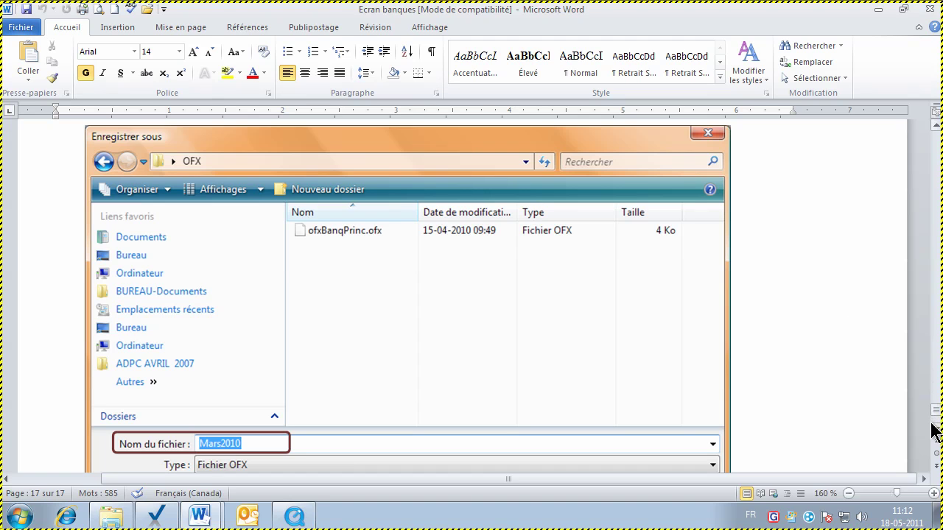
pyautogui.scroll(-5, 937, 433)
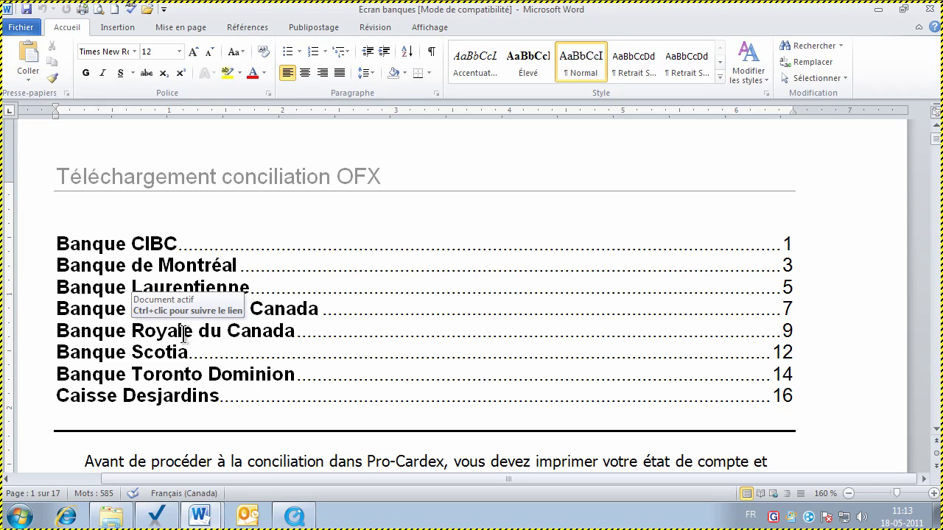
# Jump to the Banque Royale du Canada OFX instructions, browse to page 11, then return to Pro-Cardex
pyautogui.keyDown('ctrl'); pyautogui.click(183, 333); pyautogui.keyUp('ctrl')
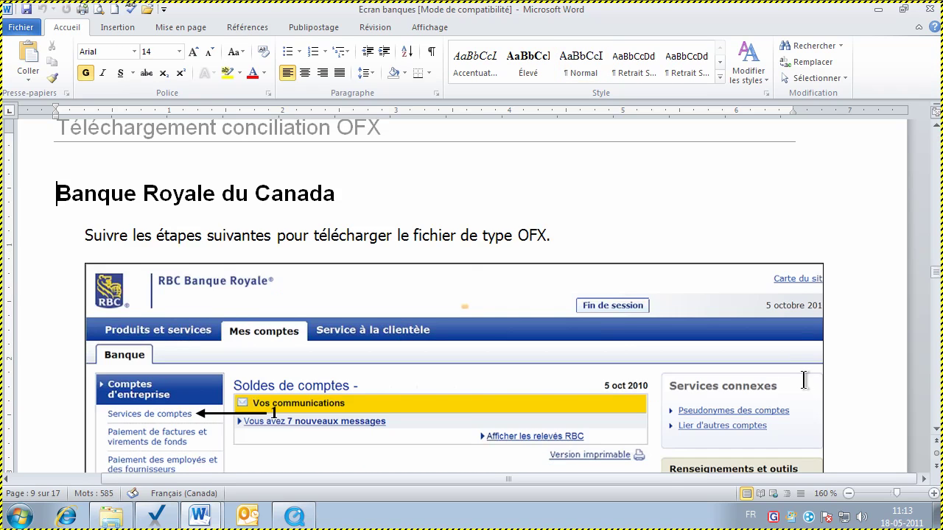
pyautogui.moveTo(935, 431); pyautogui.dragTo(936, 434)
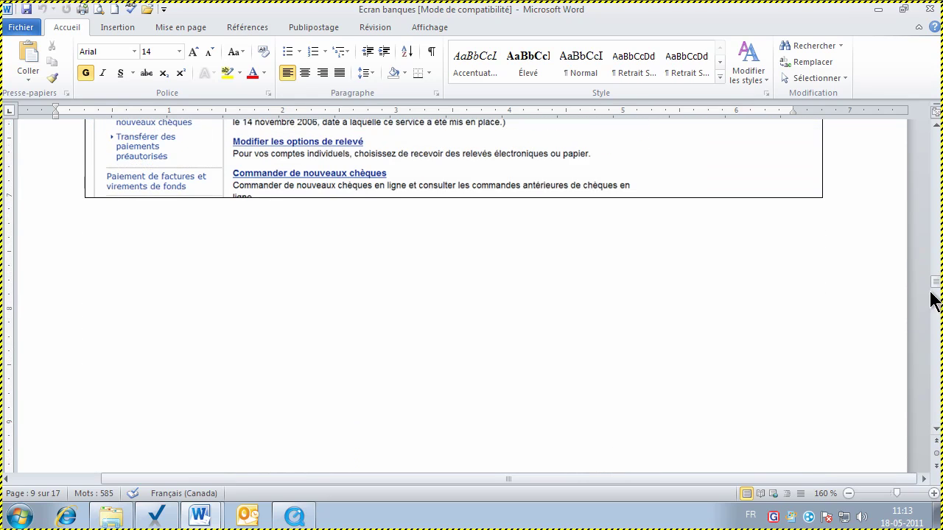
pyautogui.moveTo(937, 287); pyautogui.dragTo(937, 313)
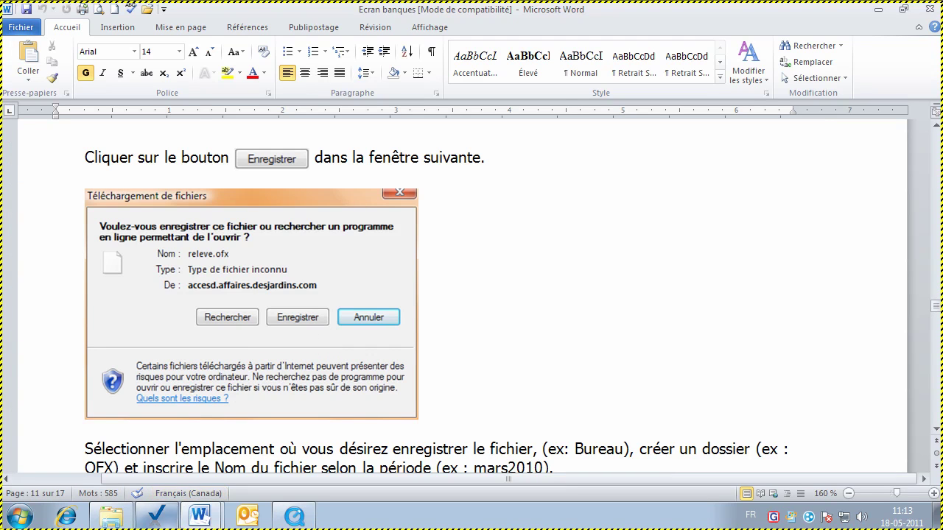
pyautogui.click(156, 515)
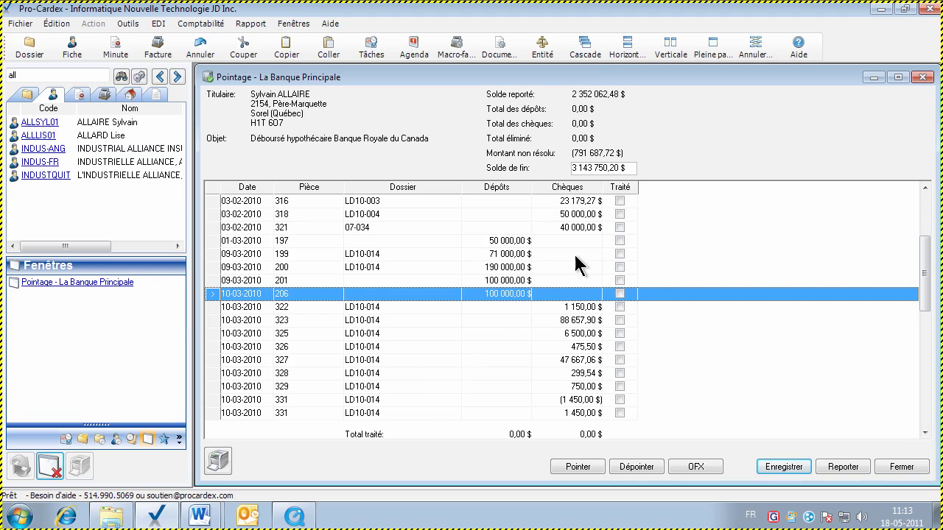
# Close Pointage and reopen the reconciliation for La Banque Principale (BP) through Outils > Pointage
pyautogui.click(899, 466)
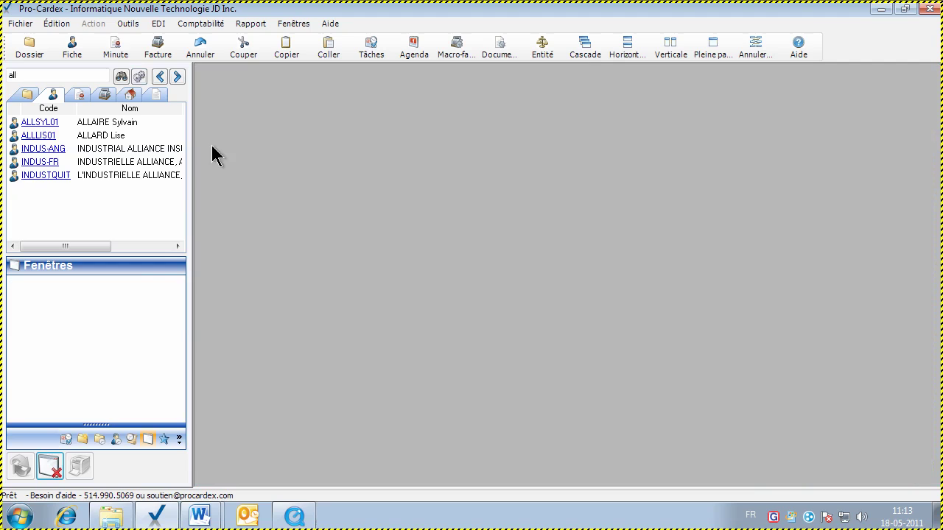
pyautogui.click(127, 28)
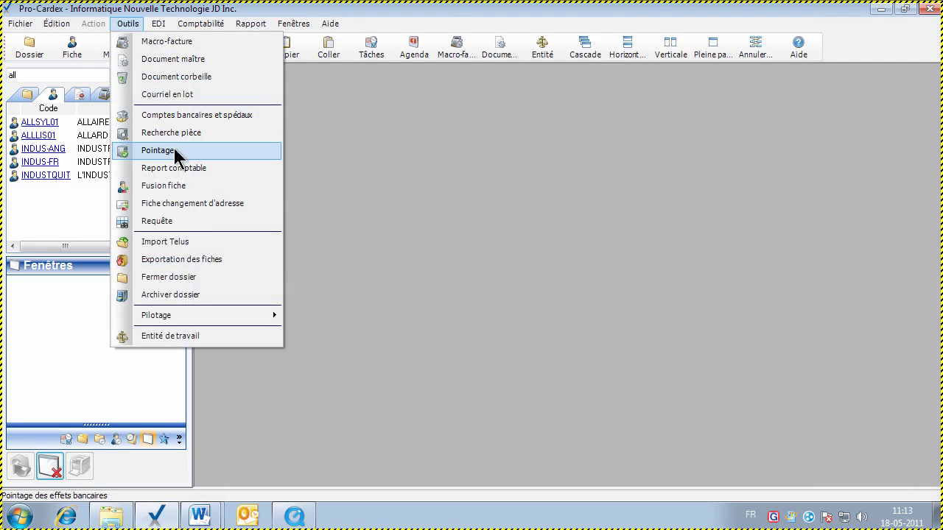
pyautogui.click(174, 150)
pyautogui.click(571, 250)
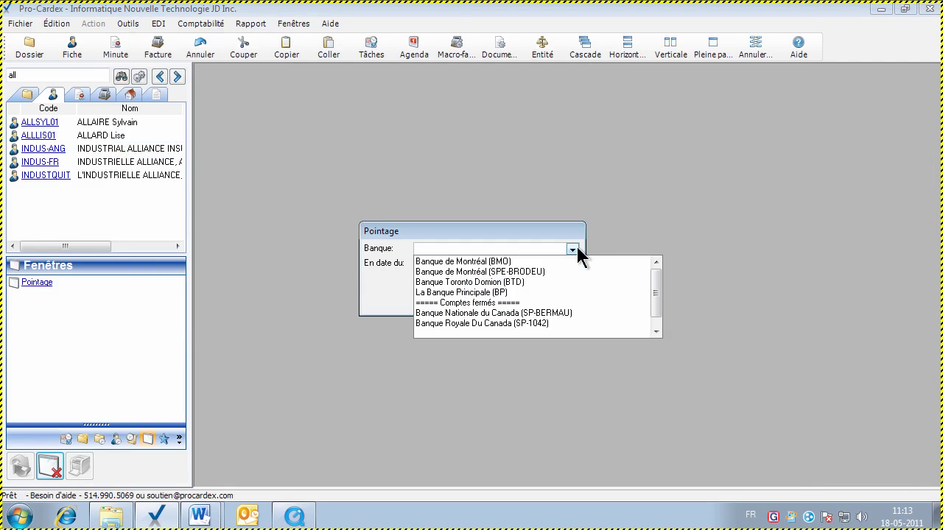
pyautogui.click(491, 290)
pyautogui.click(492, 289)
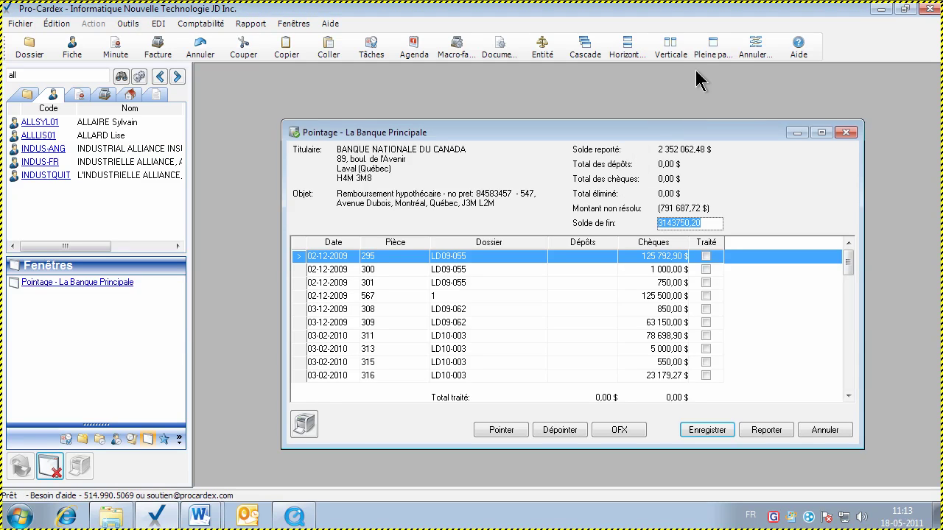
# Expand the reconciliation to Pleine page, select piece 311 and begin an OFX import
pyautogui.click(711, 47)
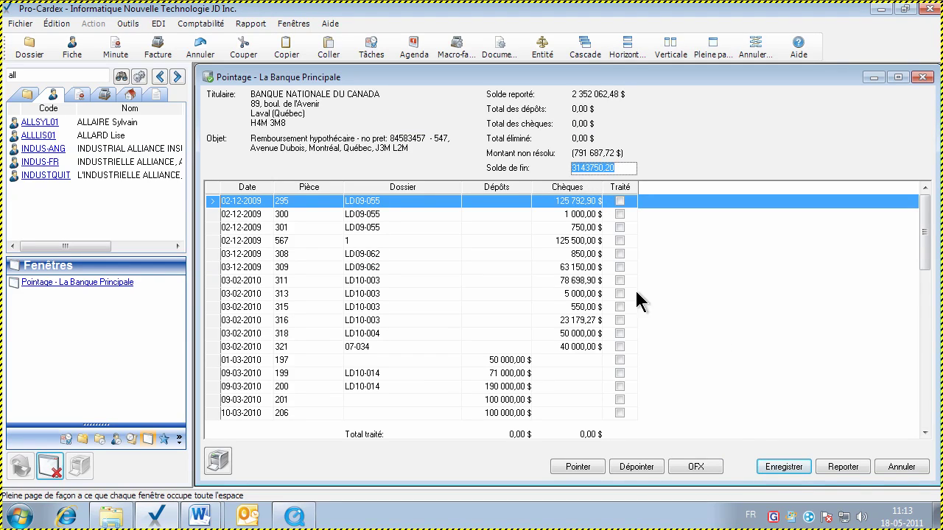
pyautogui.click(589, 284)
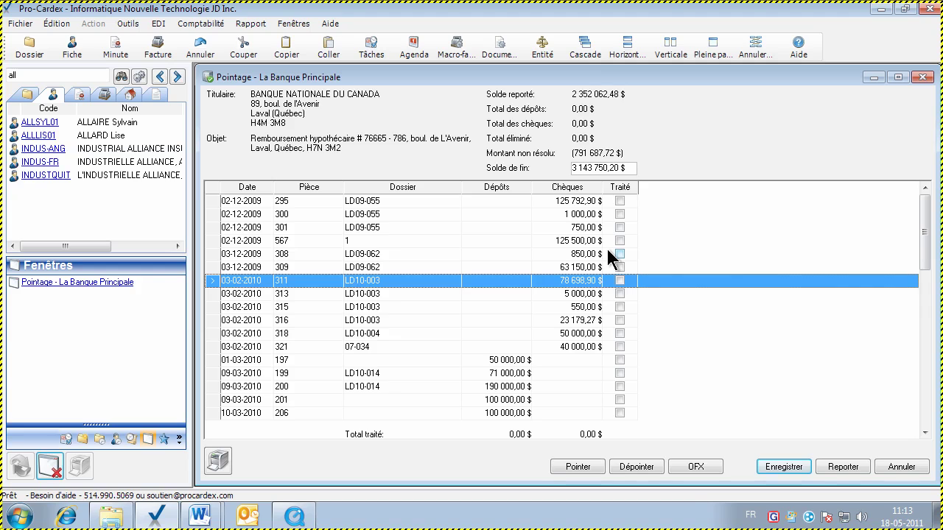
pyautogui.click(691, 468)
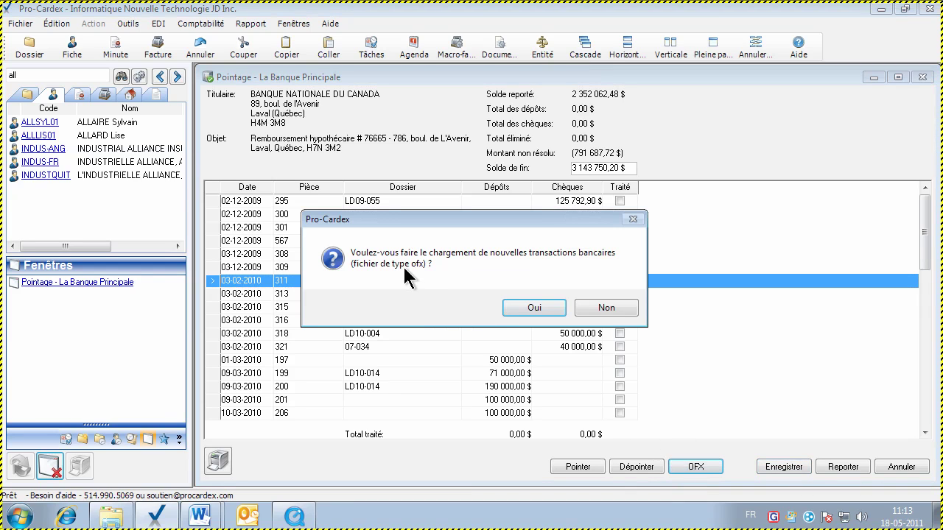
# Confirm loading new transactions, look in the Bureau desktop folder, then cancel the file dialog
pyautogui.click(525, 309)
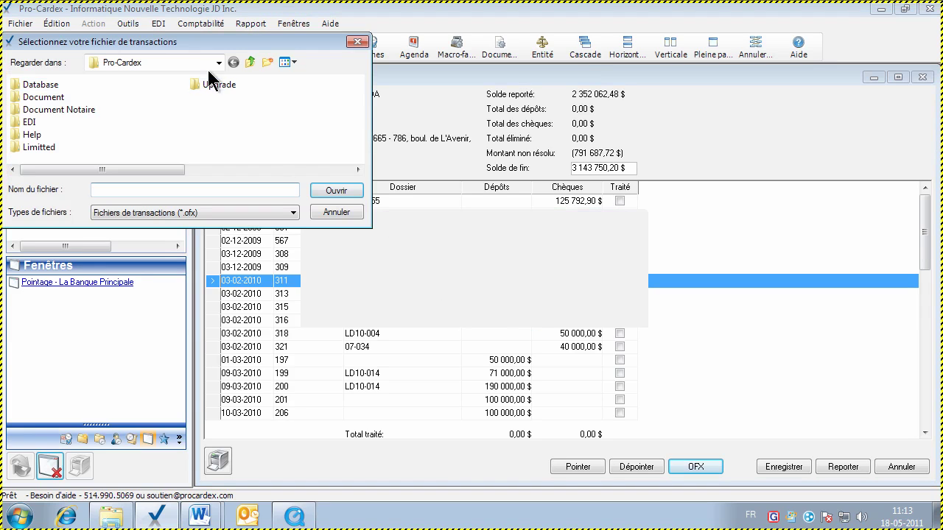
pyautogui.click(217, 63)
pyautogui.scroll(2, 219, 118)
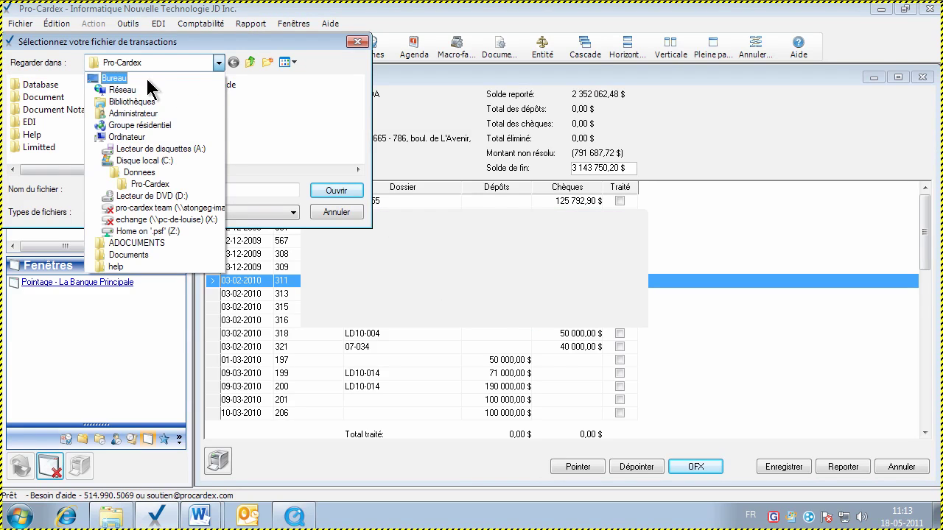
pyautogui.click(145, 76)
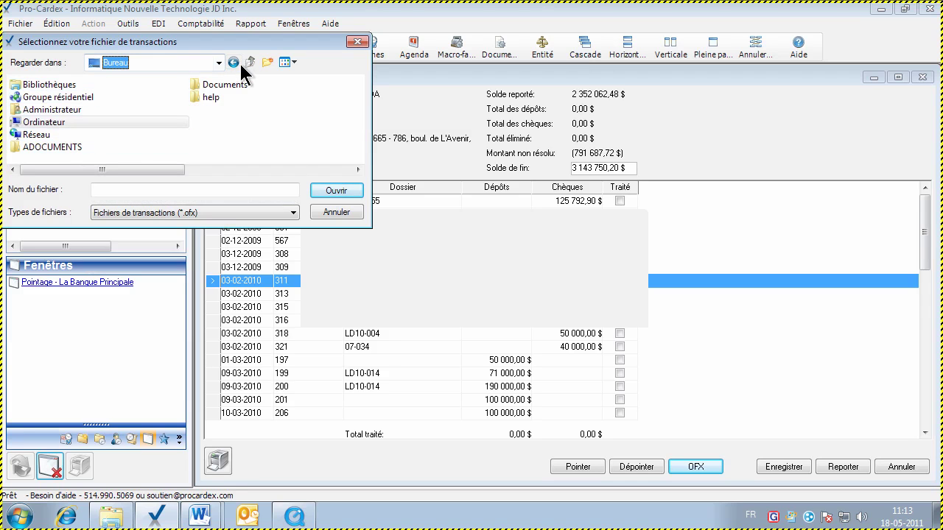
pyautogui.click(336, 212)
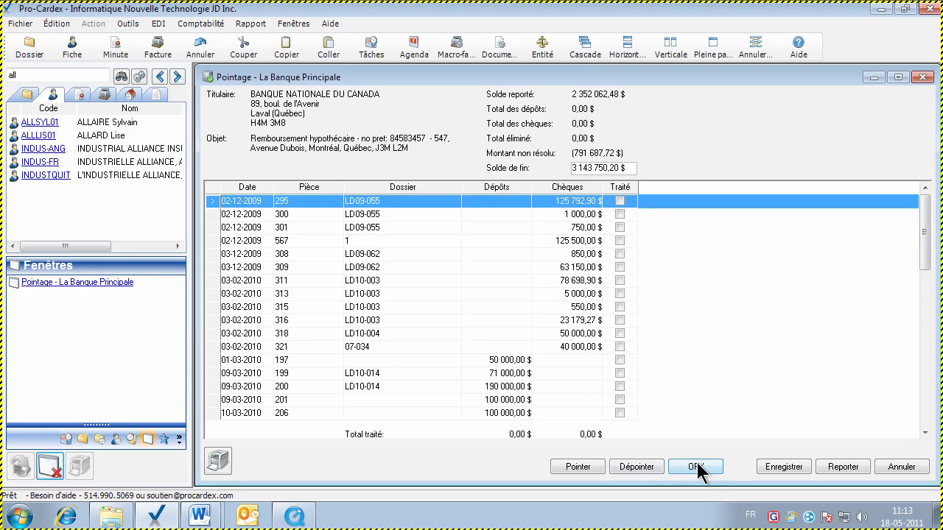
# Restart the OFX load and browse the Database and ADOCUMENTS folders for a transaction file
pyautogui.click(696, 467)
pyautogui.click(533, 308)
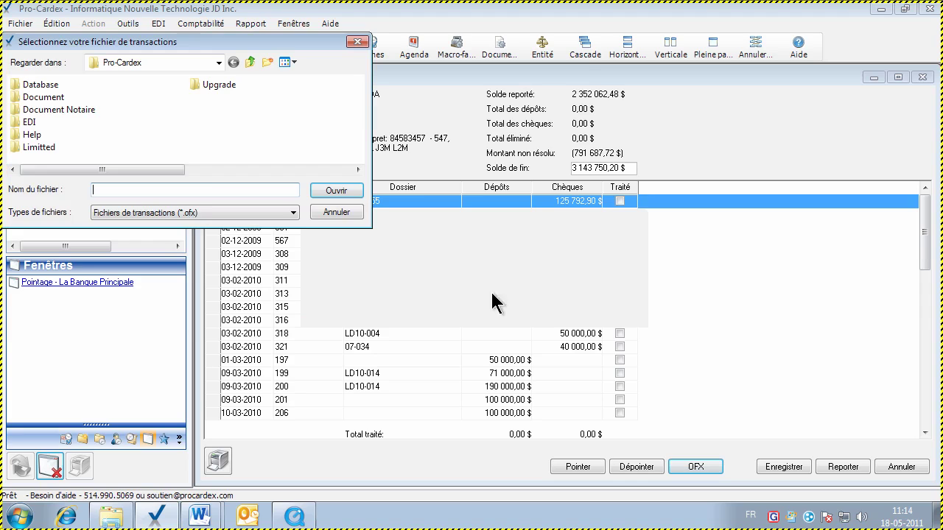
pyautogui.doubleClick(30, 87)
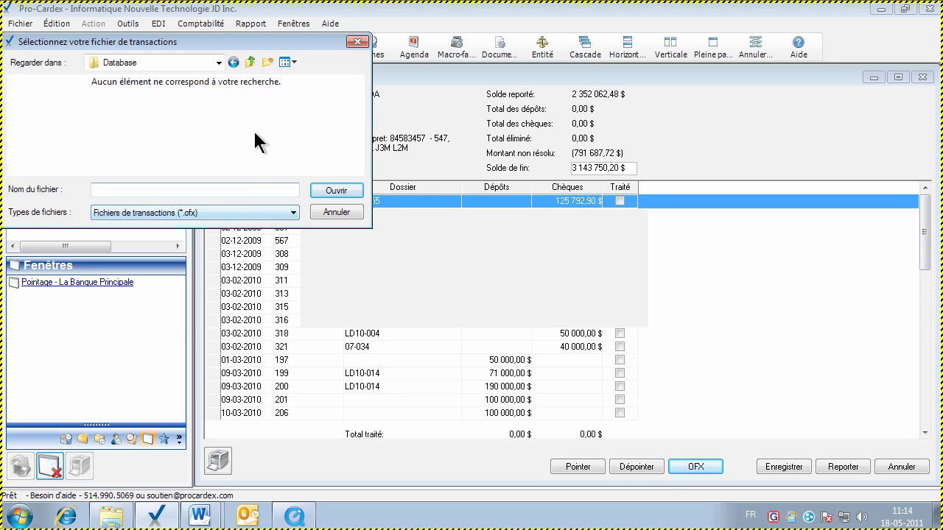
pyautogui.click(220, 63)
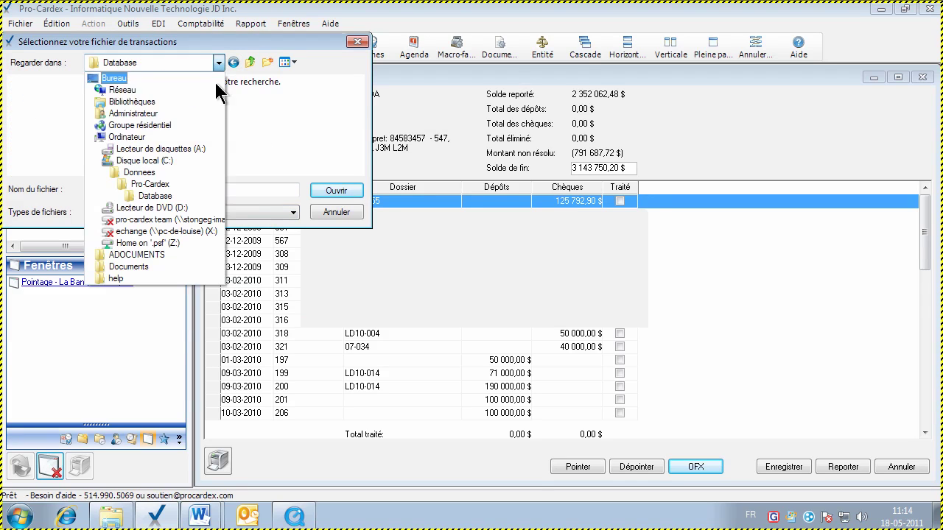
pyautogui.click(160, 78)
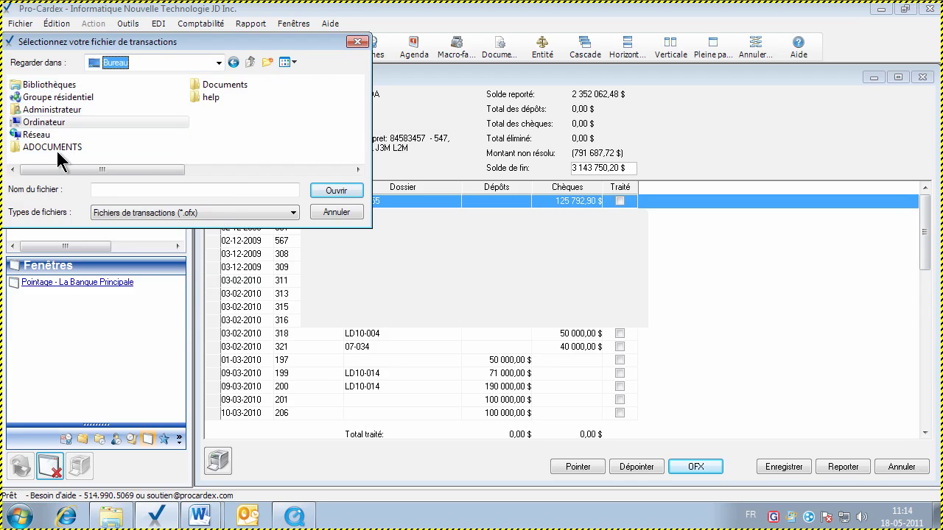
pyautogui.doubleClick(56, 147)
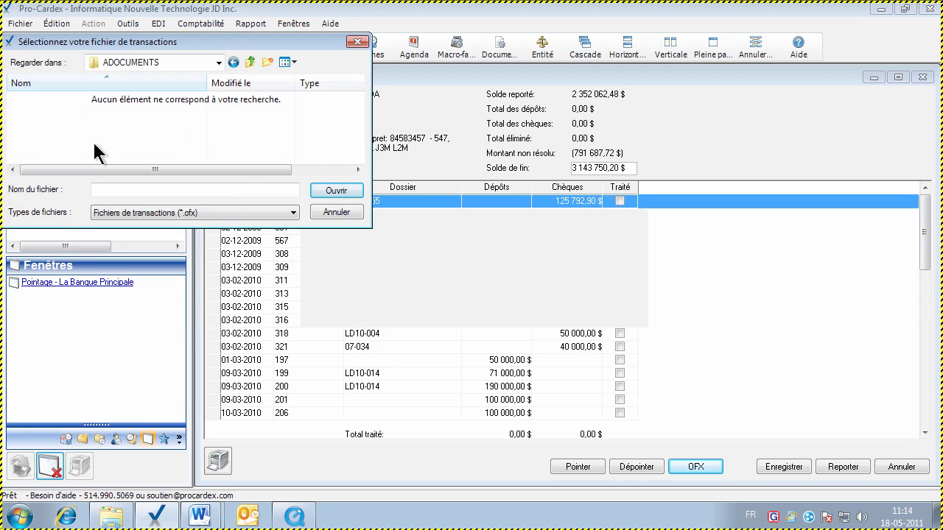
pyautogui.click(249, 62)
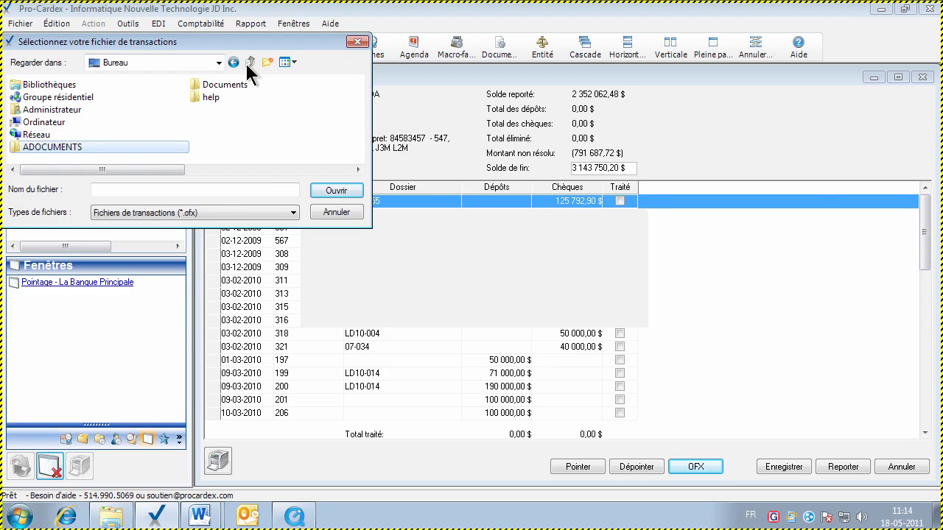
pyautogui.click(106, 152)
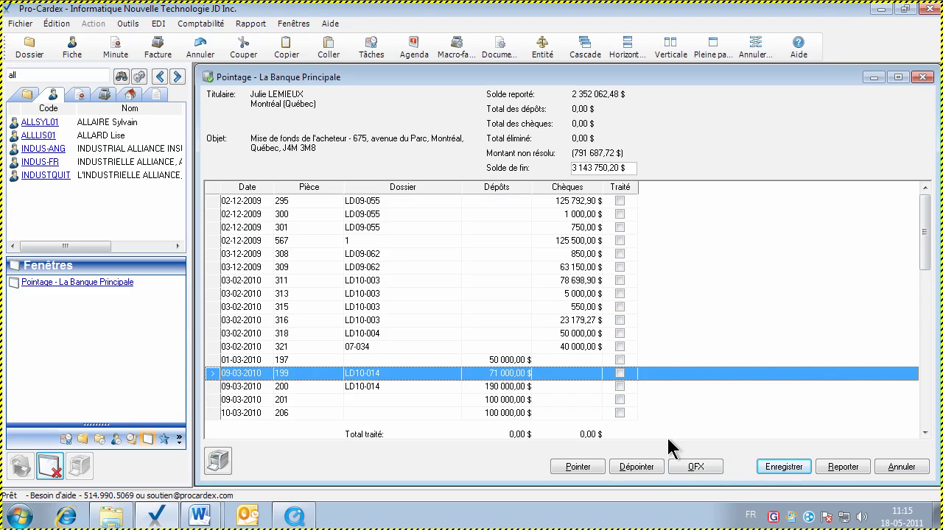
# Start an OFX load and open the Mars2010 file from Bureau > ADOCUMENTS
pyautogui.click(686, 466)
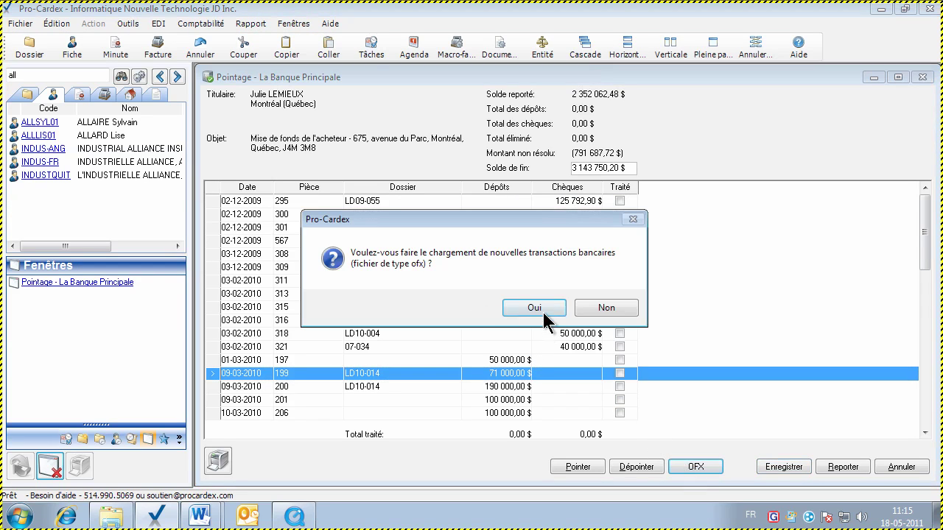
pyautogui.click(544, 312)
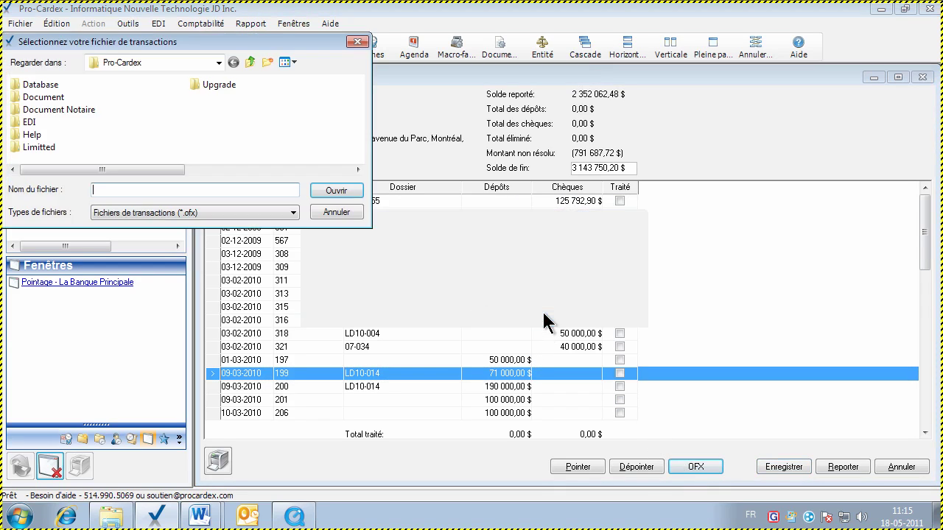
pyautogui.click(218, 62)
pyautogui.click(124, 80)
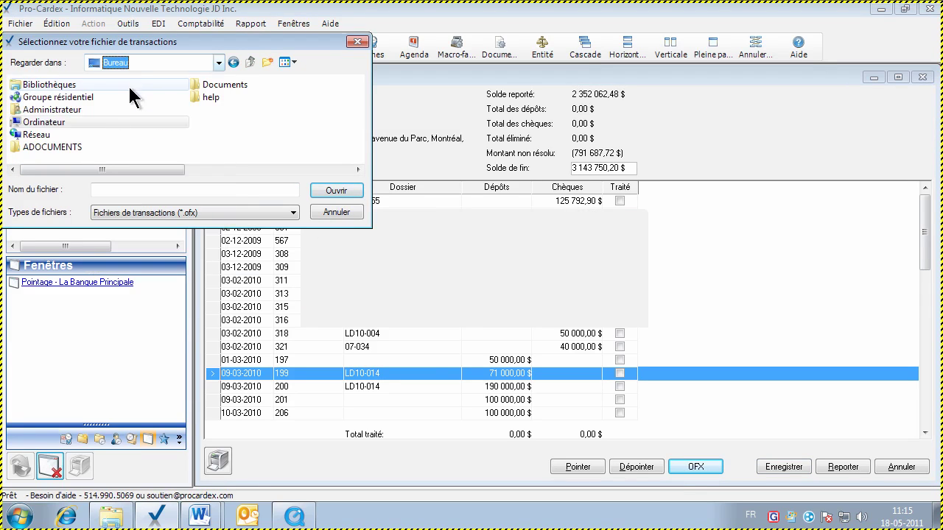
pyautogui.doubleClick(74, 145)
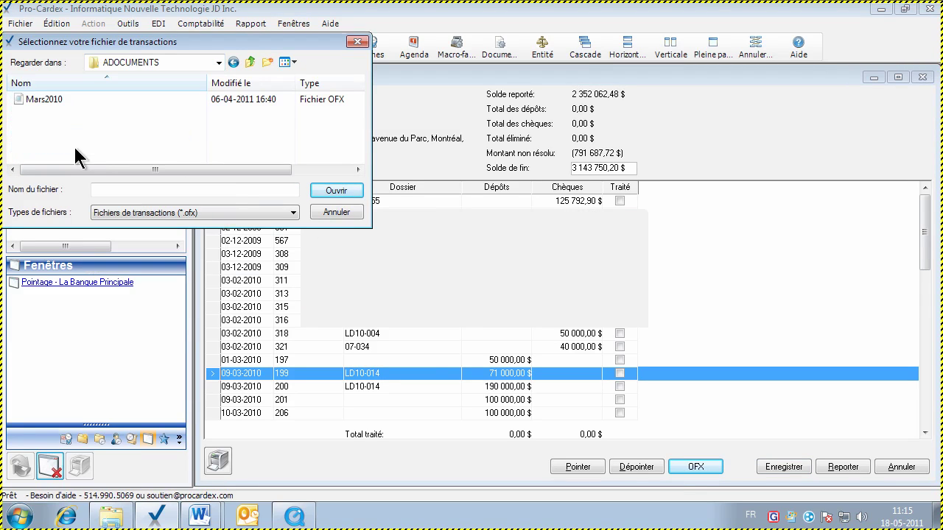
pyautogui.doubleClick(42, 99)
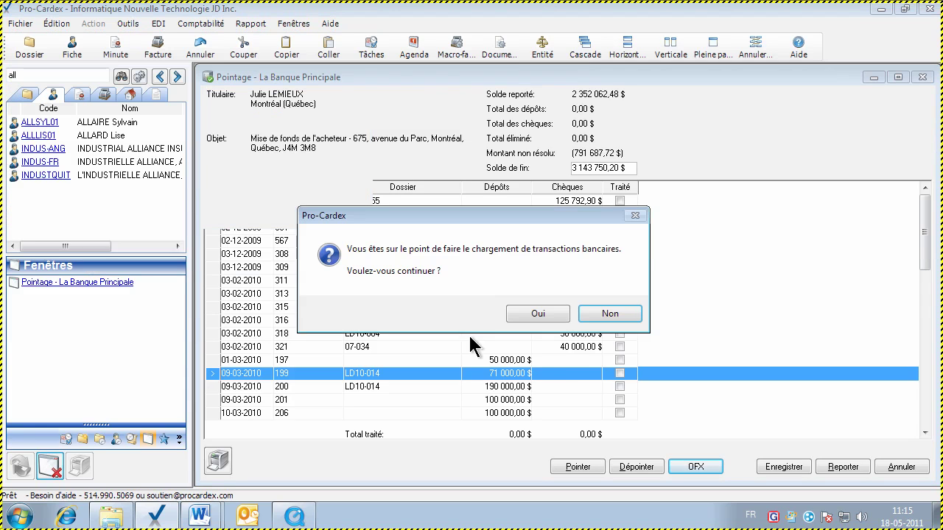
# Confirm the load and bank account association, acknowledge 18 transactions, and accept automated reconciliation
pyautogui.click(538, 316)
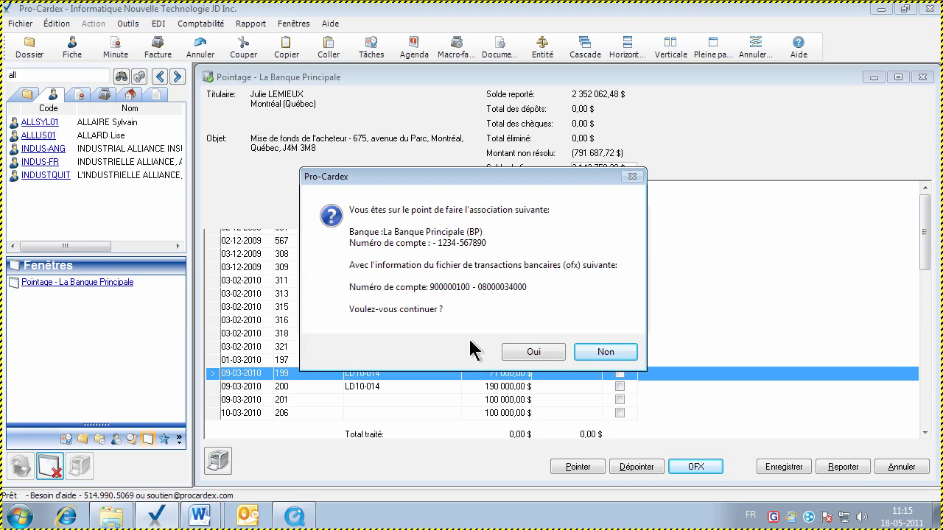
pyautogui.click(534, 351)
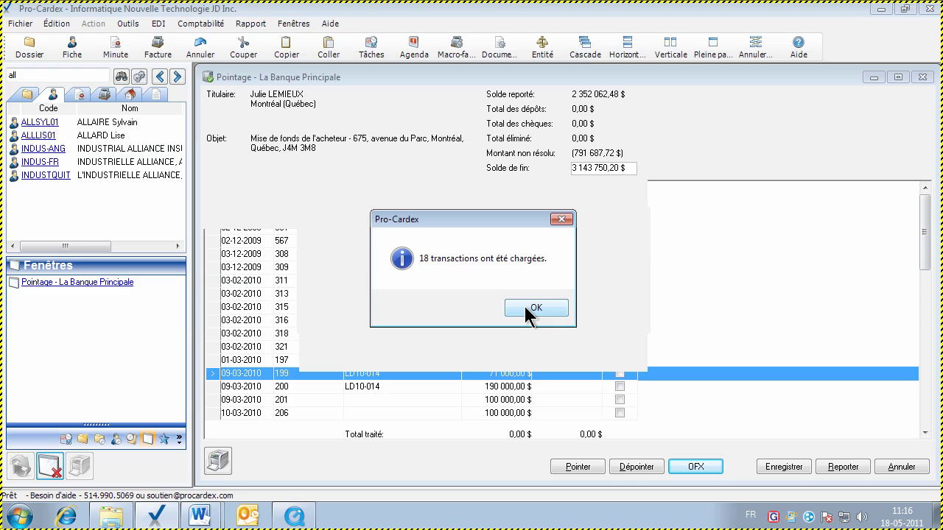
pyautogui.click(524, 306)
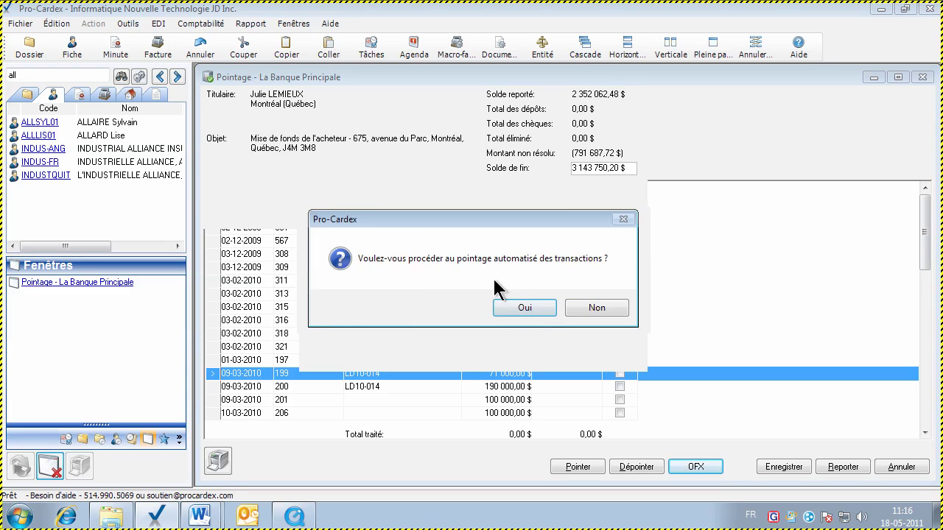
pyautogui.click(512, 307)
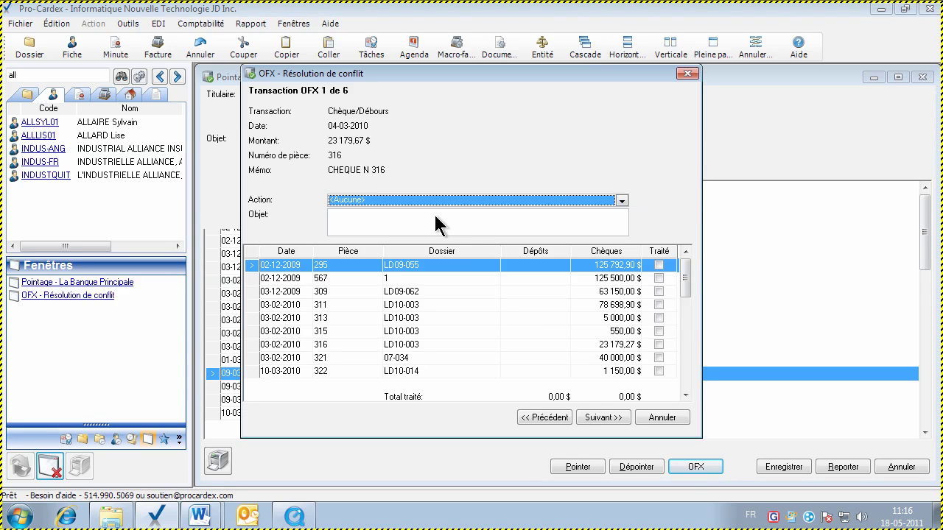
# Move the conflict window aside and sort the items by deposit, then by cheque amount
pyautogui.moveTo(418, 71); pyautogui.dragTo(490, 80)
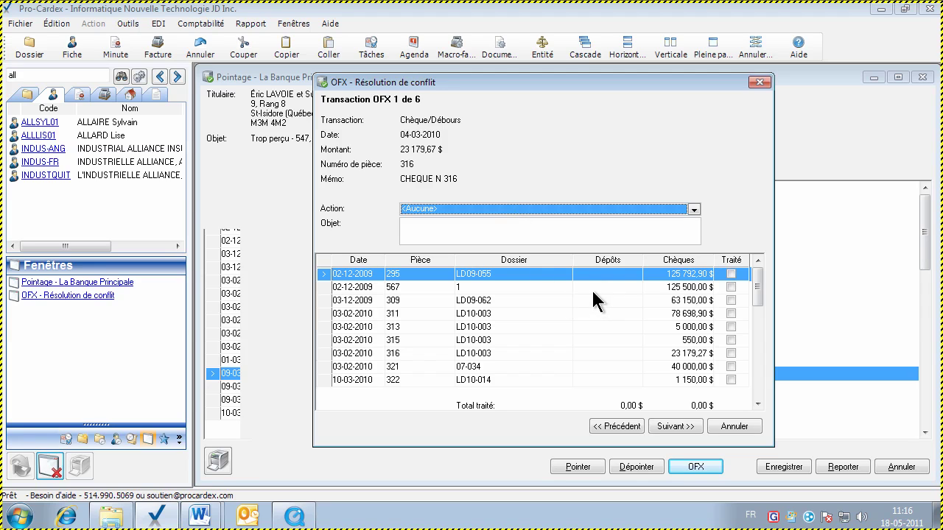
pyautogui.moveTo(758, 294); pyautogui.dragTo(757, 347)
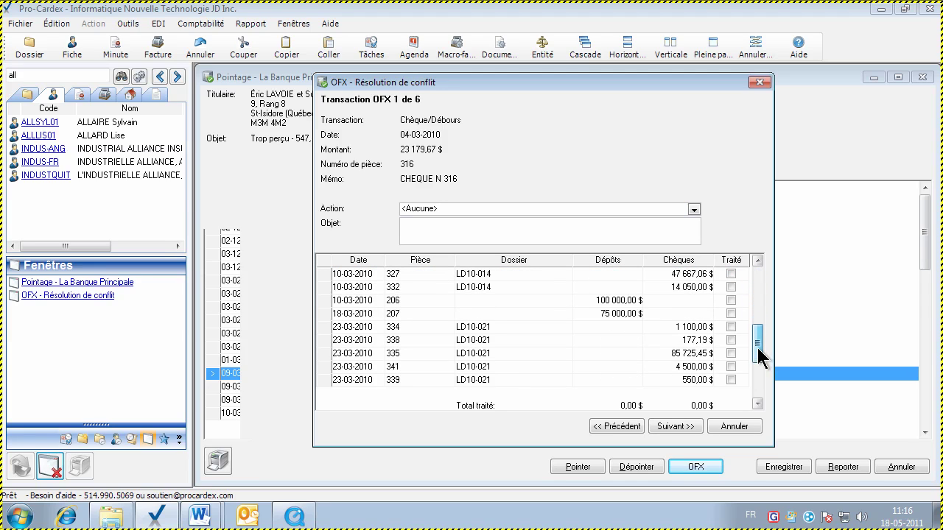
pyautogui.click(597, 255)
pyautogui.moveTo(756, 294); pyautogui.dragTo(758, 401)
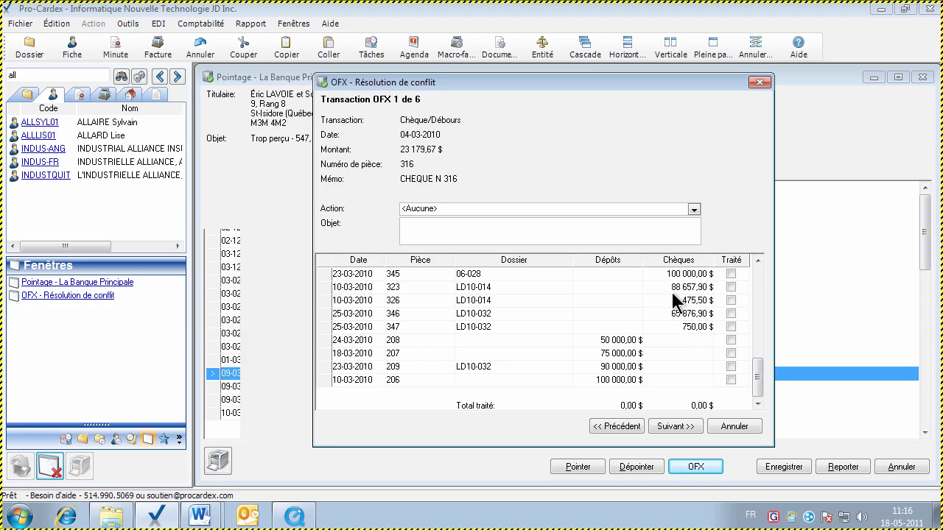
pyautogui.click(679, 260)
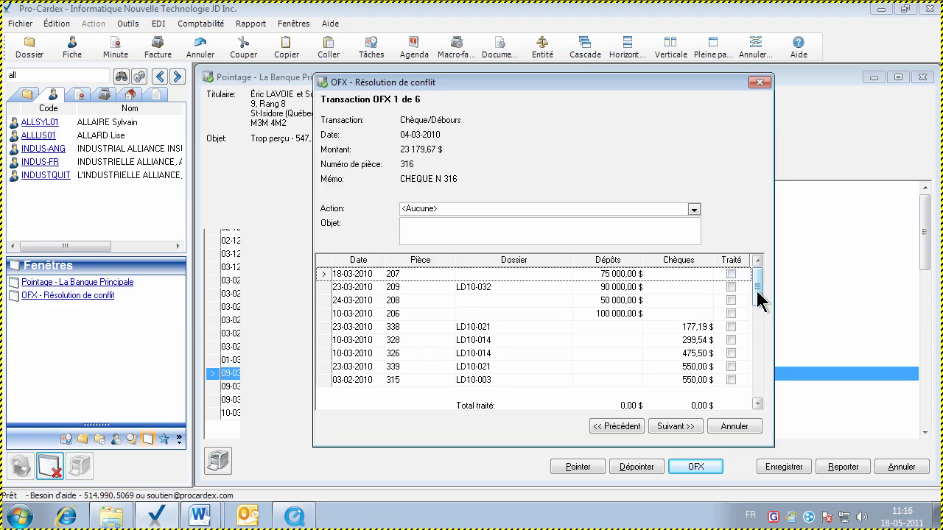
pyautogui.moveTo(756, 289)
pyautogui.mouseDown()
pyautogui.moveTo(759, 317)
pyautogui.moveTo(757, 277)
pyautogui.mouseUp()
pyautogui.moveTo(757, 273); pyautogui.dragTo(758, 340)
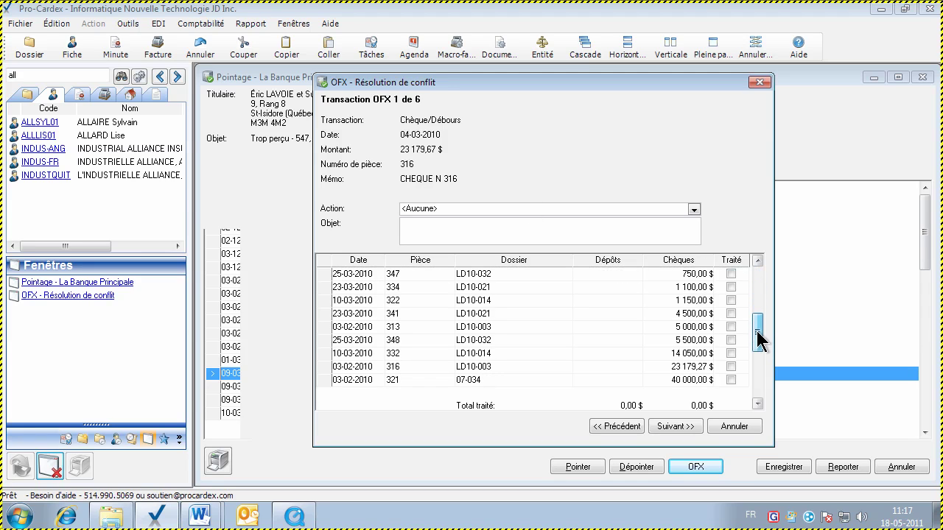
# Select cheque 316 (LD10-003, 23 179,27 $) and mark it as Traité
pyautogui.click(703, 354)
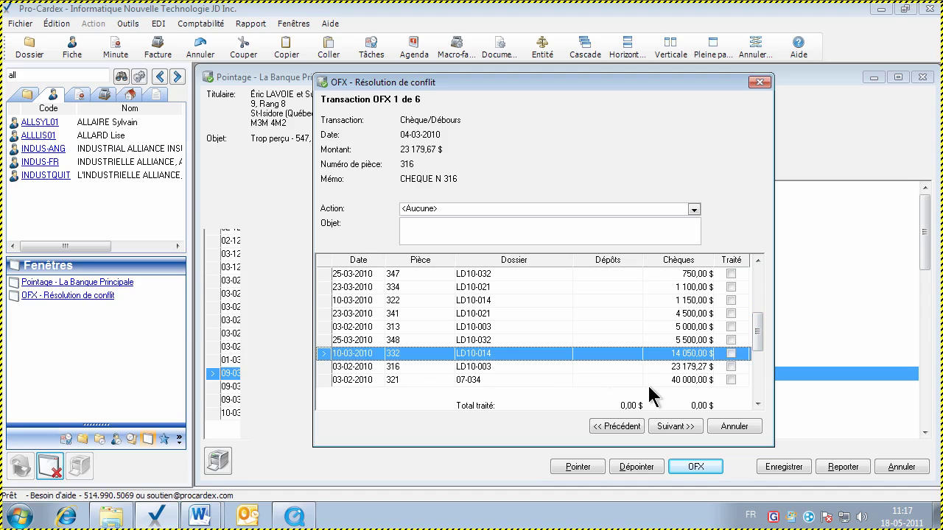
pyautogui.click(670, 366)
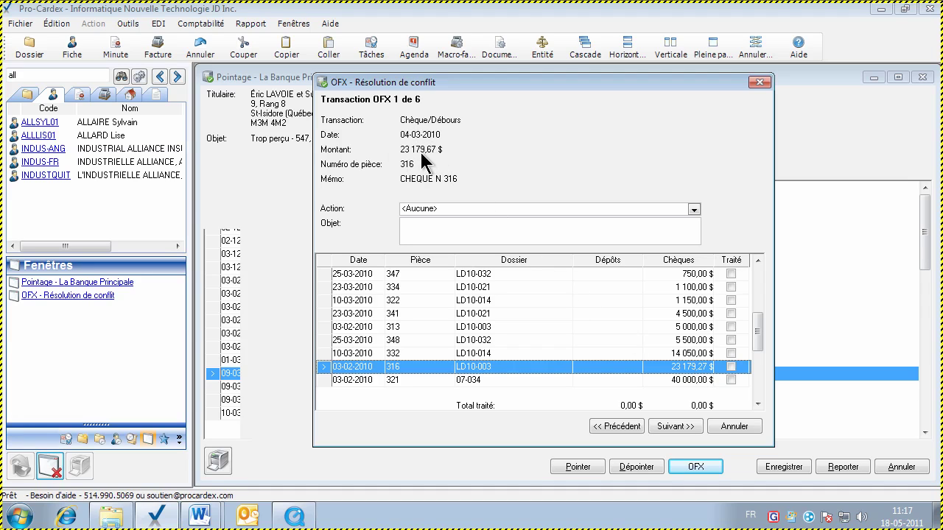
pyautogui.scroll(3, 422, 154)
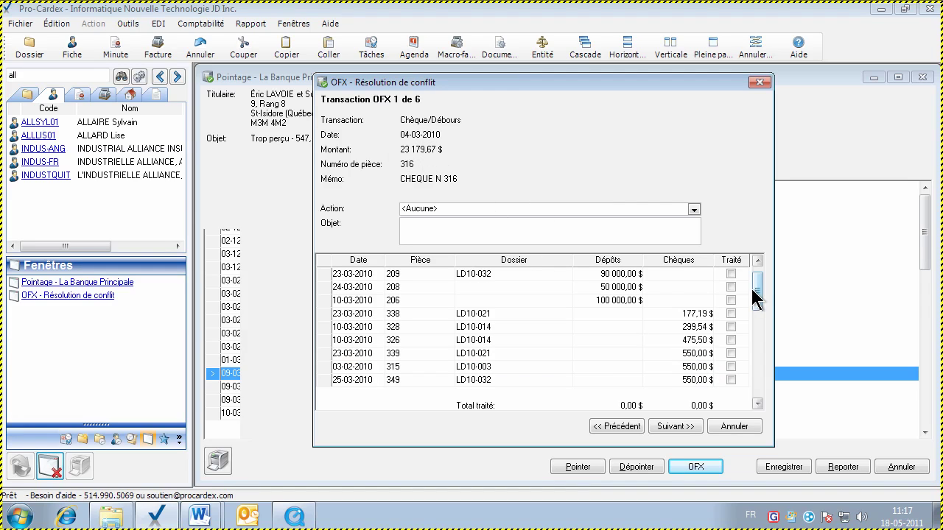
pyautogui.moveTo(754, 298); pyautogui.dragTo(754, 338)
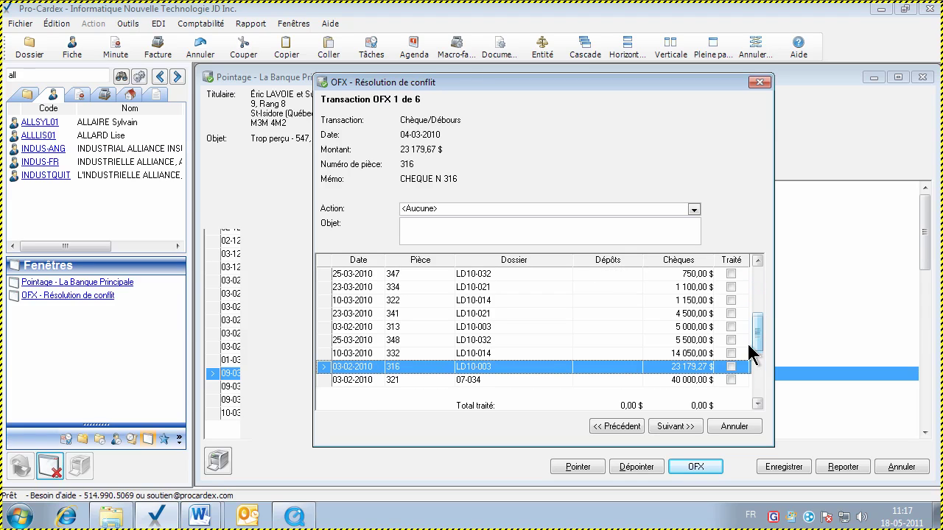
pyautogui.click(732, 366)
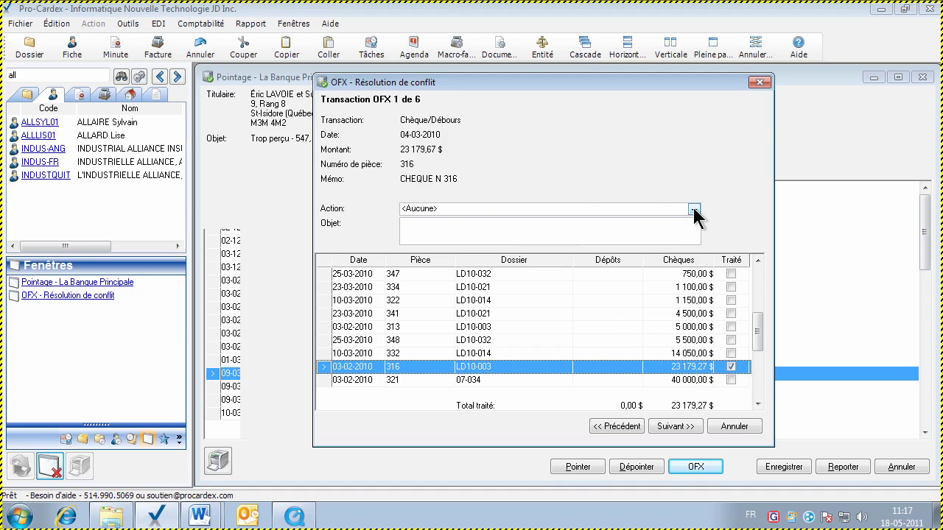
# Set cheque 316's action to 'Associer à la sélection des pièces avec différence payée par le notaire'
pyautogui.click(693, 209)
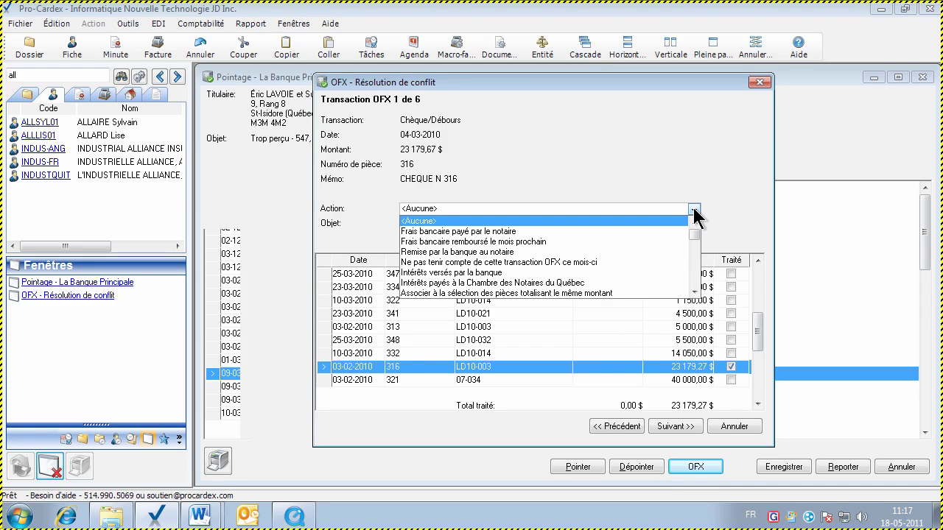
pyautogui.click(693, 292)
pyautogui.click(693, 291)
pyautogui.click(693, 292)
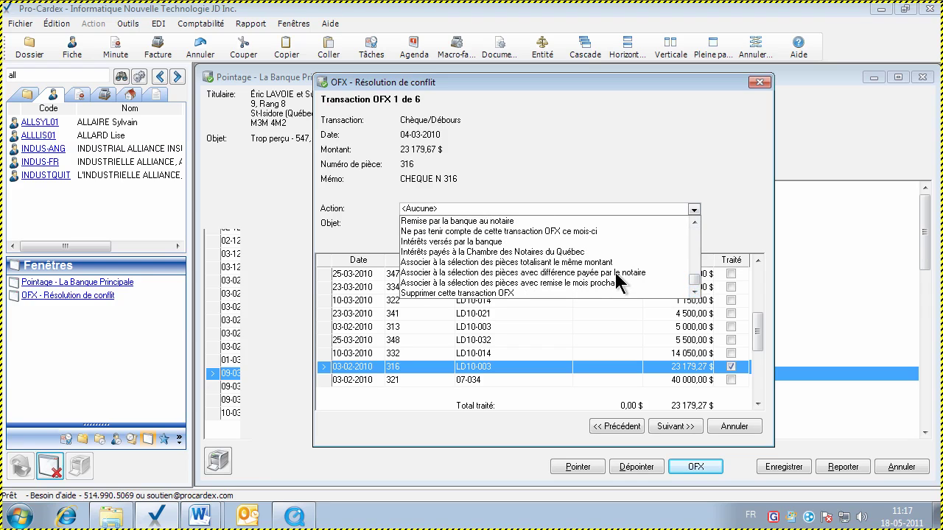
pyautogui.press('Down')
pyautogui.press('Down')
pyautogui.press('Down')
pyautogui.press('Down')
pyautogui.press('Down')
pyautogui.press('Down')
pyautogui.press('Down')
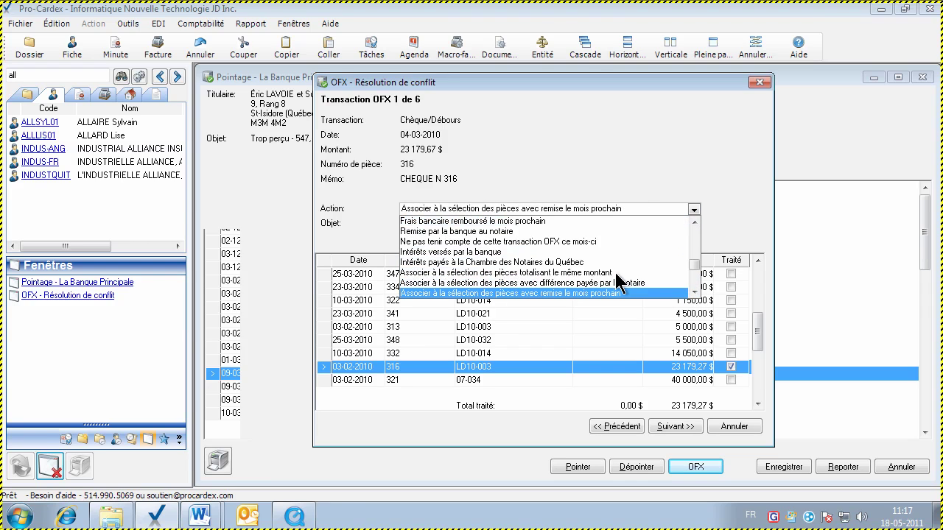
pyautogui.press('Up')
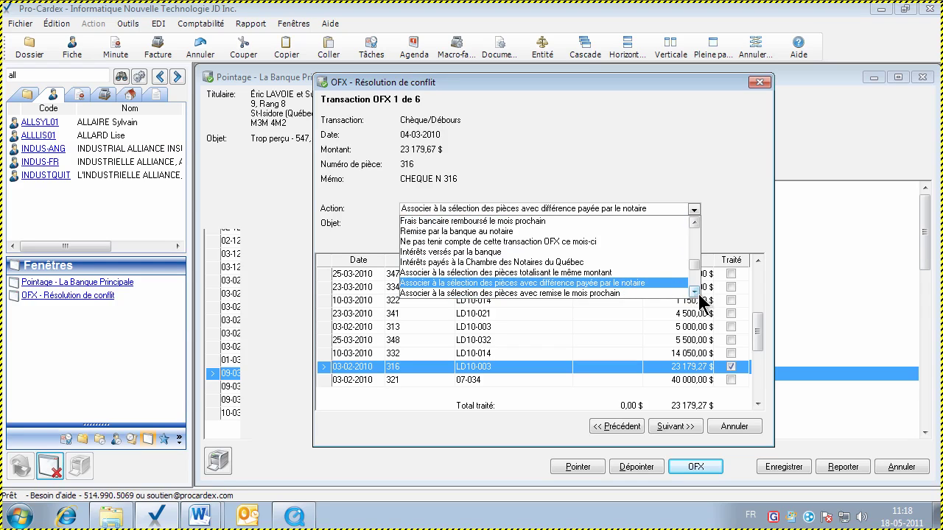
pyautogui.click(694, 292)
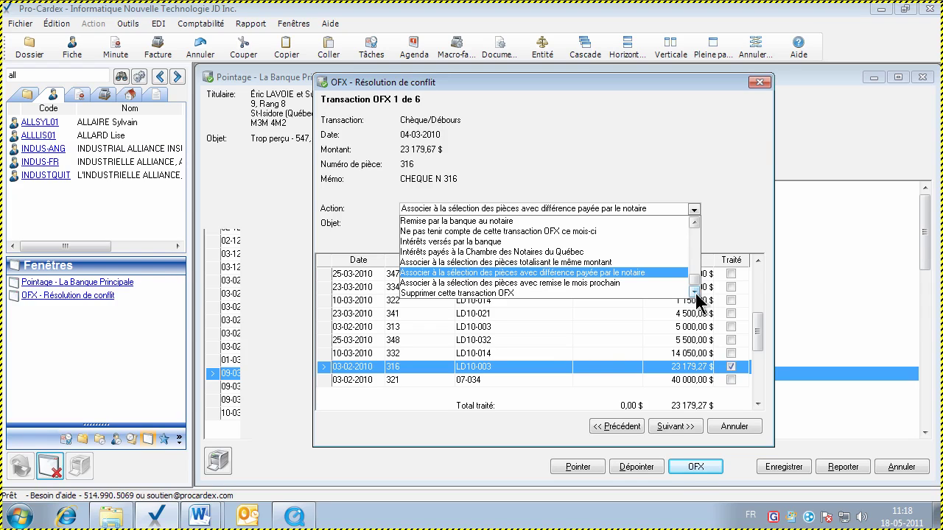
pyautogui.press('Down')
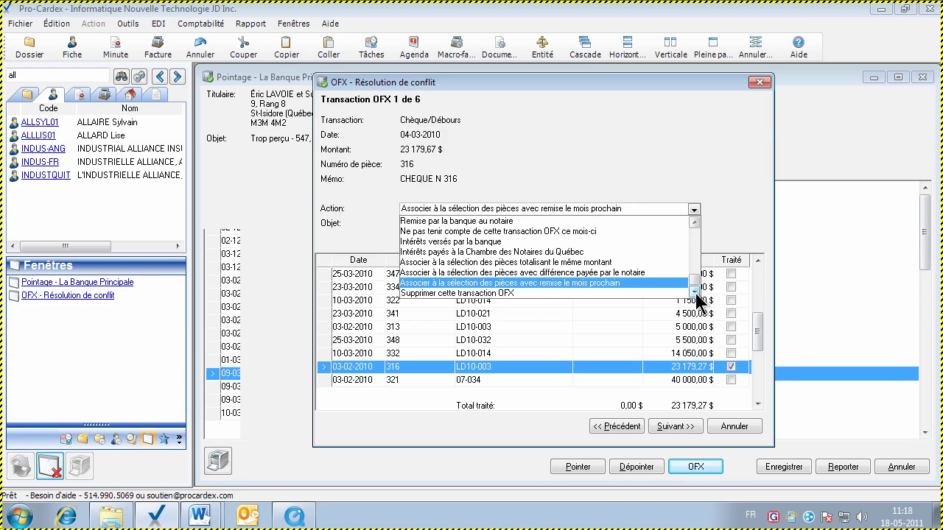
pyautogui.press('Up')
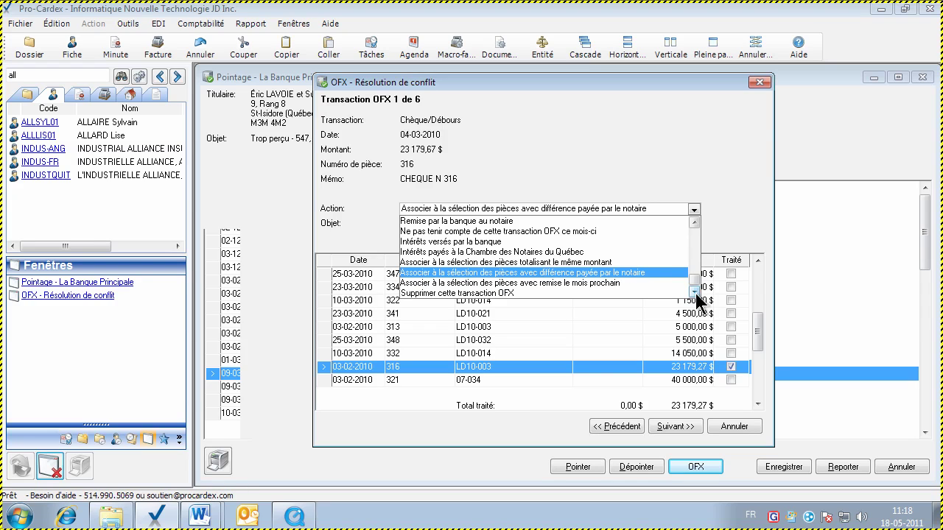
pyautogui.press('Down')
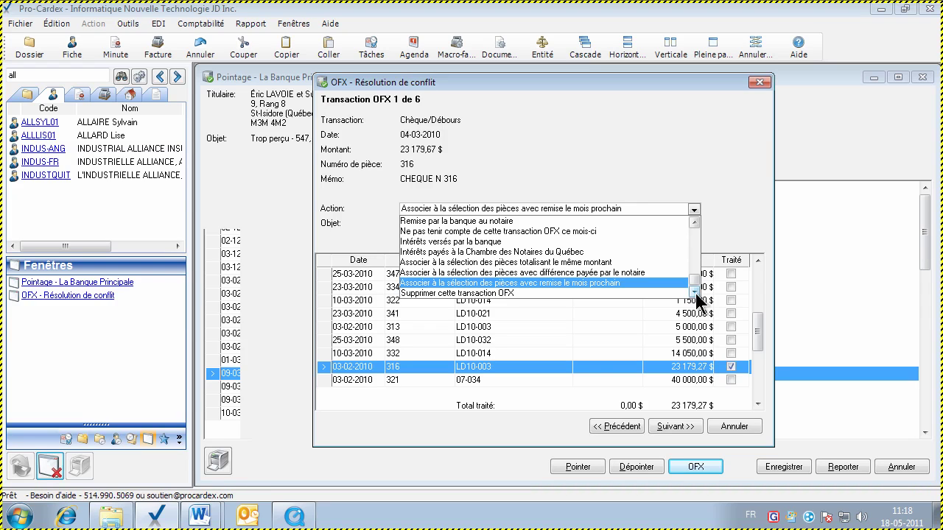
pyautogui.press('Up')
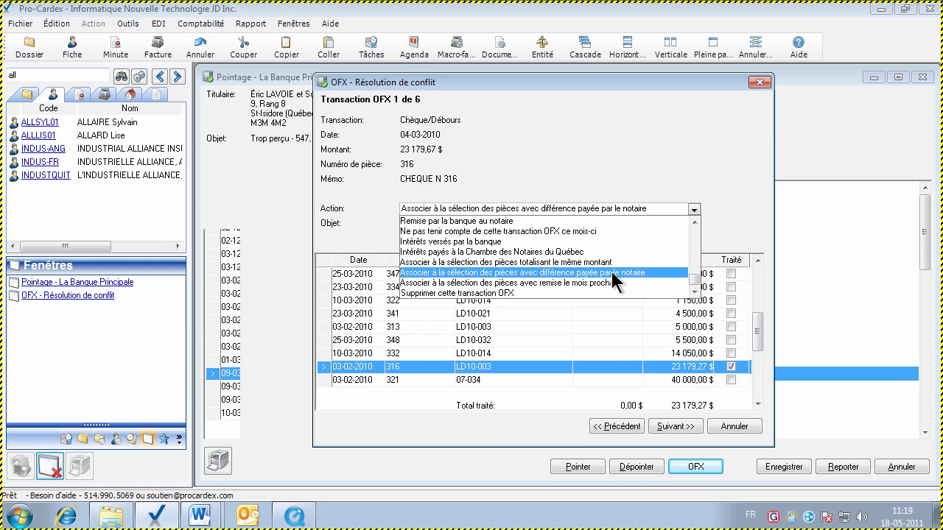
pyautogui.click(615, 271)
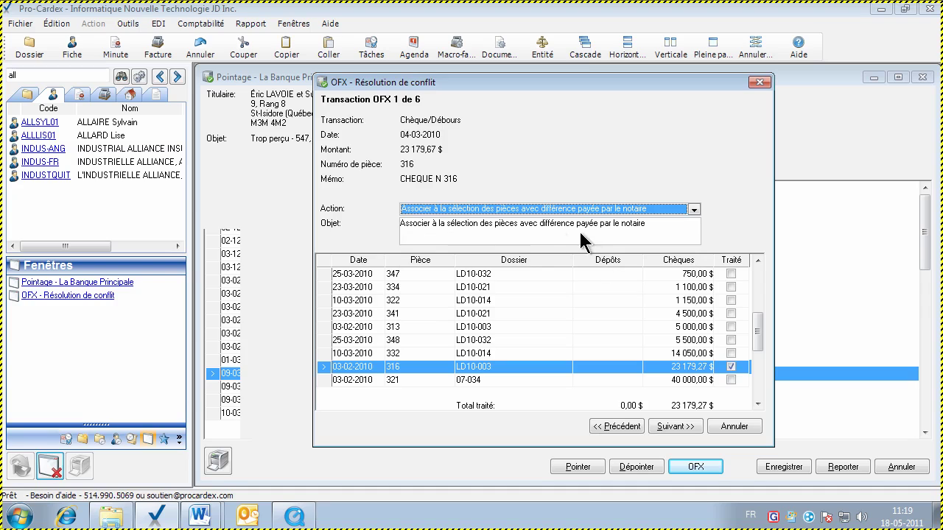
# Advance past cheque 316, accepting the 0,40 $ trust disbursement for the difference
pyautogui.click(410, 234)
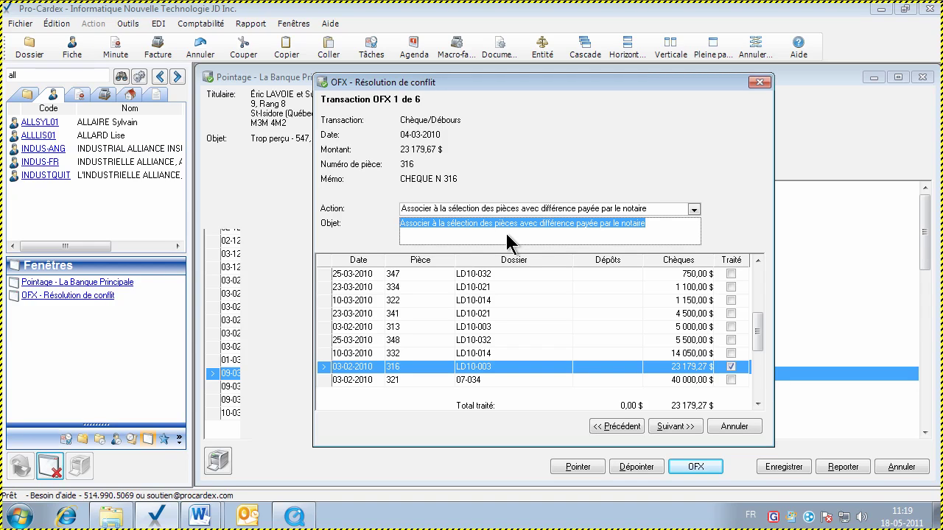
pyautogui.click(667, 427)
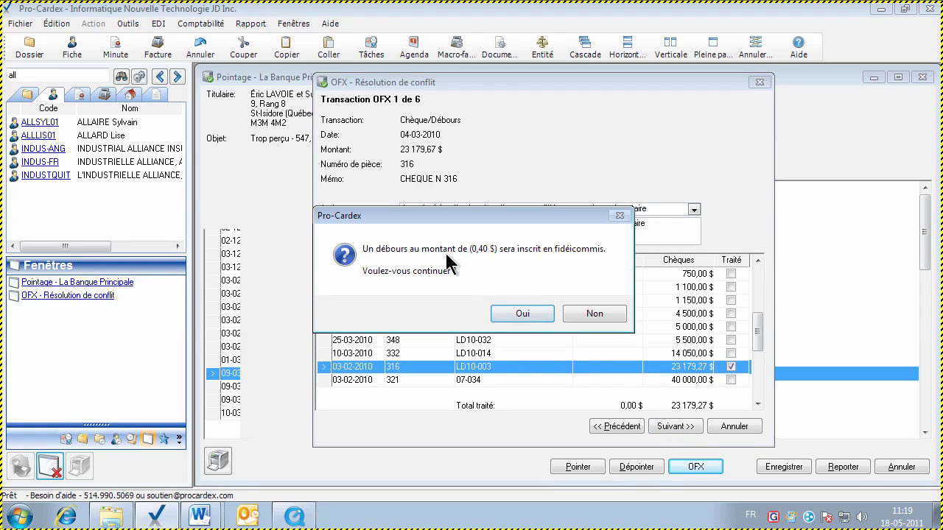
pyautogui.click(521, 314)
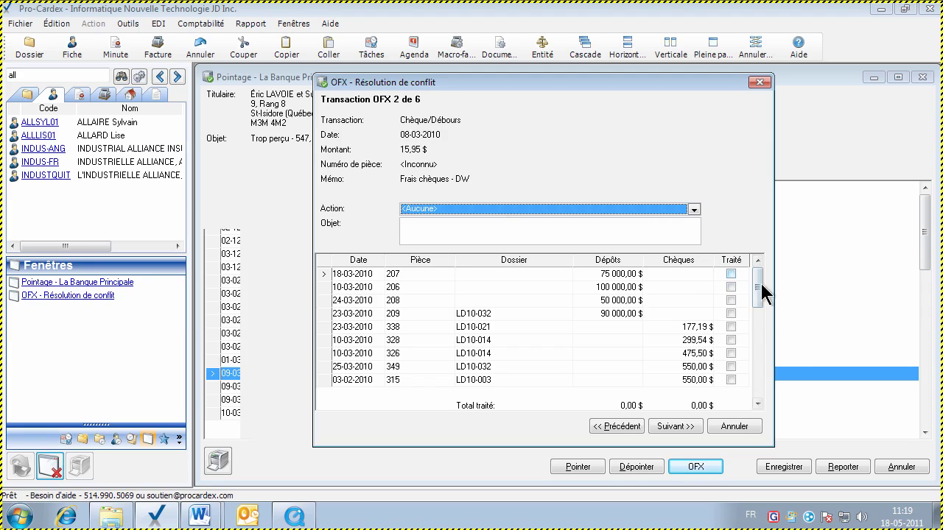
# Resolve the 15,95 $ cheque fee as 'Frais bancaire payé par le notaire' and continue
pyautogui.moveTo(759, 289); pyautogui.dragTo(733, 298)
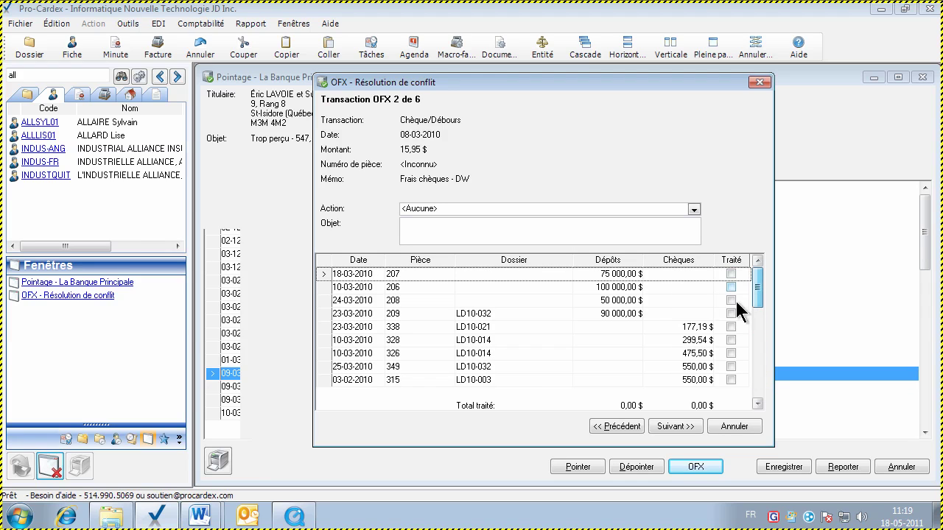
pyautogui.click(659, 323)
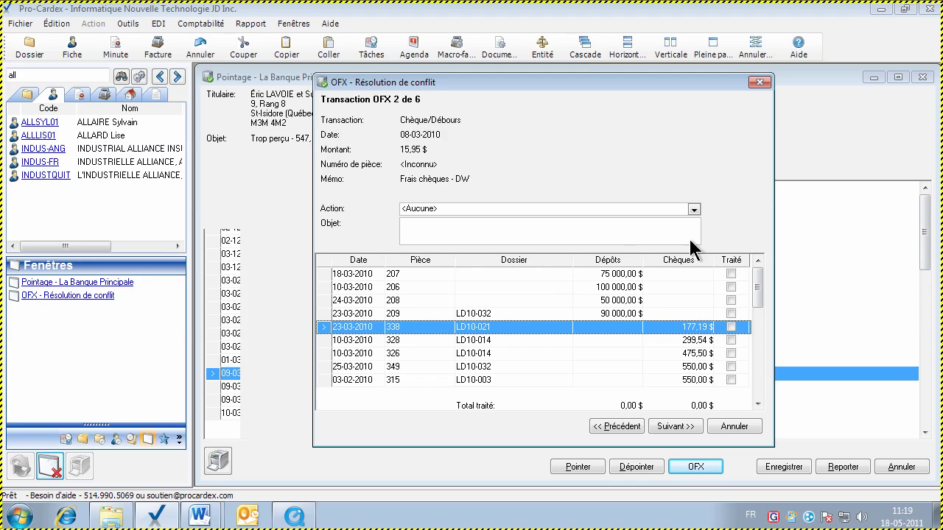
pyautogui.click(693, 209)
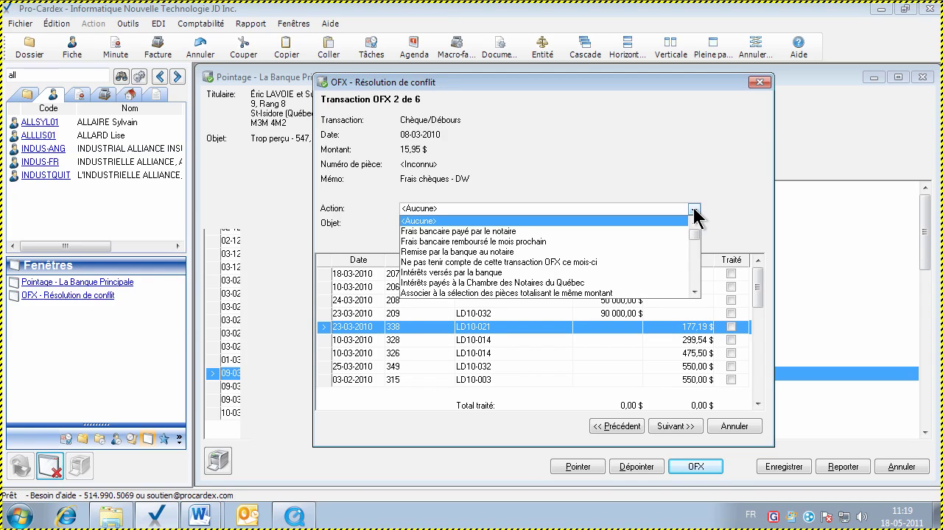
pyautogui.press('Down')
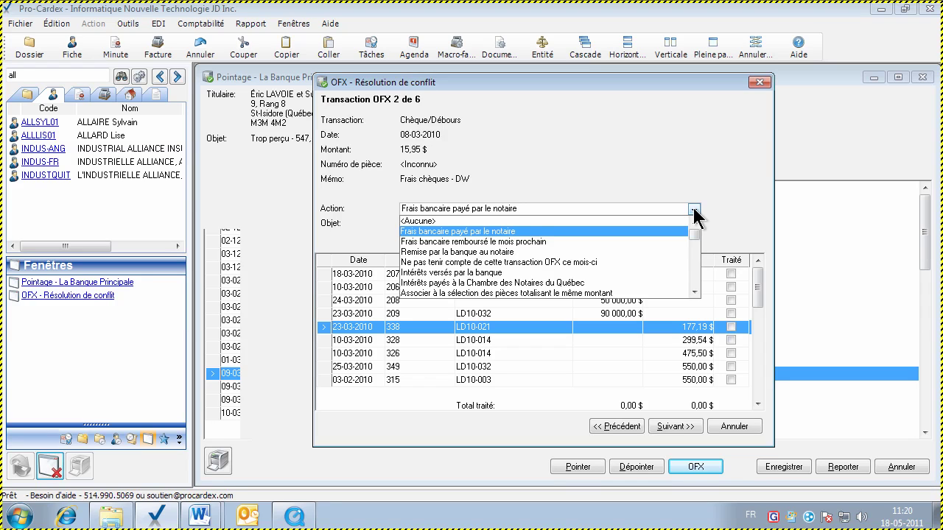
pyautogui.press('Down')
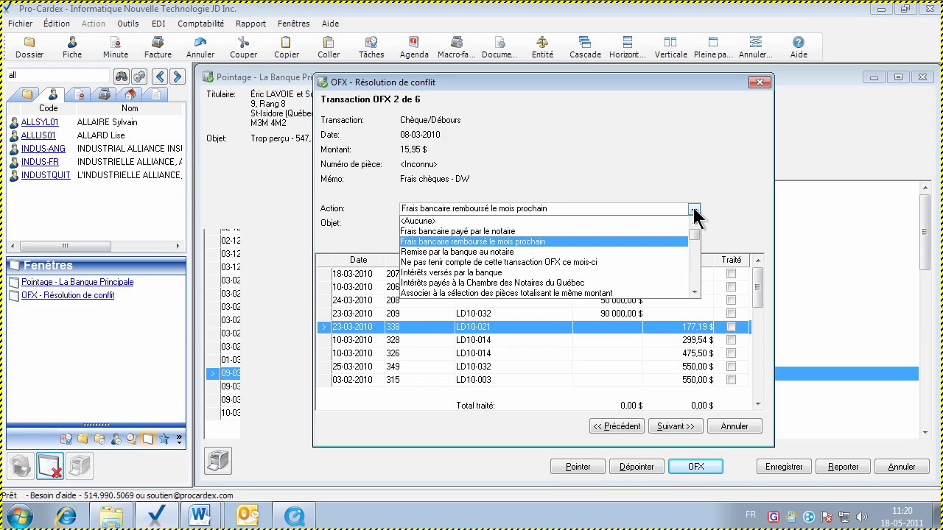
pyautogui.press('Up')
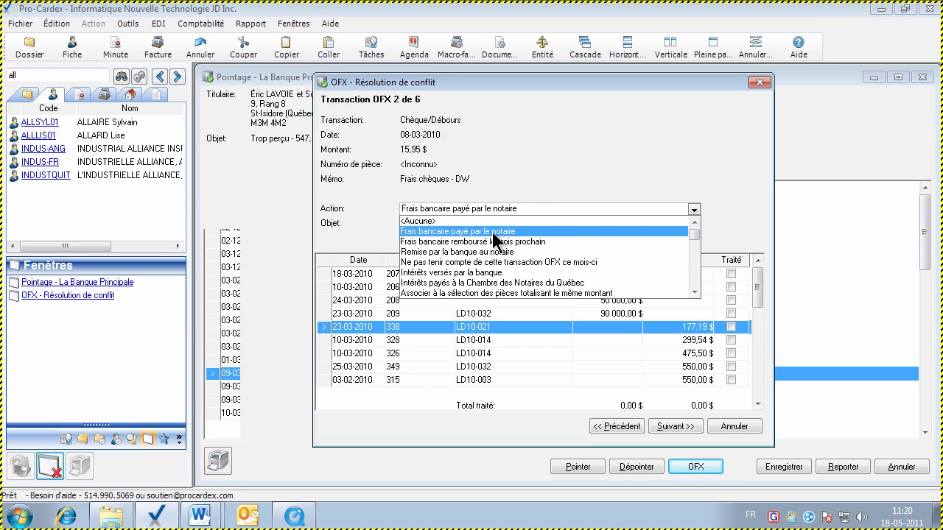
pyautogui.click(492, 232)
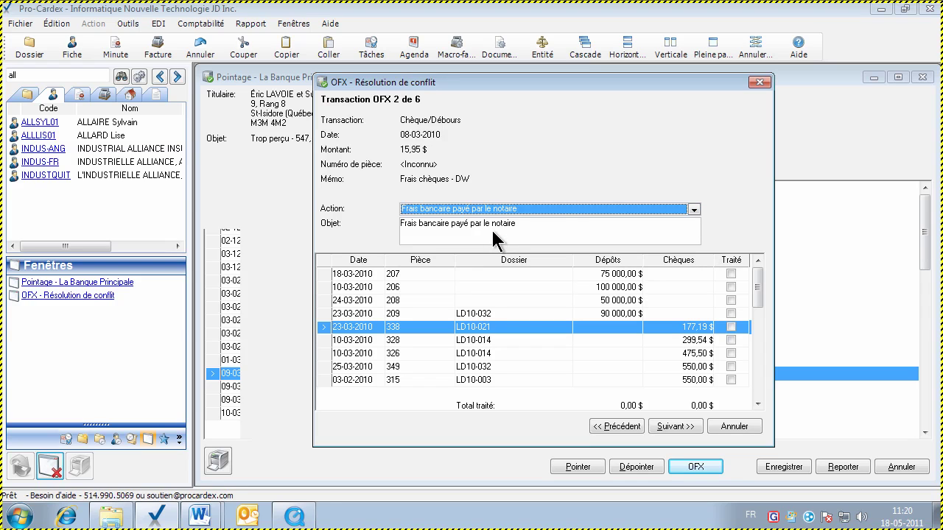
pyautogui.click(676, 429)
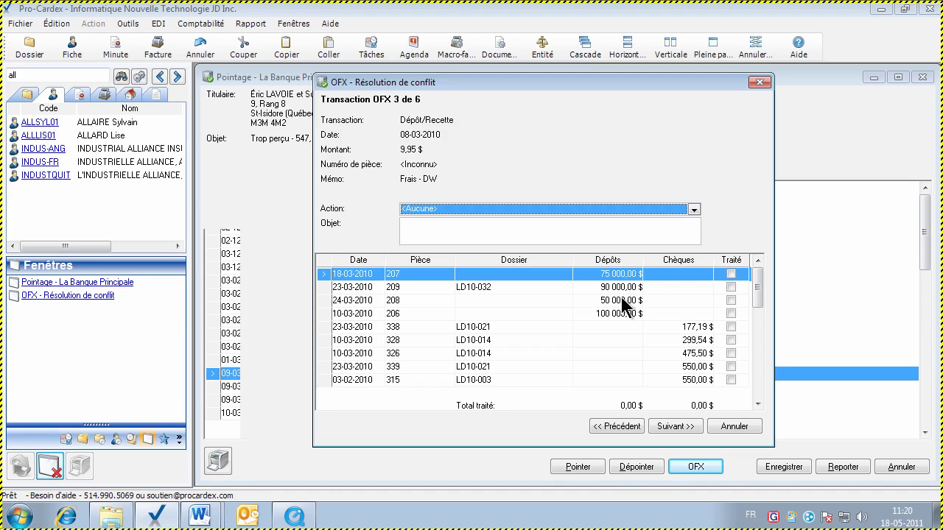
# Resolve the 9,95 $ fee of transaction 3 as 'Remise par la banque au notaire'
pyautogui.click(694, 210)
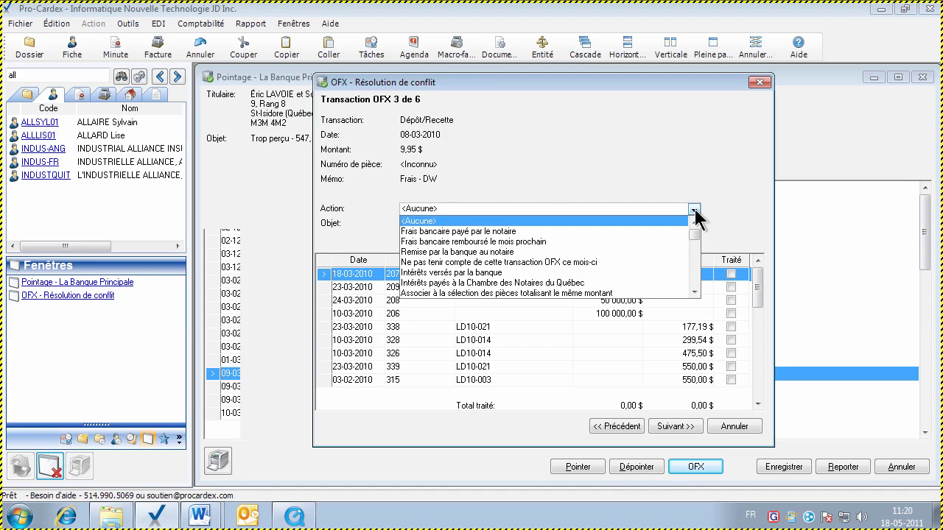
pyautogui.press('Down')
pyautogui.press('Down')
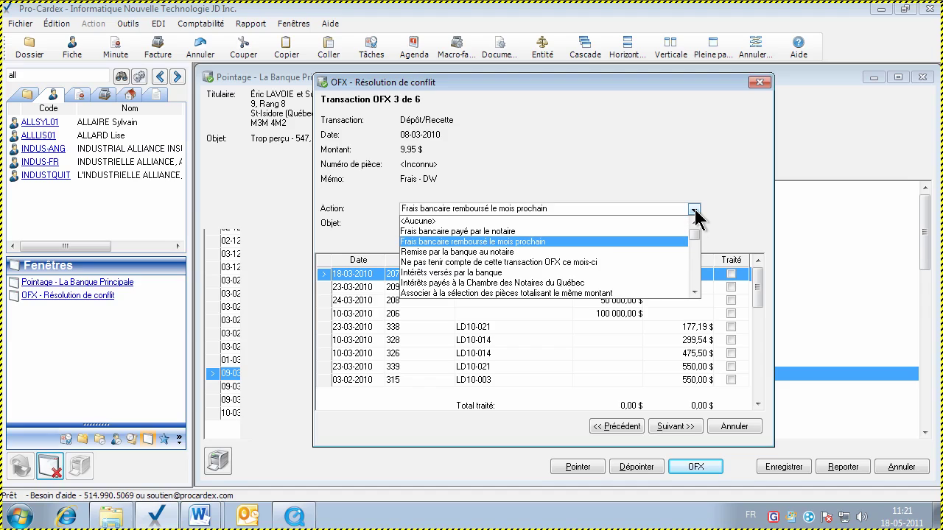
pyautogui.press('Down')
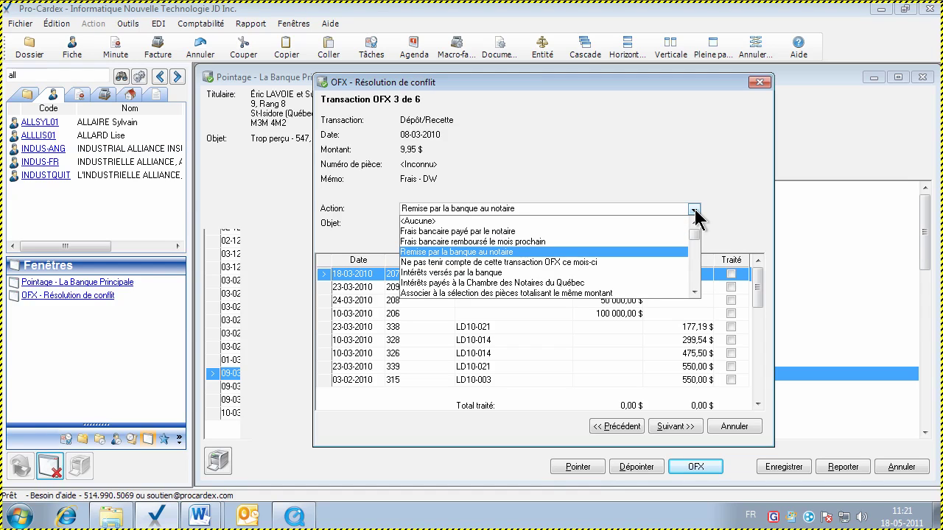
pyautogui.click(536, 253)
pyautogui.click(679, 427)
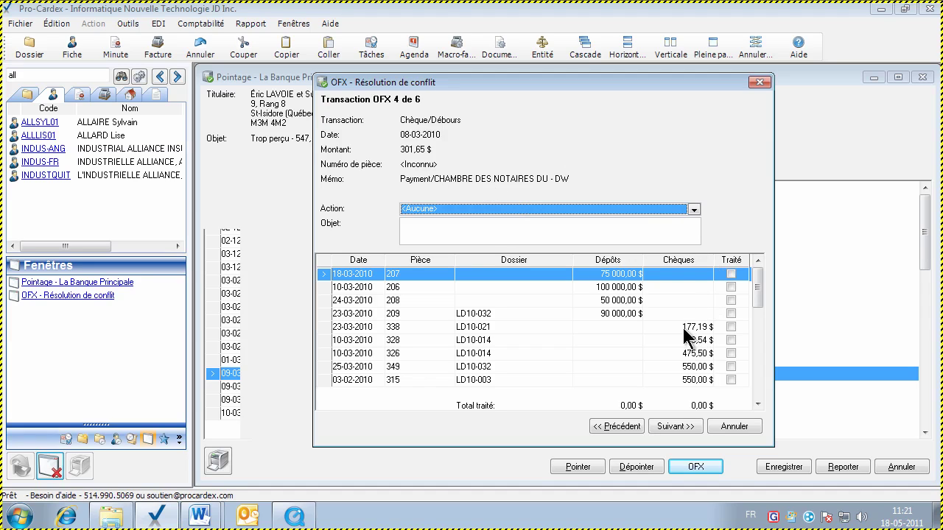
# Resolve the 301,65 $ transaction 4 as 'Intérêts payés à la Chambre des Notaires du Québec'
pyautogui.click(693, 209)
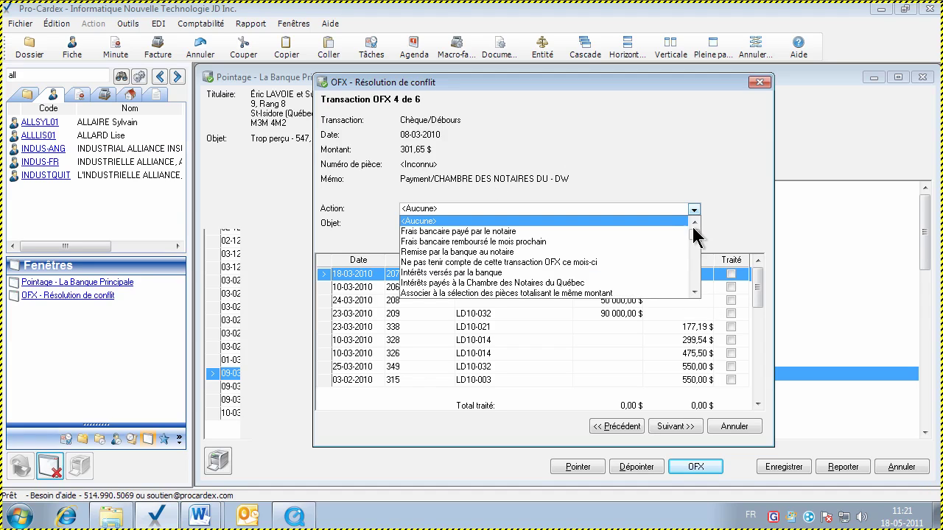
pyautogui.press('Down')
pyautogui.press('Down')
pyautogui.press('Down')
pyautogui.press('Down')
pyautogui.press('Down')
pyautogui.press('Down')
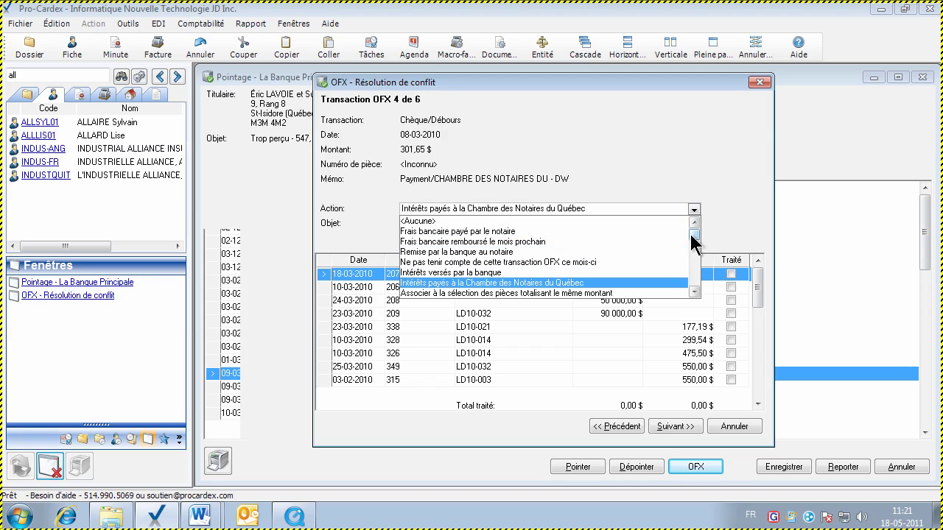
pyautogui.click(469, 282)
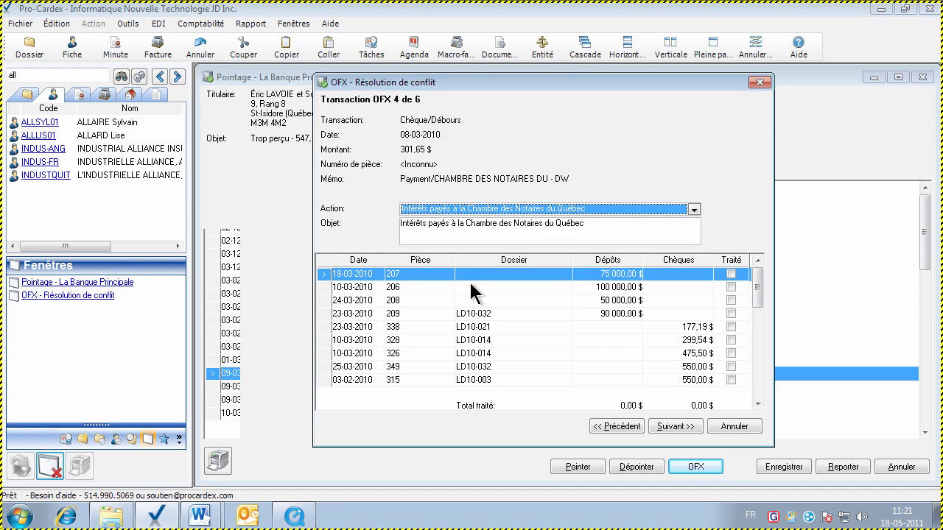
pyautogui.click(676, 427)
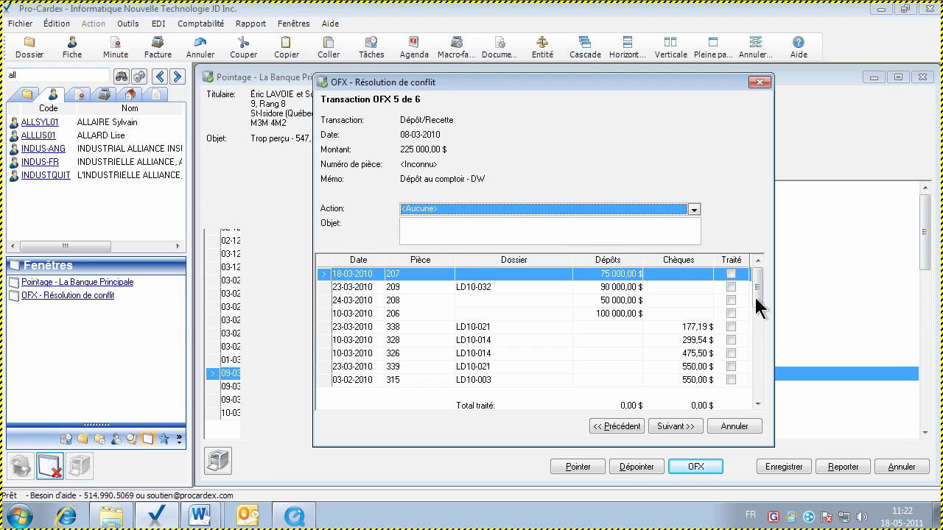
# Sort the entries by amount and mark deposits 208, 207 and 206 as treated
pyautogui.click(615, 260)
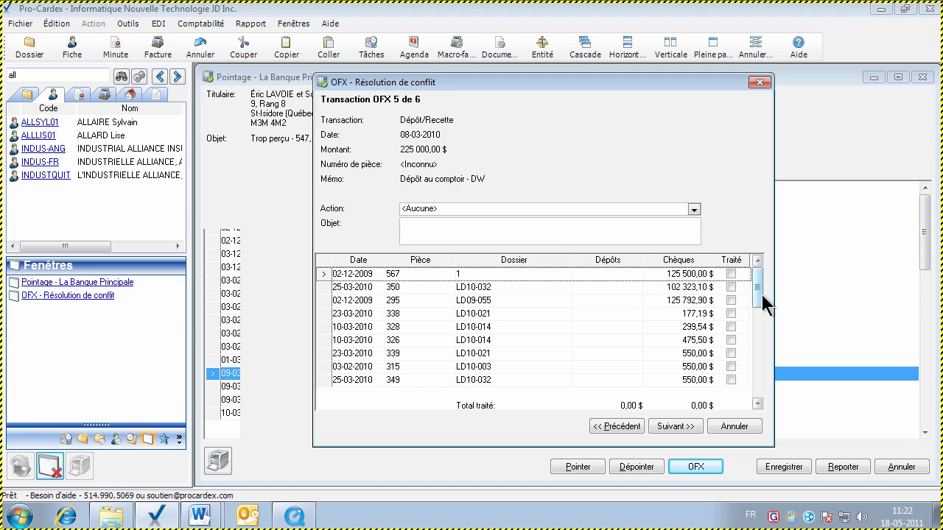
pyautogui.moveTo(759, 302); pyautogui.dragTo(759, 388)
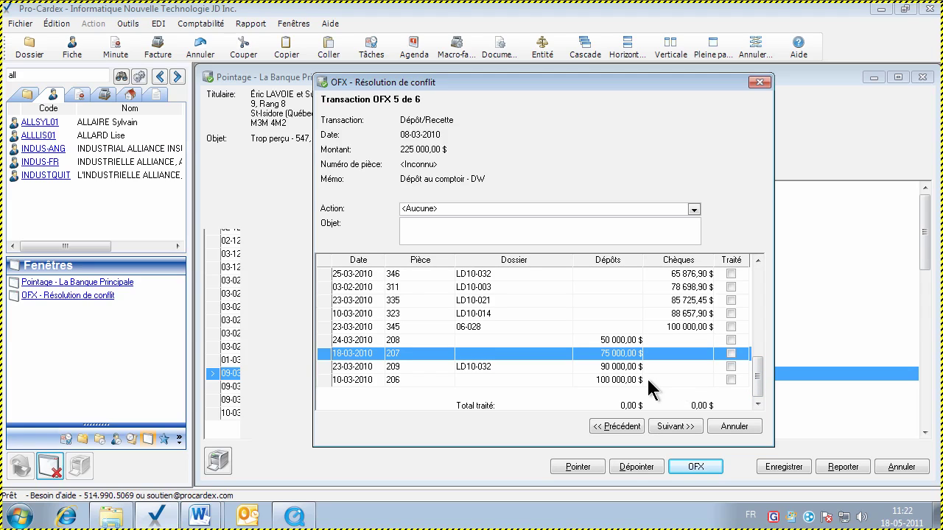
pyautogui.click(623, 342)
pyautogui.click(625, 355)
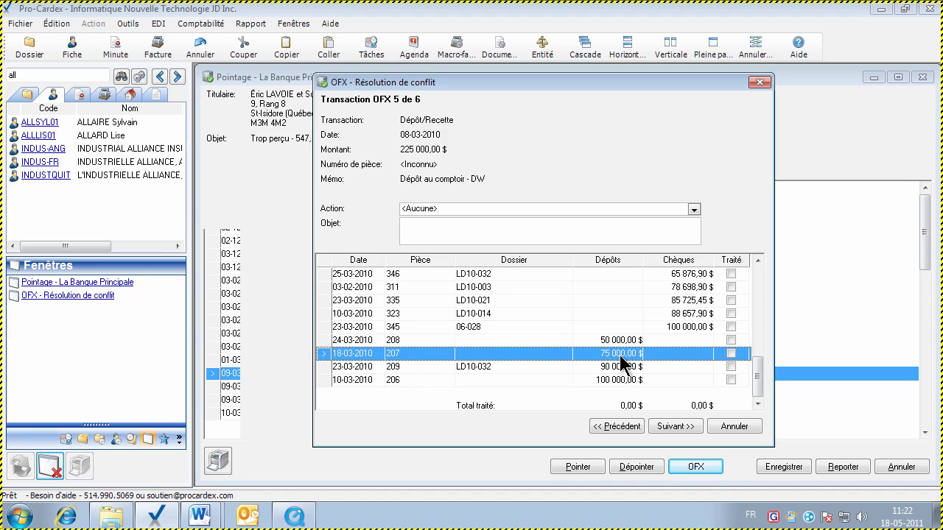
pyautogui.click(623, 341)
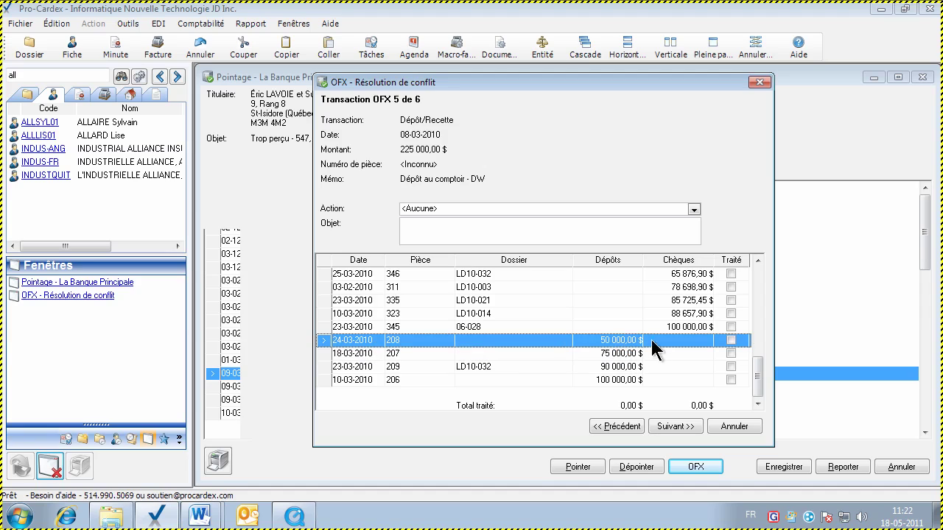
pyautogui.click(731, 340)
pyautogui.click(730, 354)
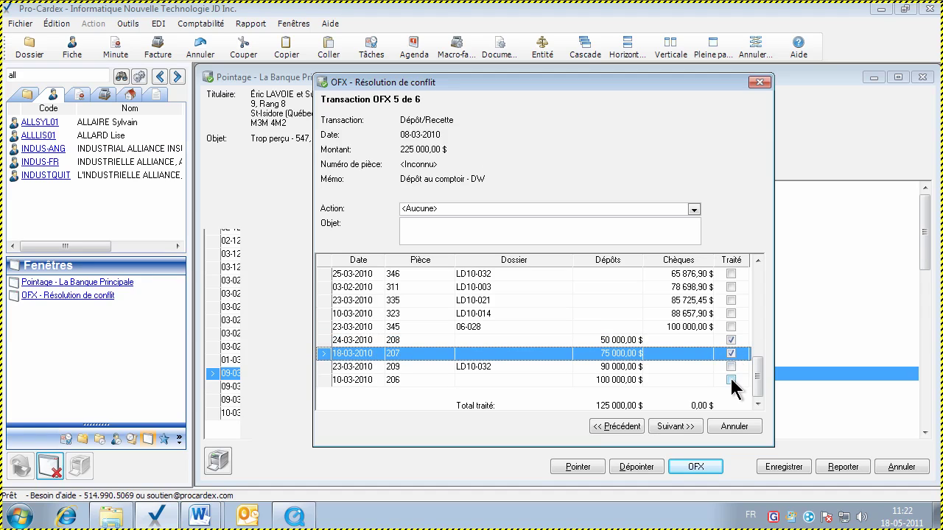
pyautogui.click(730, 380)
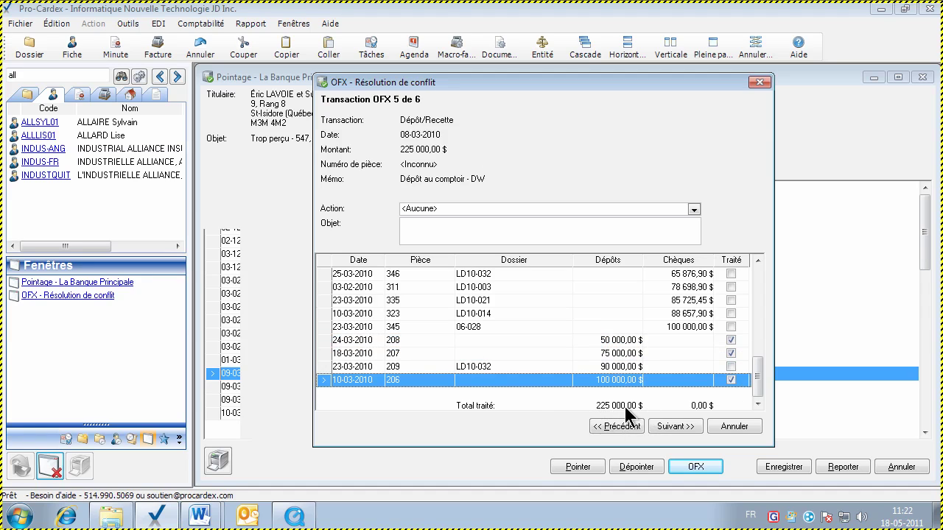
# Set transaction 5's action to 'Associer à la sélection des pièces totalisant le même montant'
pyautogui.click(693, 210)
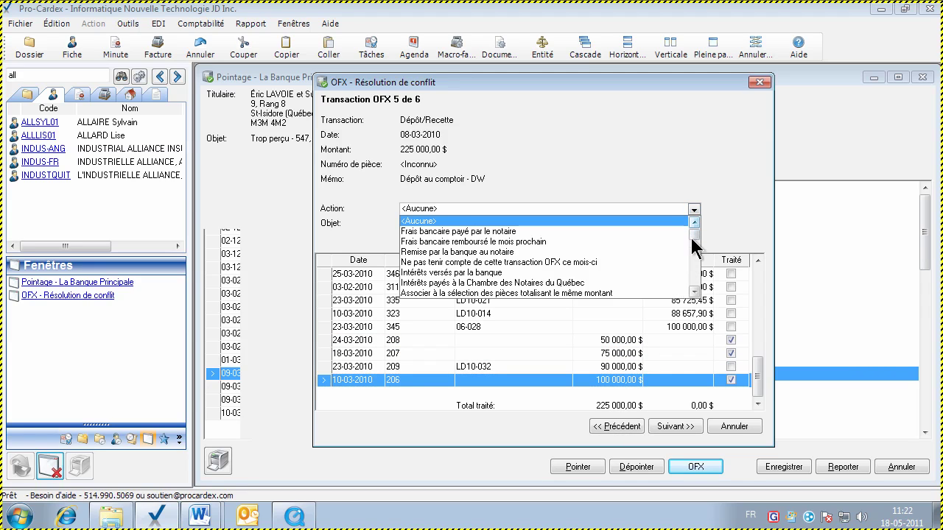
pyautogui.press('Down')
pyautogui.press('Down')
pyautogui.press('Down')
pyautogui.press('Down')
pyautogui.press('Down')
pyautogui.press('Down')
pyautogui.press('Down')
pyautogui.press('Down')
pyautogui.press('Down')
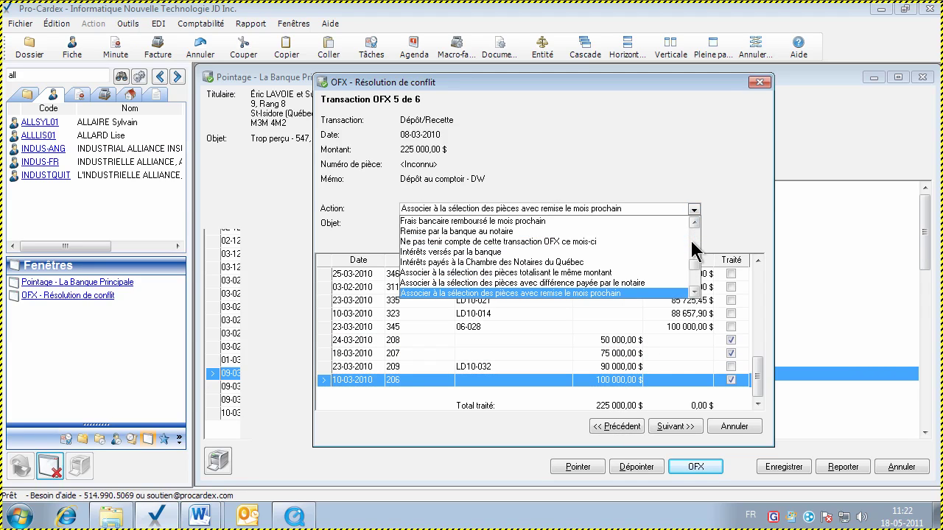
pyautogui.press('Up')
pyautogui.press('Up')
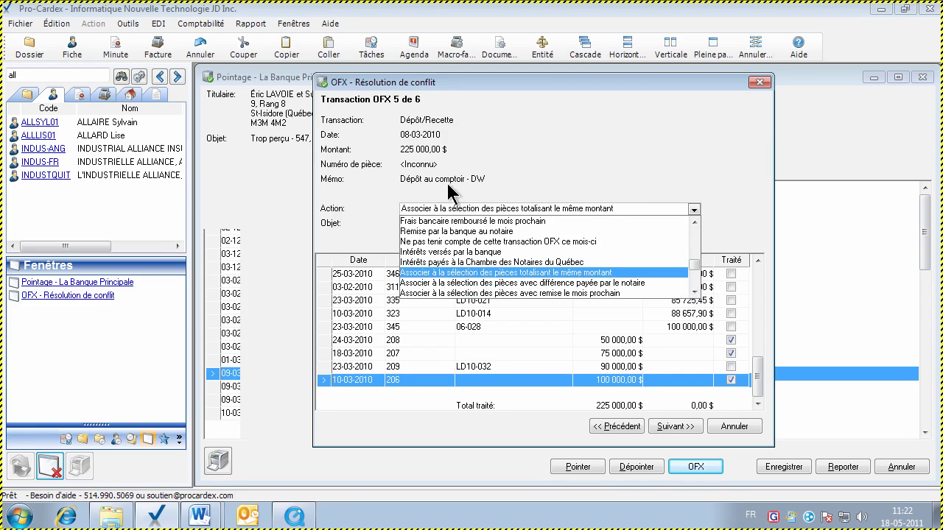
pyautogui.click(600, 274)
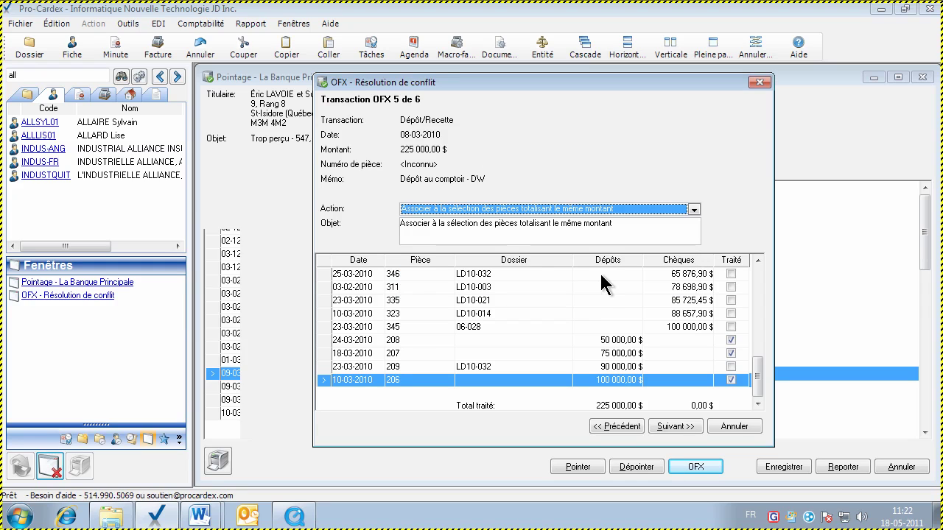
pyautogui.click(671, 428)
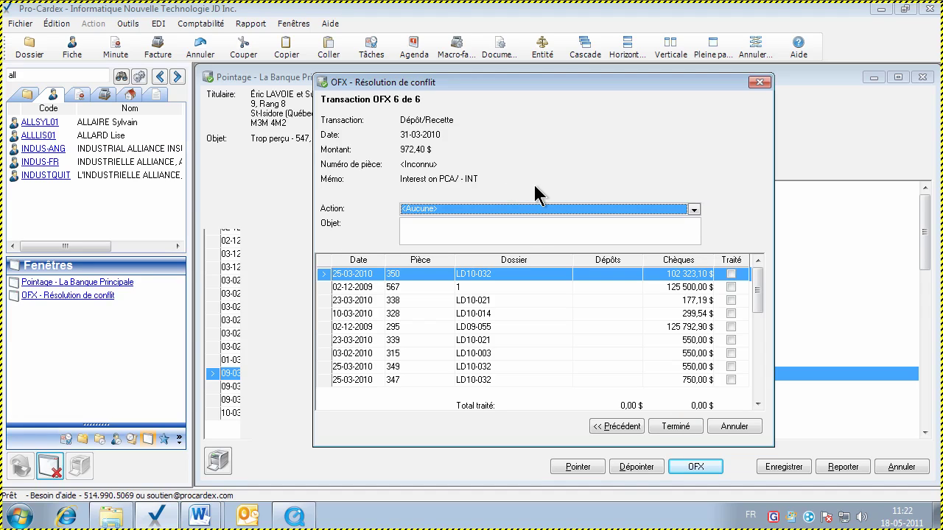
# Set transaction 6's action to Intérêts versés par la banque
pyautogui.click(693, 210)
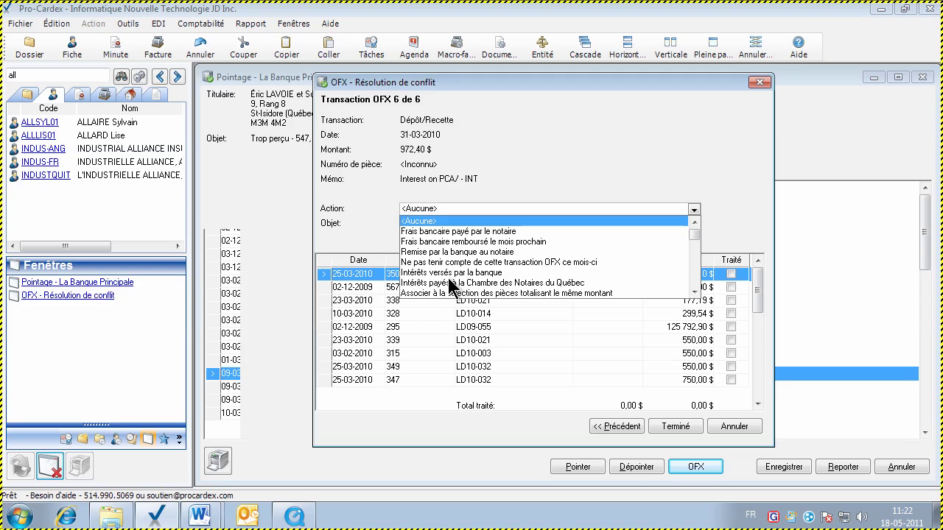
pyautogui.press('Down')
pyautogui.press('Down')
pyautogui.press('Down')
pyautogui.press('Down')
pyautogui.press('Down')
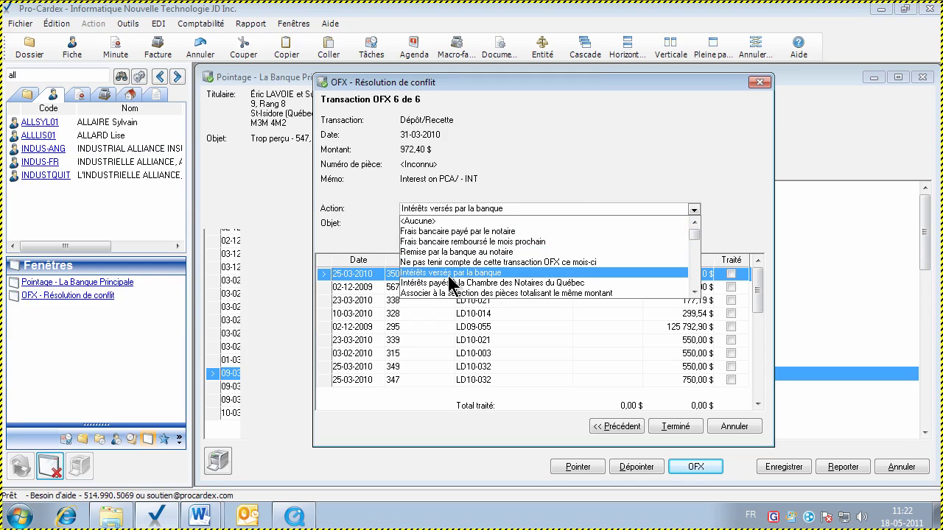
pyautogui.click(448, 272)
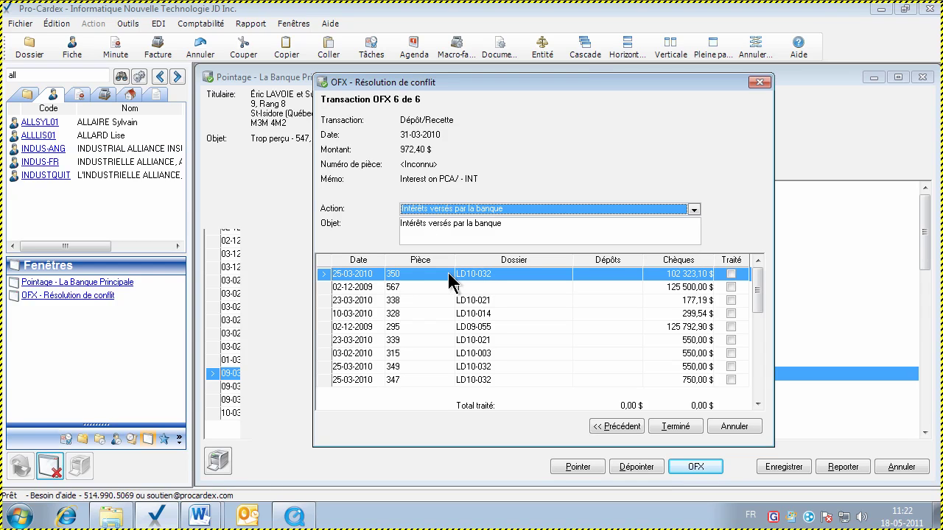
# Review every available action option, then reconfirm Intérêts versés par la banque
pyautogui.click(694, 210)
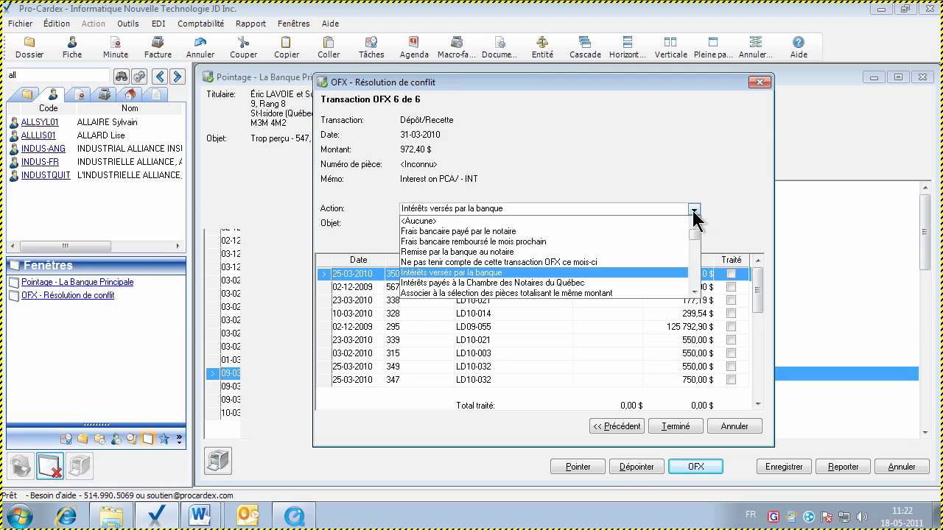
pyautogui.press('Up')
pyautogui.press('Up')
pyautogui.press('Up')
pyautogui.press('Up')
pyautogui.press('Up')
pyautogui.press('Down')
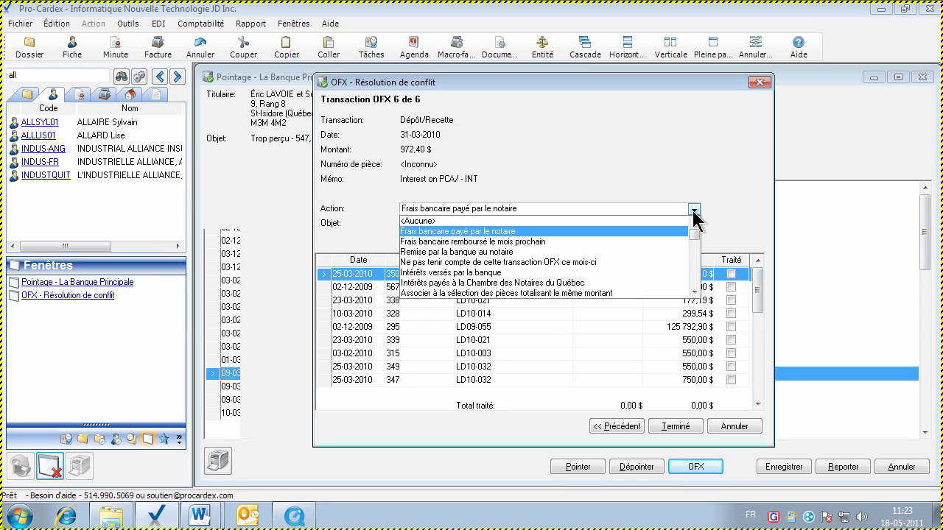
pyautogui.press('Down')
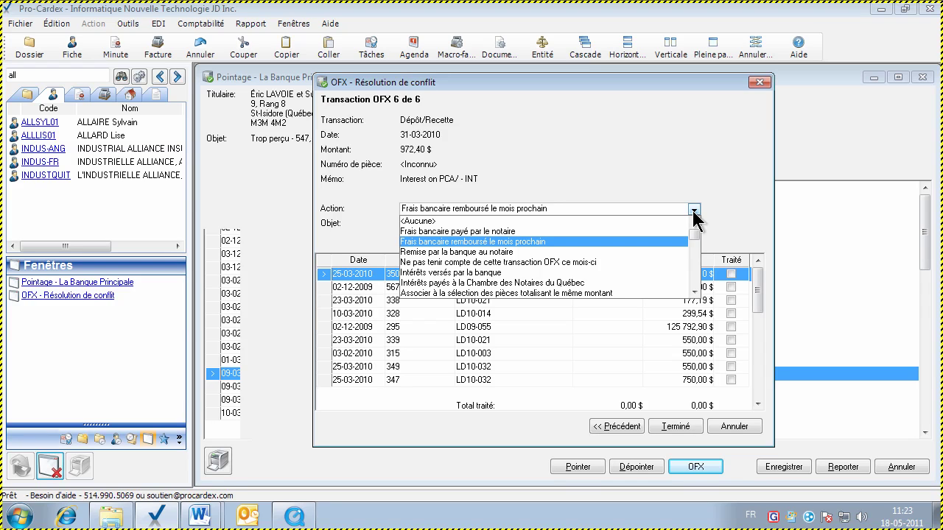
pyautogui.press('Down')
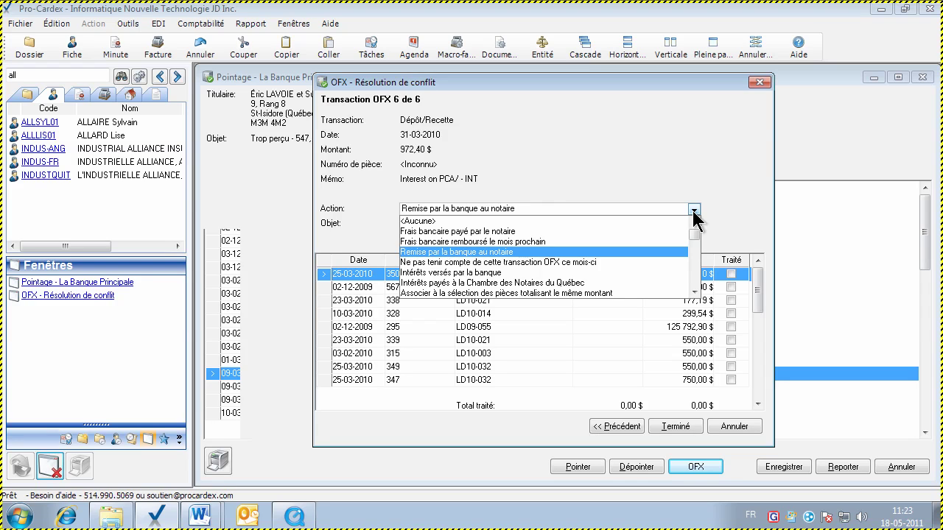
pyautogui.press('Down')
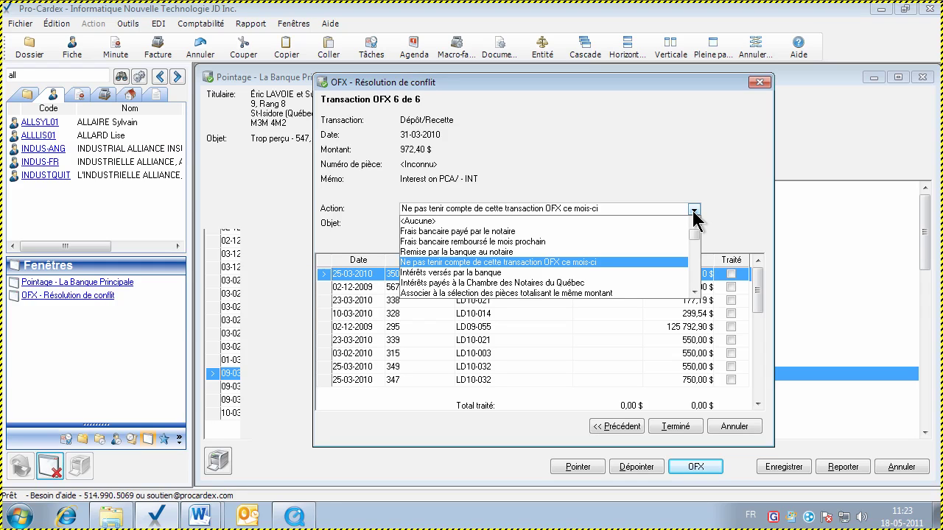
pyautogui.click(693, 293)
pyautogui.click(694, 292)
pyautogui.press('Down')
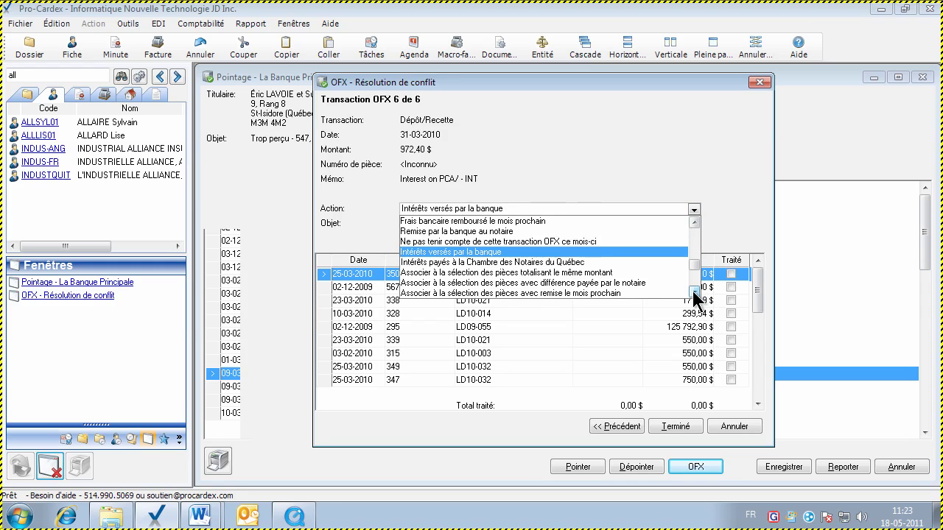
pyautogui.click(694, 293)
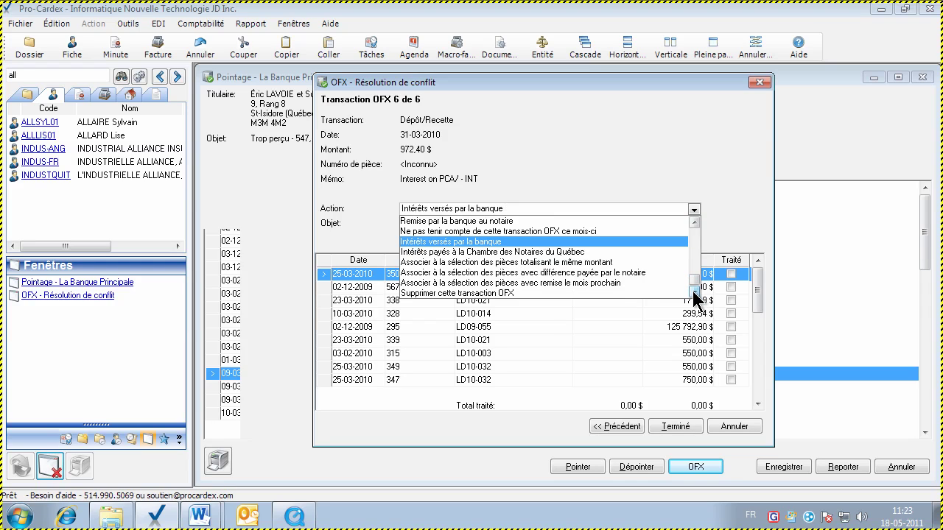
pyautogui.press('Down')
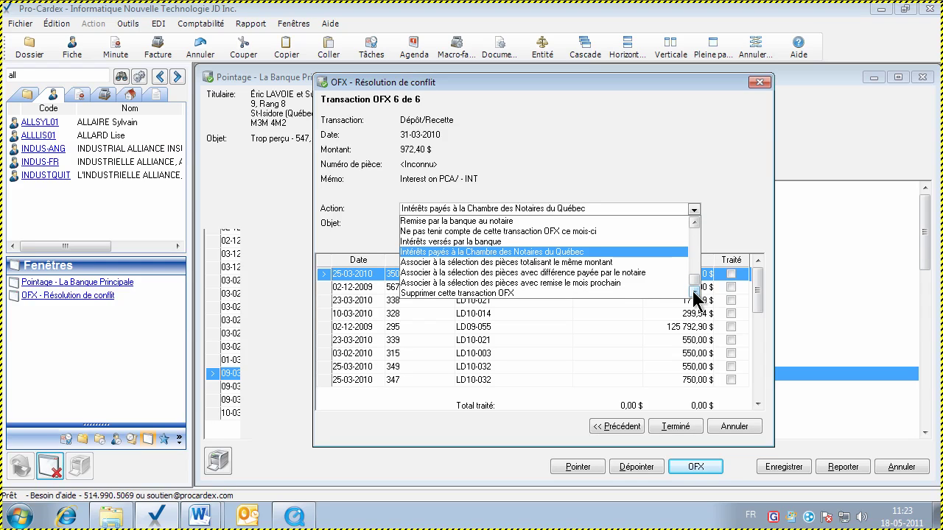
pyautogui.press('Down')
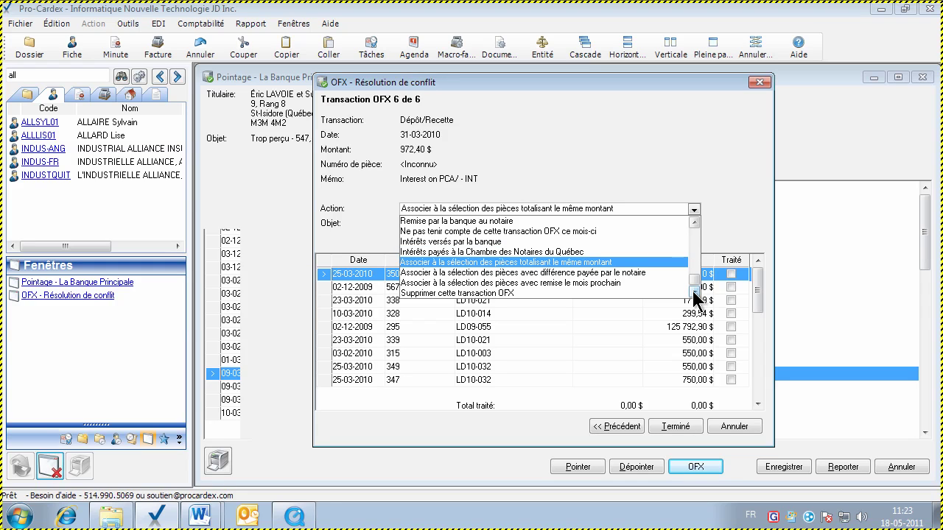
pyautogui.press('Down')
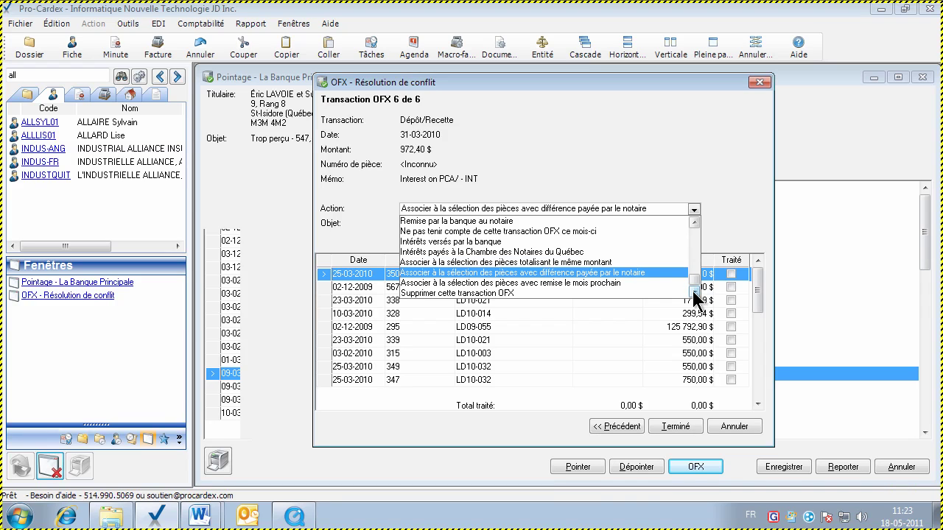
pyautogui.press('Down')
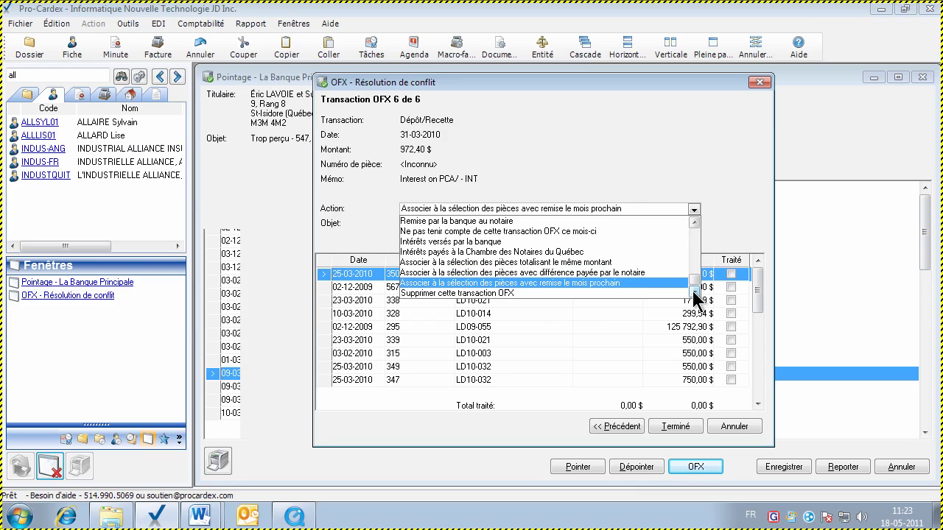
pyautogui.press('Down')
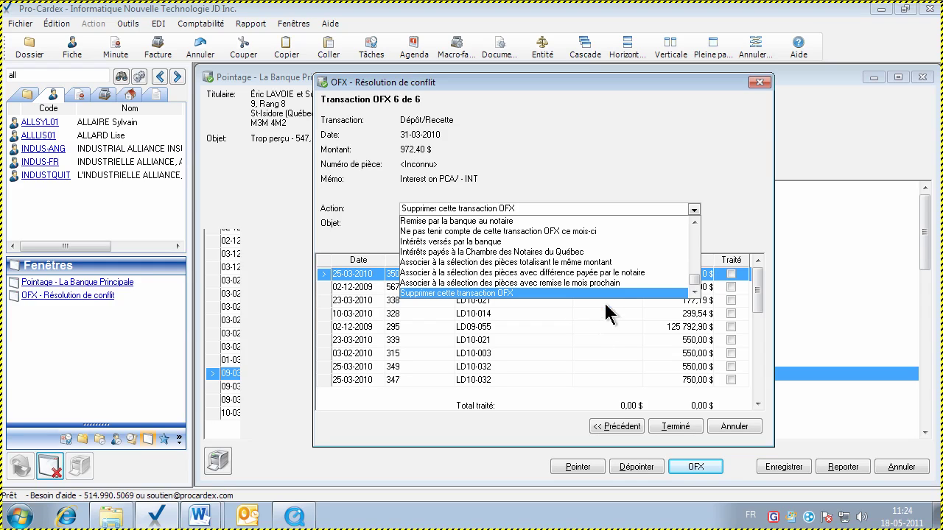
pyautogui.click(434, 241)
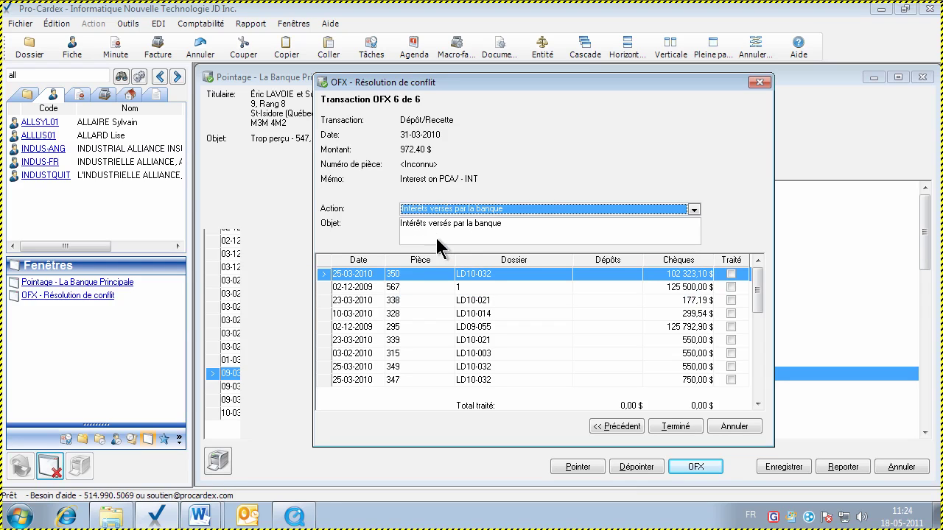
# Finish conflict resolution using file code notaire1 for corrections and cdno01 for interest
pyautogui.click(667, 431)
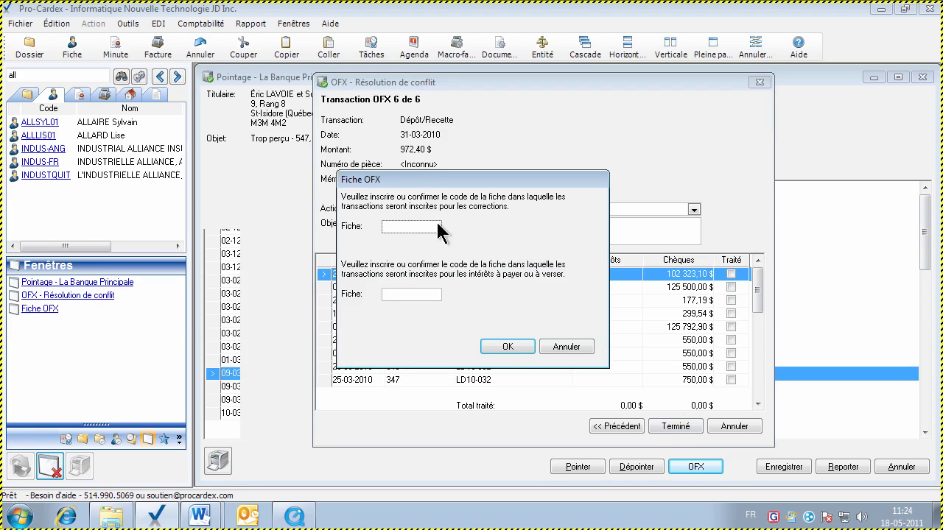
pyautogui.moveTo(404, 174); pyautogui.dragTo(431, 183)
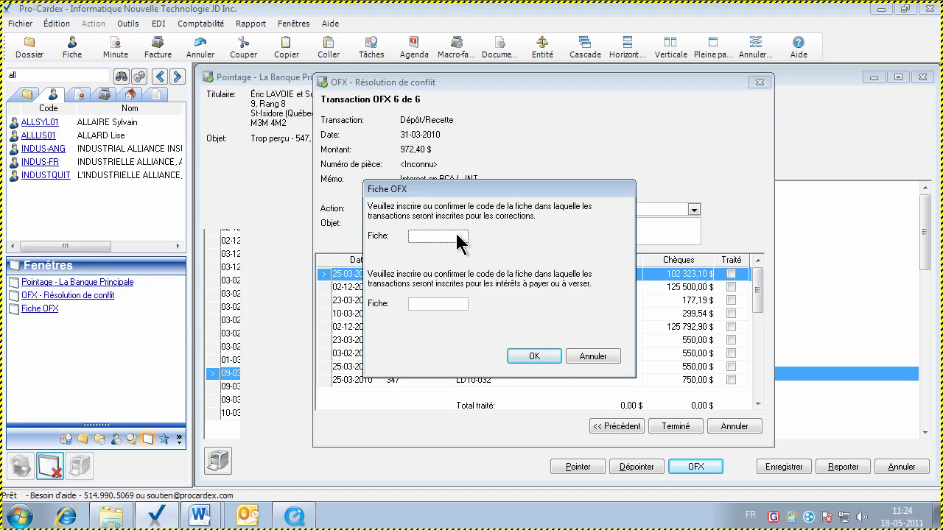
pyautogui.write('notaire1')
pyautogui.click(414, 305)
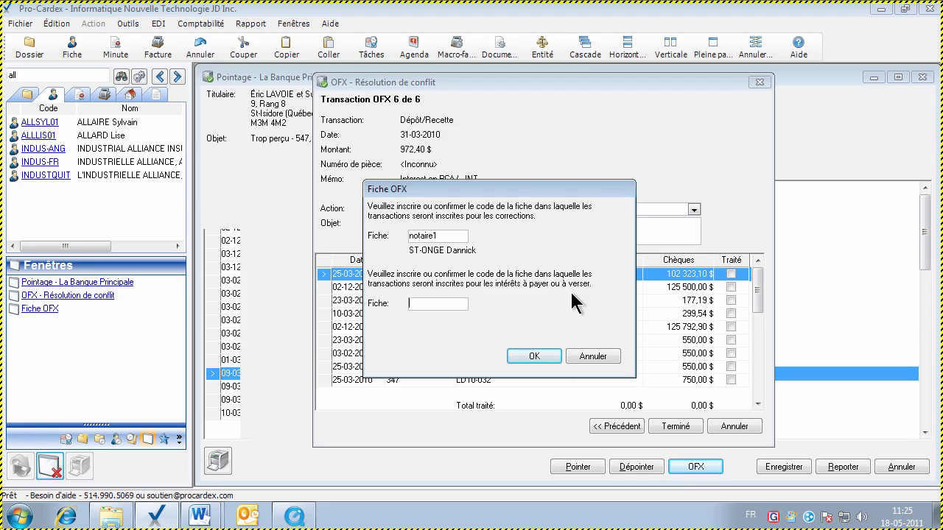
pyautogui.write('cdno')
pyautogui.write('01')
pyautogui.click(424, 237)
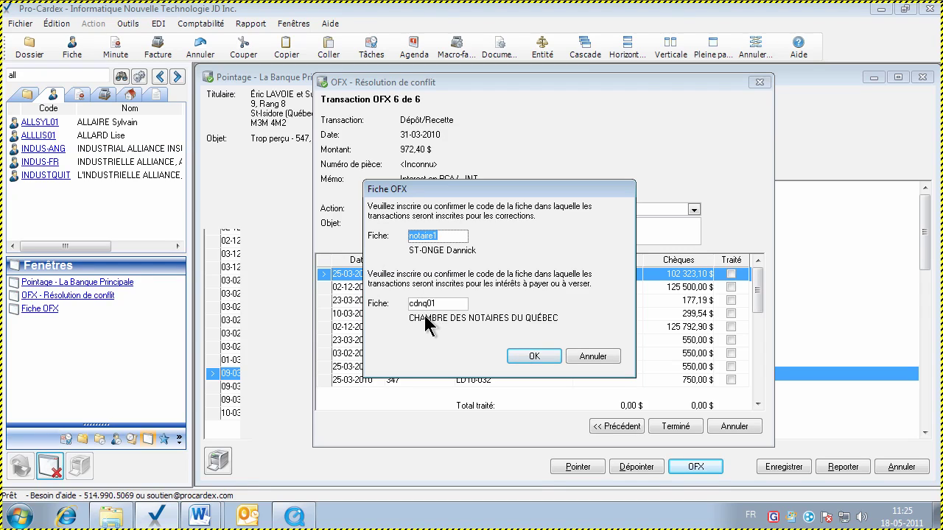
pyautogui.click(437, 306)
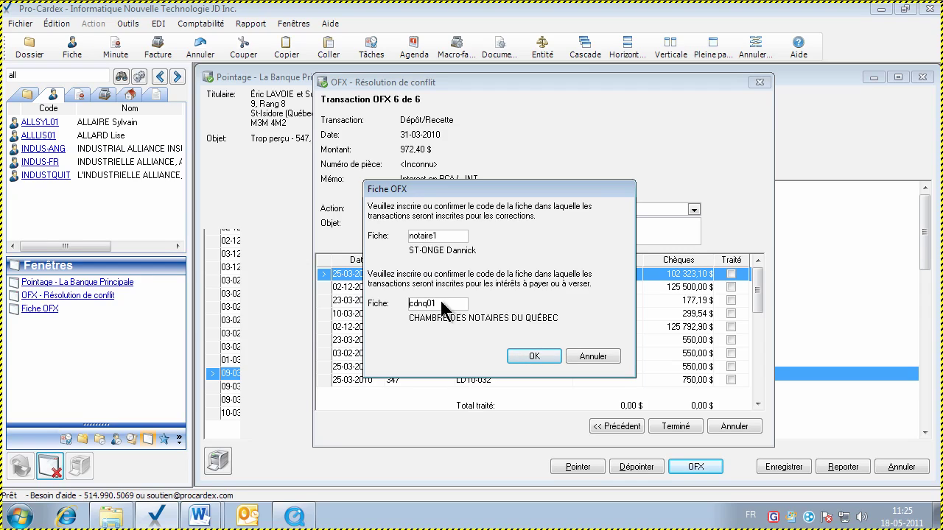
pyautogui.click(532, 358)
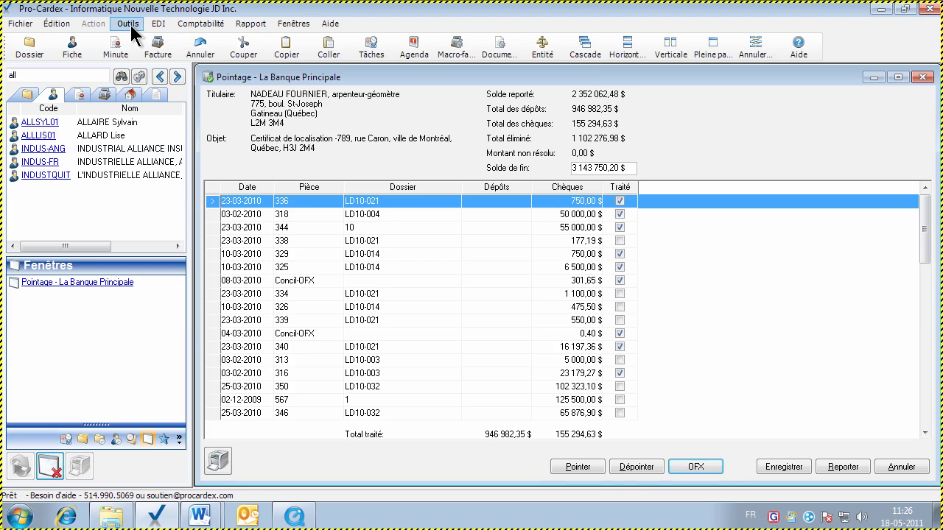
# Cancel a new Banque de Montréal pointage and save the current La Banque Principale pointage
pyautogui.click(130, 25)
pyautogui.click(177, 147)
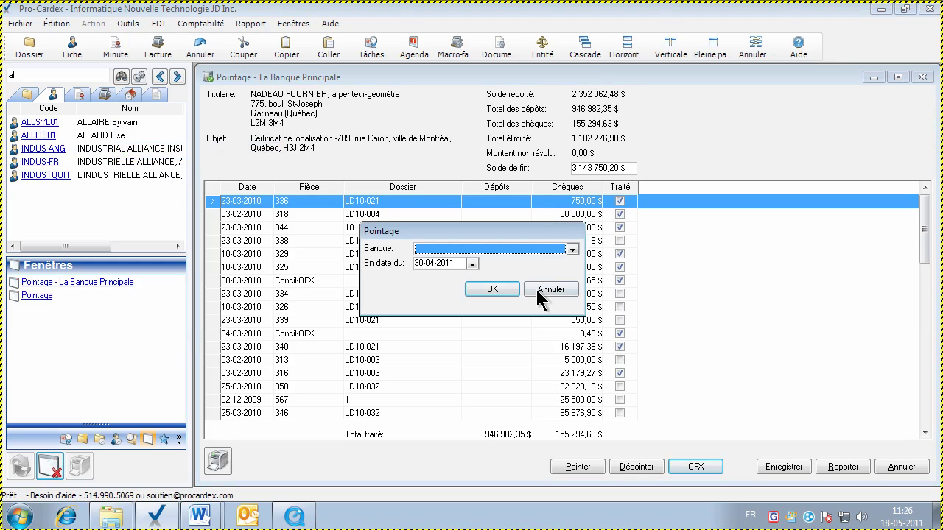
pyautogui.click(572, 249)
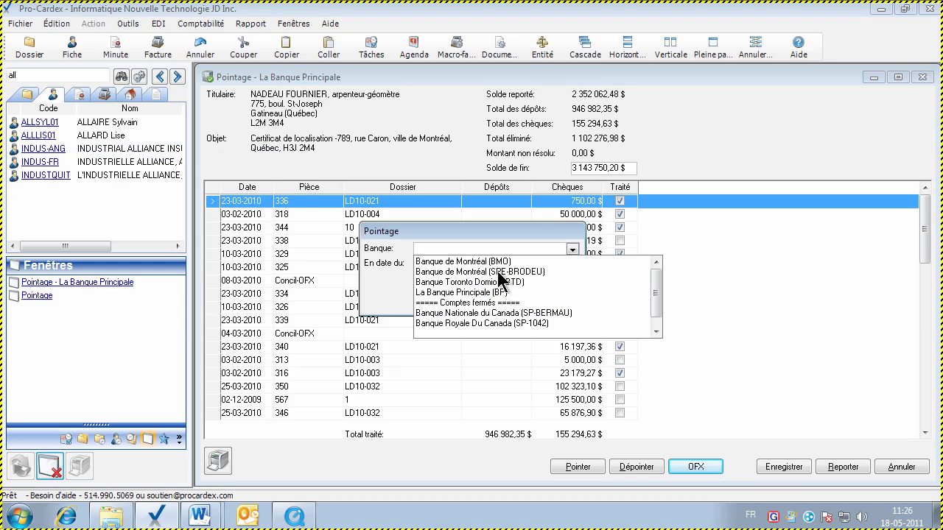
pyautogui.click(498, 272)
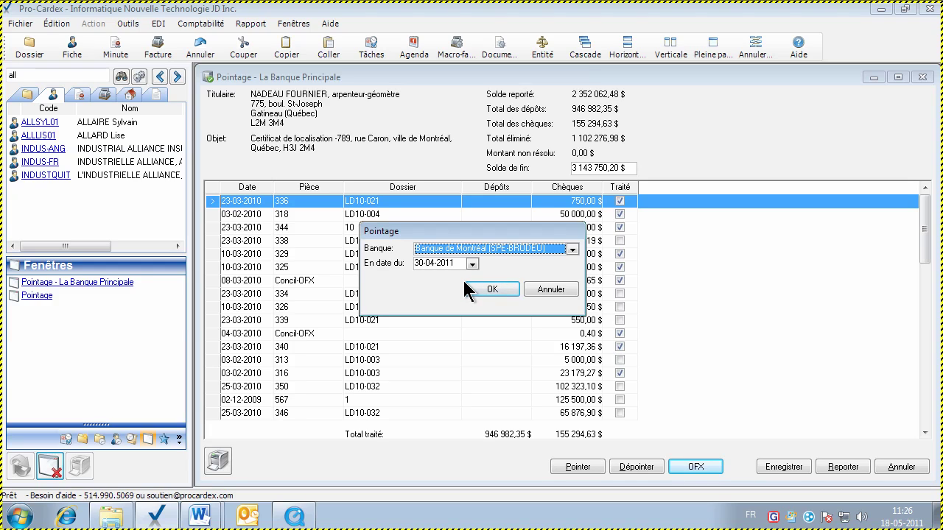
pyautogui.click(538, 290)
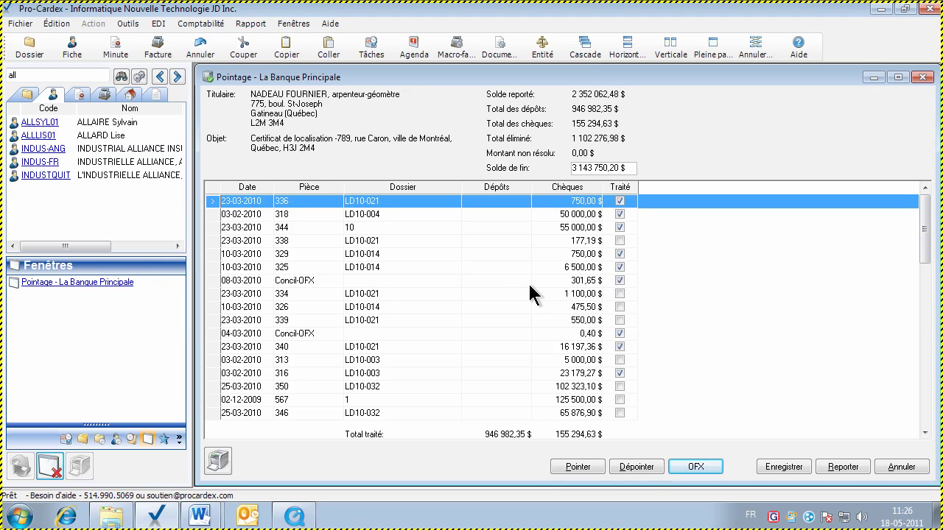
pyautogui.click(774, 466)
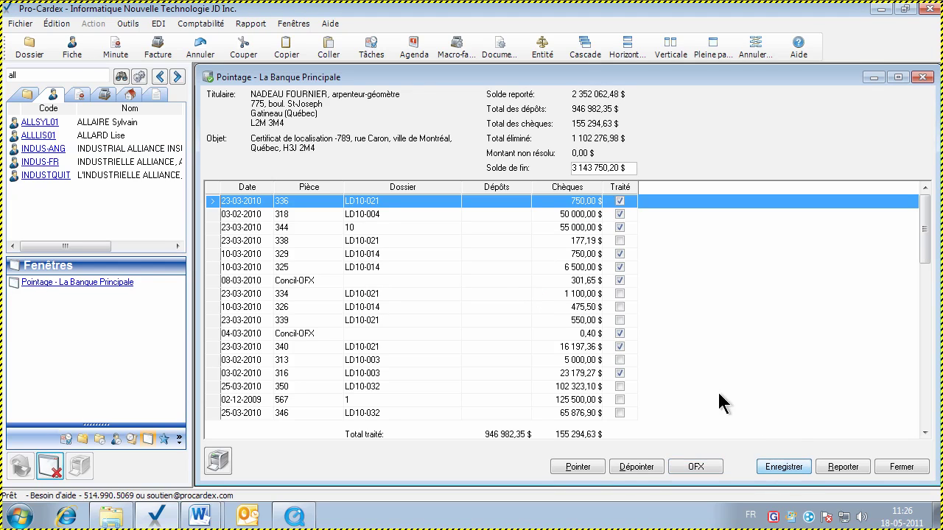
pyautogui.moveTo(926, 245)
pyautogui.mouseDown()
pyautogui.moveTo(927, 395)
pyautogui.moveTo(921, 251)
pyautogui.mouseUp()
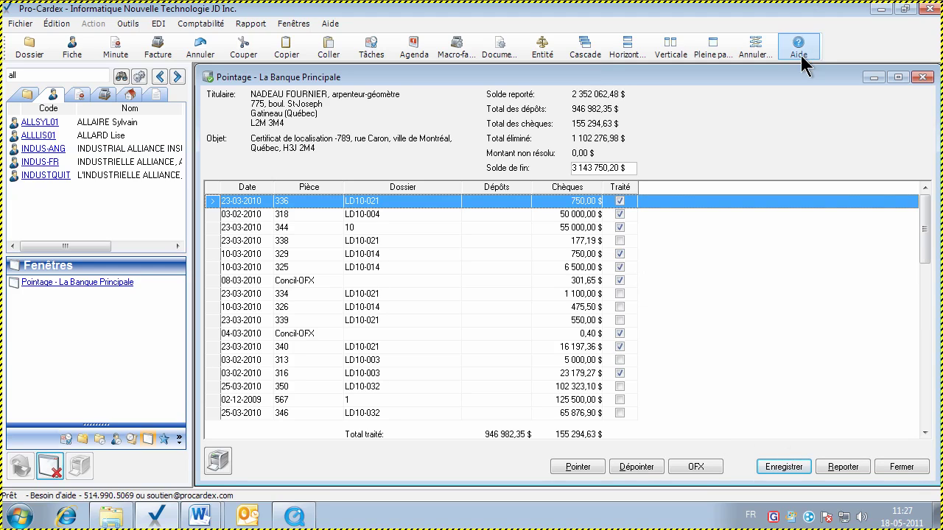
# Save and carry forward the pointage, producing Pointage, Grand-livre and Conciliation mensuelle reports
pyautogui.click(774, 467)
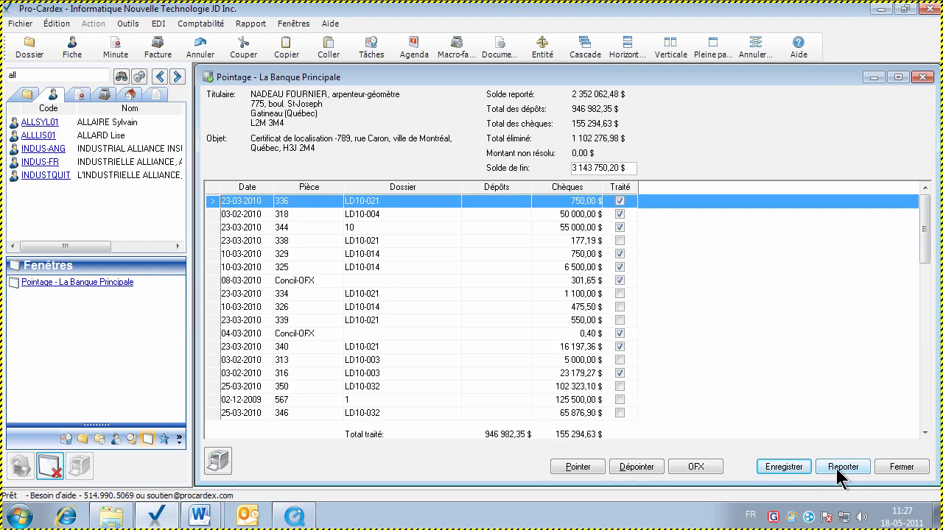
pyautogui.click(840, 467)
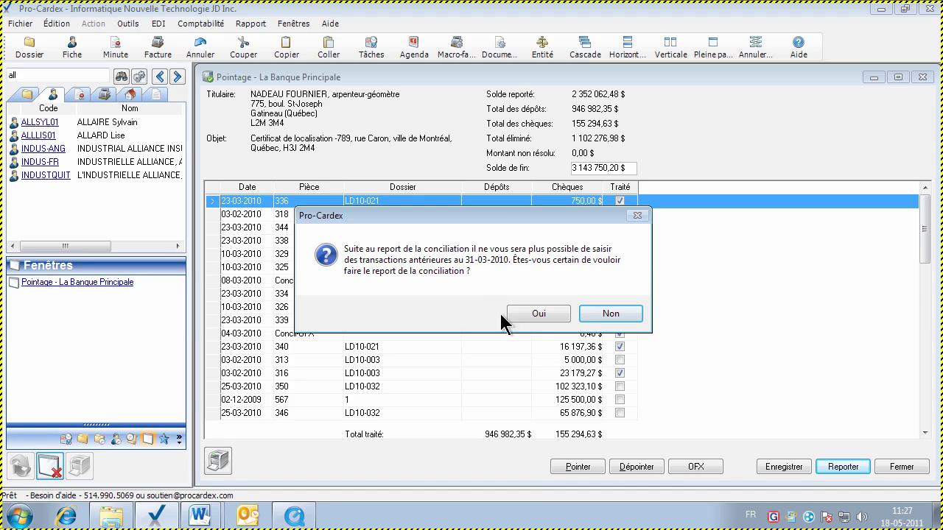
pyautogui.click(538, 315)
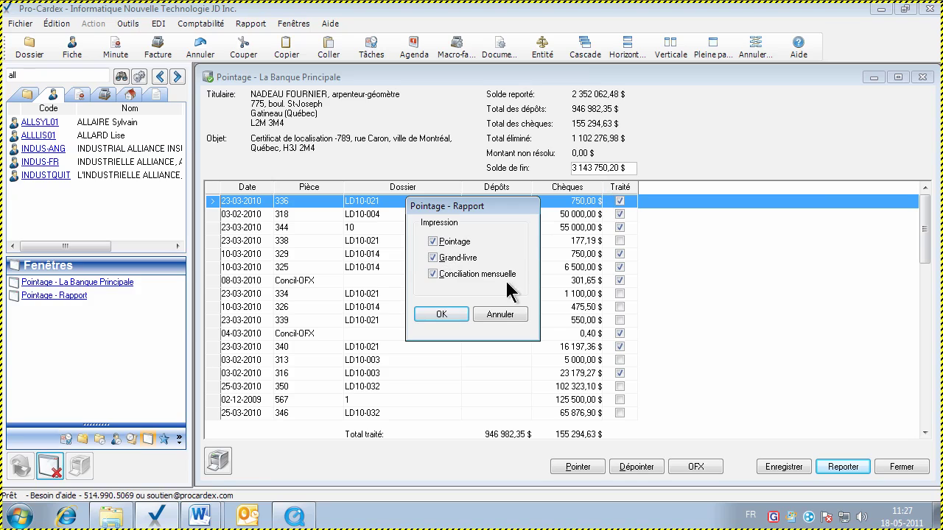
pyautogui.click(433, 243)
pyautogui.click(433, 243)
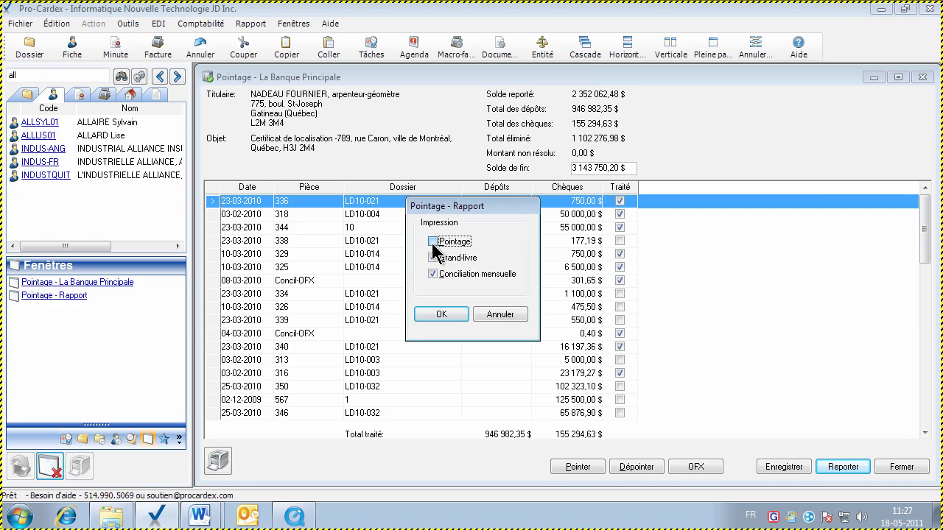
pyautogui.click(441, 313)
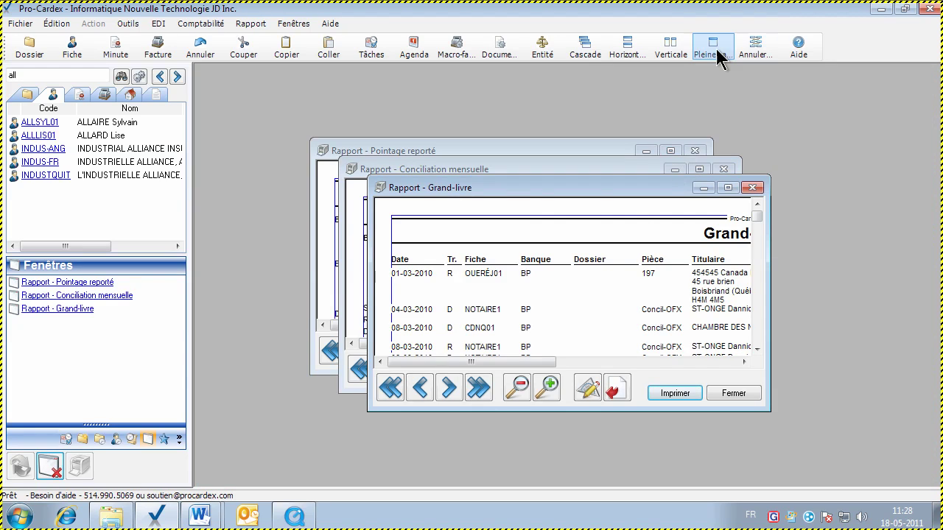
# Maximize the Grand-livre report and close it
pyautogui.click(712, 46)
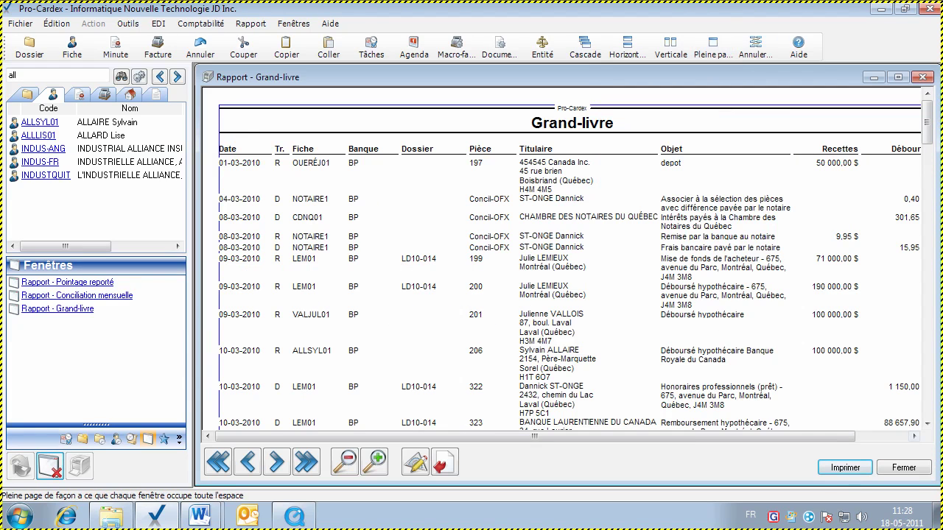
pyautogui.moveTo(841, 437); pyautogui.dragTo(916, 437)
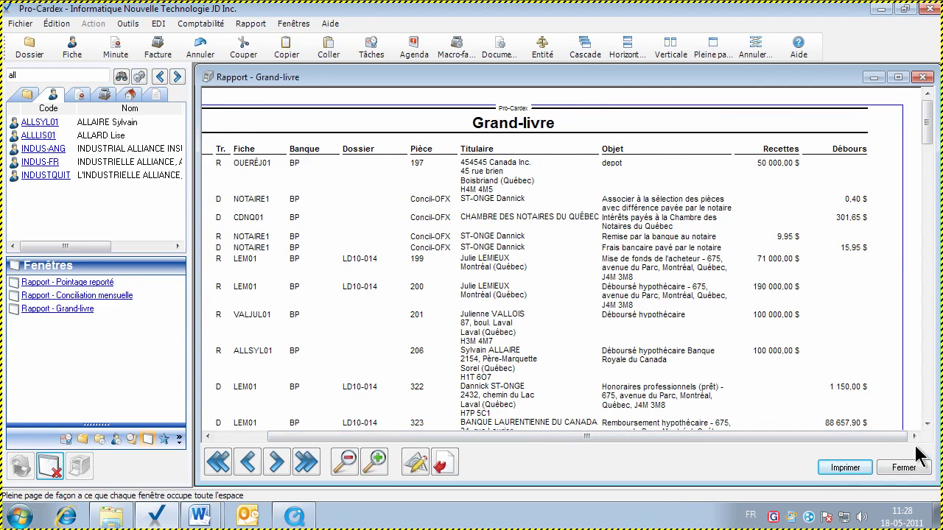
pyautogui.click(907, 469)
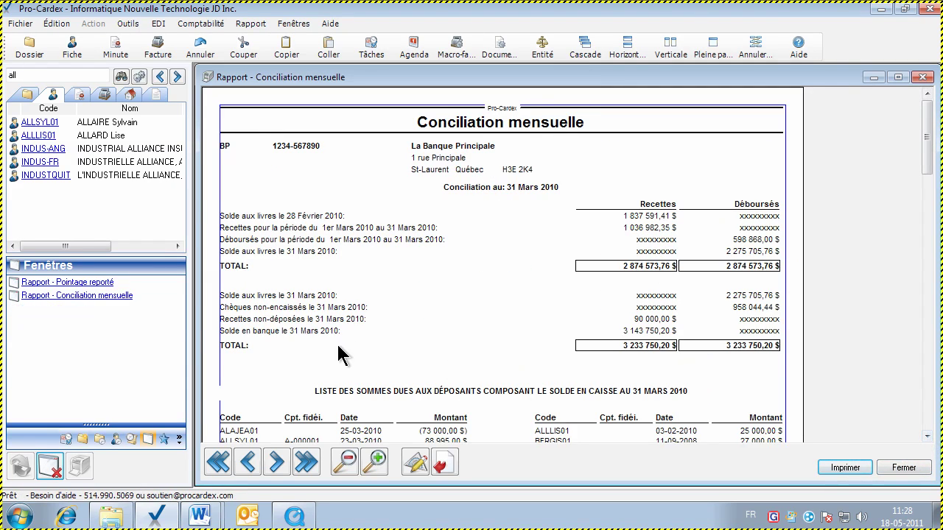
# Scroll through the Conciliation mensuelle report, then close it and the Pointage reporté report
pyautogui.click(926, 436)
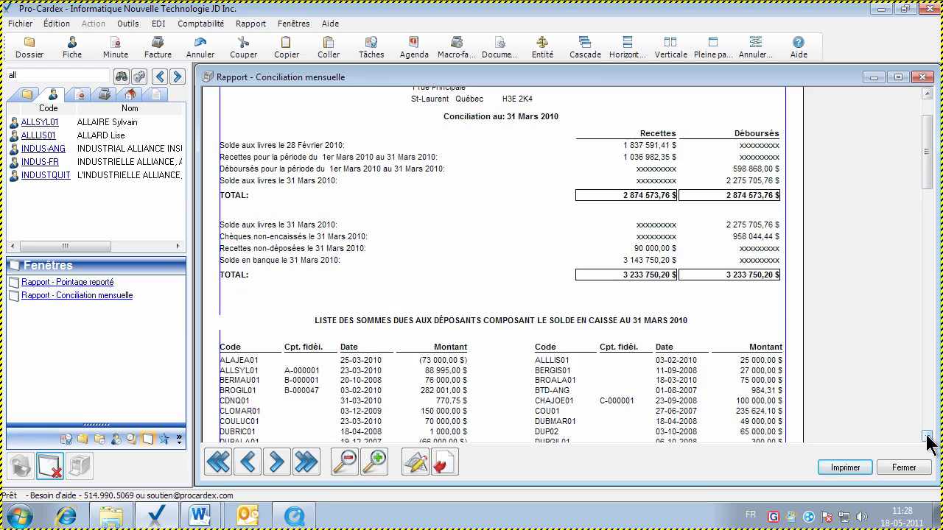
pyautogui.click(926, 436)
pyautogui.click(926, 436)
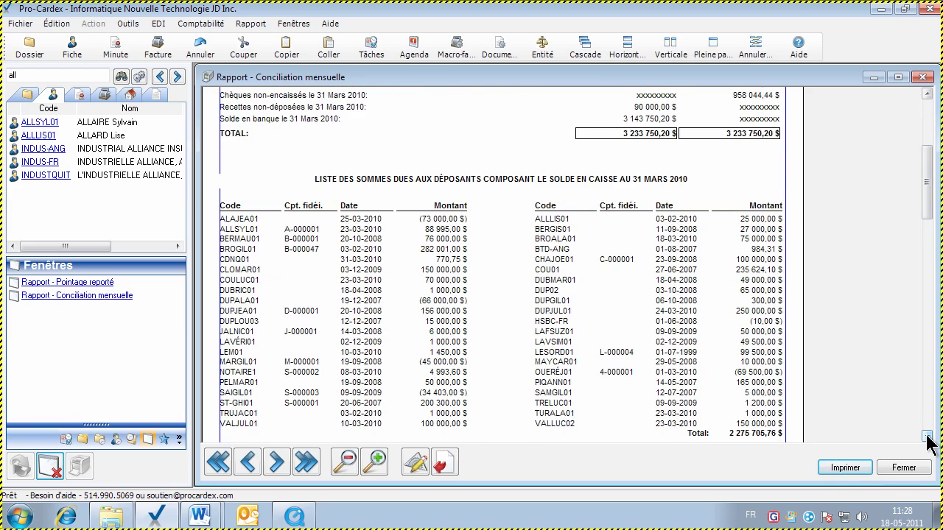
pyautogui.click(926, 436)
pyautogui.click(926, 436)
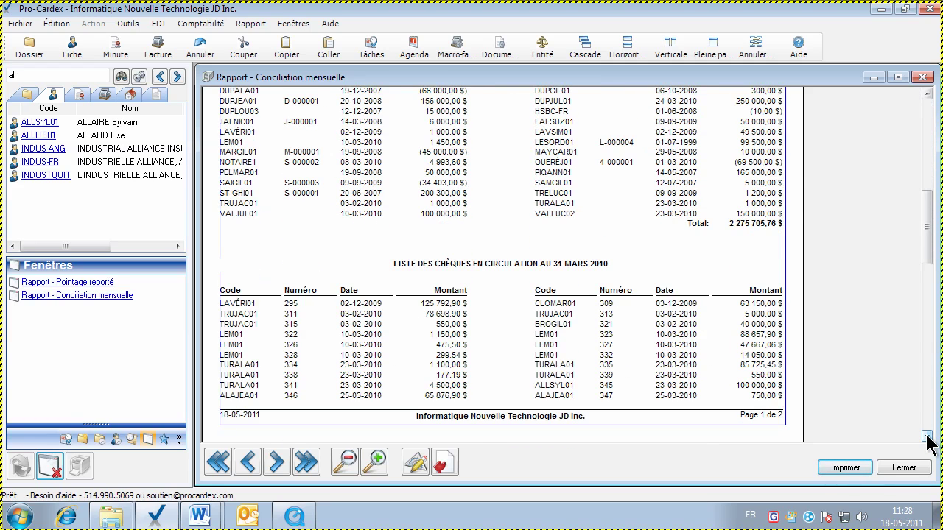
pyautogui.click(926, 436)
pyautogui.click(927, 436)
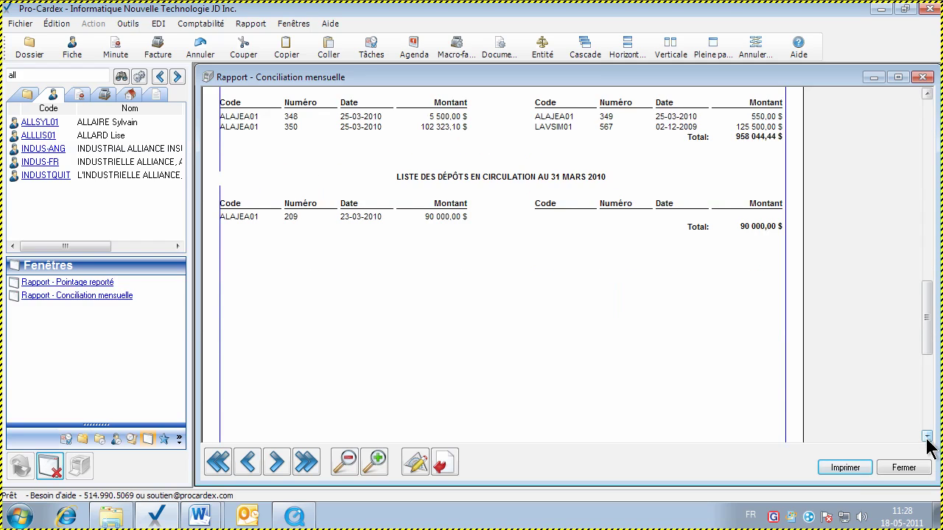
pyautogui.click(913, 468)
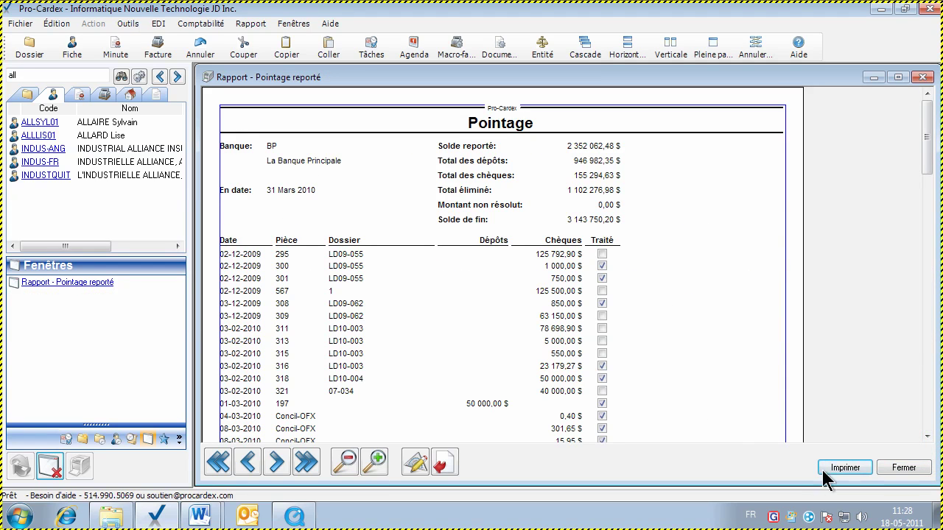
pyautogui.click(900, 468)
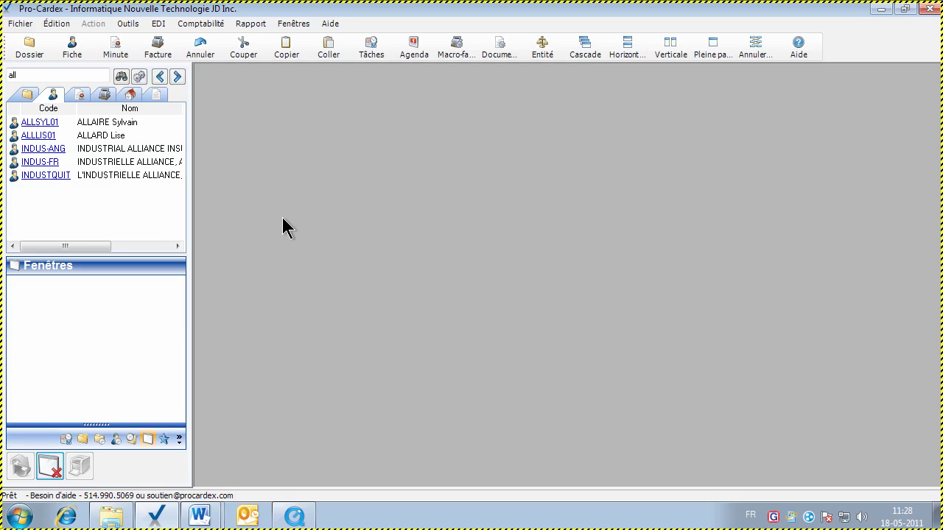
# Look up Banque Nationale du Canada in the Ecran banques Word guide, then return to Pro-Cardex
pyautogui.moveTo(199, 516)
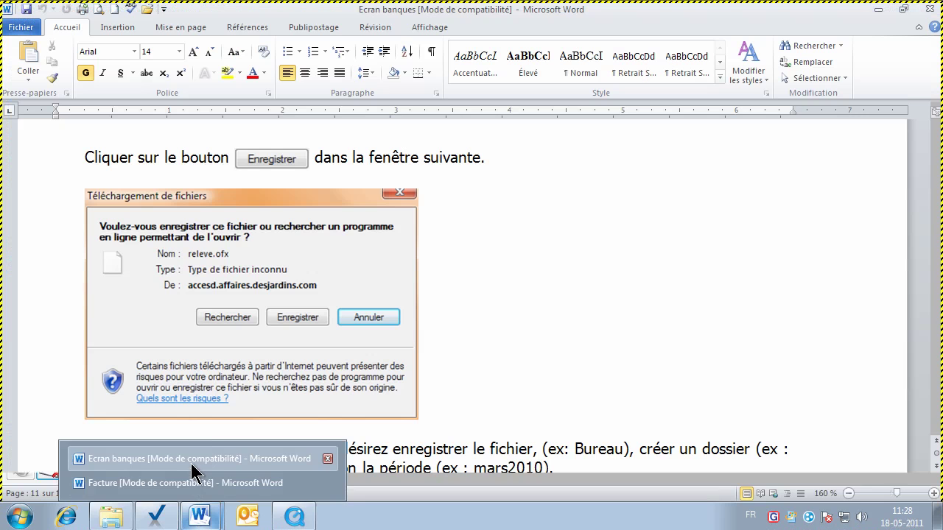
pyautogui.click(193, 458)
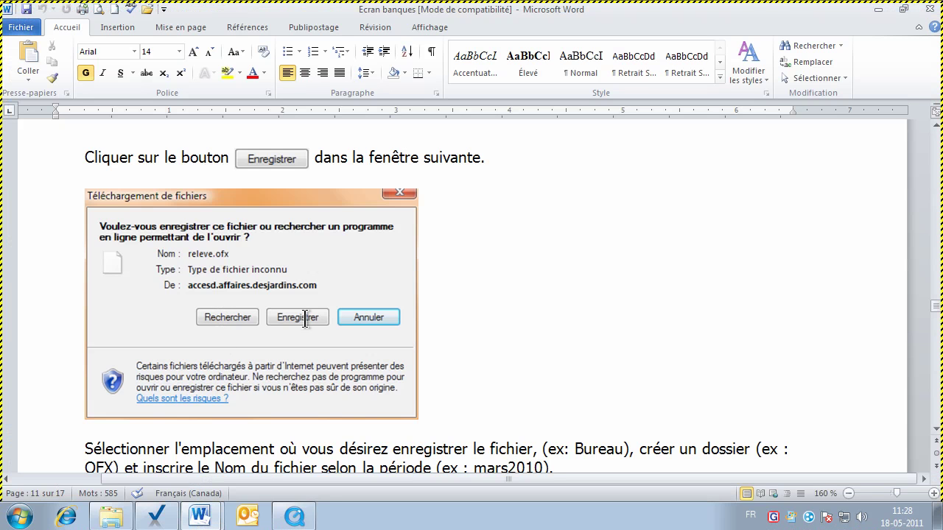
pyautogui.hotkey('ctrl', 'Home')
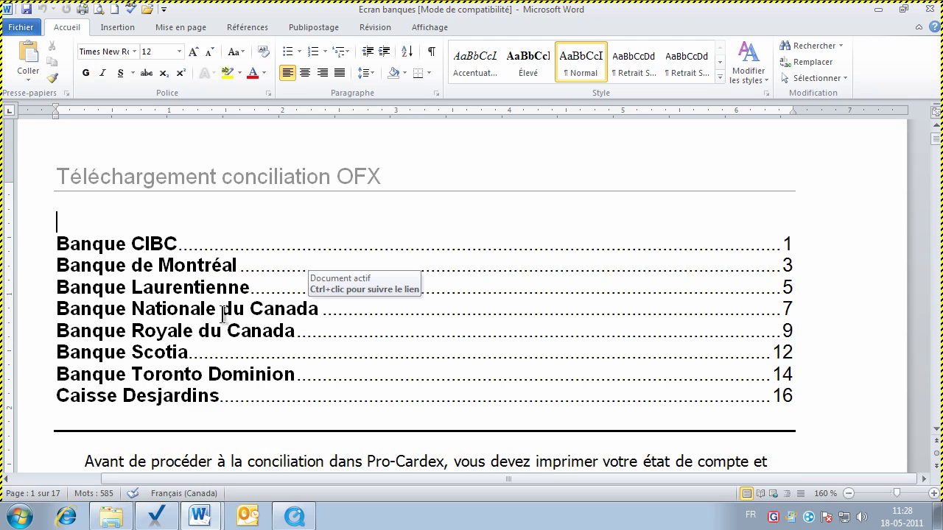
pyautogui.keyDown('ctrl'); pyautogui.click(222, 314); pyautogui.keyUp('ctrl')
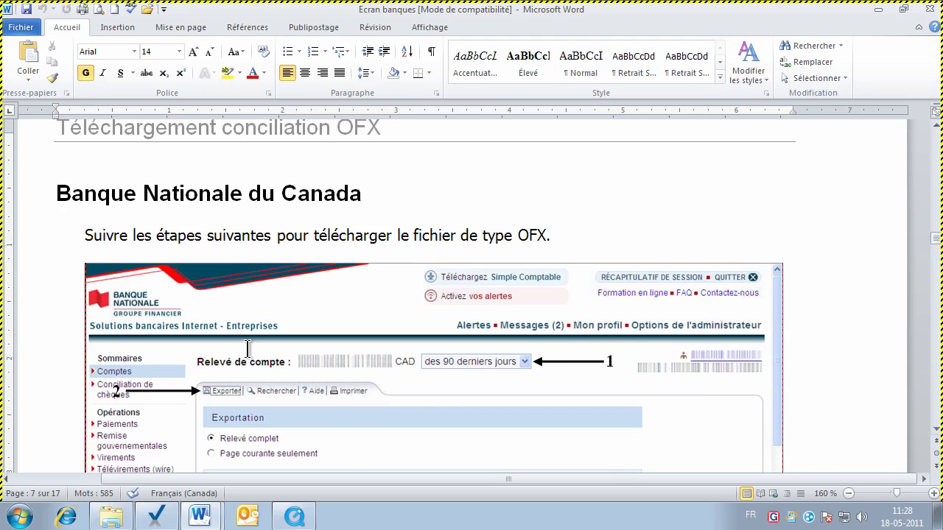
pyautogui.click(155, 516)
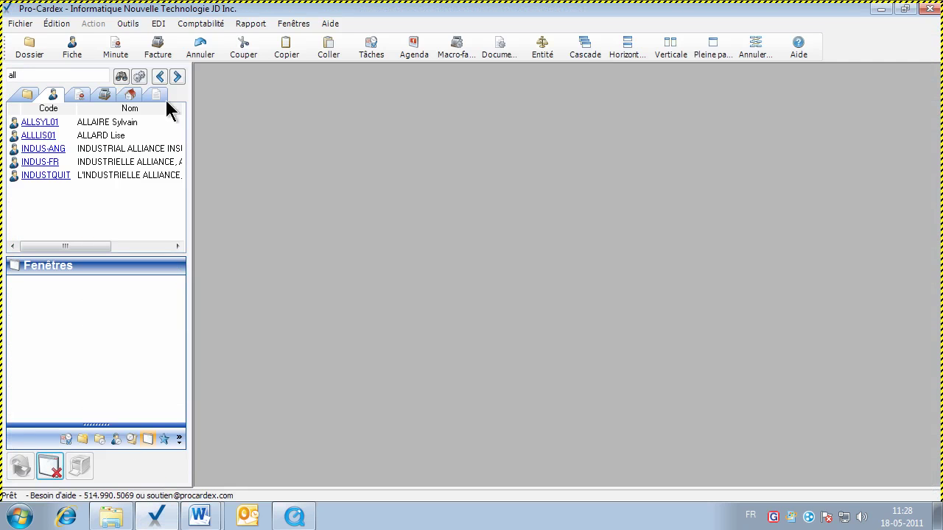
pyautogui.click(128, 25)
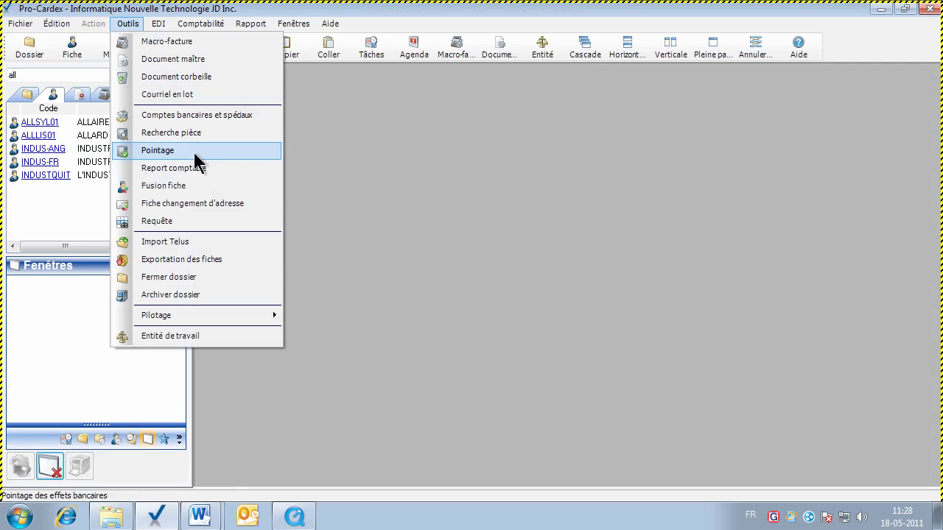
pyautogui.click(252, 152)
pyautogui.click(425, 249)
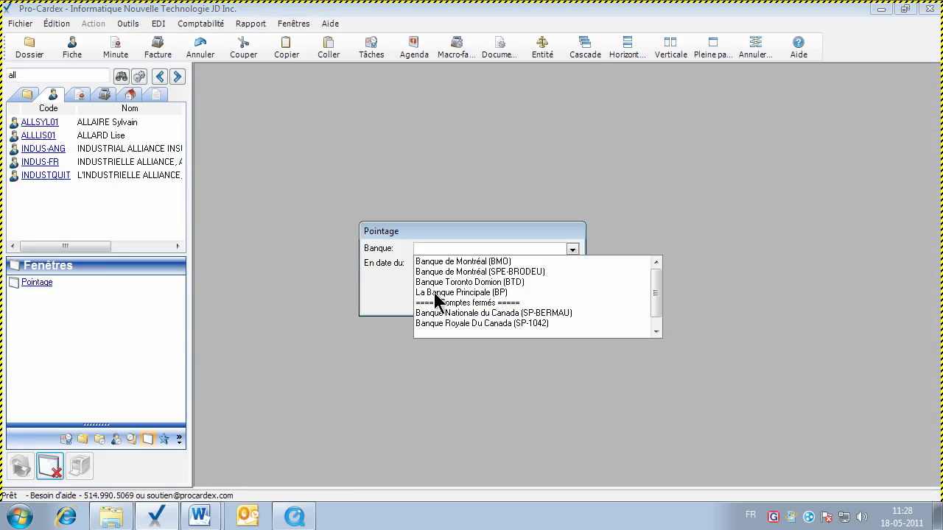
pyautogui.click(391, 289)
pyautogui.click(541, 290)
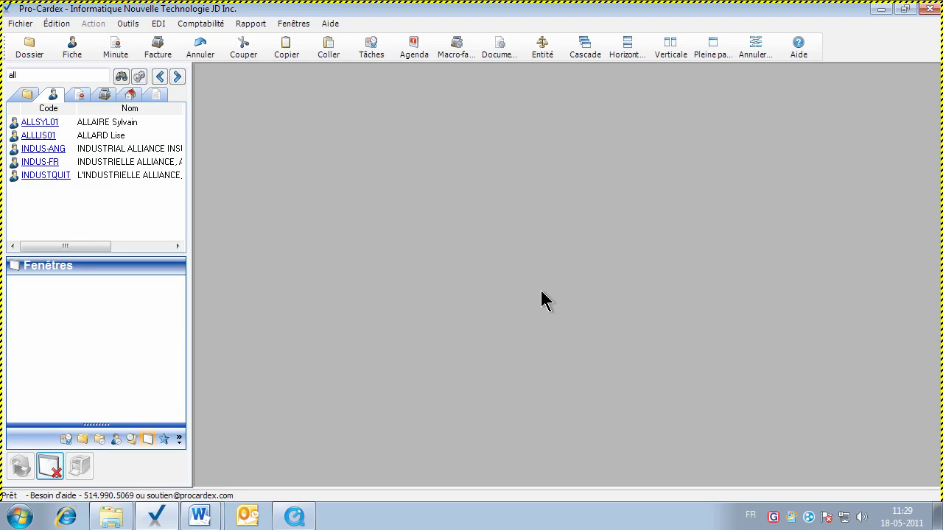
pyautogui.click(247, 23)
pyautogui.moveTo(291, 125)
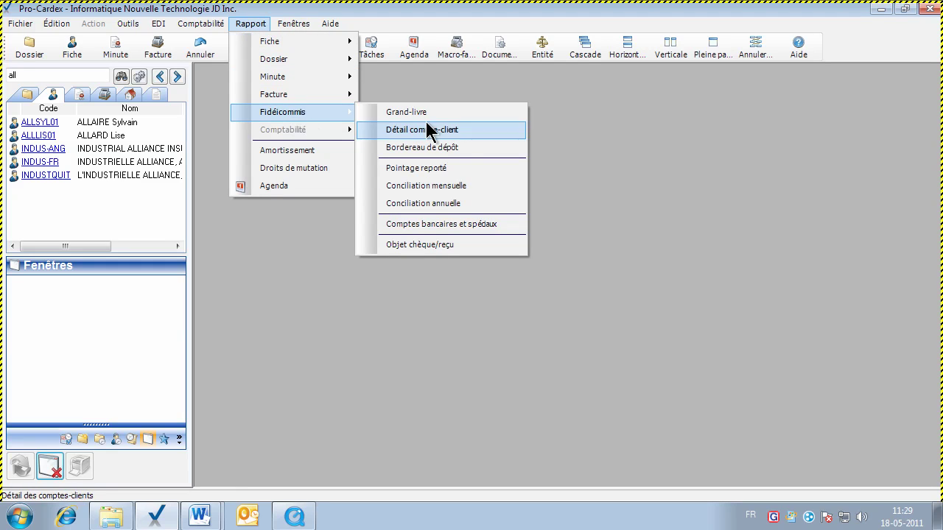
pyautogui.click(495, 125)
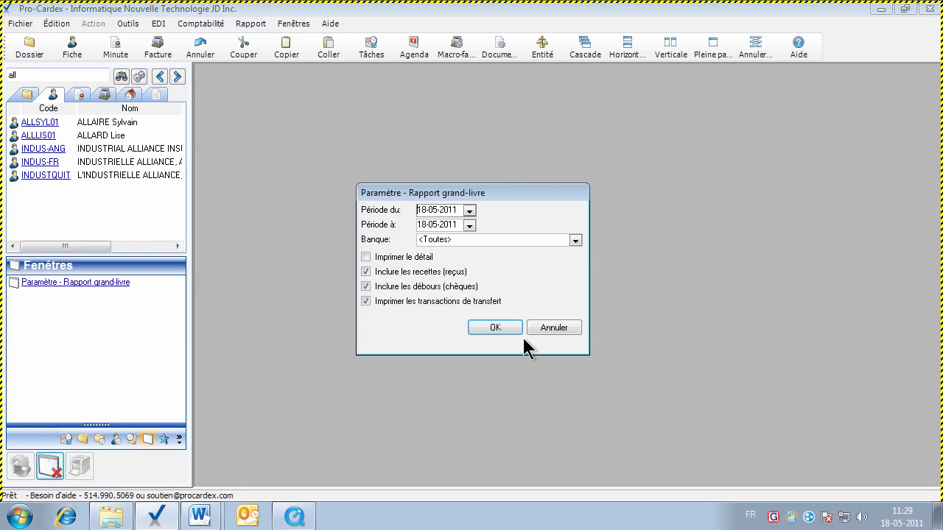
pyautogui.click(541, 327)
pyautogui.click(254, 25)
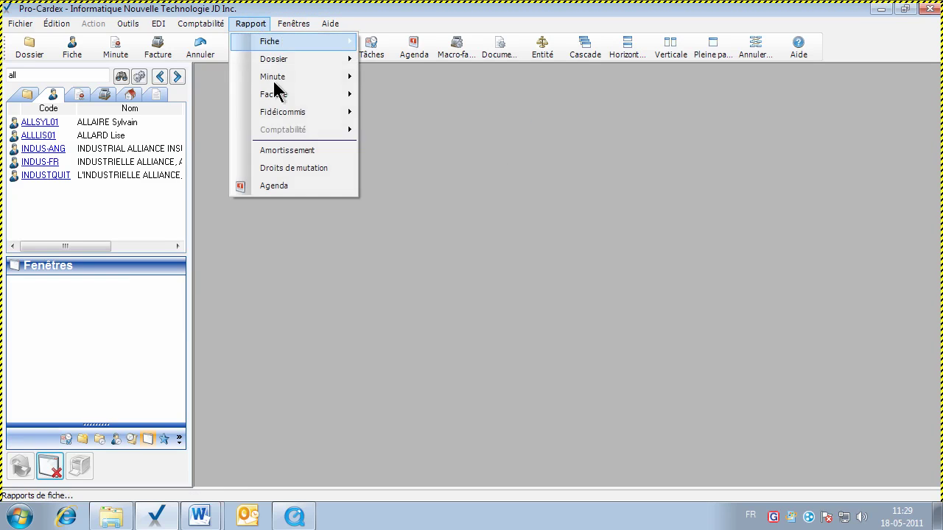
pyautogui.moveTo(282, 112)
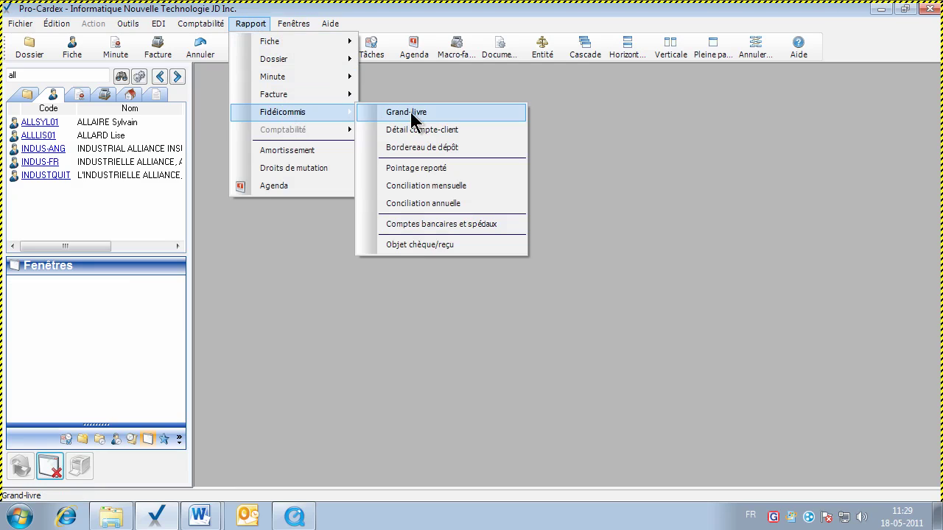
pyautogui.click(489, 129)
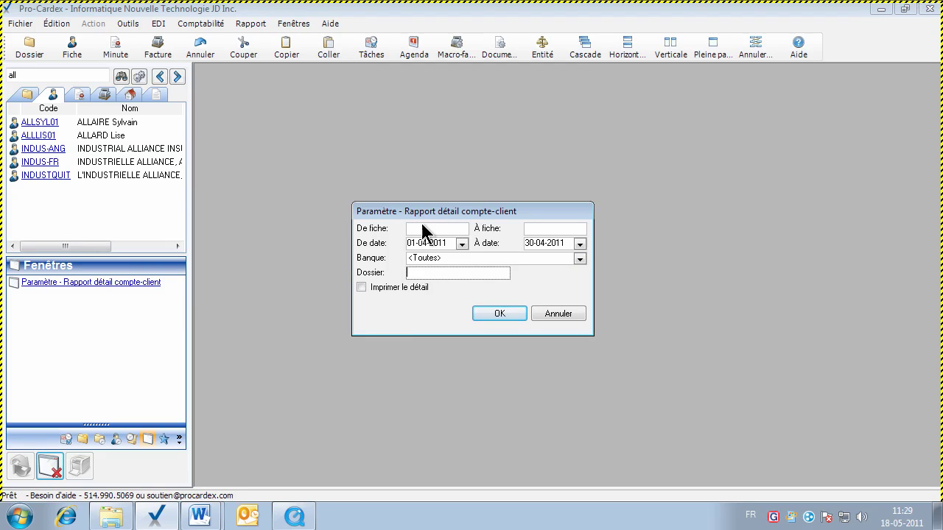
pyautogui.moveTo(422, 213); pyautogui.dragTo(419, 185)
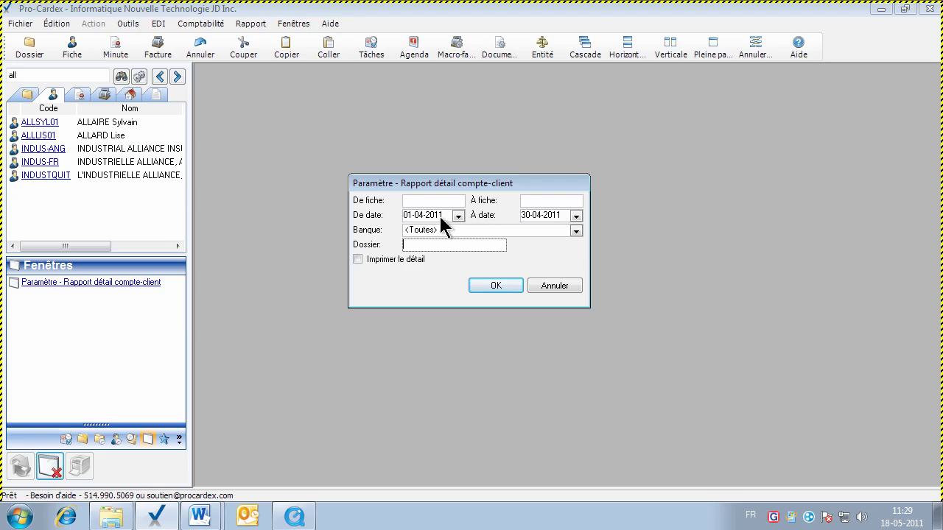
pyautogui.click(439, 216)
pyautogui.press('Tab')
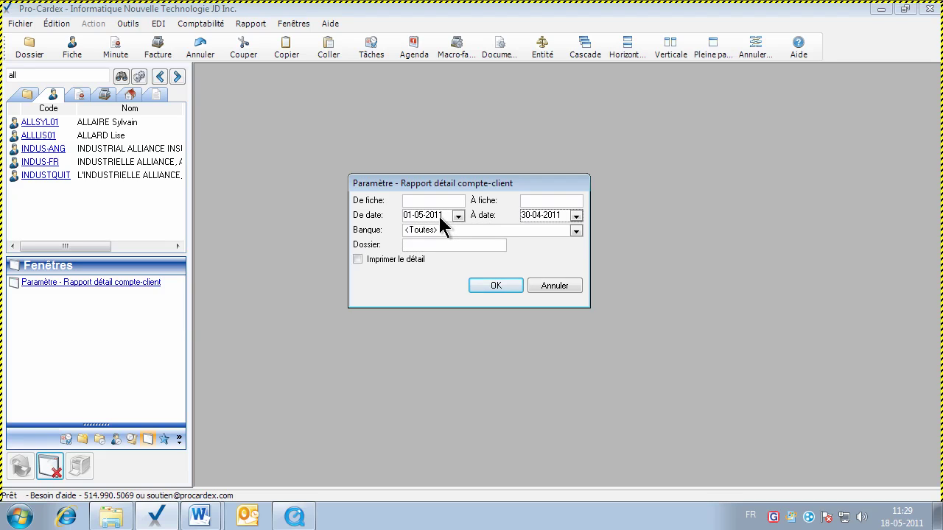
pyautogui.write('30-05')
pyautogui.press('Up')
pyautogui.click(494, 287)
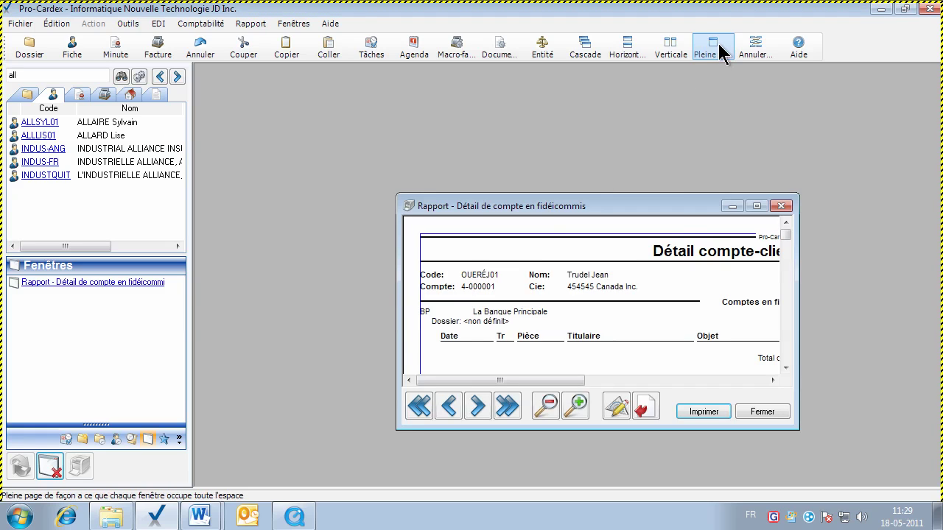
pyautogui.click(718, 47)
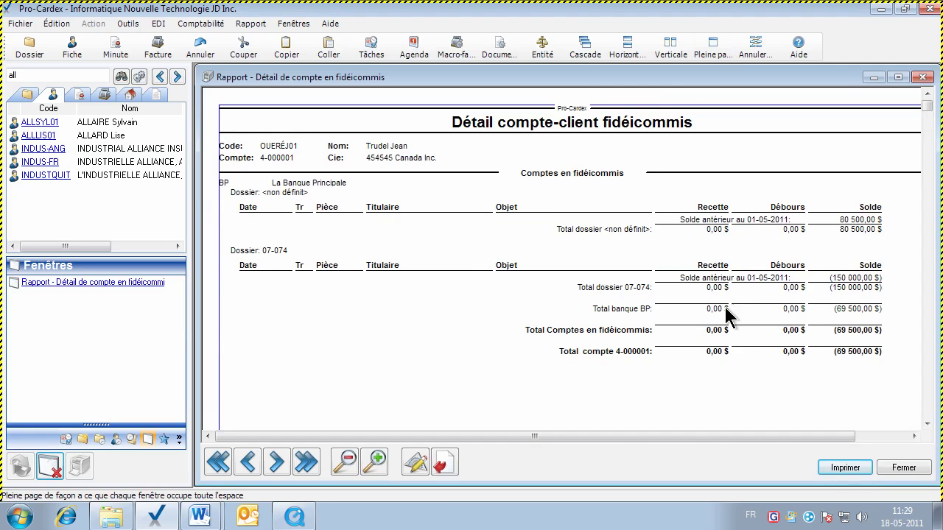
pyautogui.click(277, 463)
pyautogui.click(276, 463)
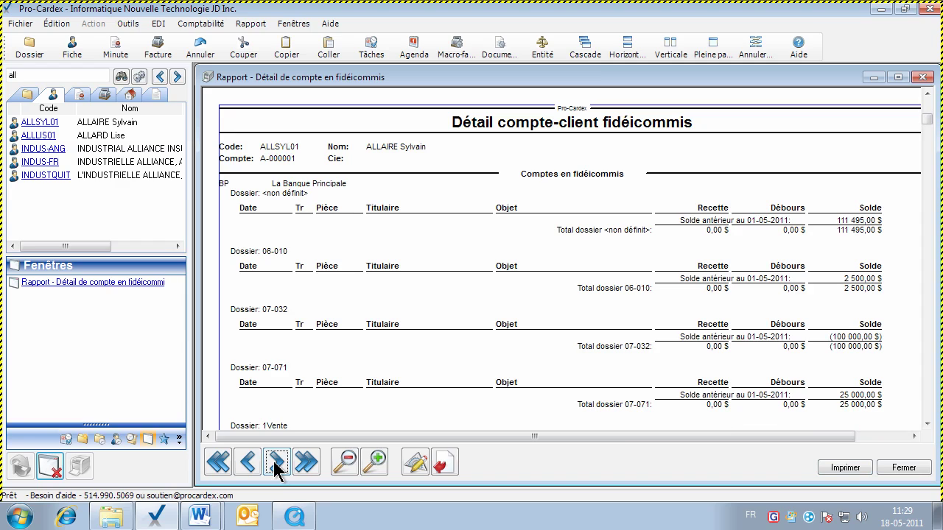
pyautogui.click(276, 462)
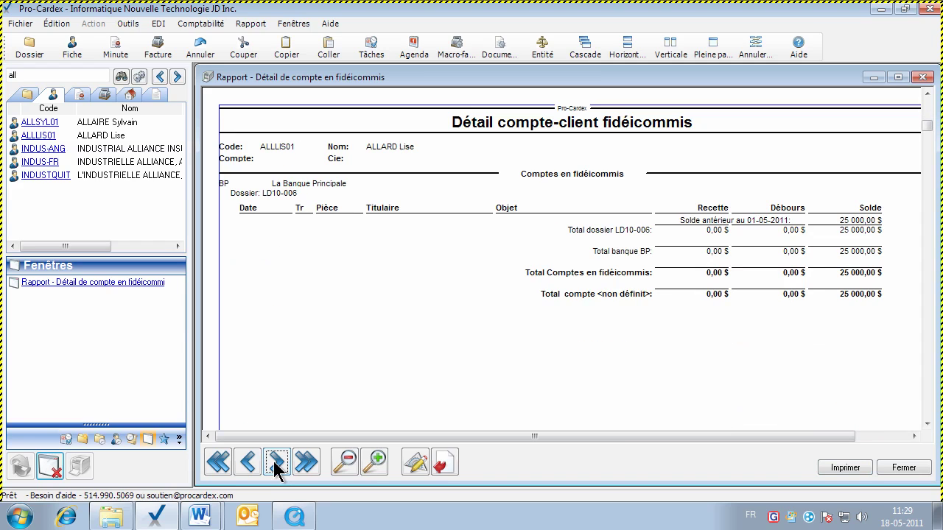
pyautogui.click(276, 462)
pyautogui.click(276, 463)
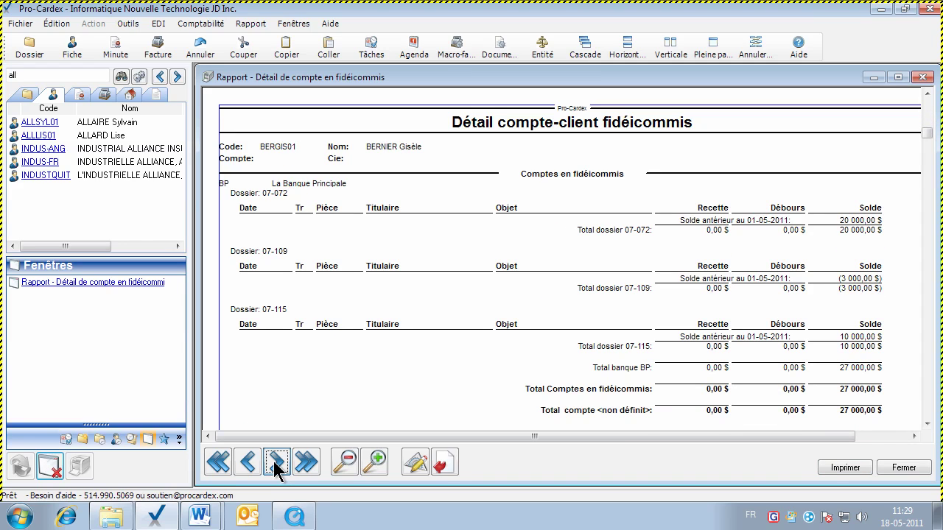
pyautogui.click(900, 468)
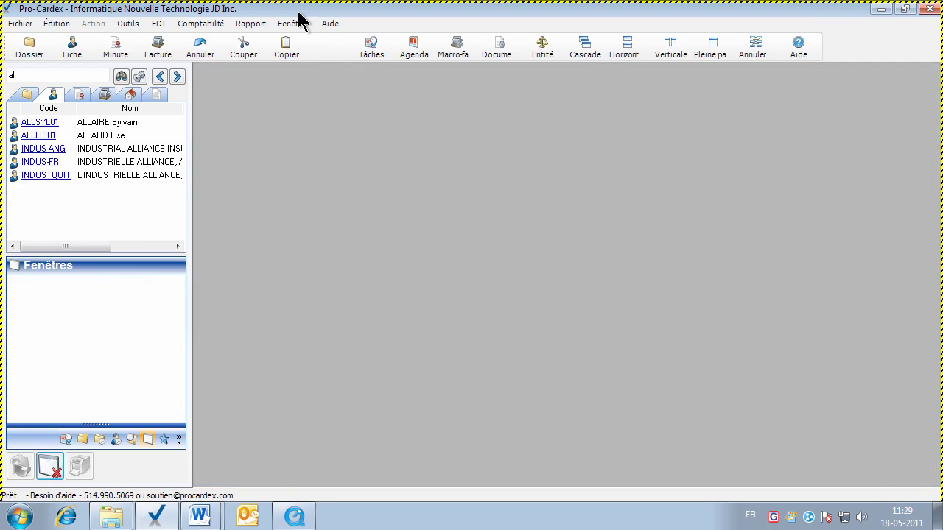
# Show the Fidéicommis submenu of the Rapport menu
pyautogui.click(250, 24)
pyautogui.moveTo(316, 112)
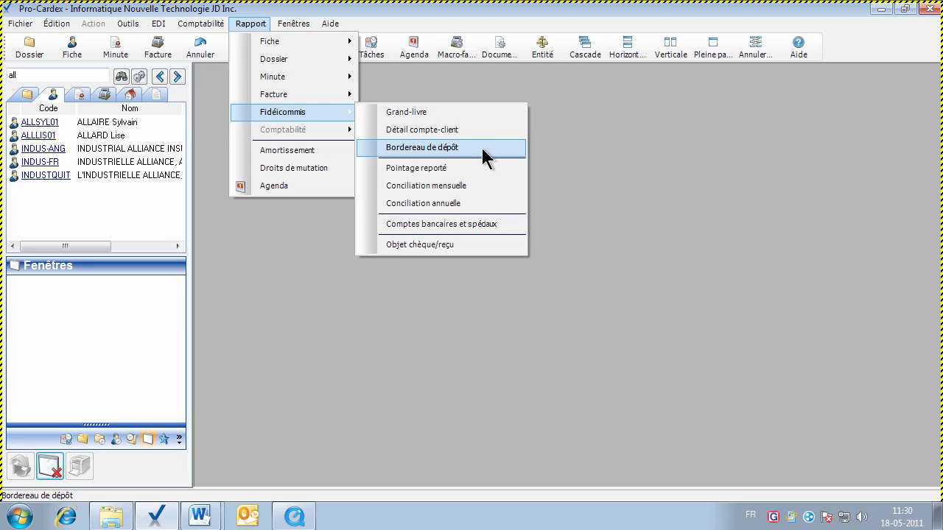
# Run the deposit slip report with default settings and close the empty cheque list
pyautogui.click(482, 148)
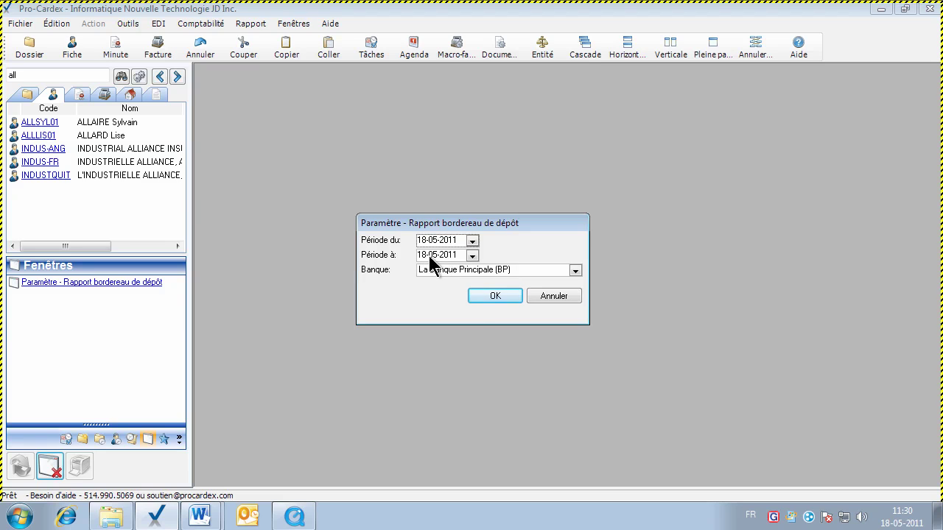
pyautogui.click(486, 296)
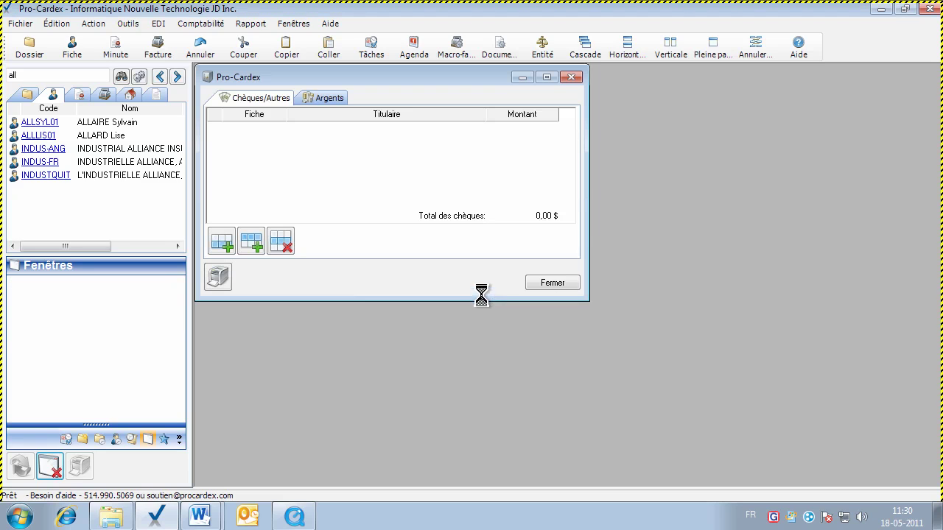
pyautogui.click(537, 283)
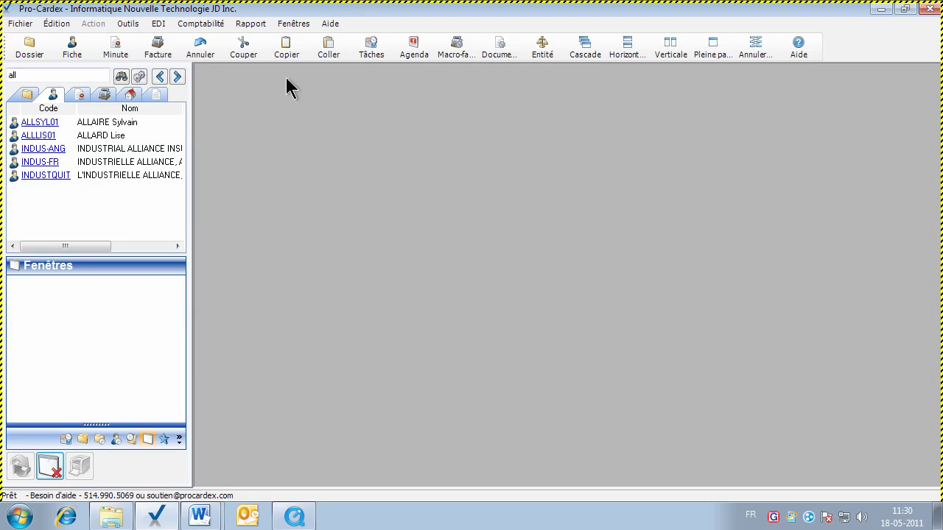
# Rerun the deposit slip starting 01-01-2011 and close the resulting cheque list
pyautogui.click(251, 25)
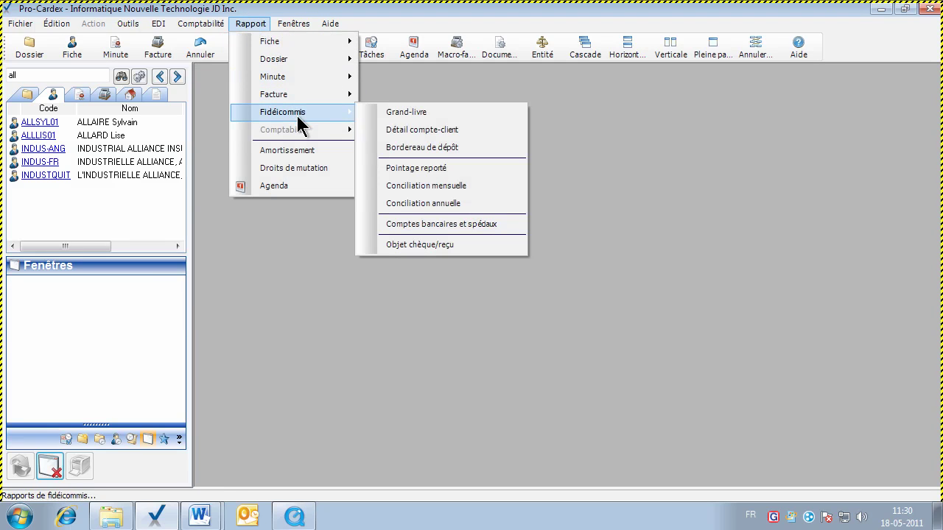
pyautogui.click(421, 148)
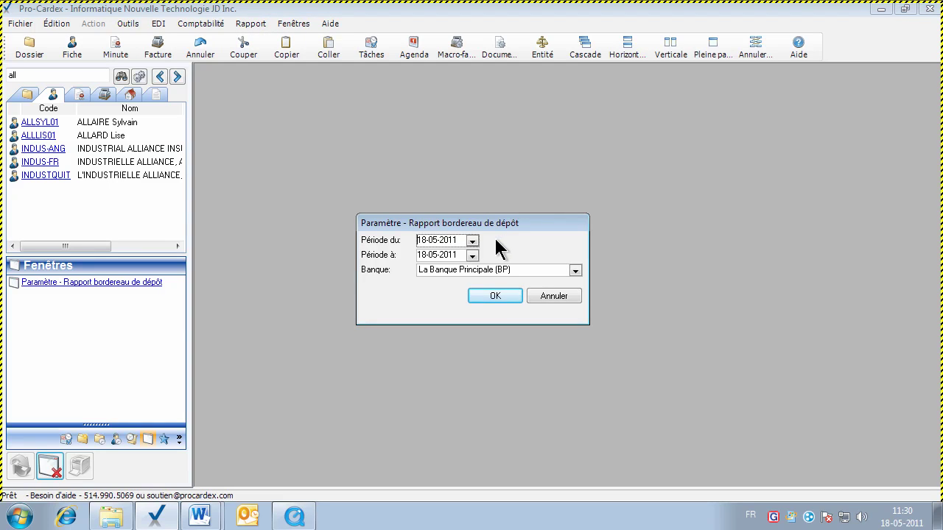
pyautogui.write('0101')
pyautogui.click(495, 297)
pyautogui.click(578, 301)
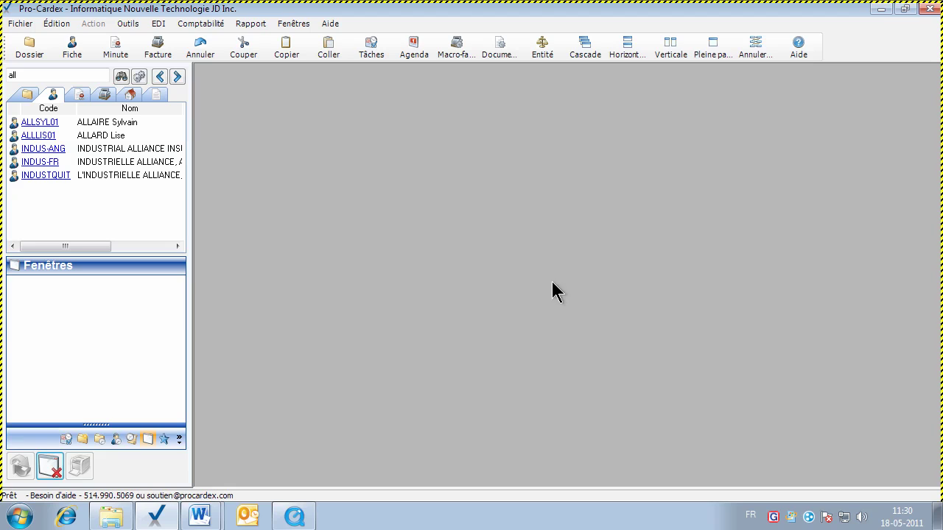
pyautogui.click(250, 24)
# Request the deposit slip from 01-01-2003 and generate it from the full-page cheque list
pyautogui.moveTo(306, 115)
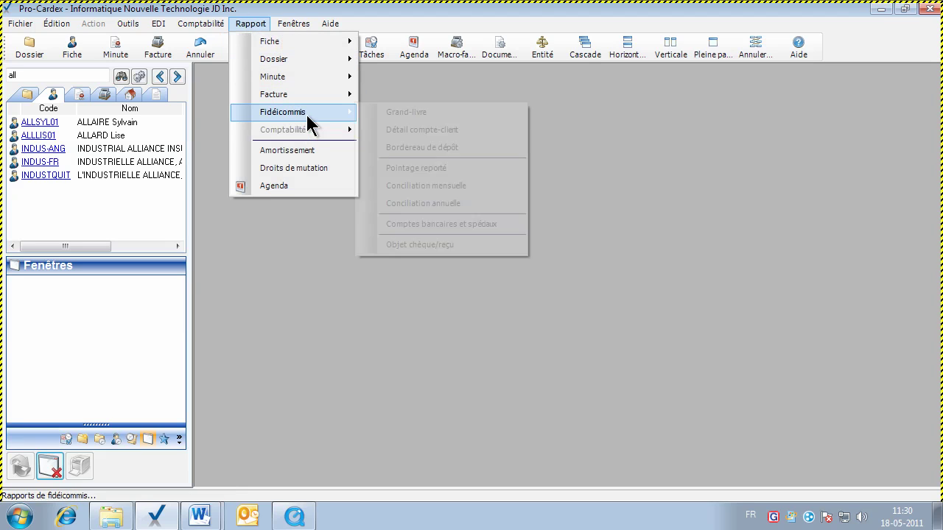
pyautogui.click(413, 149)
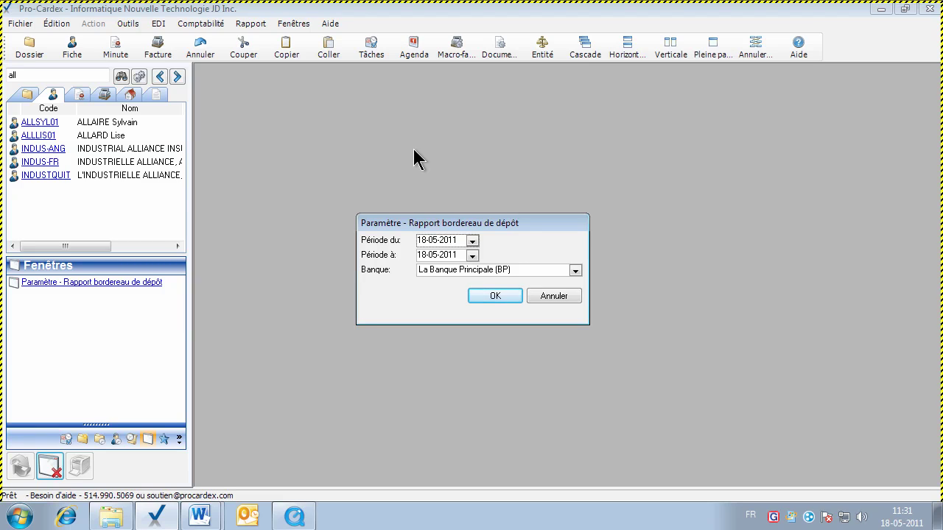
pyautogui.write('01012003')
pyautogui.click(495, 295)
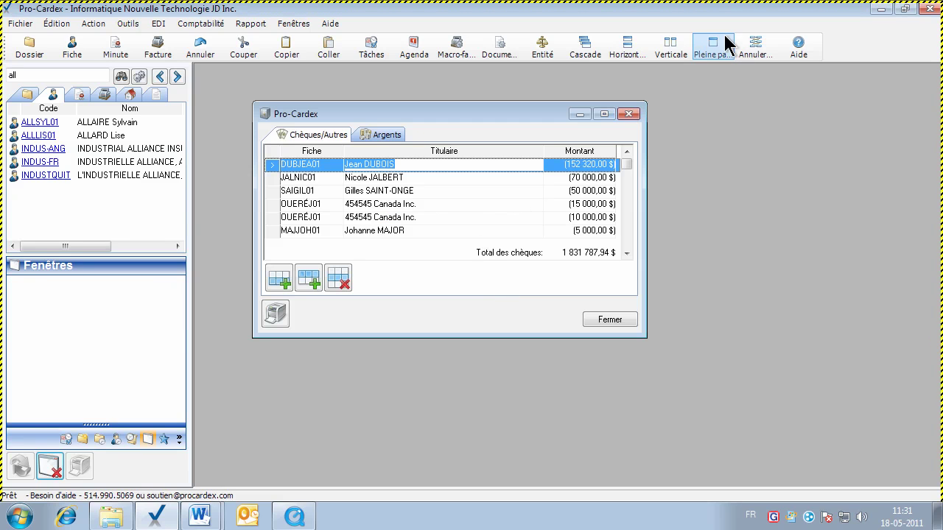
pyautogui.click(724, 38)
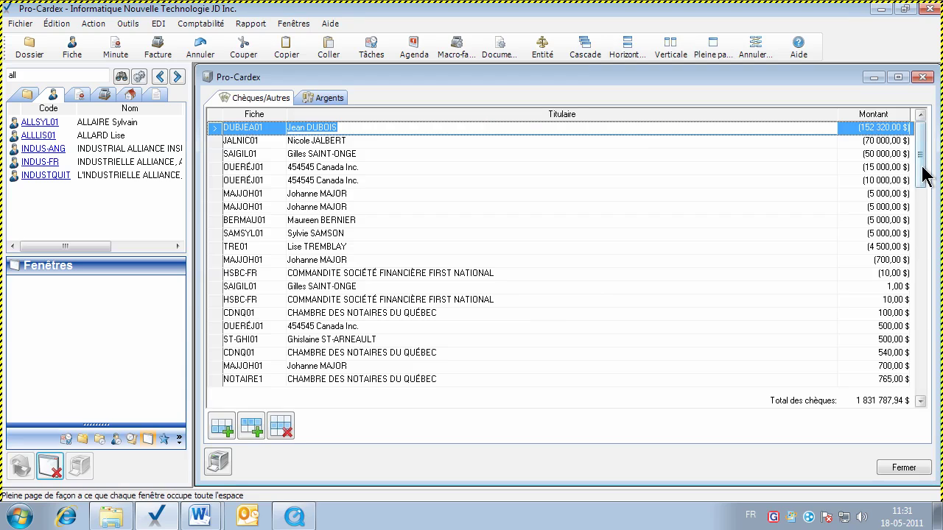
pyautogui.click(308, 207)
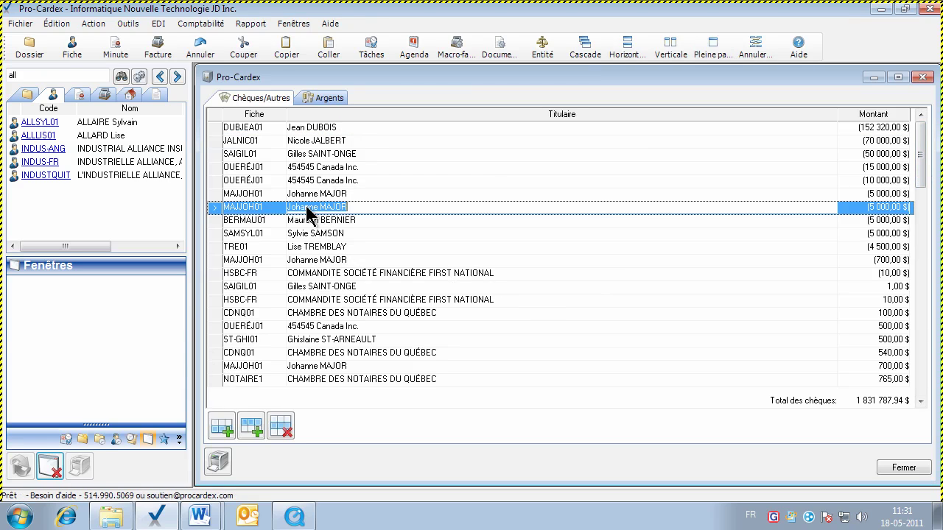
pyautogui.click(221, 460)
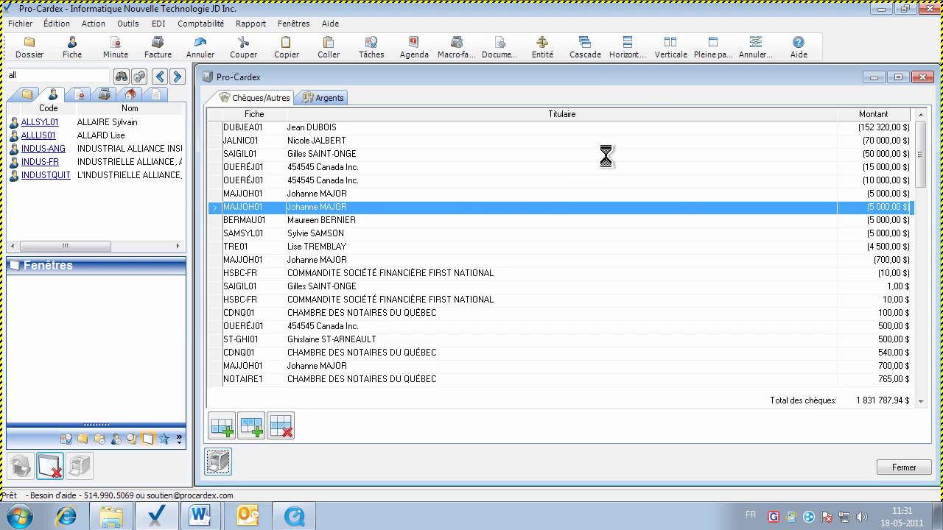
# Review the 1 831 787,94 $ deposit slip report, then close it and the cheque list
pyautogui.click(709, 49)
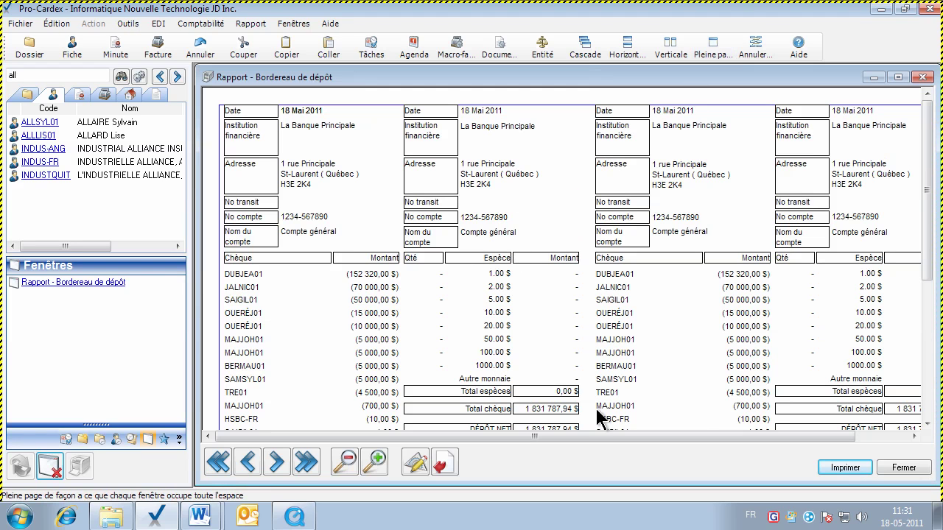
pyautogui.moveTo(926, 268); pyautogui.dragTo(929, 300)
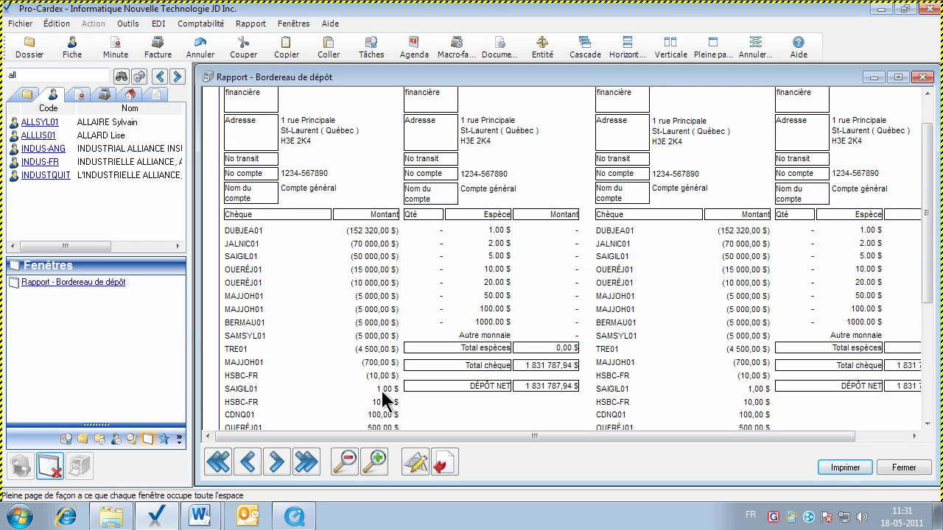
pyautogui.moveTo(927, 279); pyautogui.dragTo(928, 394)
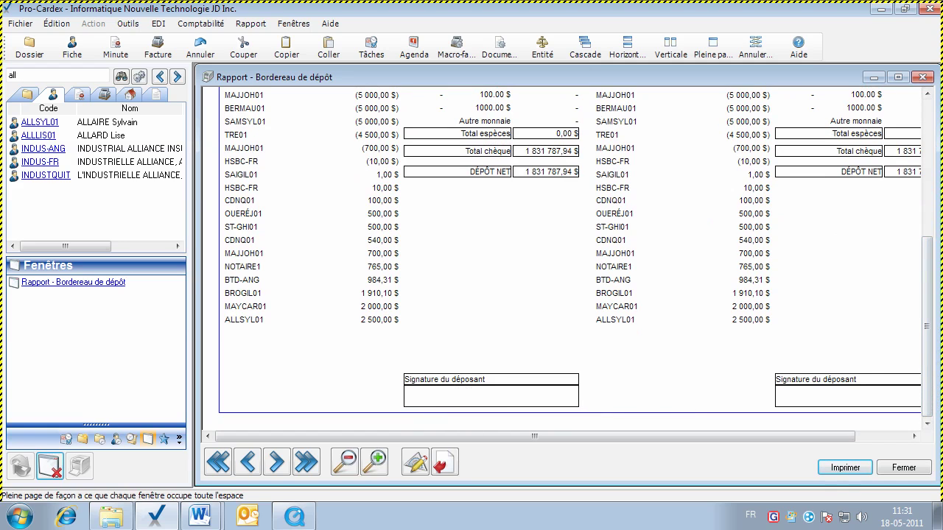
pyautogui.moveTo(925, 379); pyautogui.dragTo(926, 192)
pyautogui.click(892, 463)
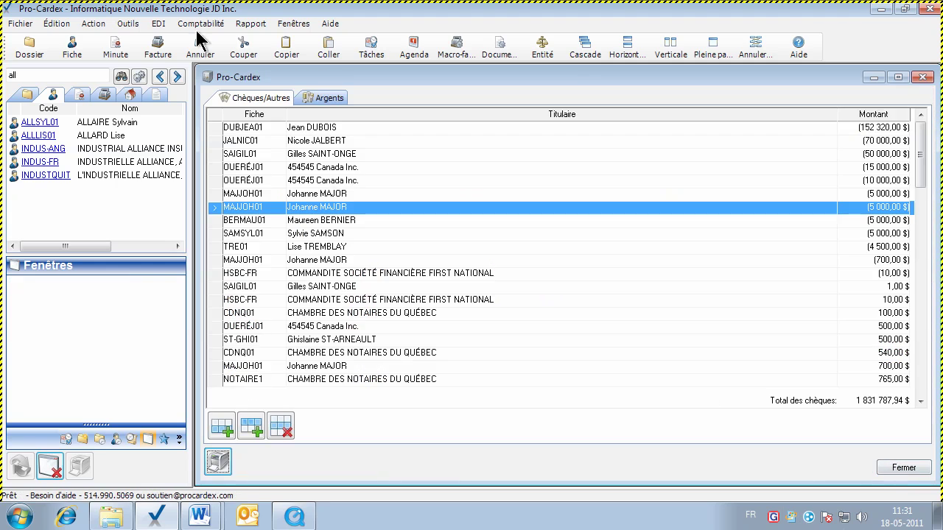
pyautogui.click(58, 475)
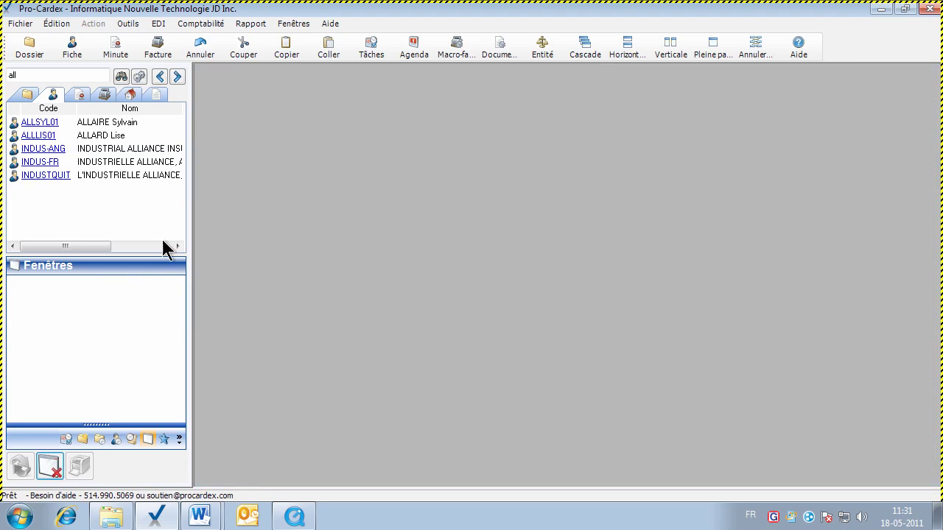
# Request the Pointage reporté report for La Banque Principale (BP) dated 31-03-2010
pyautogui.click(250, 23)
pyautogui.moveTo(282, 118)
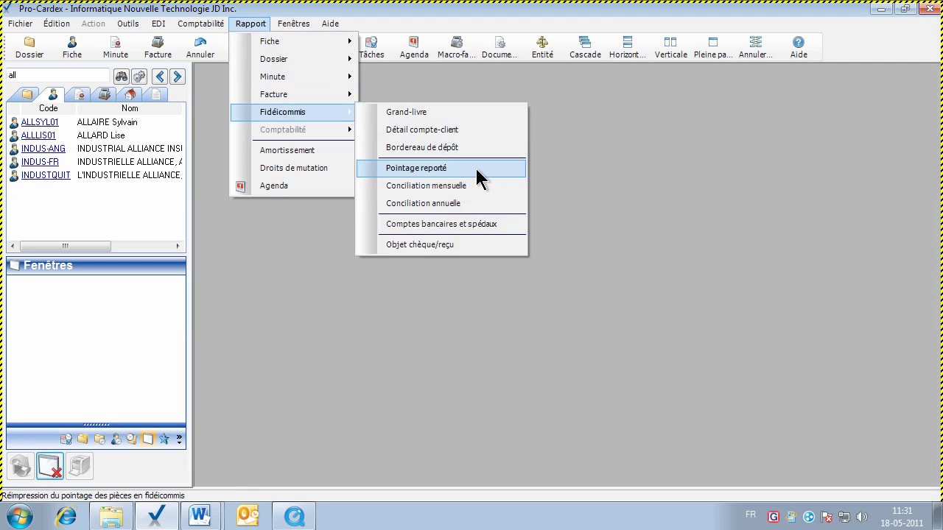
pyautogui.click(476, 170)
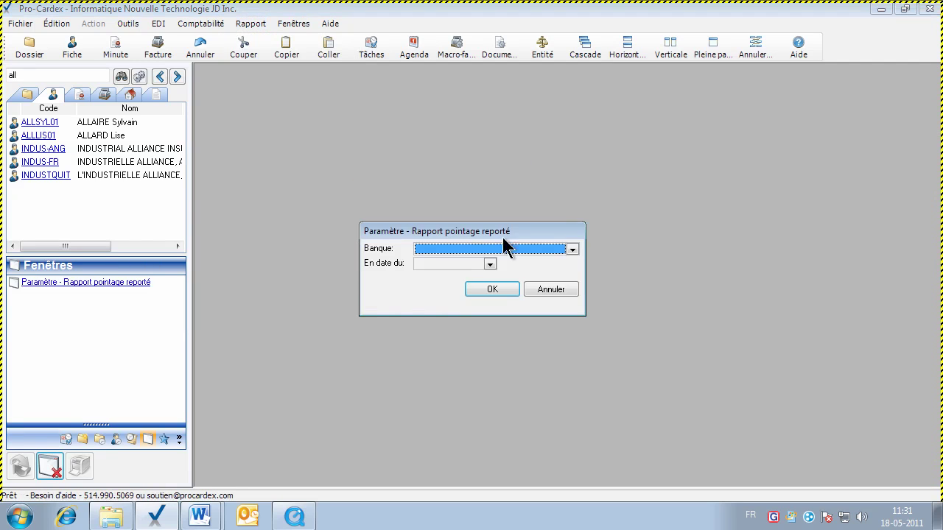
pyautogui.click(571, 250)
pyautogui.click(478, 292)
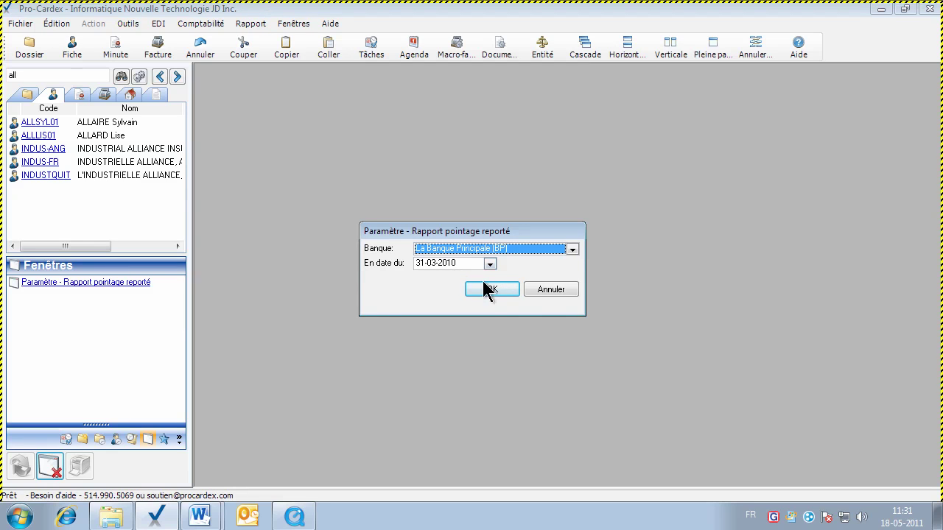
pyautogui.click(540, 288)
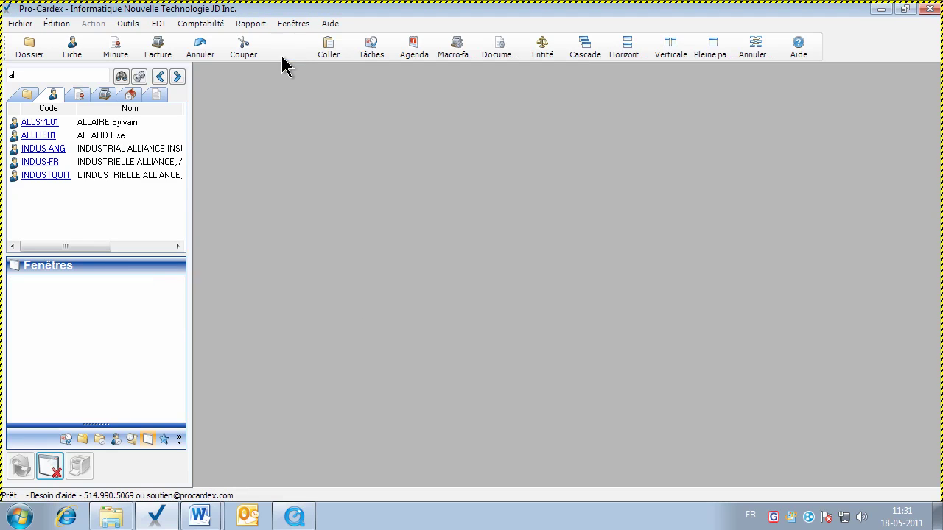
pyautogui.click(254, 24)
pyautogui.moveTo(287, 110)
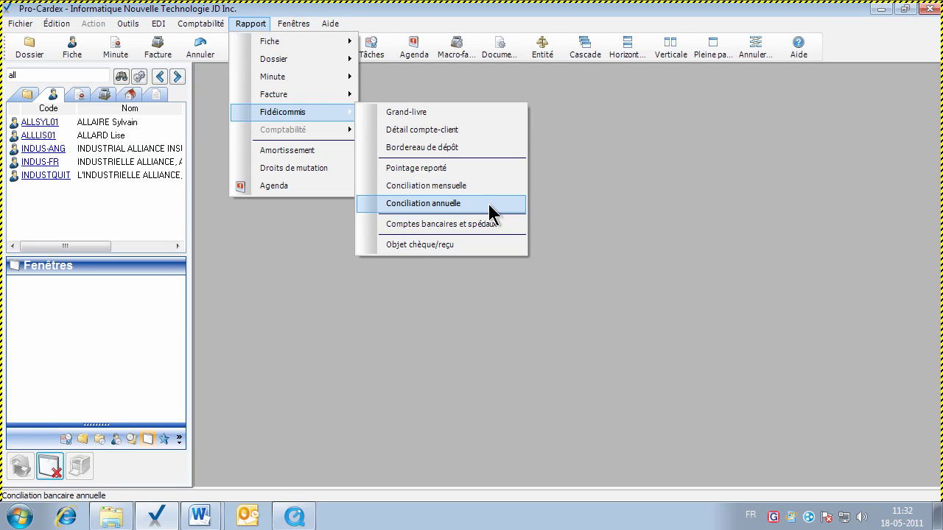
# Generate the Conciliation annuelle for 2010 at La Banque Principale, review it full page, then close it
pyautogui.click(489, 205)
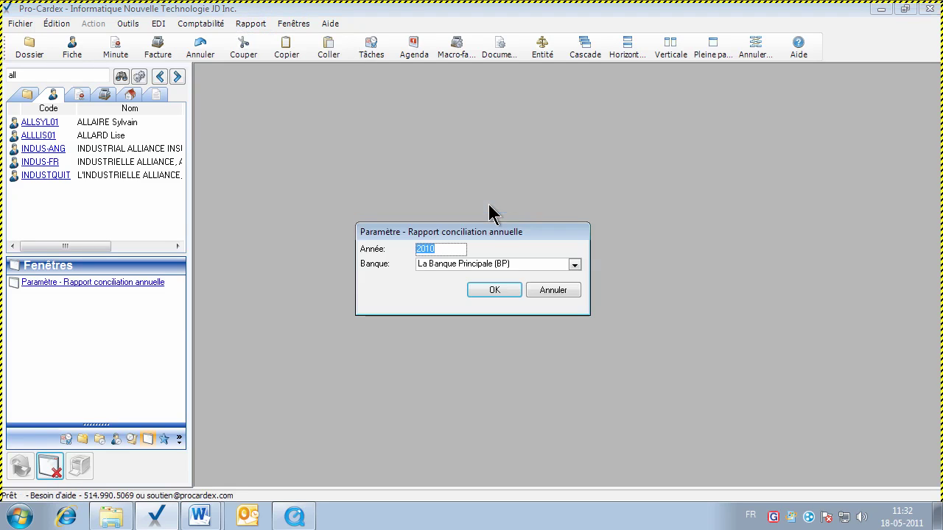
pyautogui.click(491, 290)
pyautogui.click(712, 45)
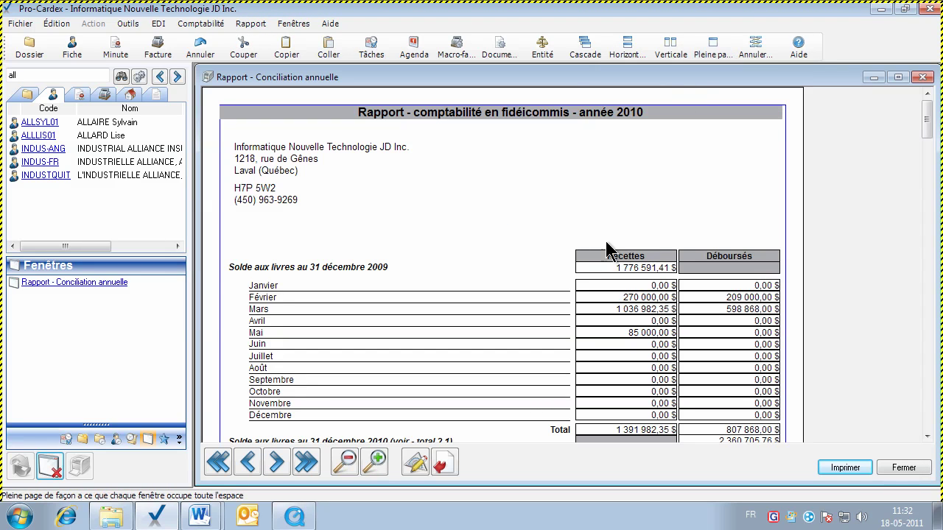
pyautogui.click(927, 436)
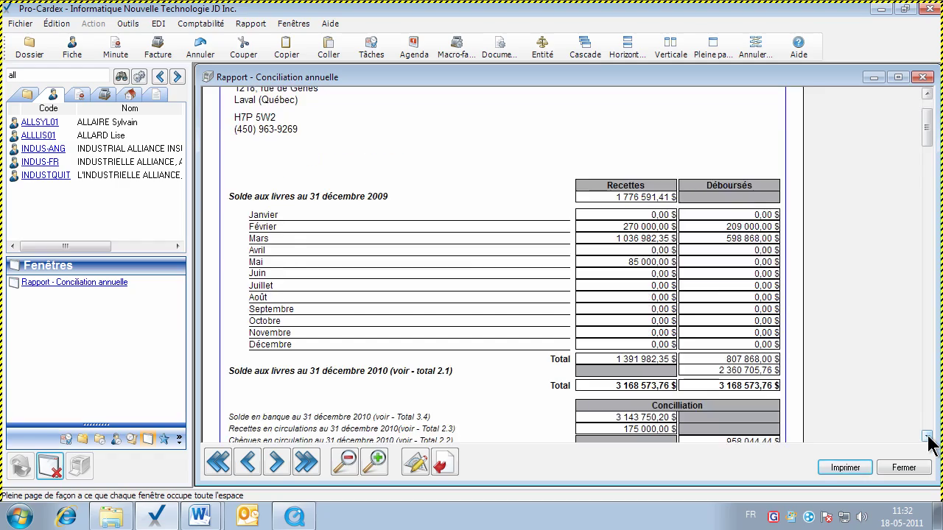
pyautogui.moveTo(926, 436); pyautogui.dragTo(926, 436)
pyautogui.click(904, 468)
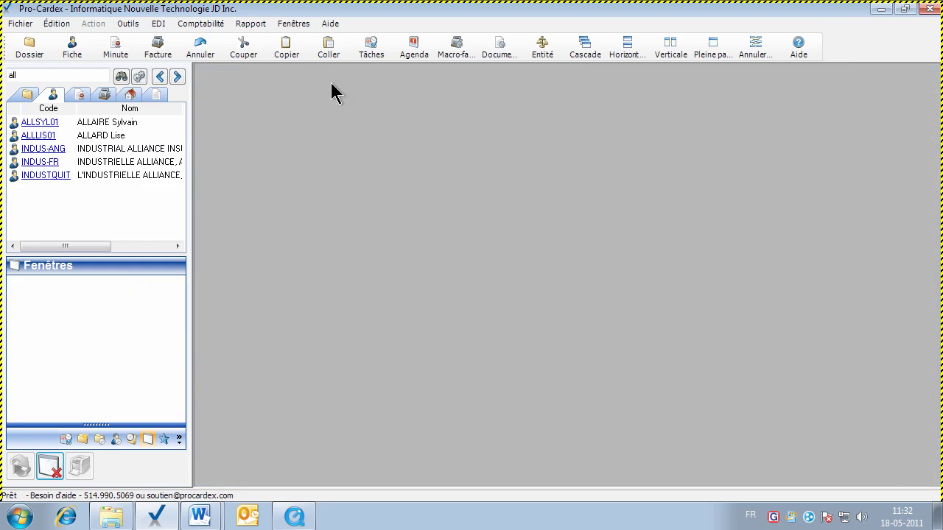
pyautogui.click(251, 24)
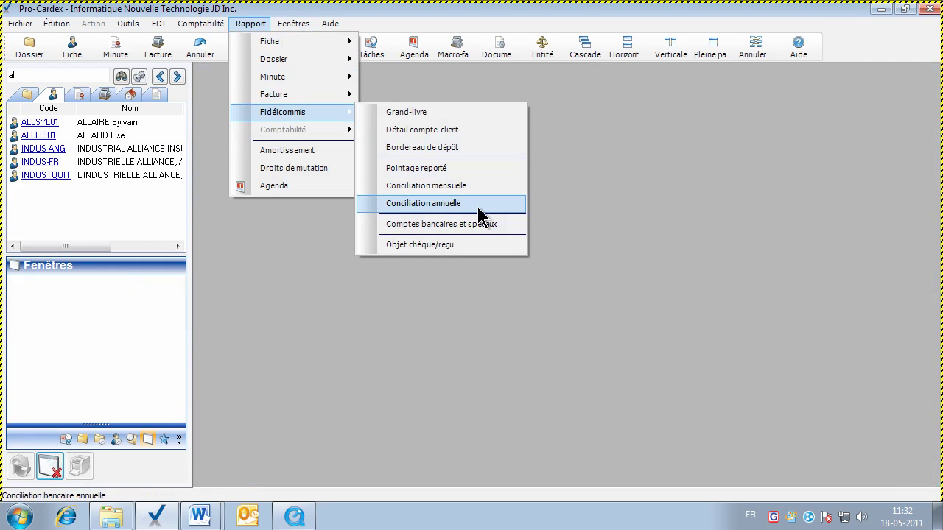